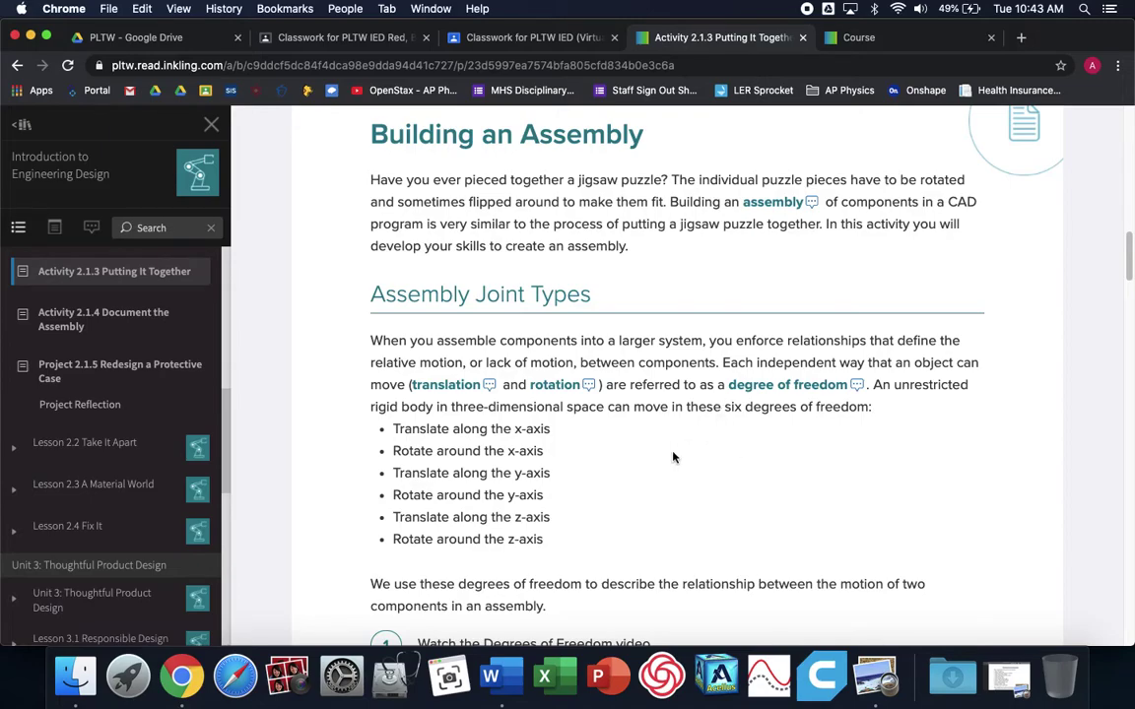
# Review the distance learning notes, goals, materials and resources of Activity 2.1.3 Putting It Together.
pyautogui.scroll(2, 673, 456)
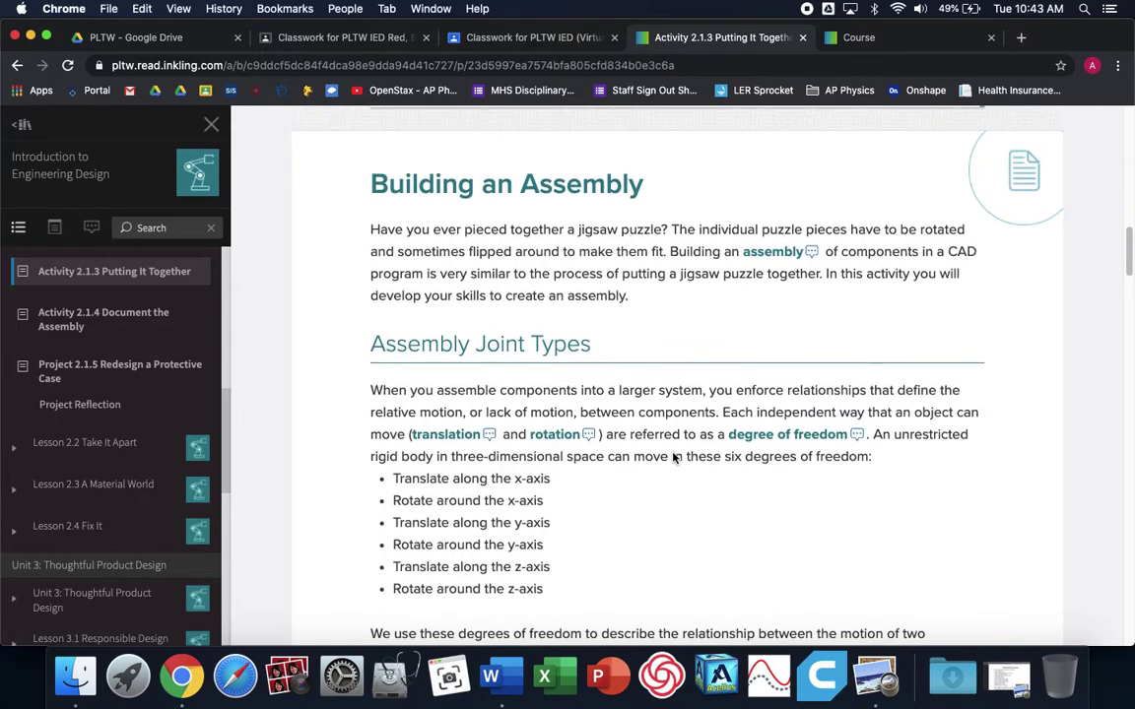
pyautogui.scroll(10, 676, 457)
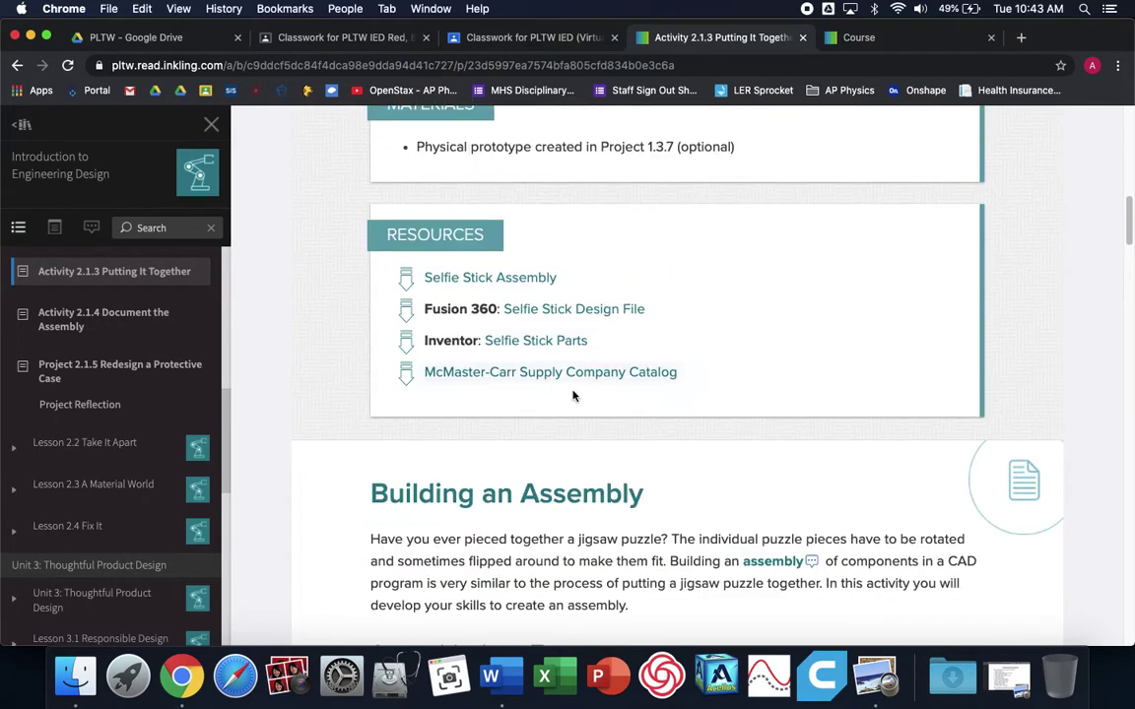
pyautogui.scroll(2, 766, 428)
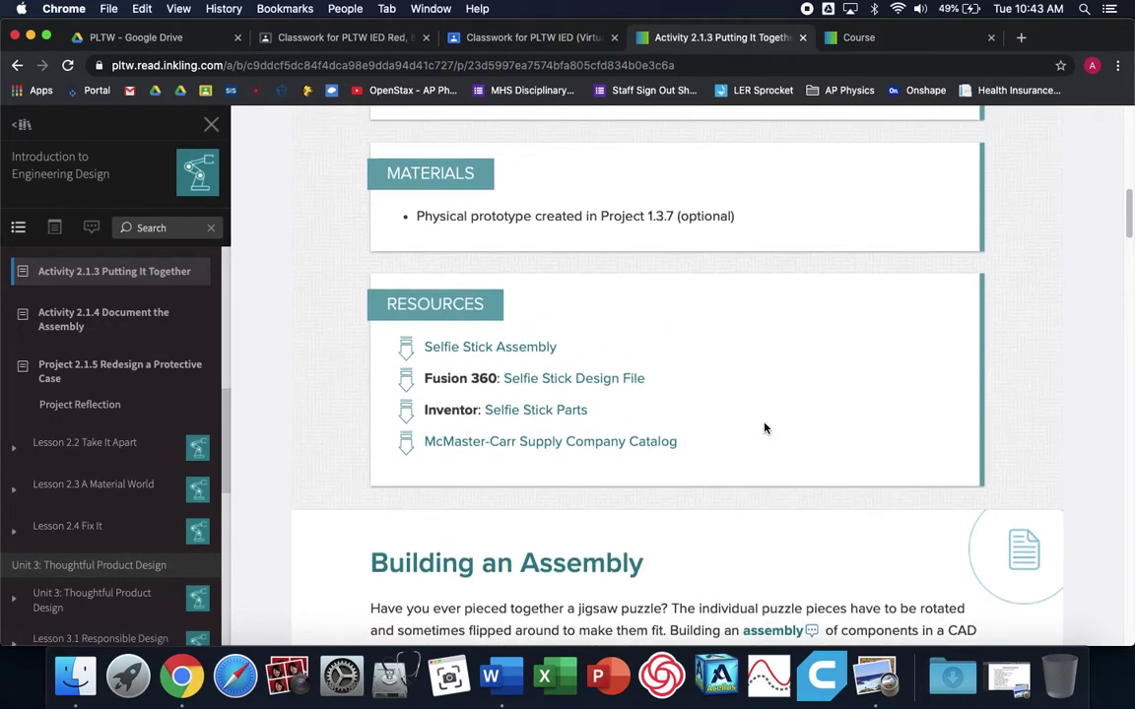
pyautogui.scroll(5, 766, 428)
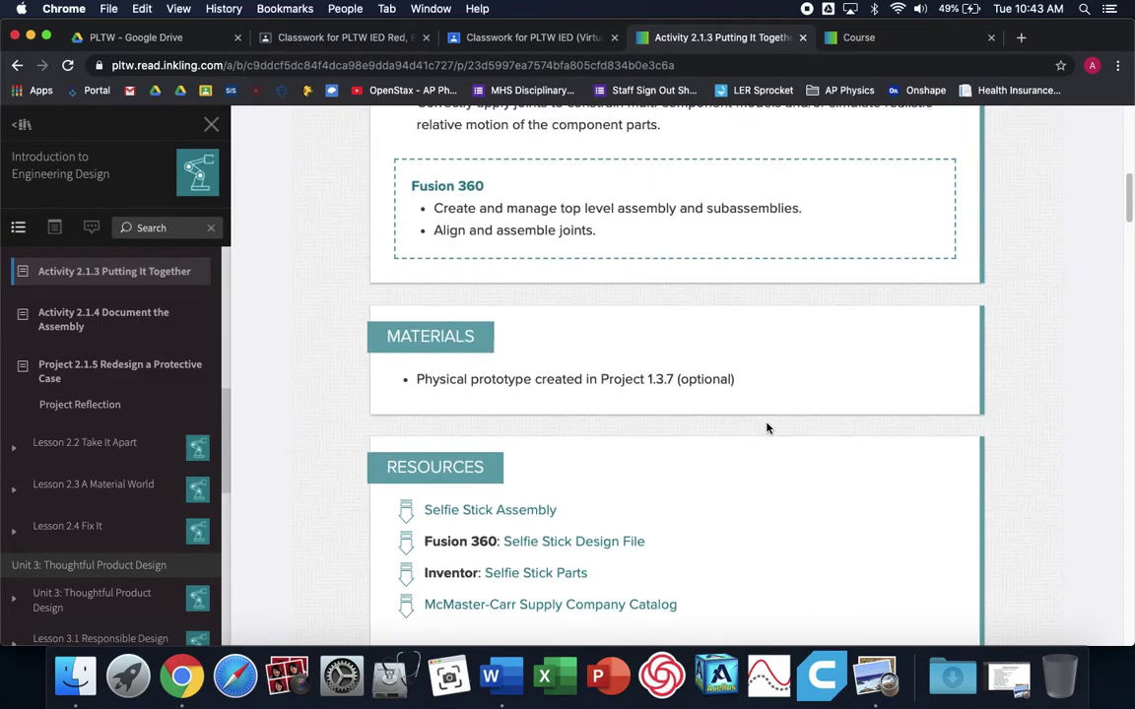
pyautogui.scroll(2, 767, 427)
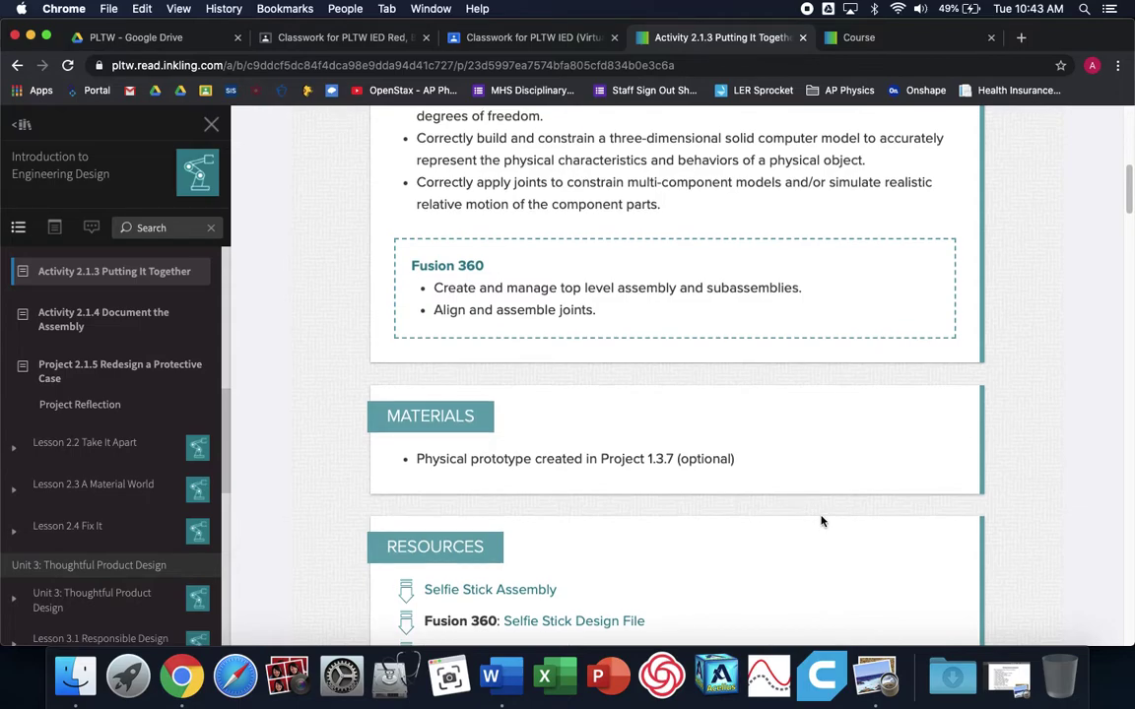
pyautogui.scroll(9, 818, 504)
pyautogui.scroll(9, 813, 498)
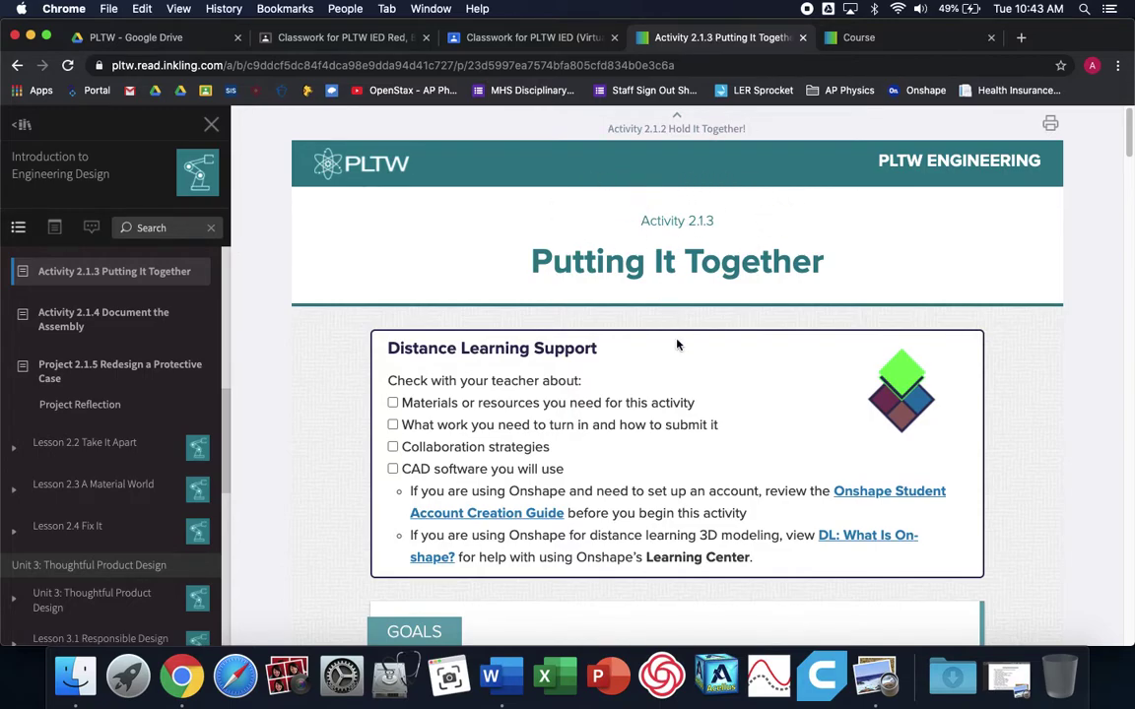
pyautogui.scroll(-5, 704, 330)
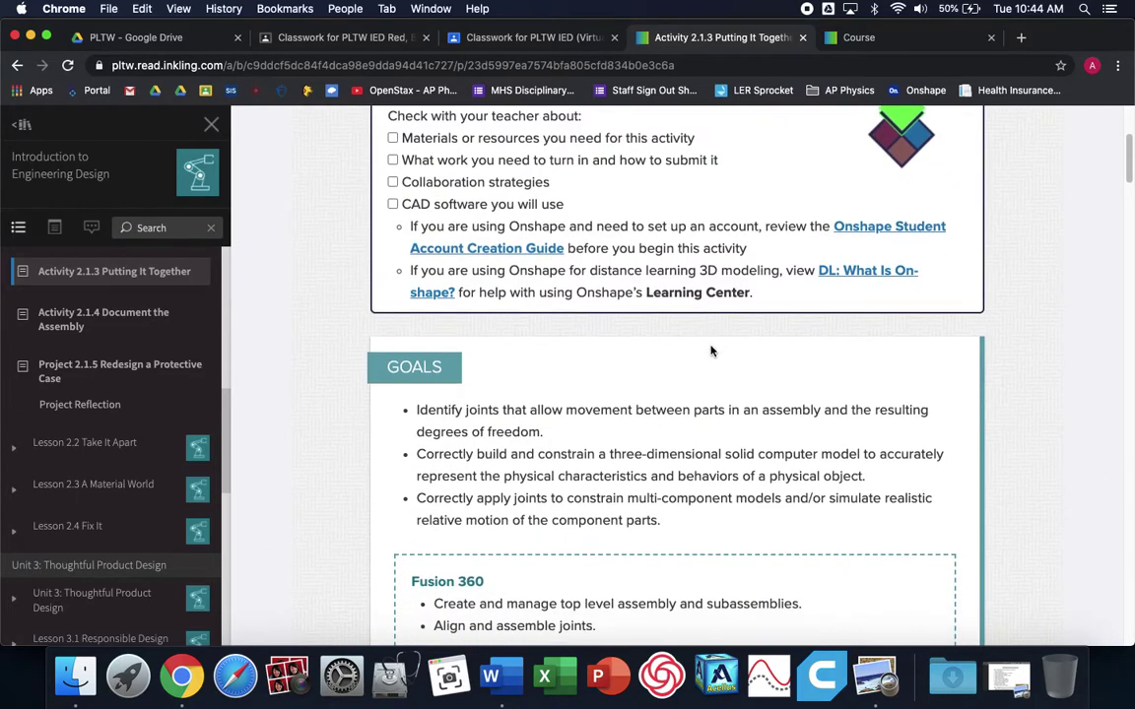
pyautogui.scroll(-10, 708, 371)
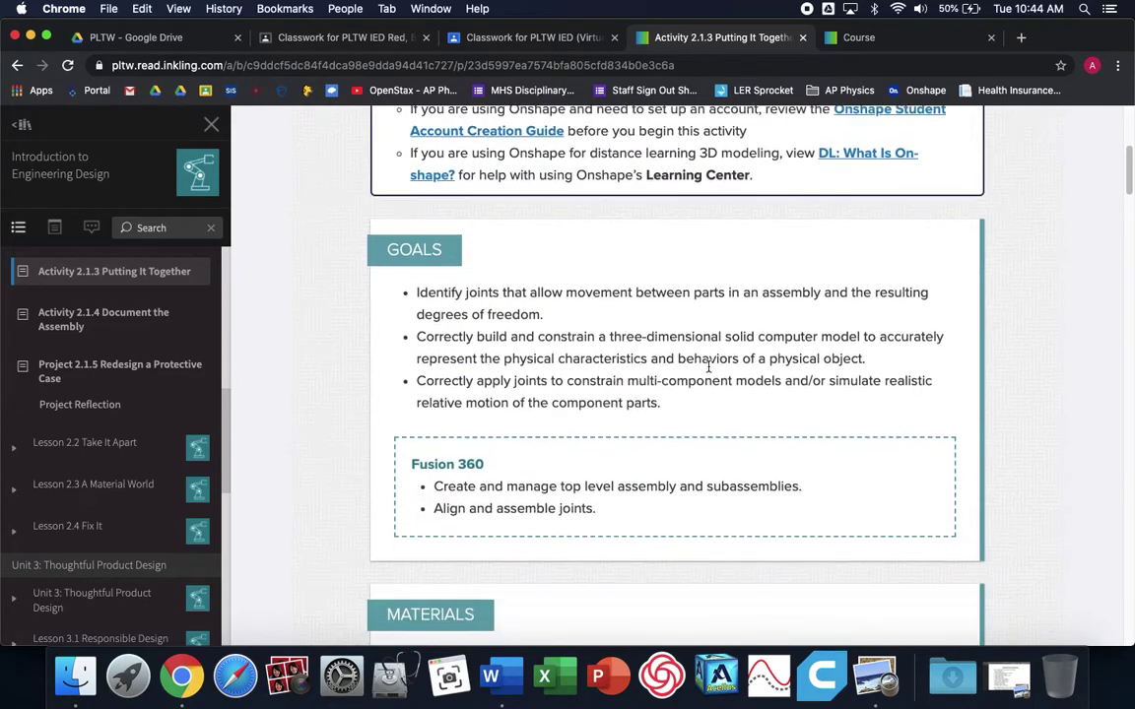
# Read the Assembly Joint Types section covering the six degrees of freedom and the Degrees of Freedom video.
pyautogui.scroll(-10, 709, 371)
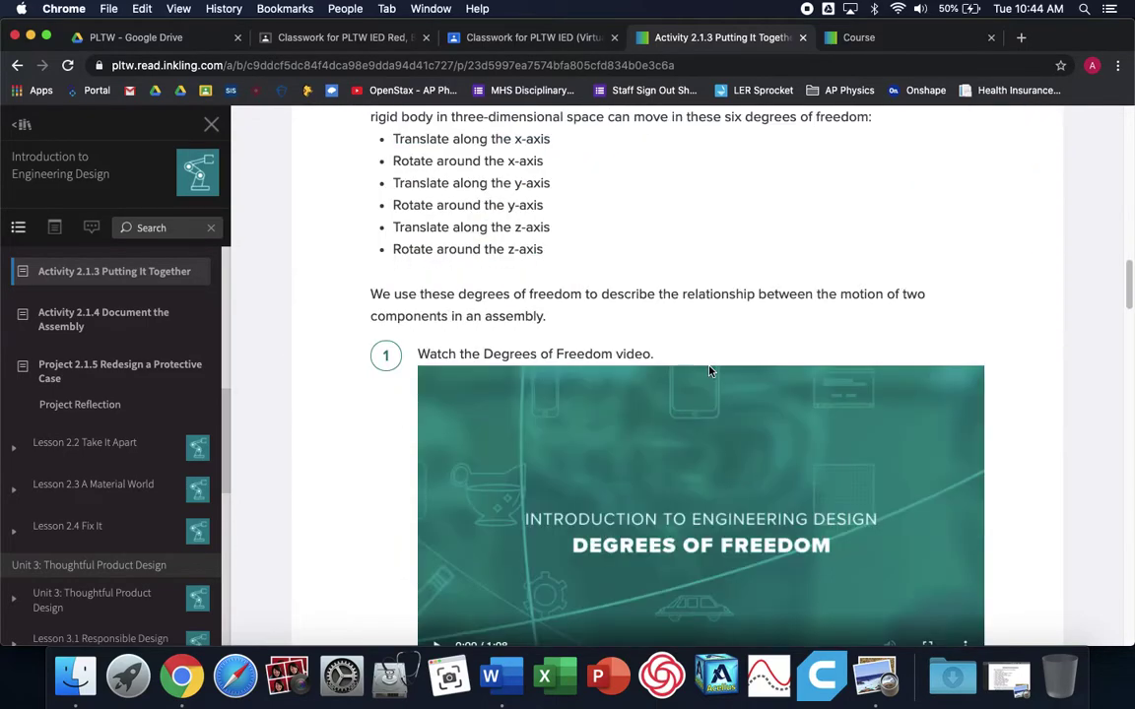
pyautogui.scroll(4, 708, 369)
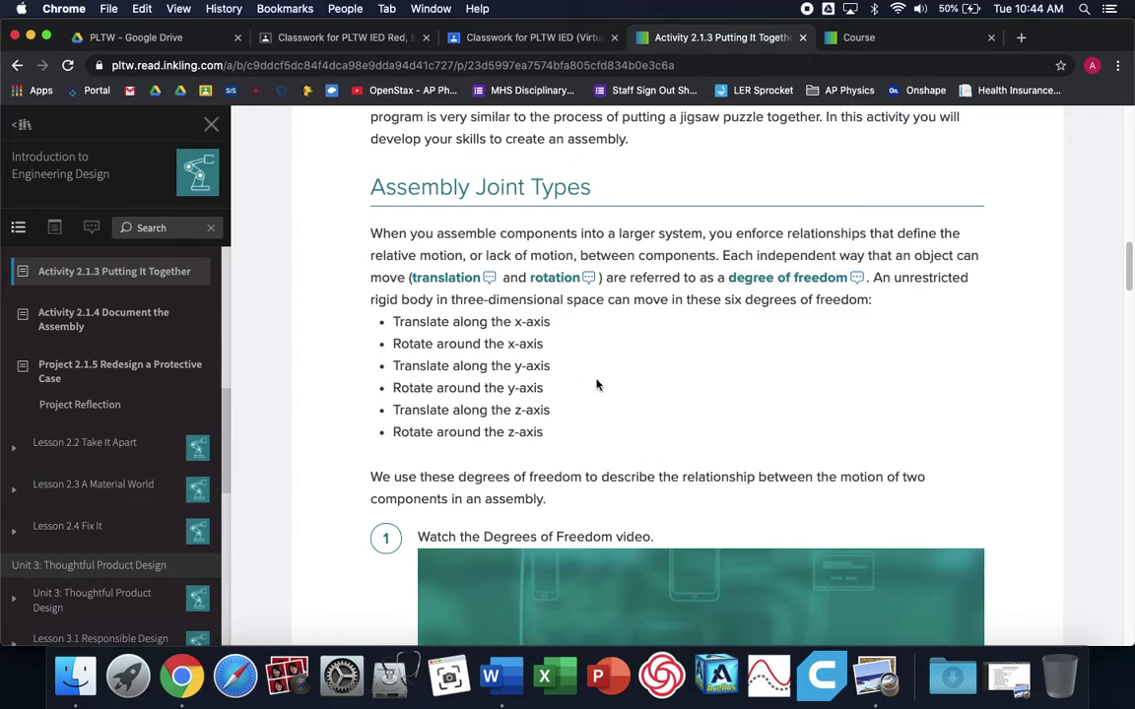
pyautogui.scroll(1, 1046, 417)
pyautogui.scroll(-5, 1046, 417)
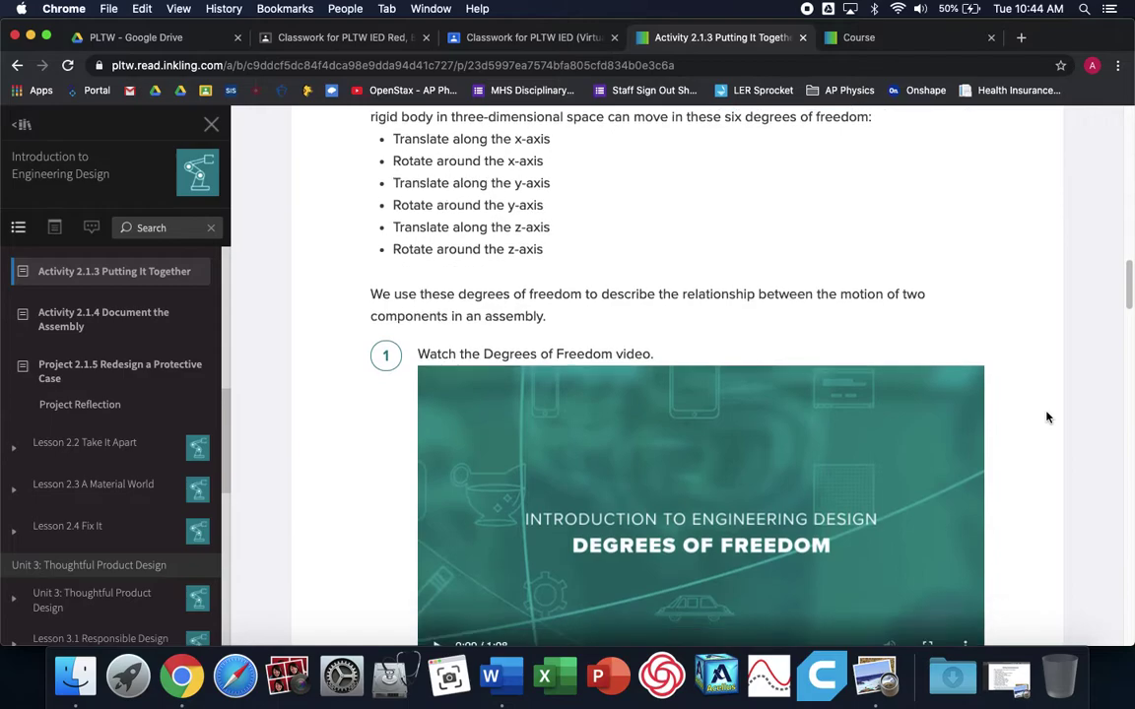
pyautogui.scroll(-1, 1046, 418)
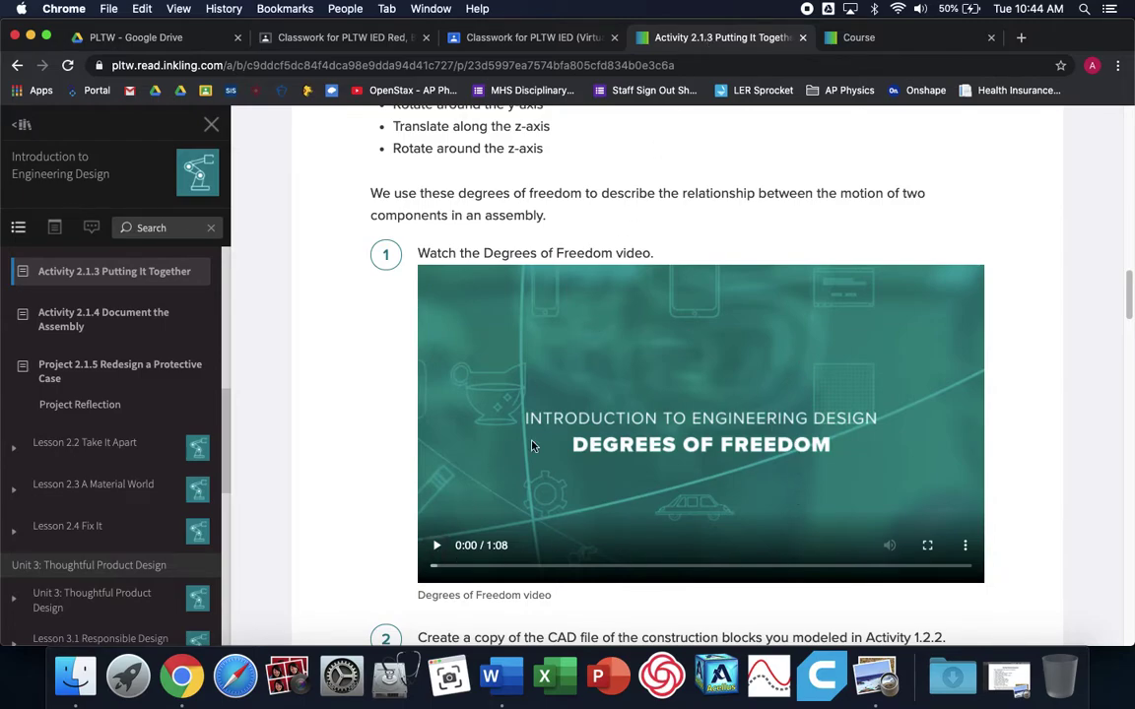
pyautogui.scroll(-1, 610, 397)
pyautogui.scroll(3, 596, 295)
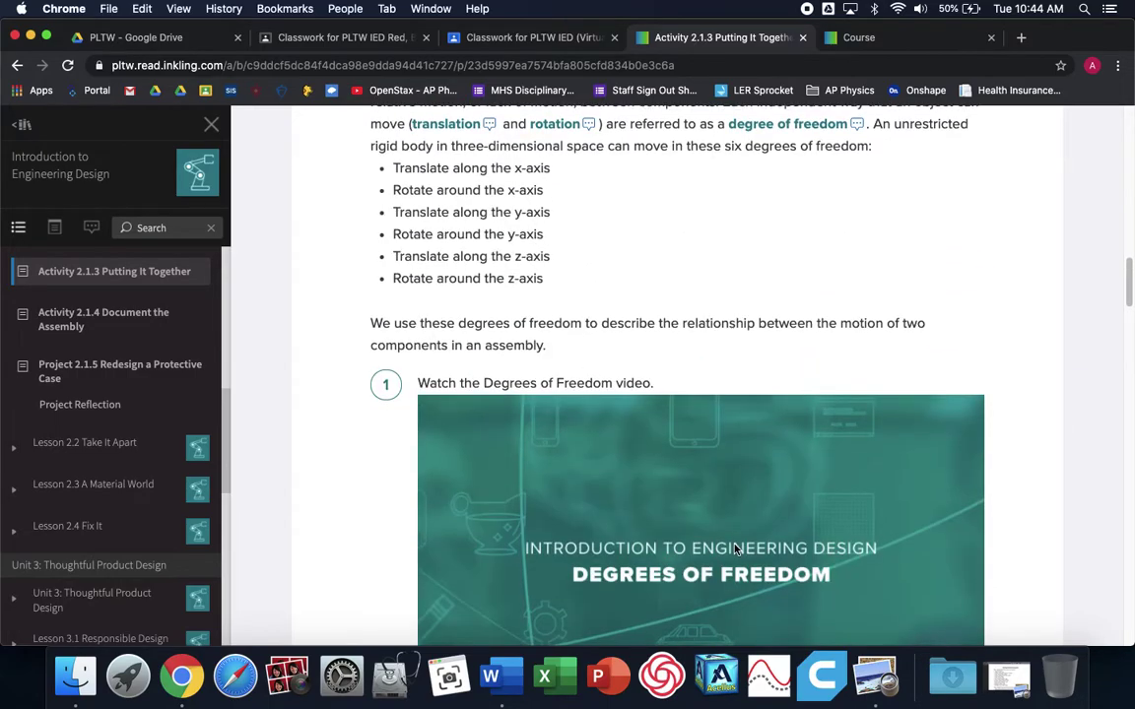
pyautogui.scroll(-4, 640, 434)
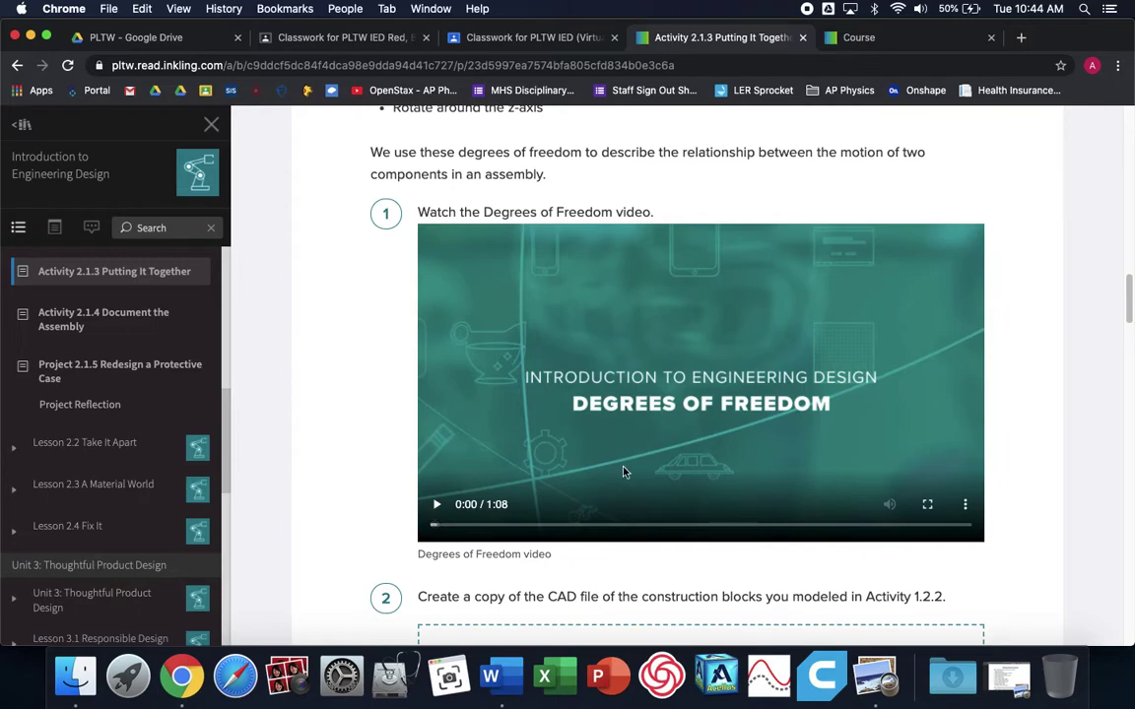
# Examine the Joint Types video section, the three-block assembly instructions and the selfie stick part and assembly figures.
pyautogui.scroll(-5, 633, 394)
pyautogui.scroll(-6, 640, 402)
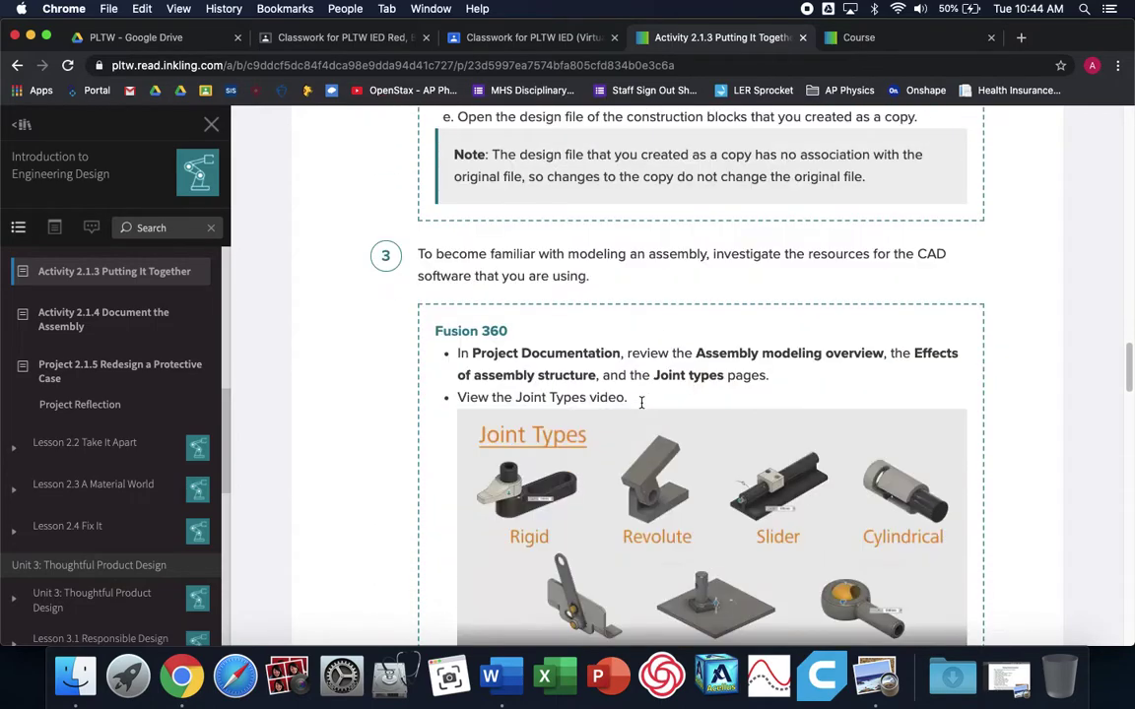
pyautogui.scroll(2, 643, 413)
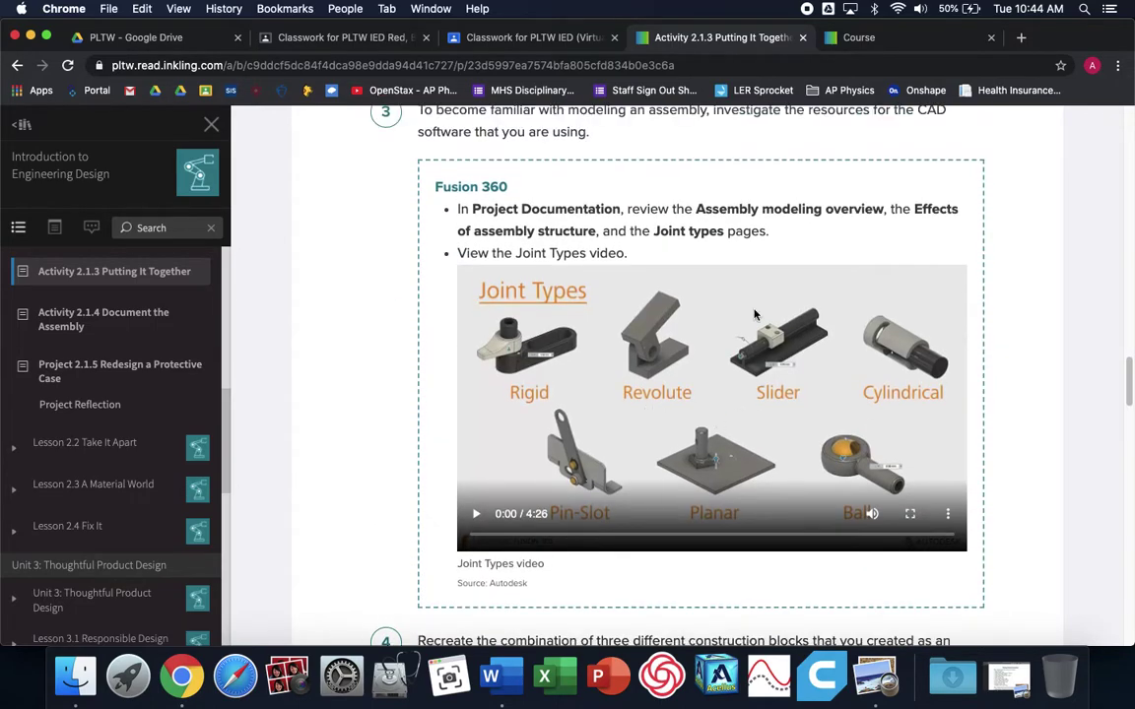
pyautogui.scroll(1, 563, 212)
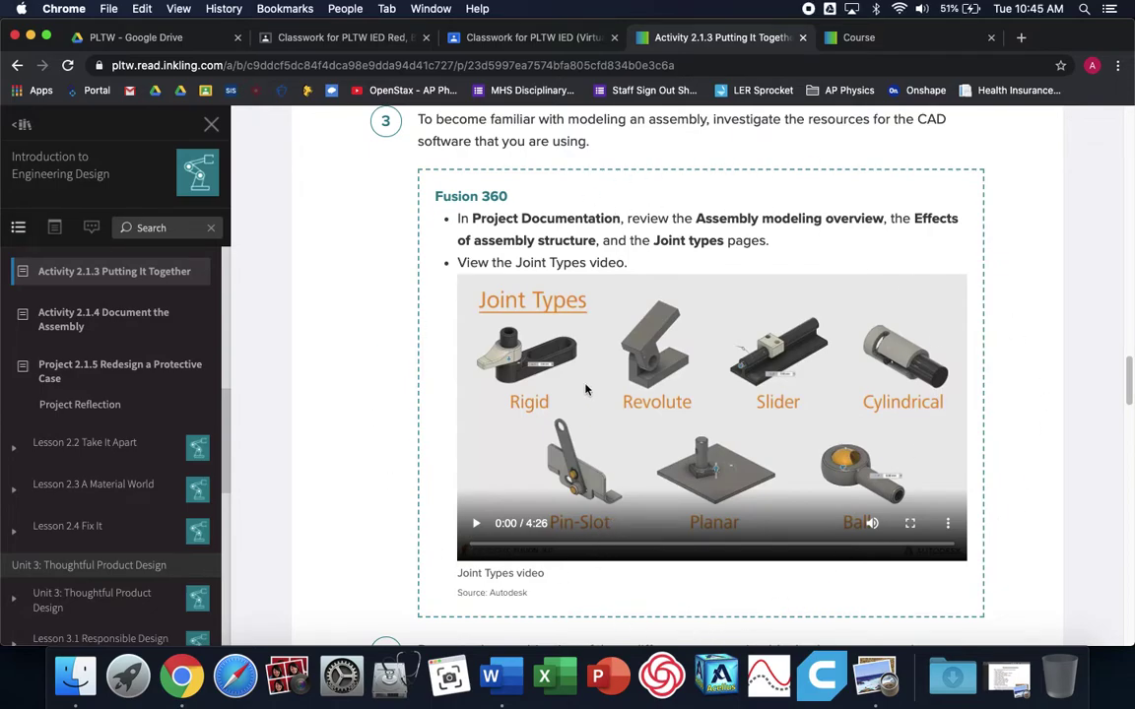
pyautogui.scroll(-1, 582, 382)
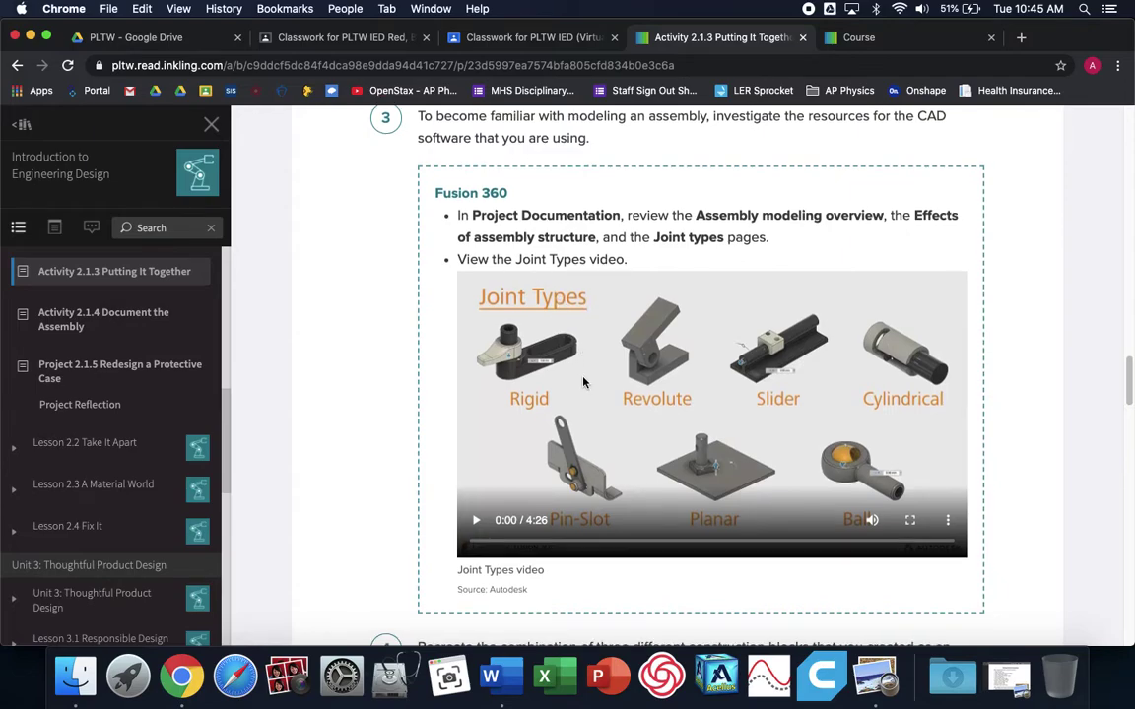
pyautogui.scroll(1, 582, 382)
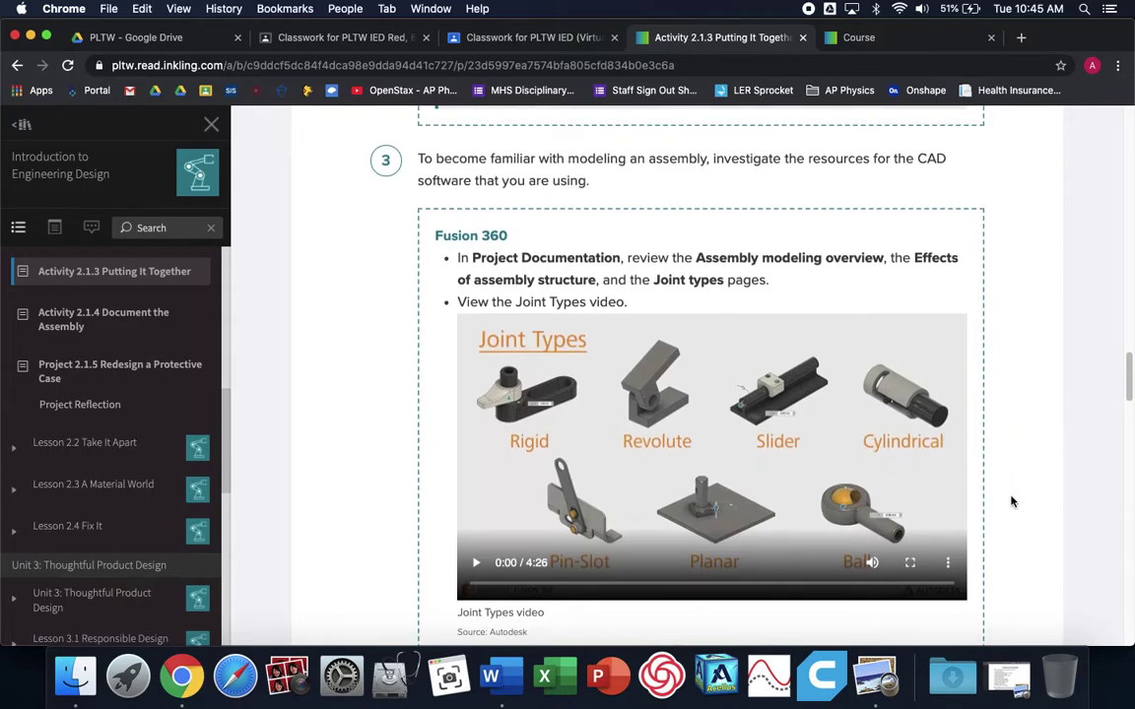
pyautogui.scroll(-1, 1008, 503)
pyautogui.scroll(-5, 970, 497)
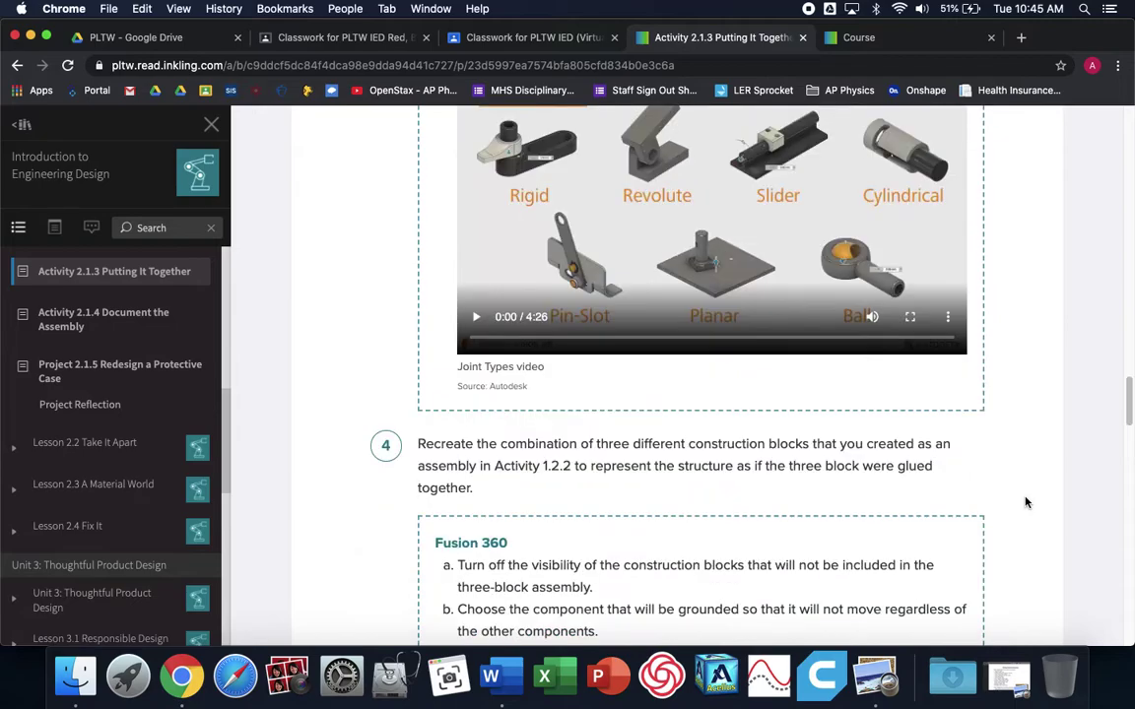
pyautogui.scroll(-6, 1011, 471)
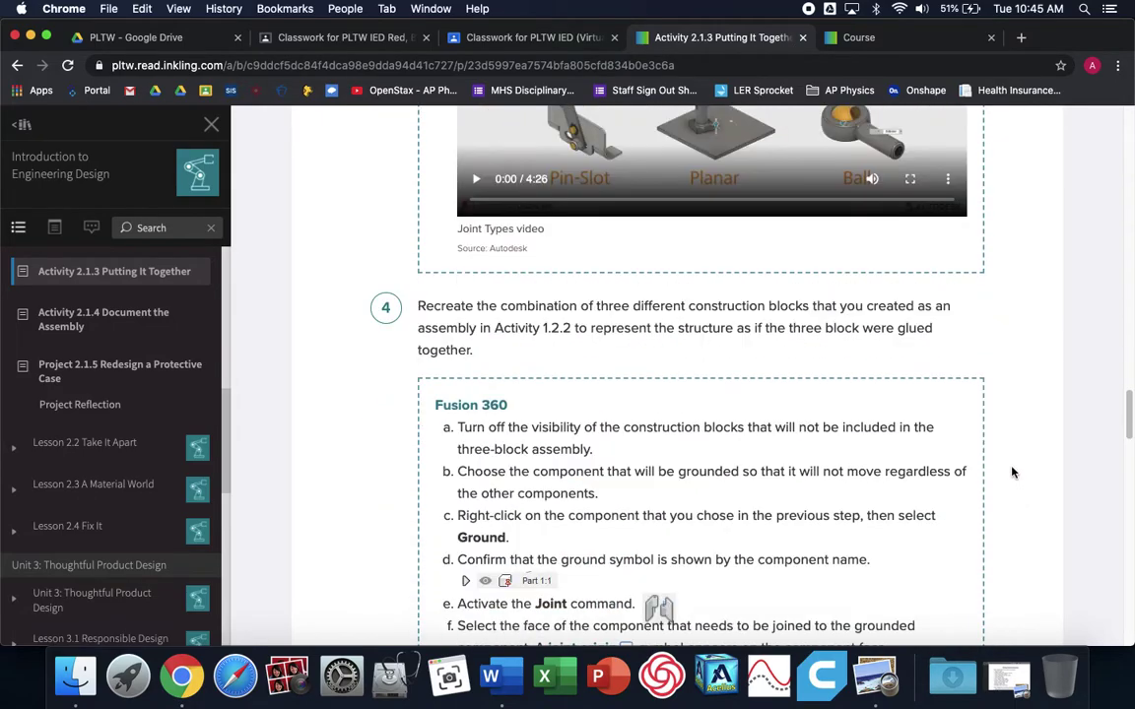
pyautogui.scroll(-12, 1013, 474)
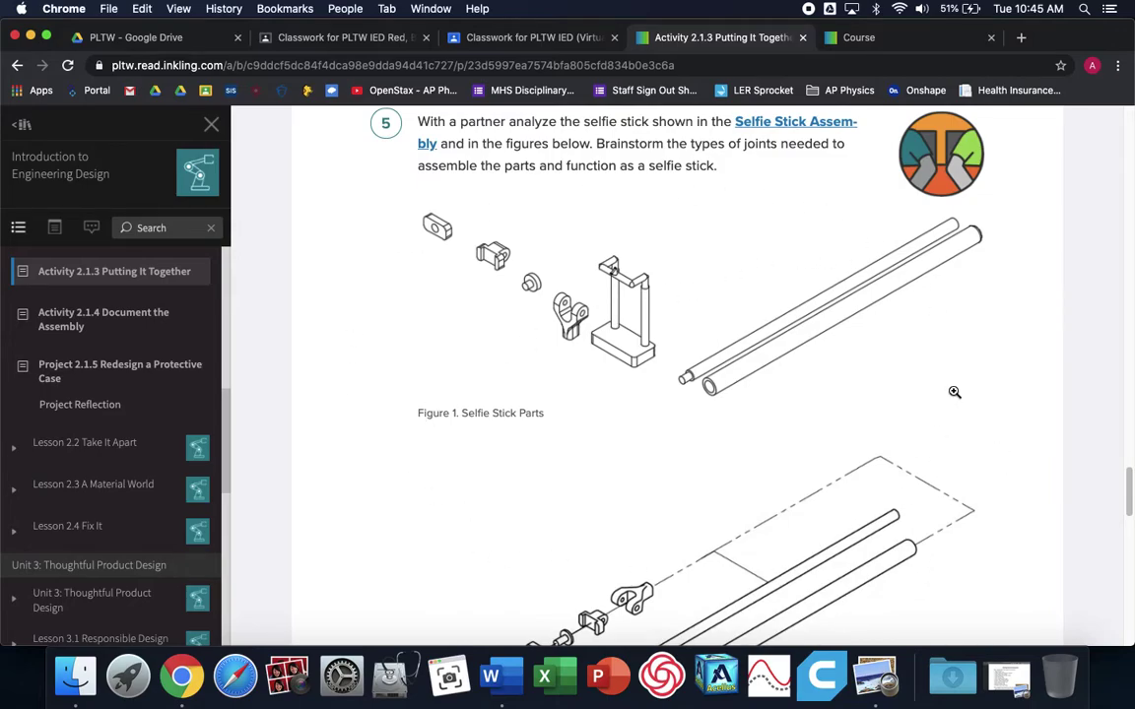
pyautogui.scroll(-1, 957, 410)
pyautogui.scroll(-4, 957, 408)
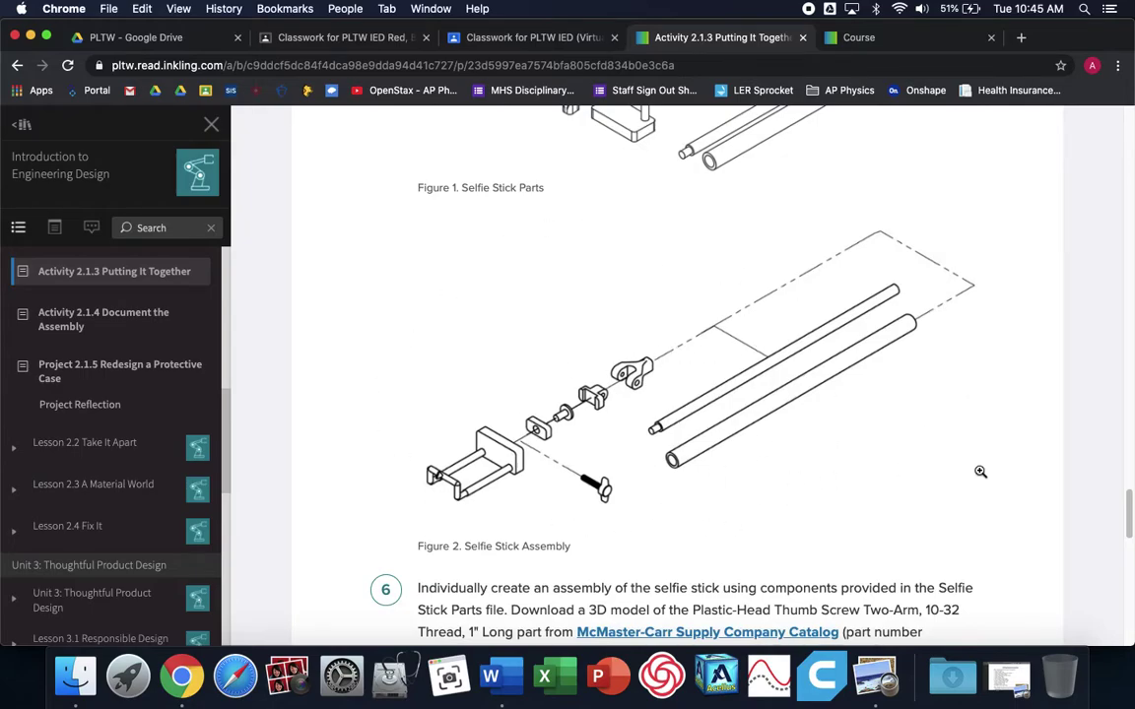
# Download the Inventor Selfie Stick Parts file from the activity's resources and show the downloaded zip in Finder.
pyautogui.scroll(20, 983, 470)
pyautogui.scroll(20, 983, 470)
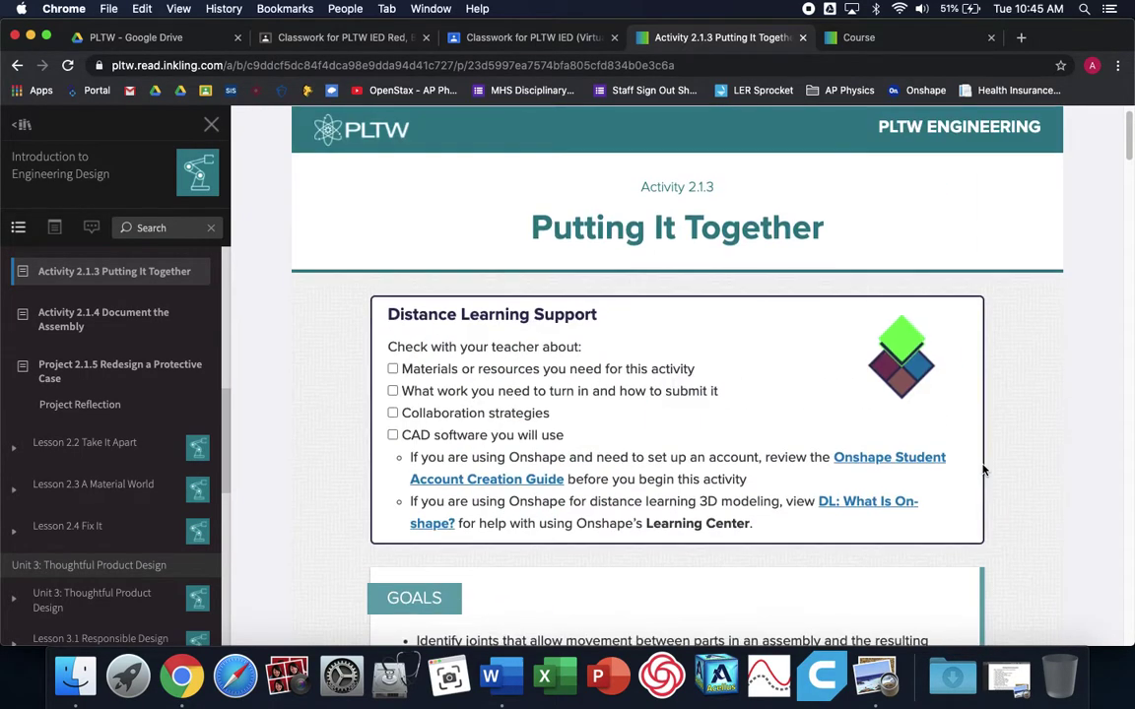
pyautogui.scroll(-15, 699, 335)
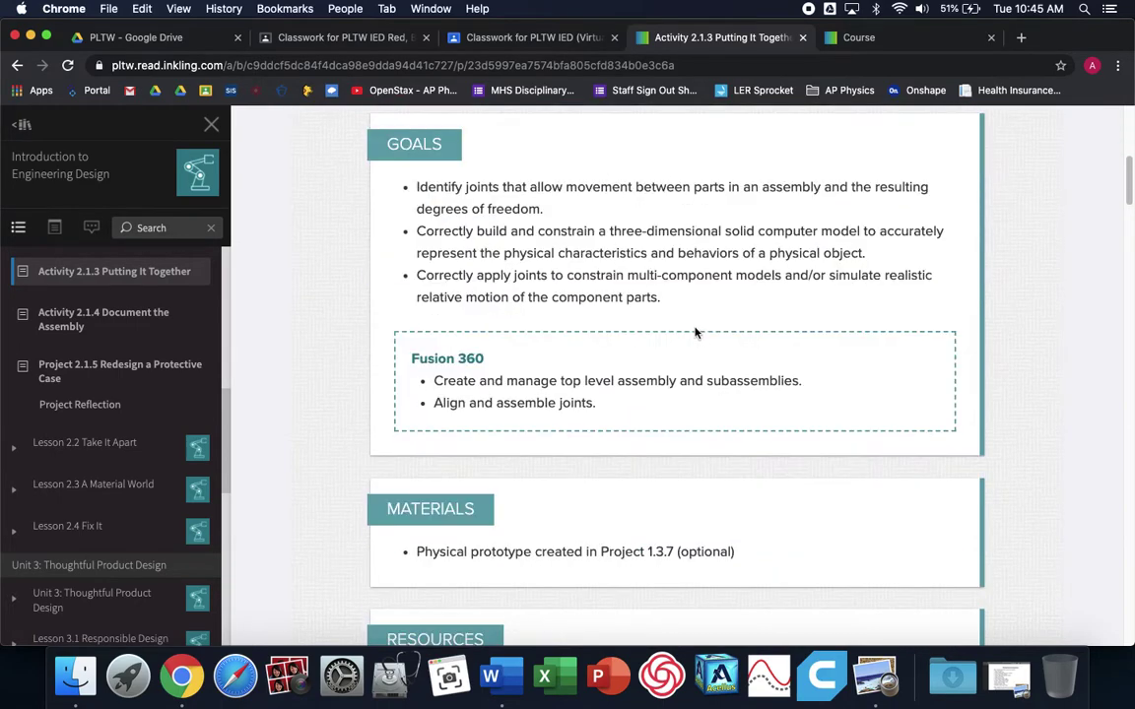
pyautogui.scroll(-1, 591, 330)
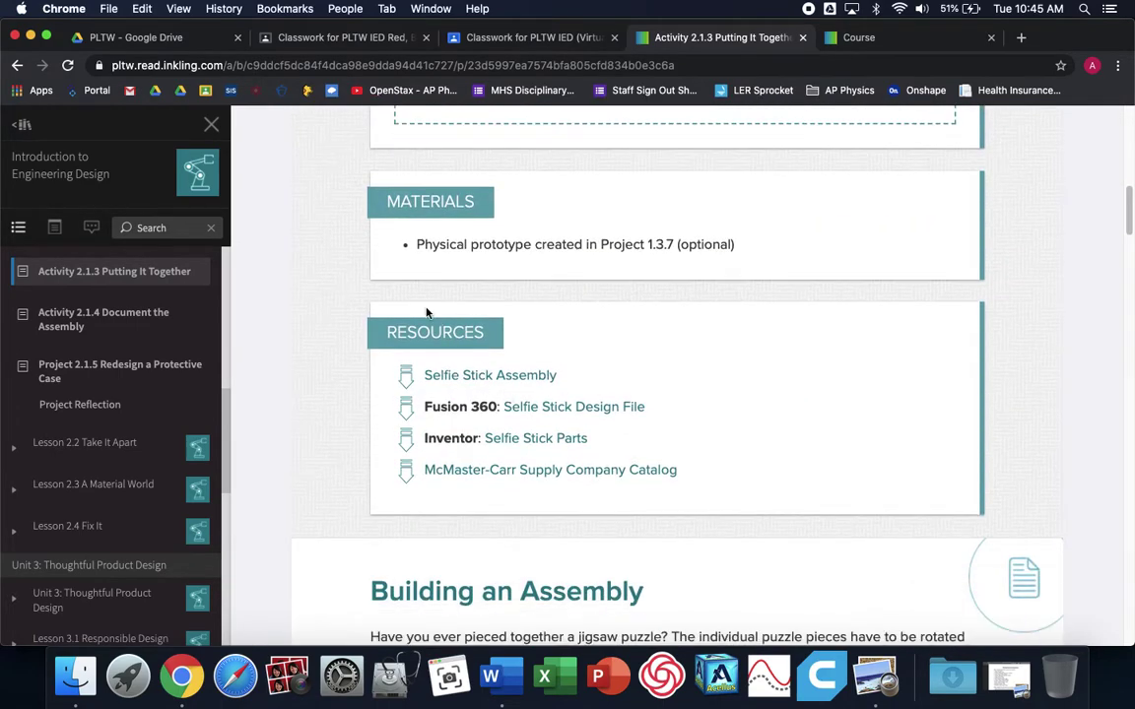
pyautogui.click(514, 441)
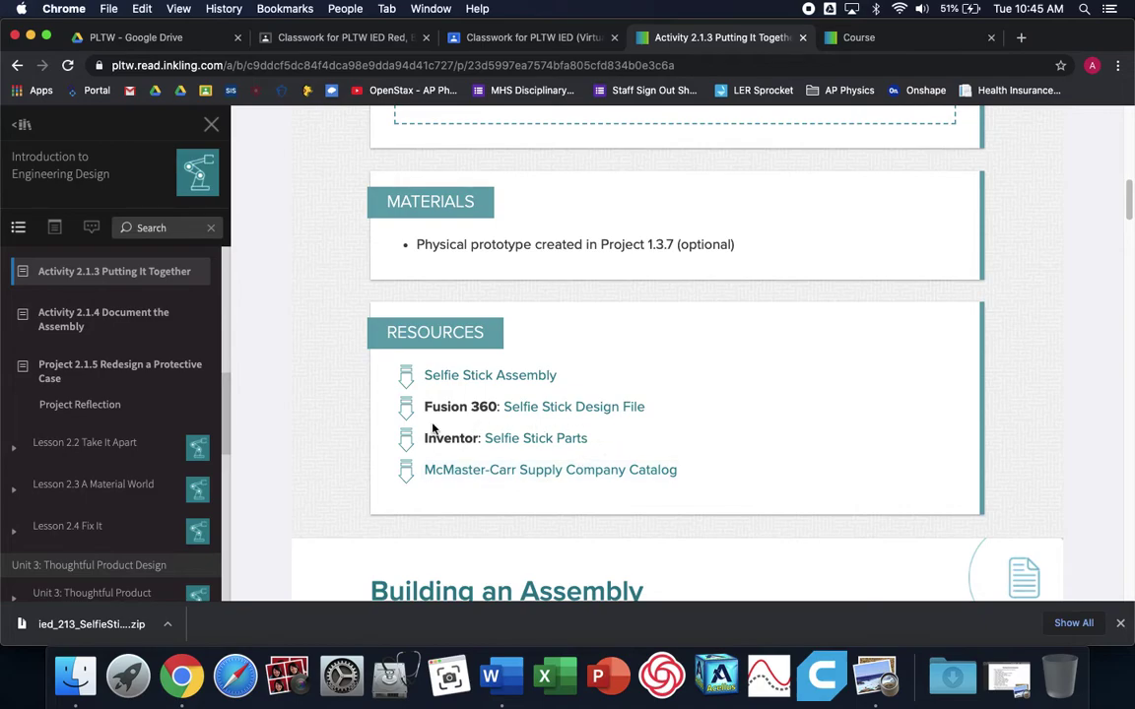
pyautogui.click(167, 623)
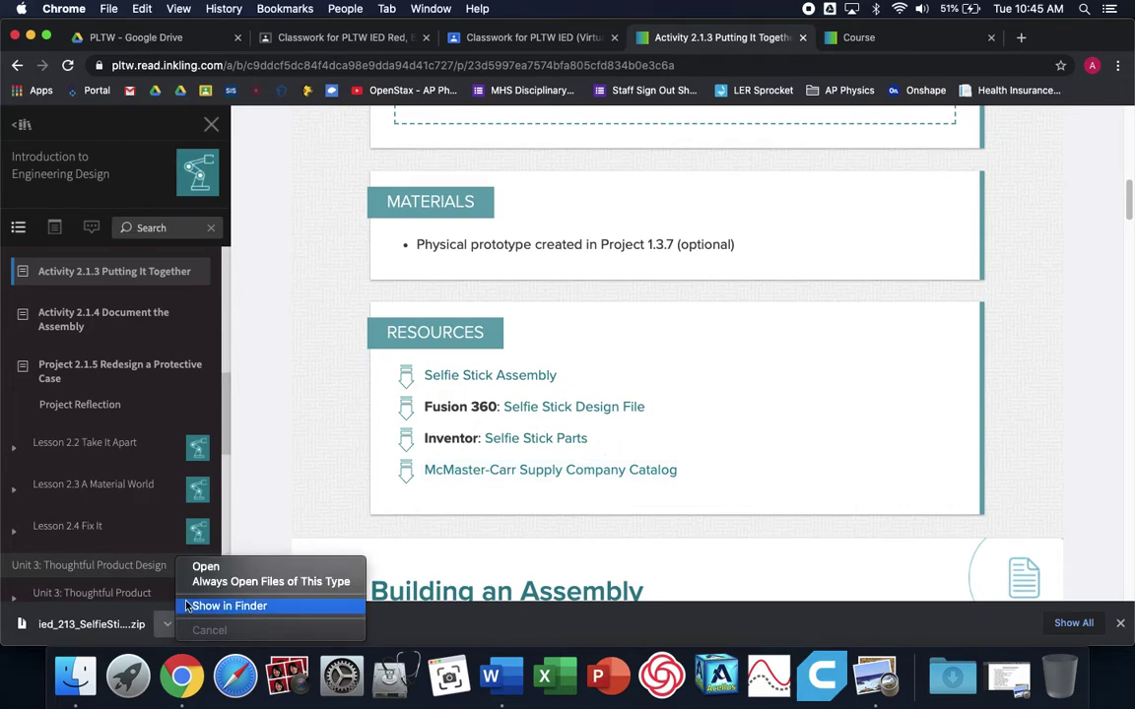
pyautogui.click(216, 606)
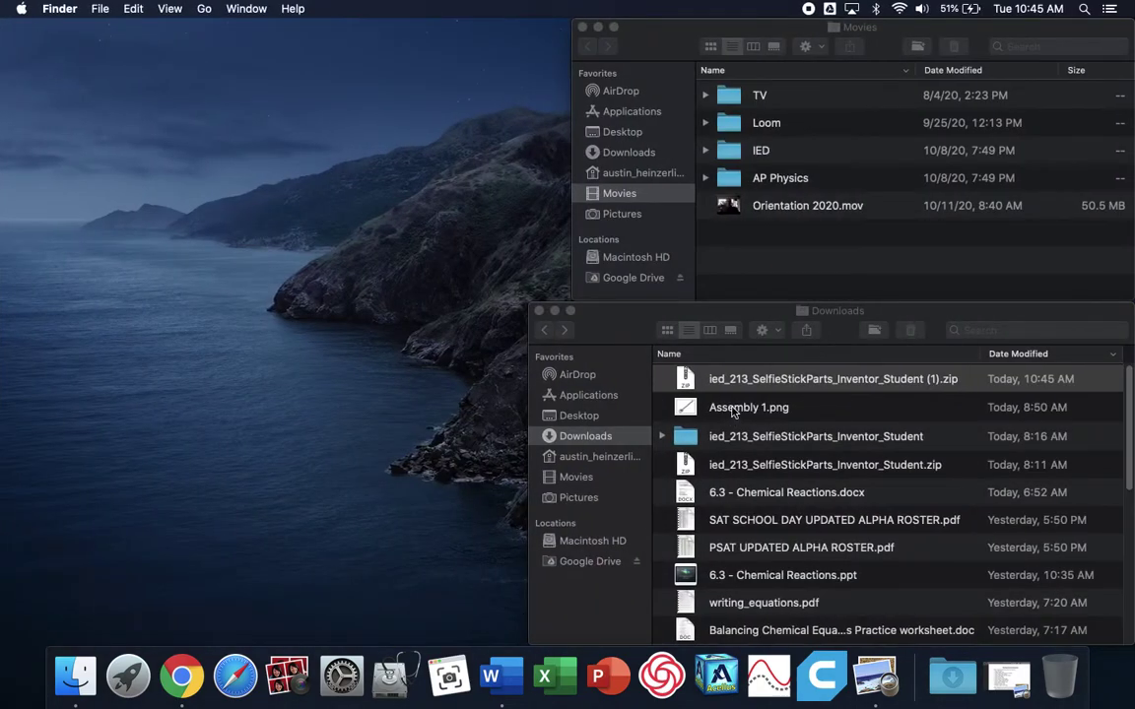
# Delete both SelfieStickParts zip files, the extracted folder and Assembly 1.png from Downloads, then check the remaining files.
pyautogui.keyDown('shift'); pyautogui.click(680, 463); pyautogui.keyUp('shift')
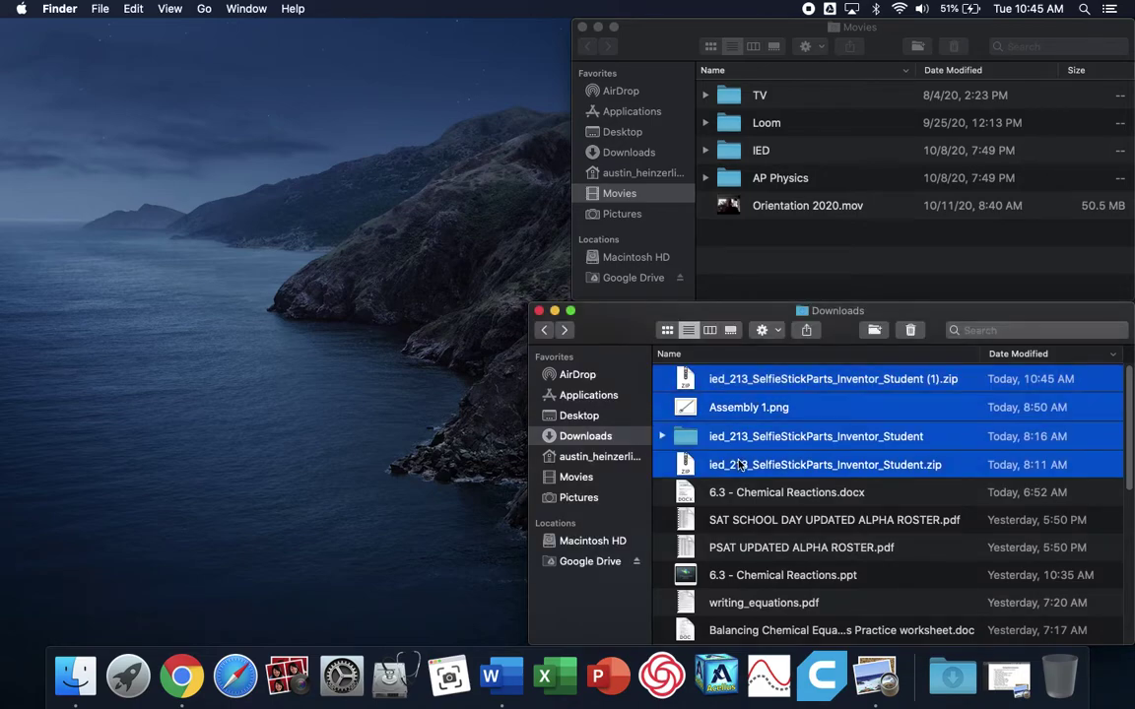
pyautogui.press('super+BackSpace')
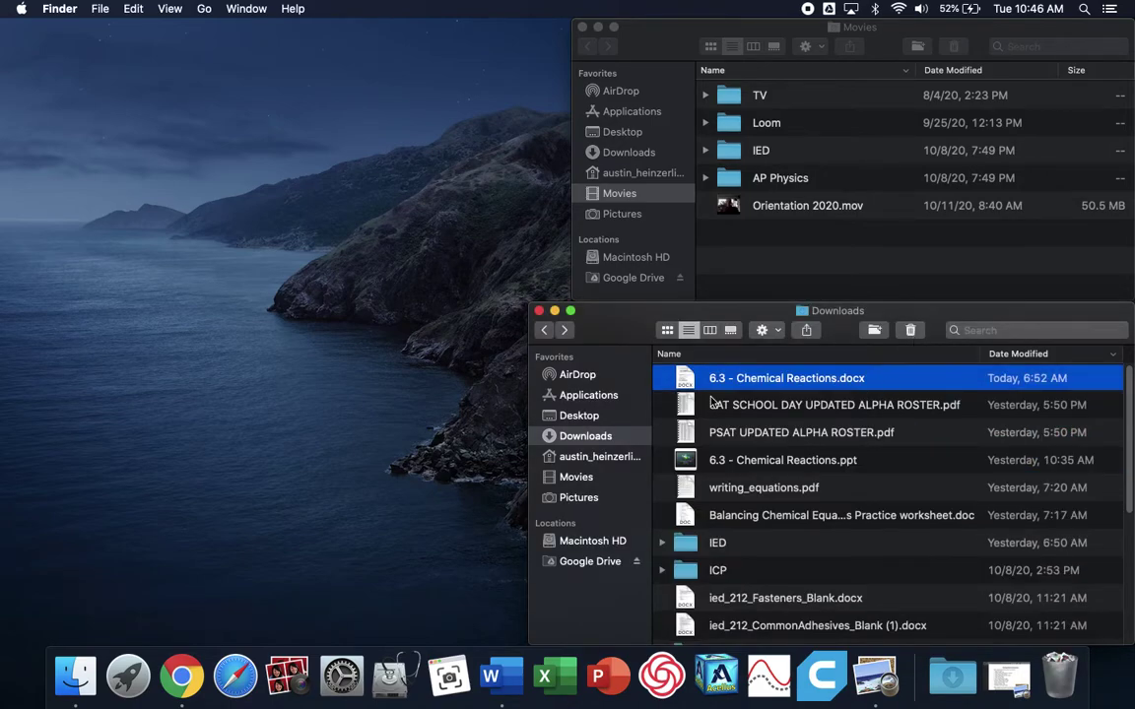
pyautogui.scroll(-5, 743, 409)
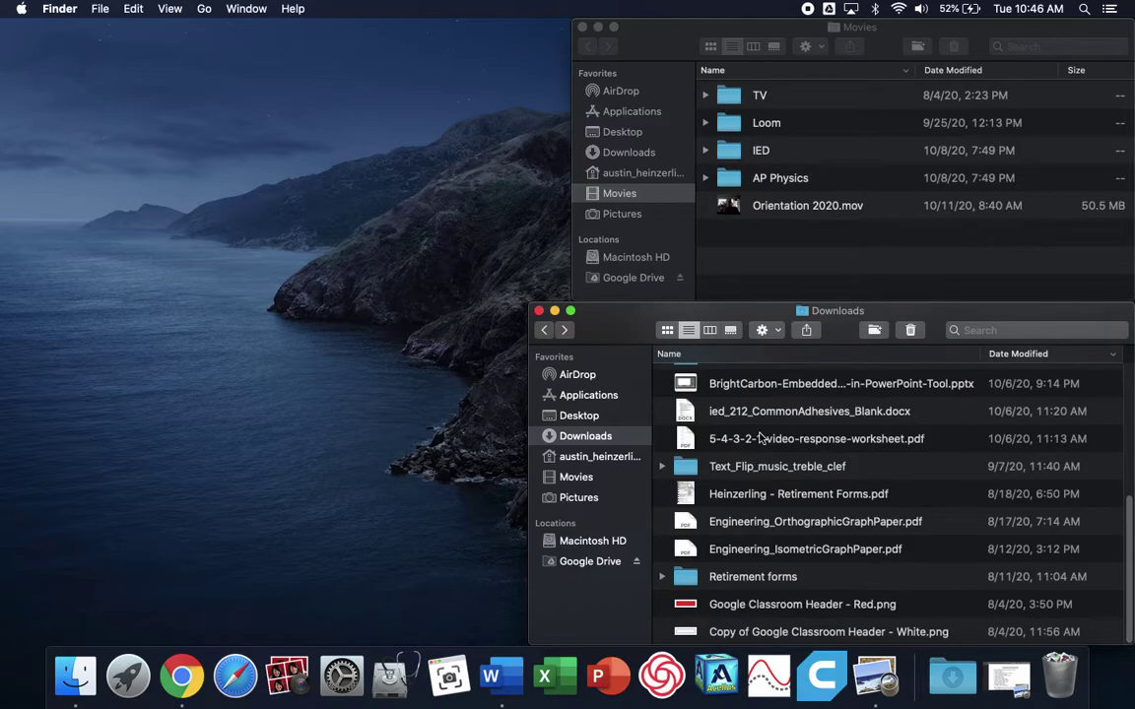
pyautogui.scroll(5, 761, 443)
# Switch to Chrome, download the Inventor Selfie Stick Parts zip again, and return to the Downloads folder in Finder.
pyautogui.hotkey('ctrl', 'Left')
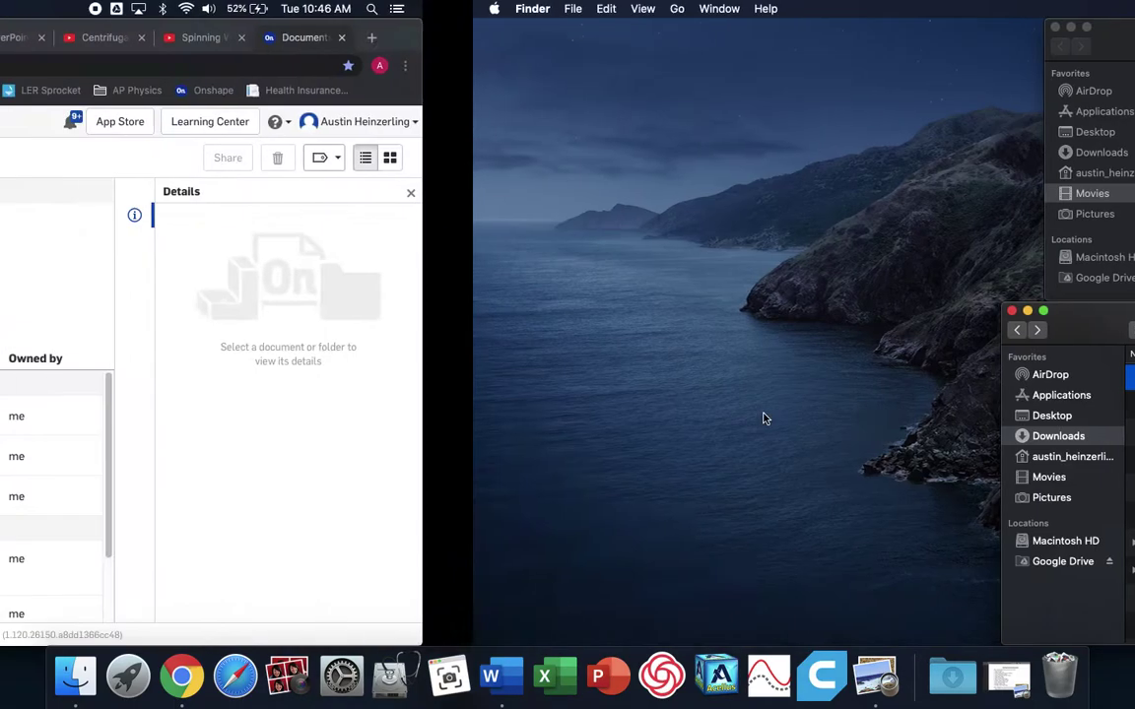
pyautogui.hotkey('ctrl', 'Left')
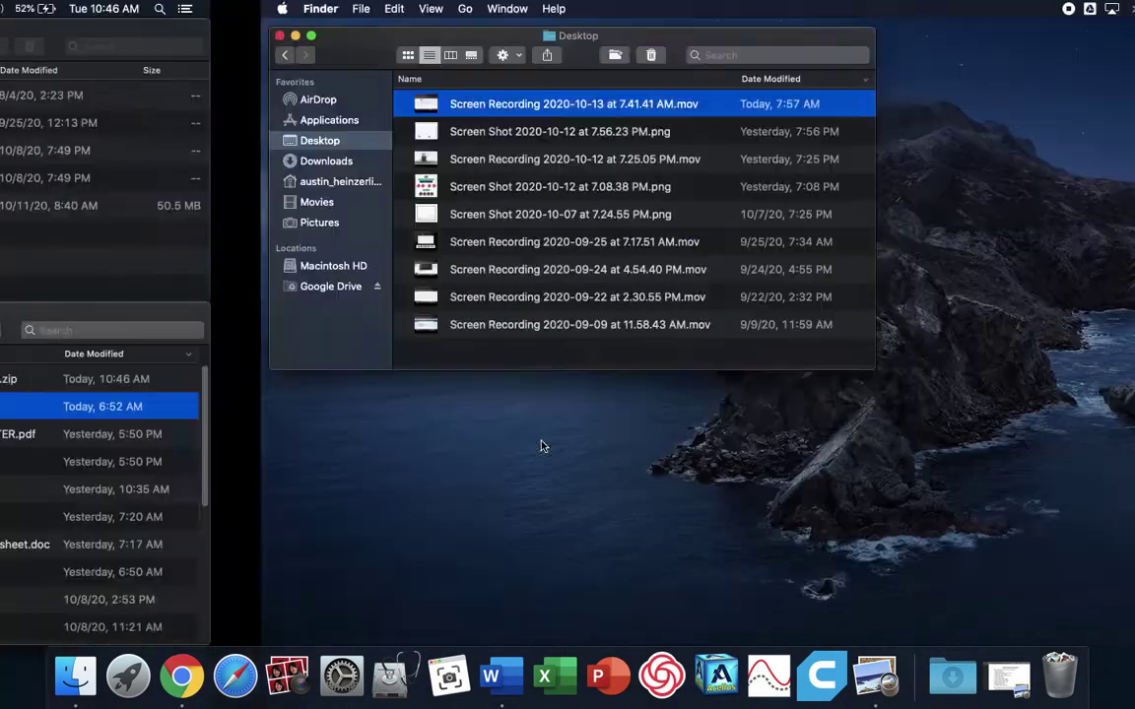
pyautogui.hotkey('ctrl', 'Left')
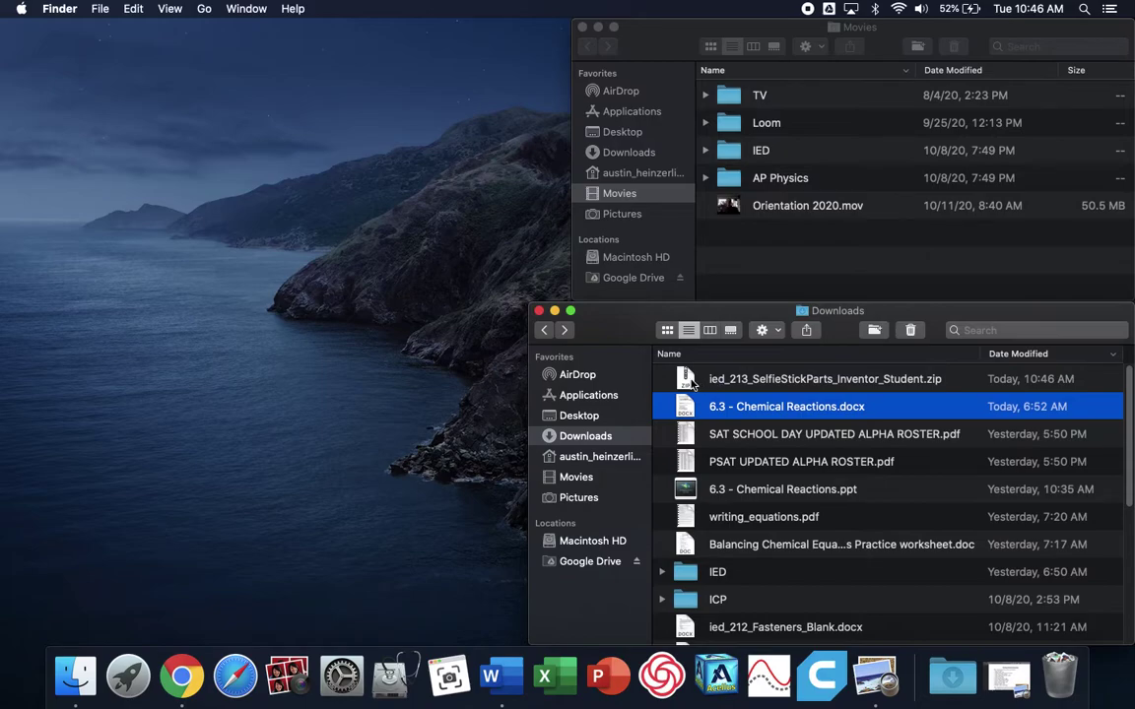
# Extract ied_213_SelfieStickParts_Inventor_Student.zip, open the extracted folder and delete its .iam assembly file.
pyautogui.doubleClick(690, 383)
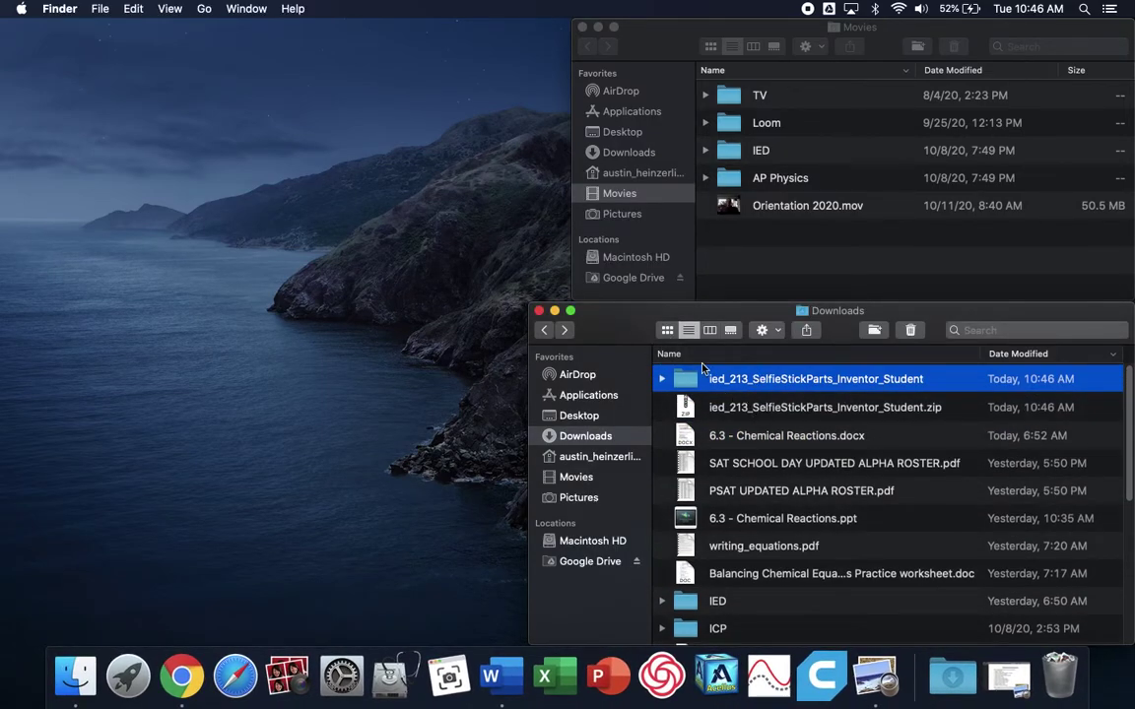
pyautogui.doubleClick(707, 384)
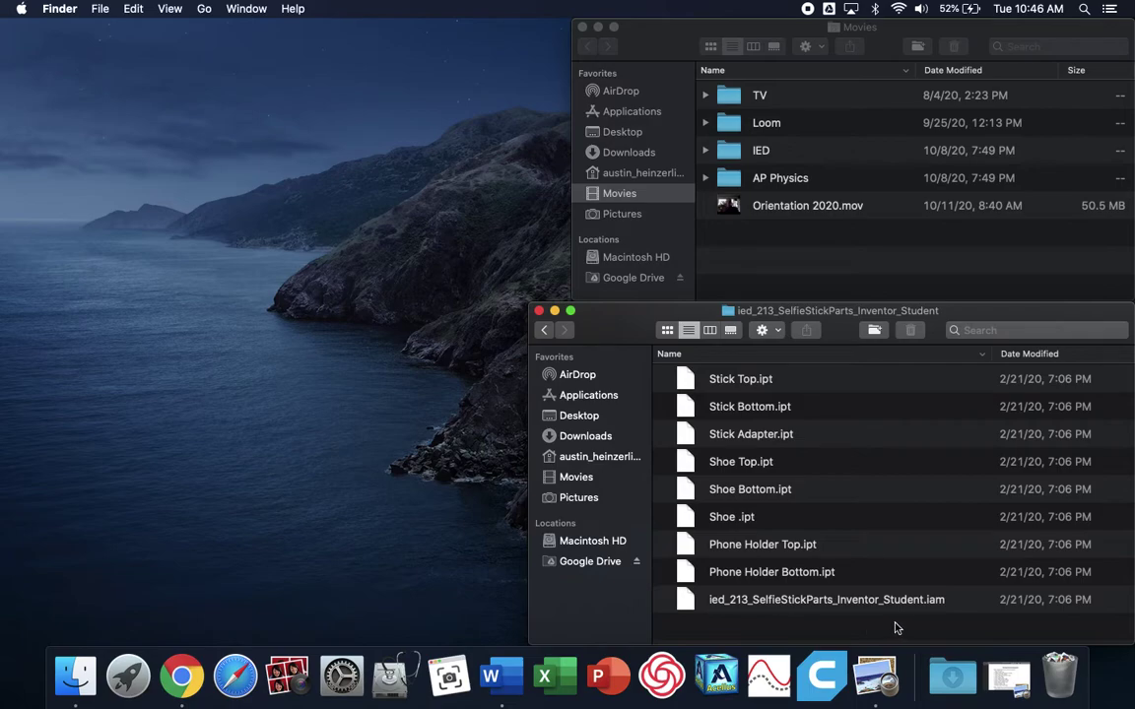
pyautogui.click(912, 603)
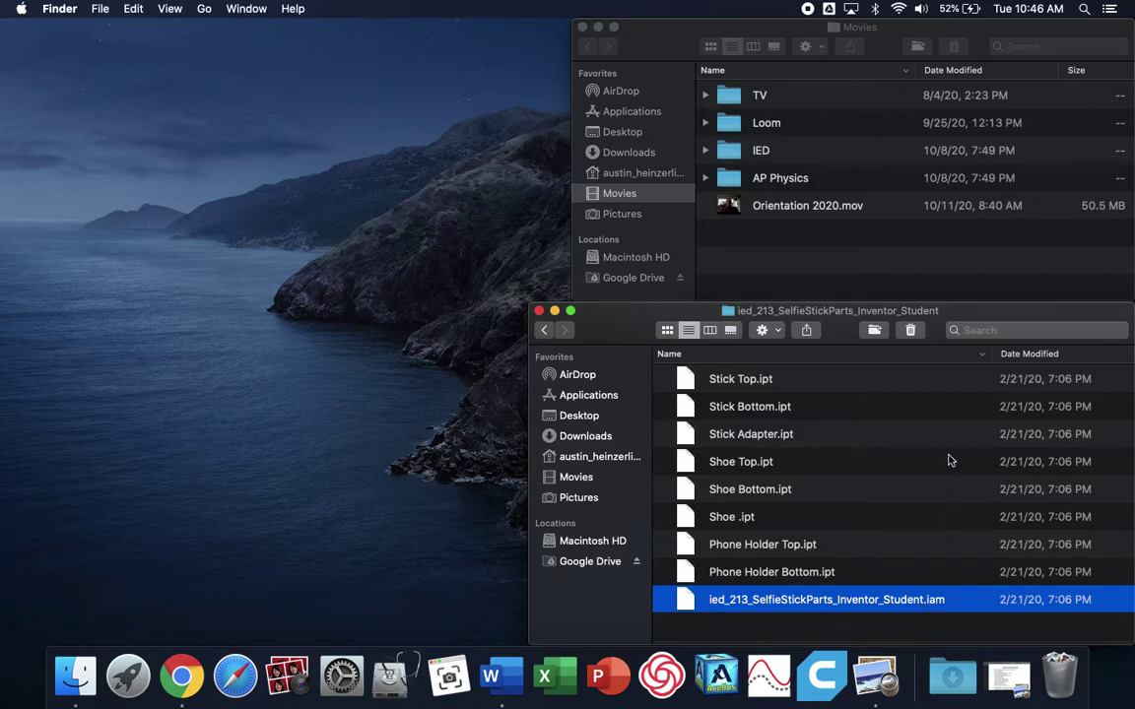
pyautogui.click(909, 330)
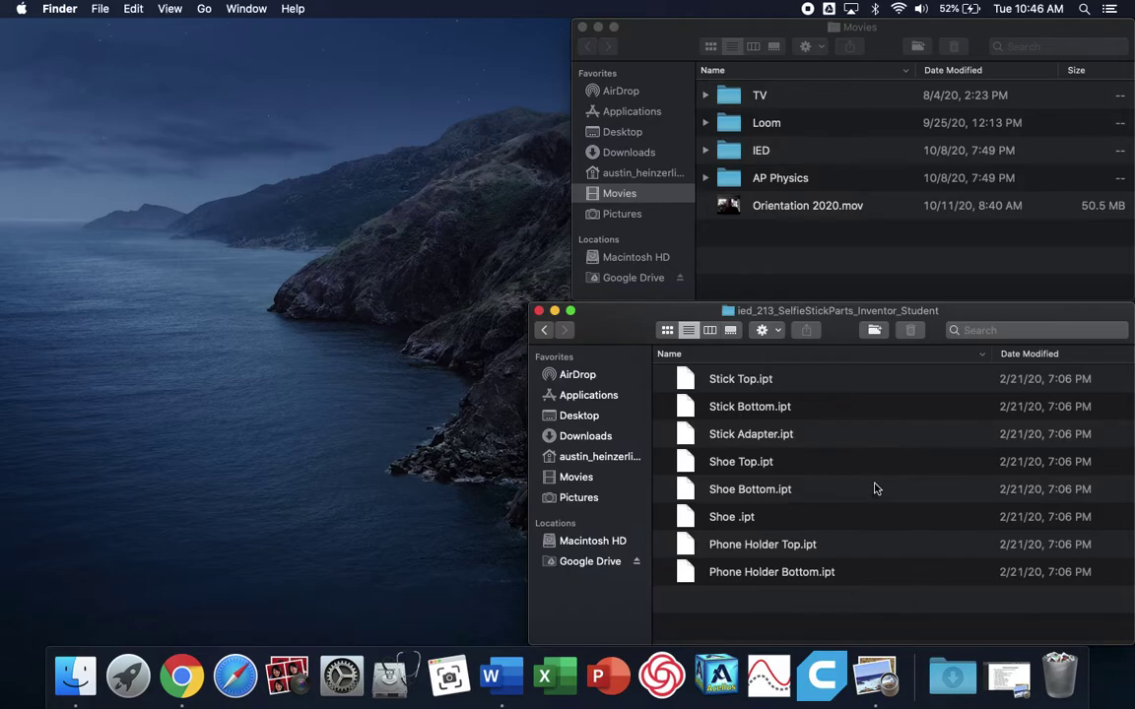
# Switch to Chrome's Activity 2.1.3 page and open the McMaster-Carr Supply Company Catalog linked in instruction 6.
pyautogui.press('super+Tab')
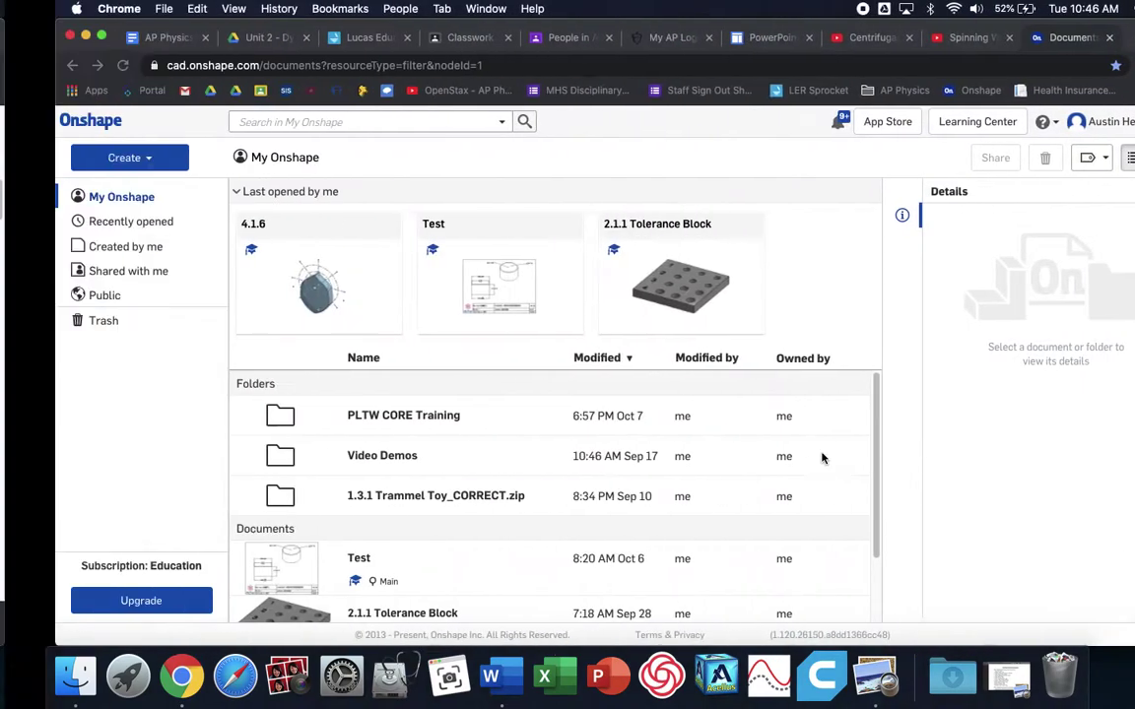
pyautogui.press('super+grave')
pyautogui.scroll(-15, 901, 400)
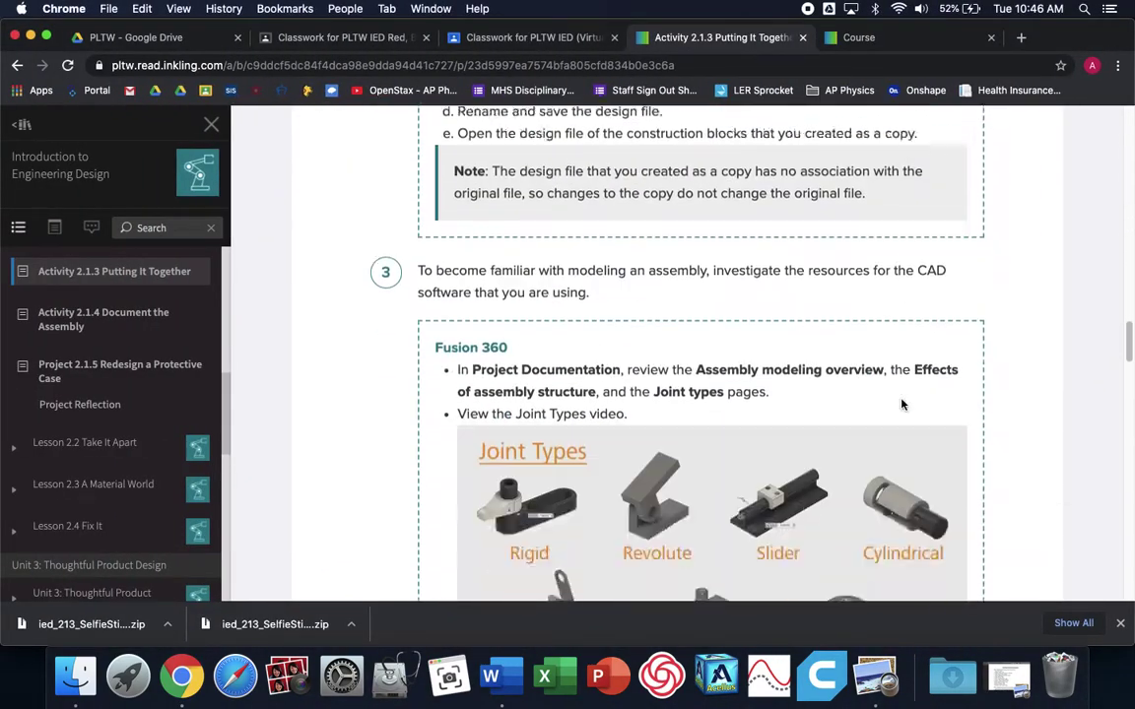
pyautogui.scroll(-6, 901, 400)
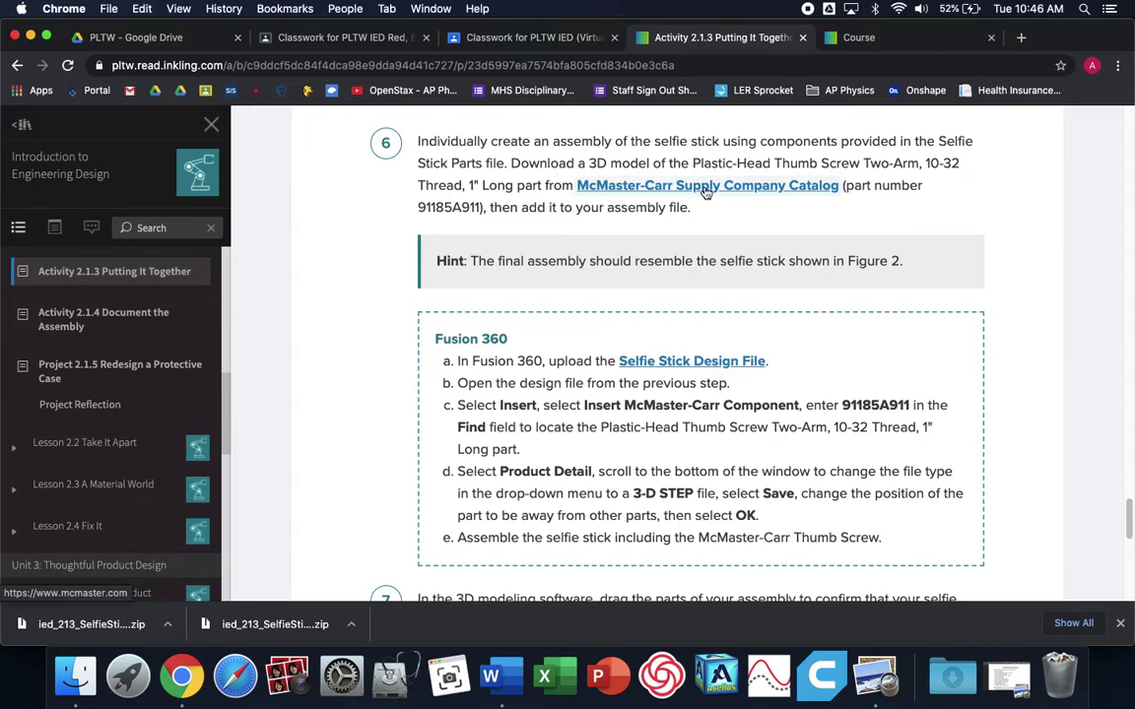
pyautogui.click(705, 187)
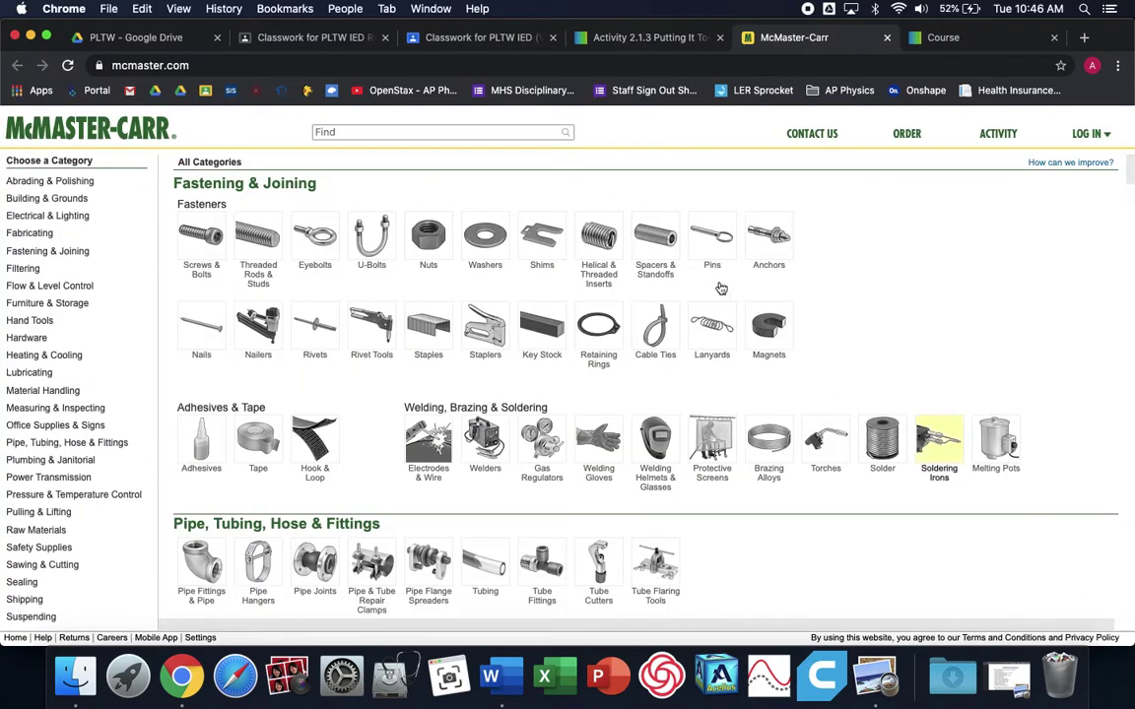
# Copy part number 91185A911 from the activity, search McMaster-Carr for it and open the thumb screw's product detail.
pyautogui.click(633, 37)
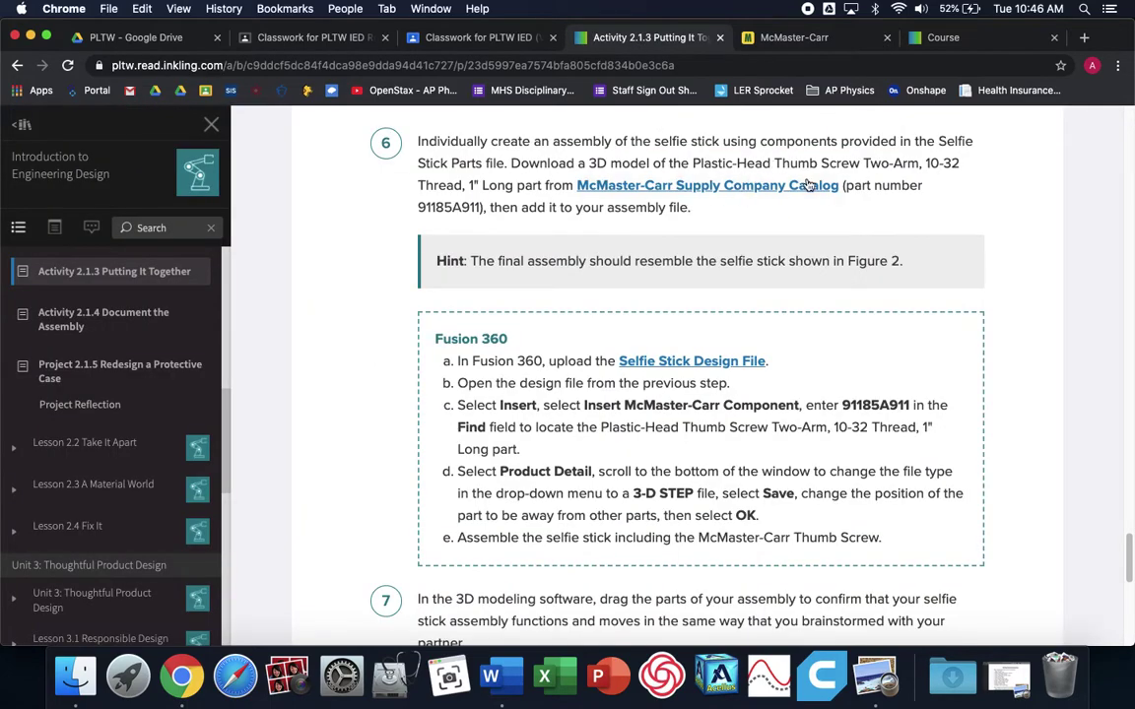
pyautogui.doubleClick(453, 208)
pyautogui.press('super+c')
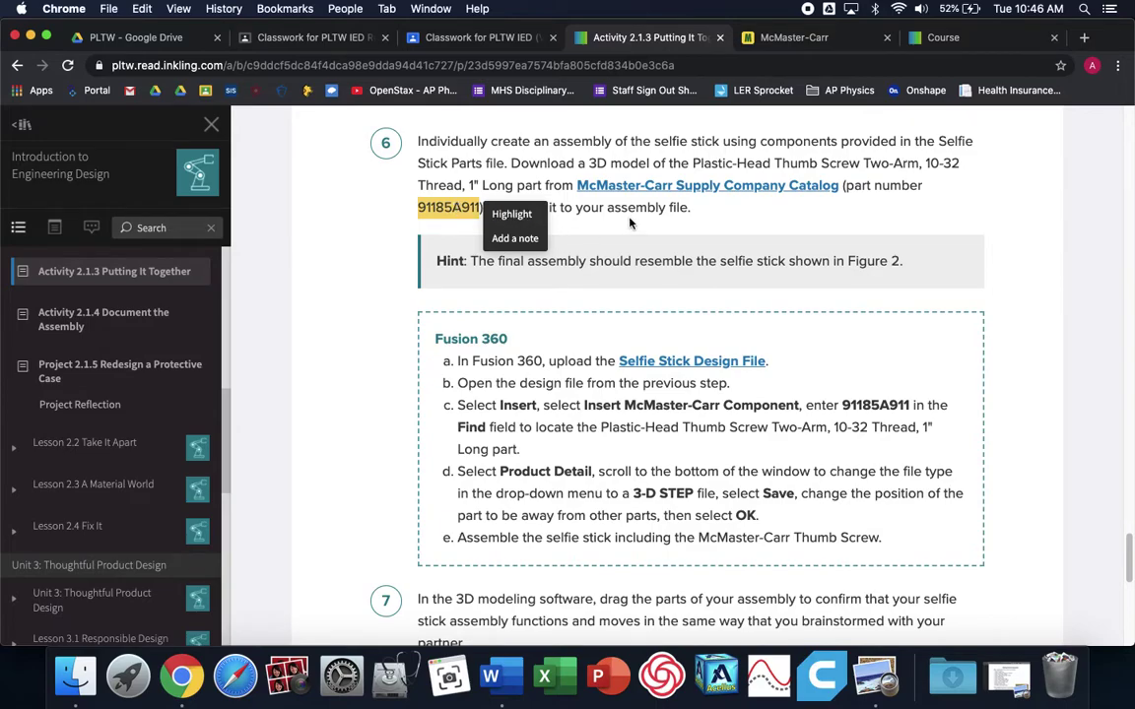
pyautogui.click(566, 195)
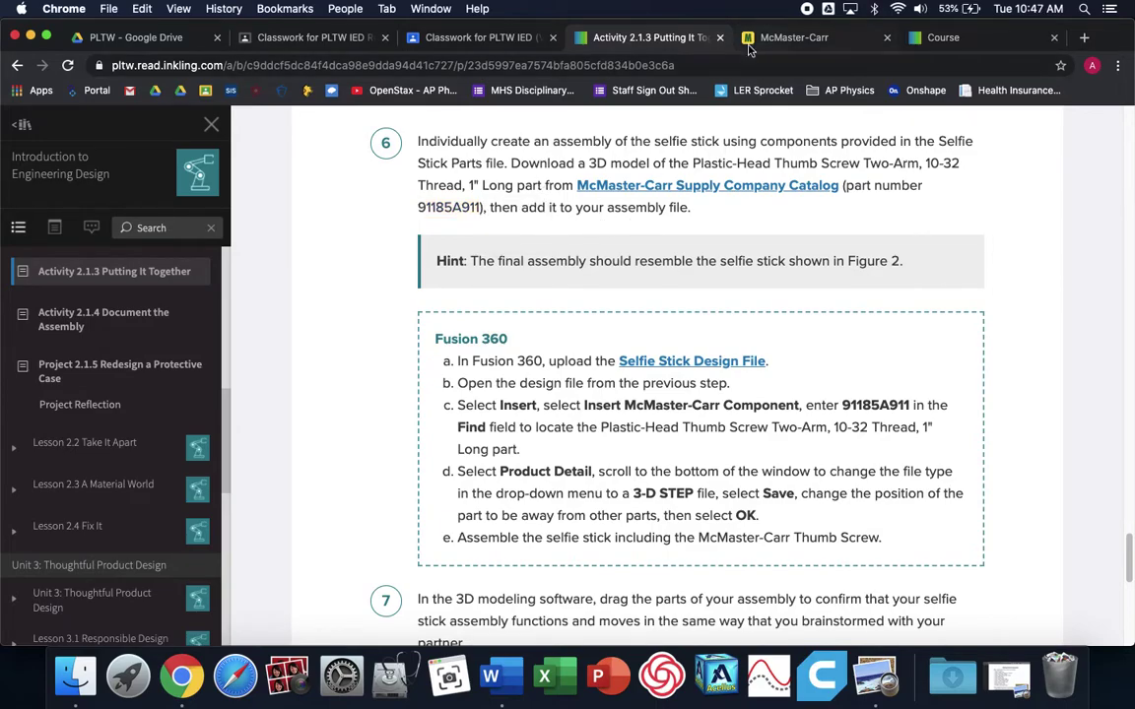
pyautogui.click(783, 37)
pyautogui.press('super+v')
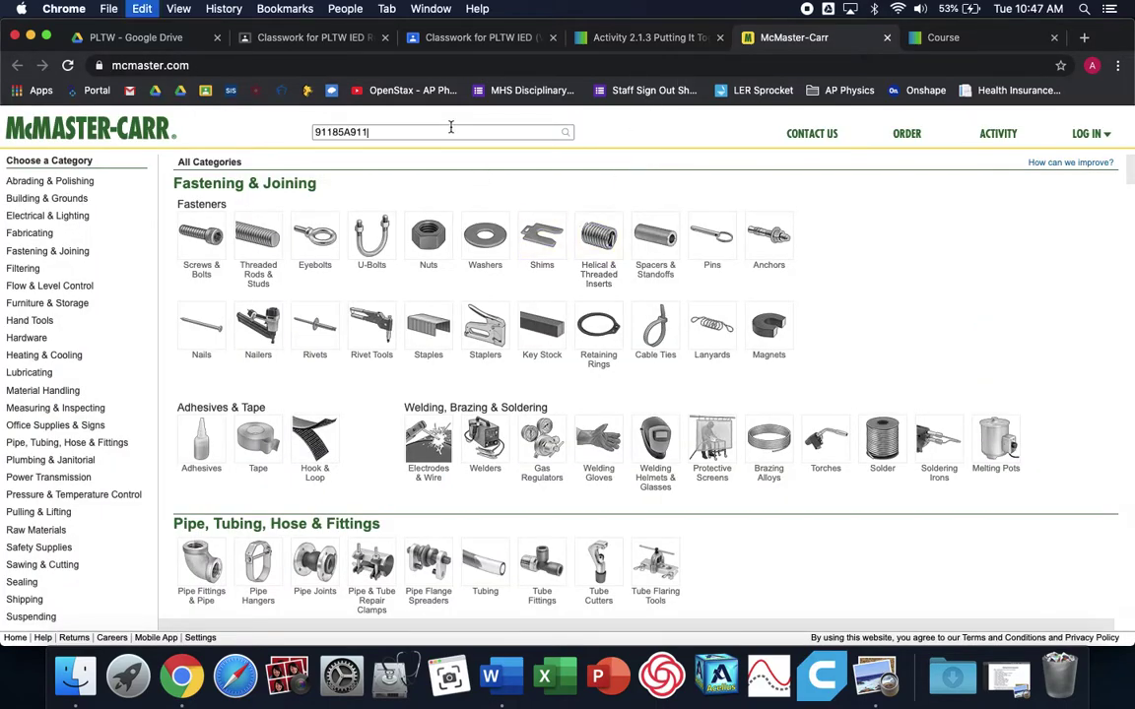
pyautogui.press('Return')
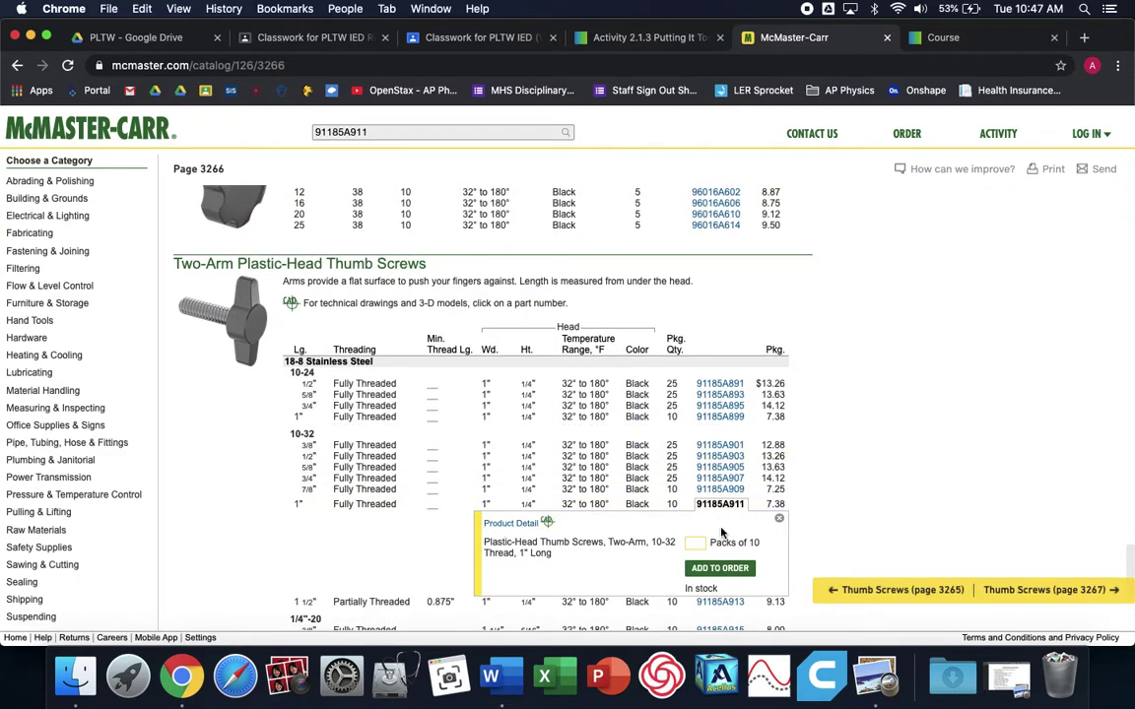
pyautogui.click(511, 523)
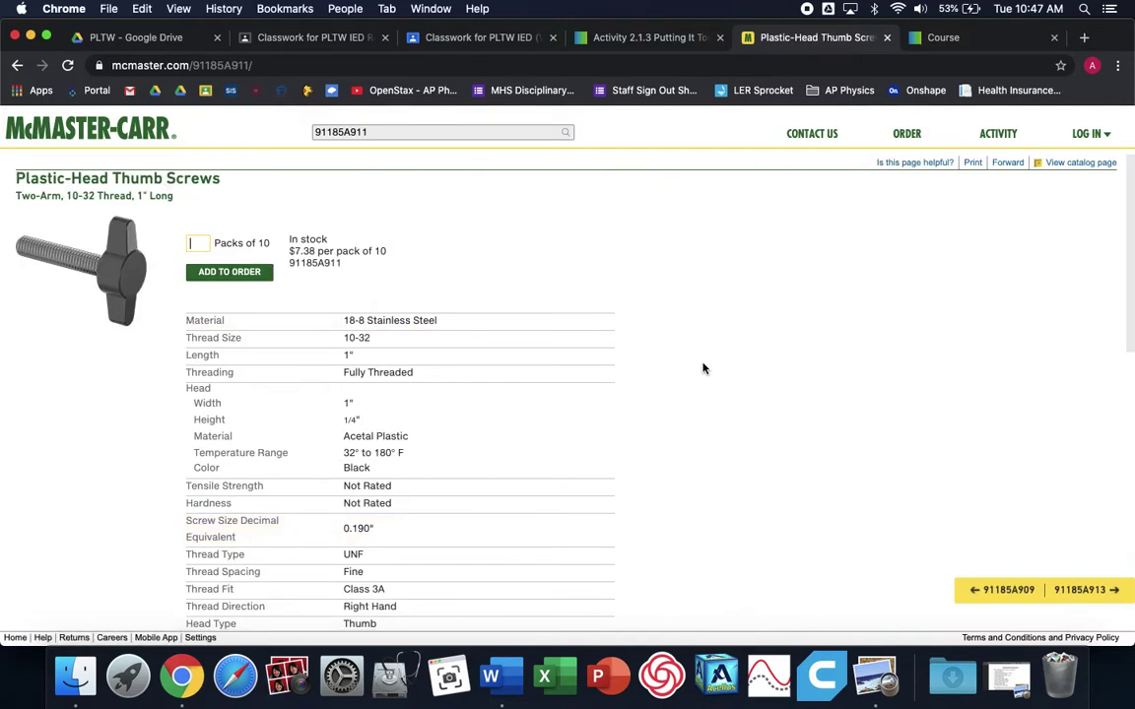
# Download the 91185A911 plastic-head thumb screw model in 3-D STEP format.
pyautogui.scroll(-10, 704, 368)
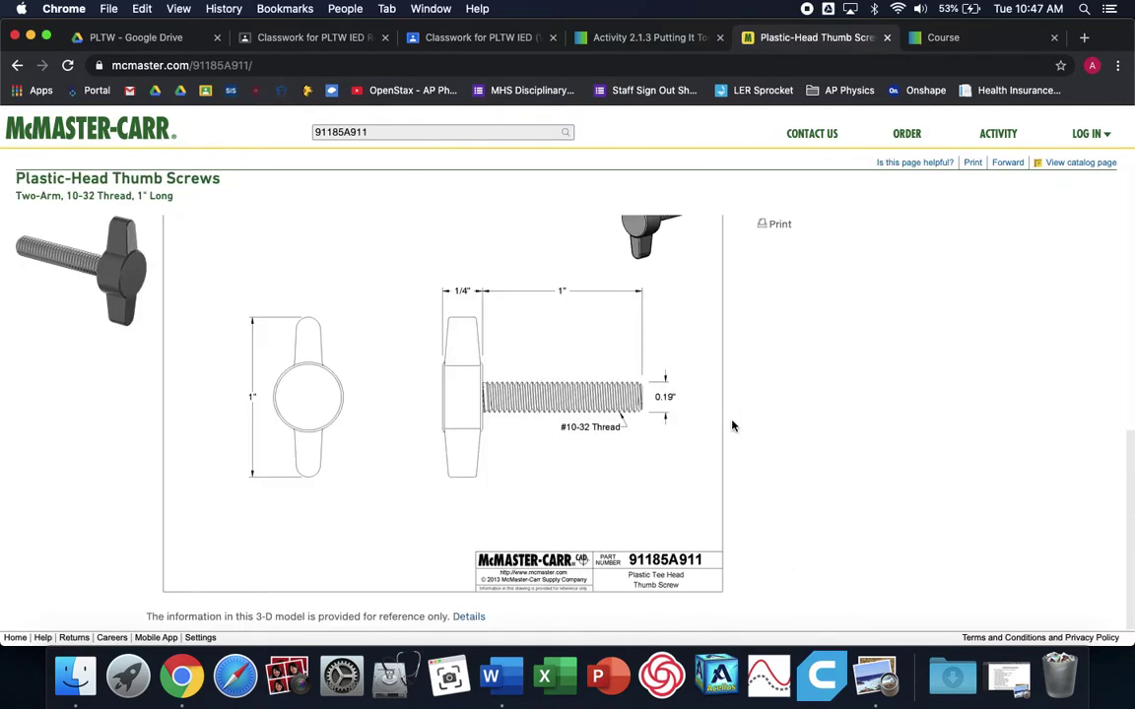
pyautogui.scroll(1, 729, 425)
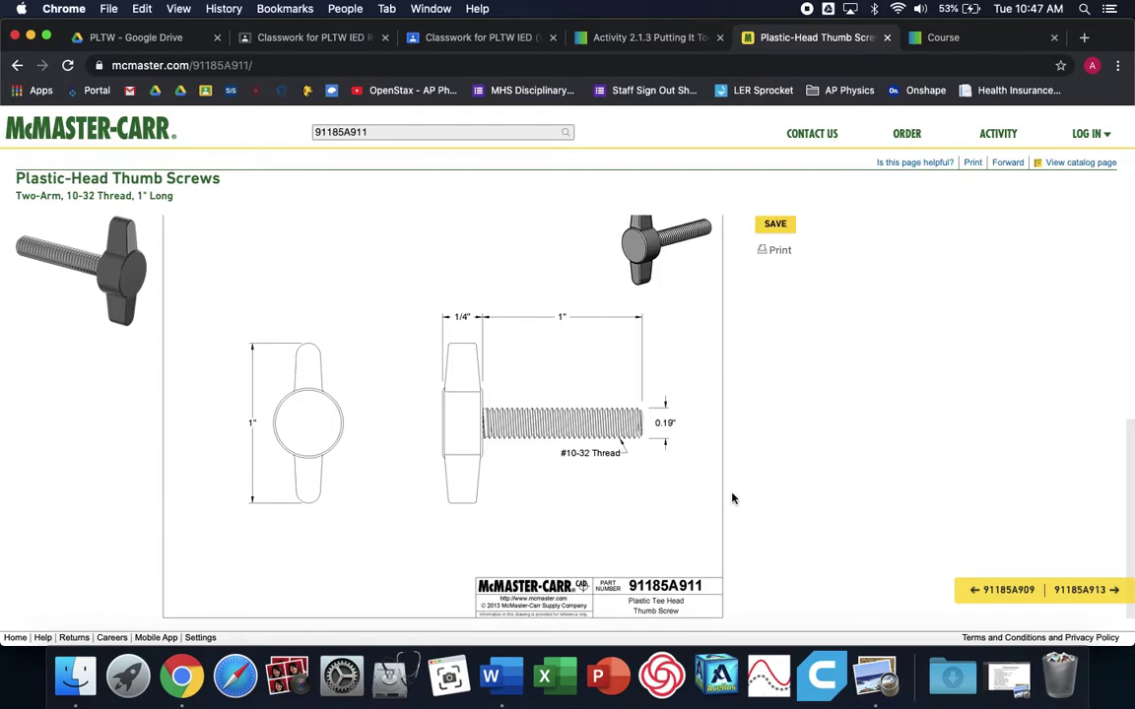
pyautogui.scroll(1, 660, 488)
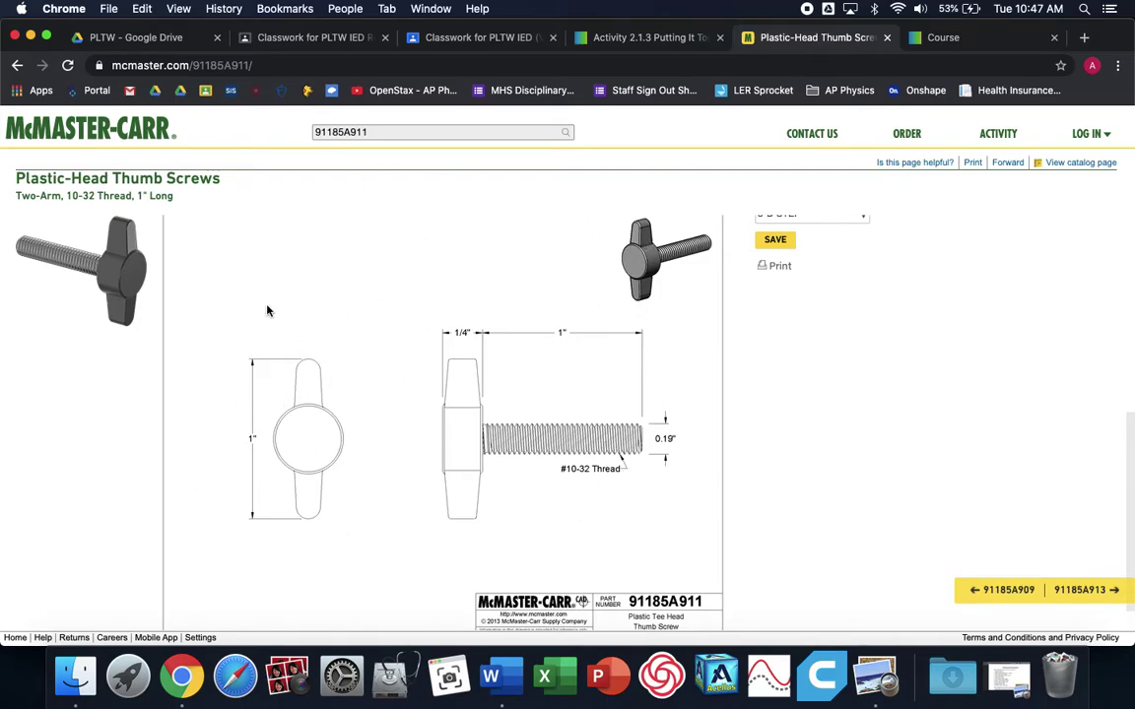
pyautogui.scroll(-1, 640, 501)
pyautogui.scroll(5, 644, 499)
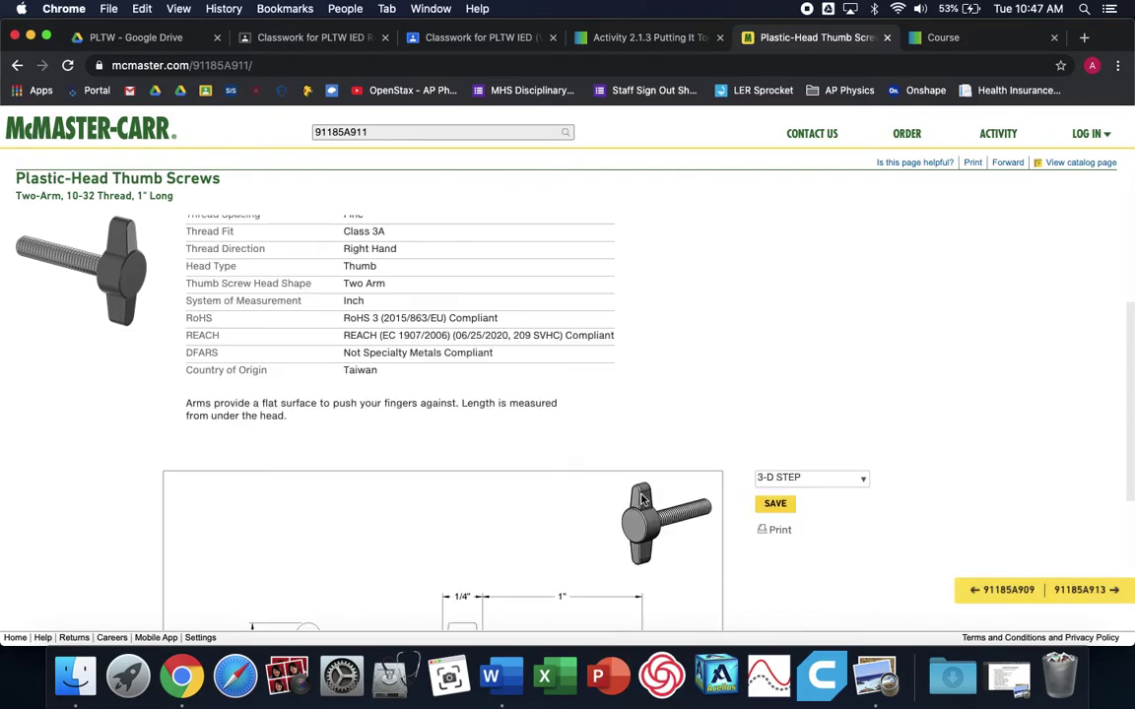
pyautogui.scroll(-3, 643, 499)
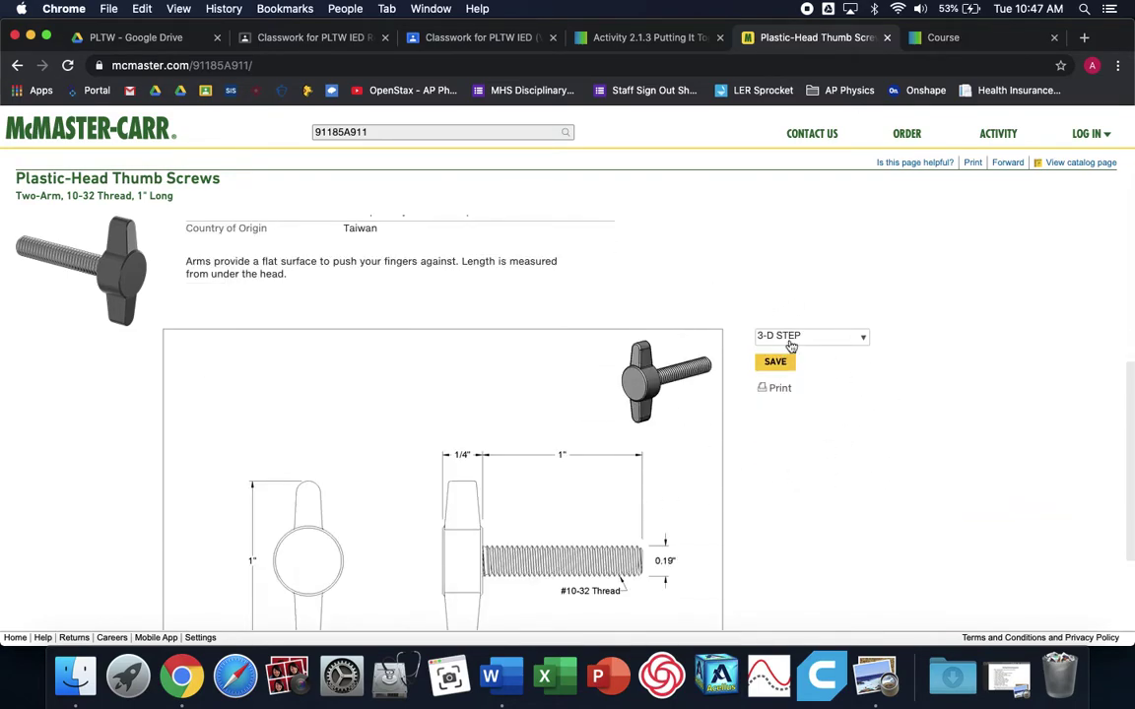
pyautogui.click(795, 336)
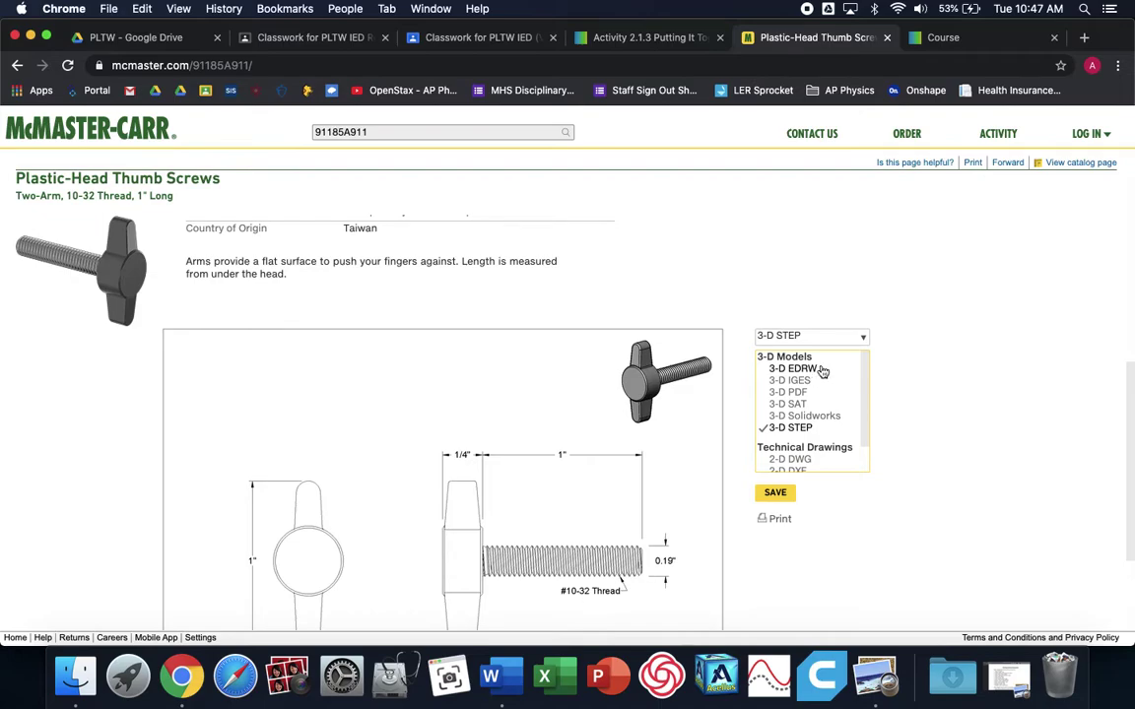
pyautogui.scroll(3, 800, 406)
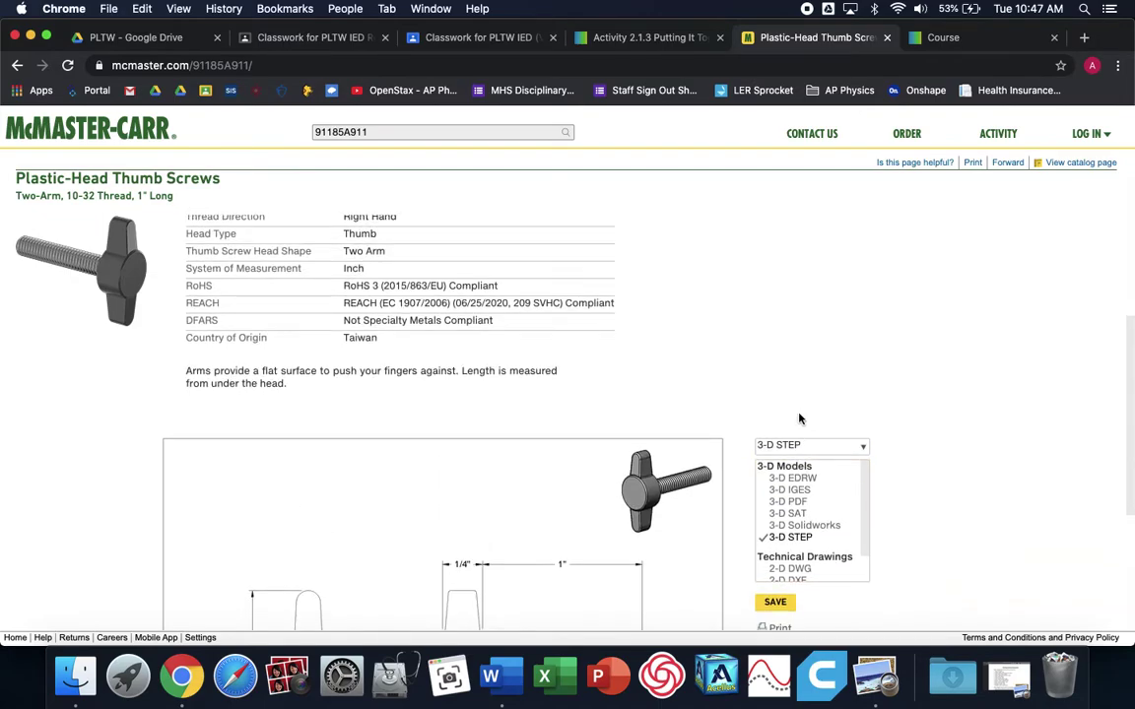
pyautogui.scroll(-4, 798, 416)
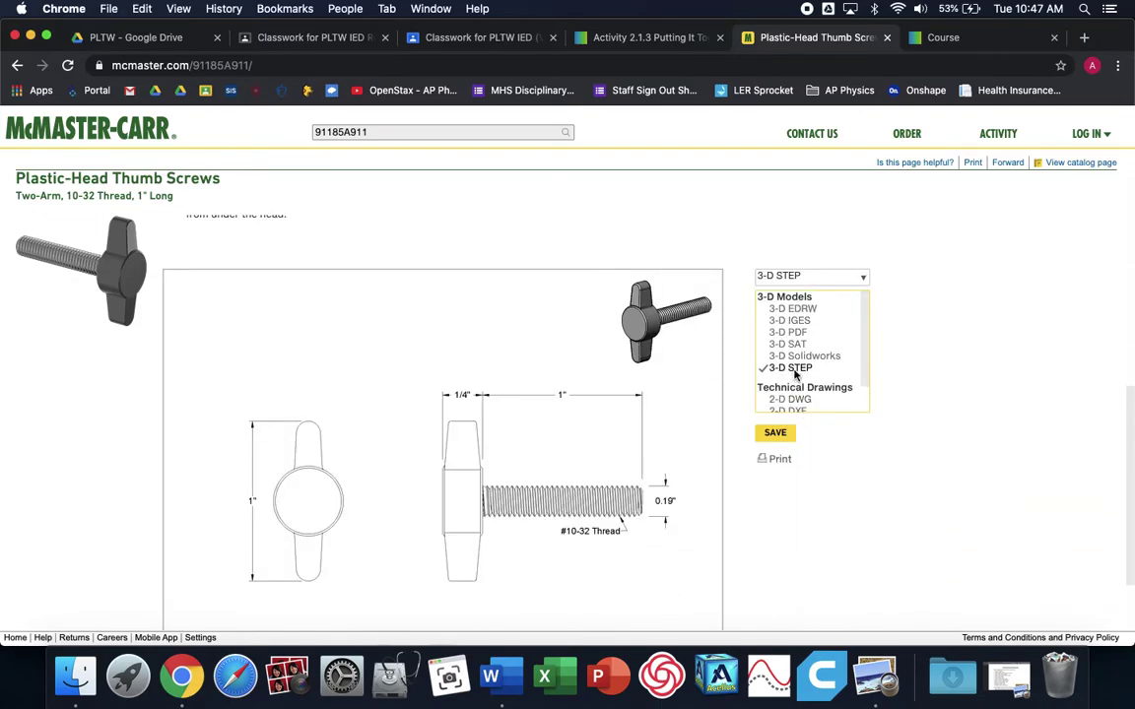
pyautogui.click(794, 369)
pyautogui.click(776, 304)
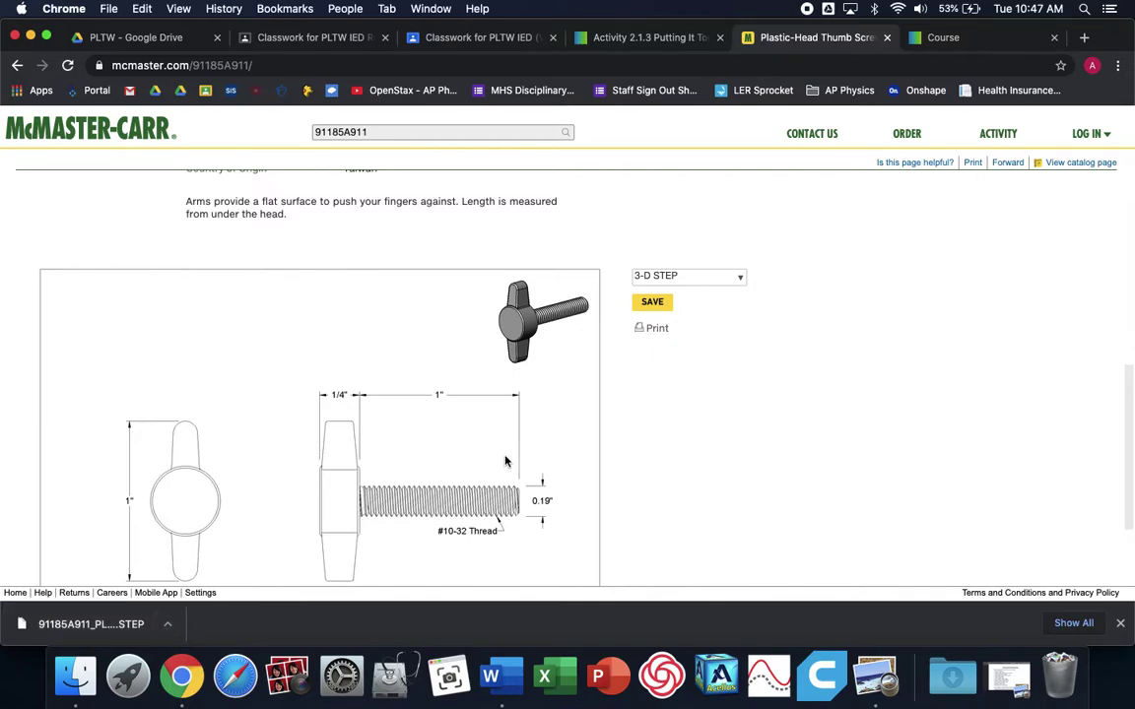
# Switch to Finder, move the thumb screw STEP file from Downloads into the ied_213_SelfieStickParts_Inventor_Student folder, and open that folder.
pyautogui.hotkey('ctrl', 'Right')
pyautogui.click(549, 335)
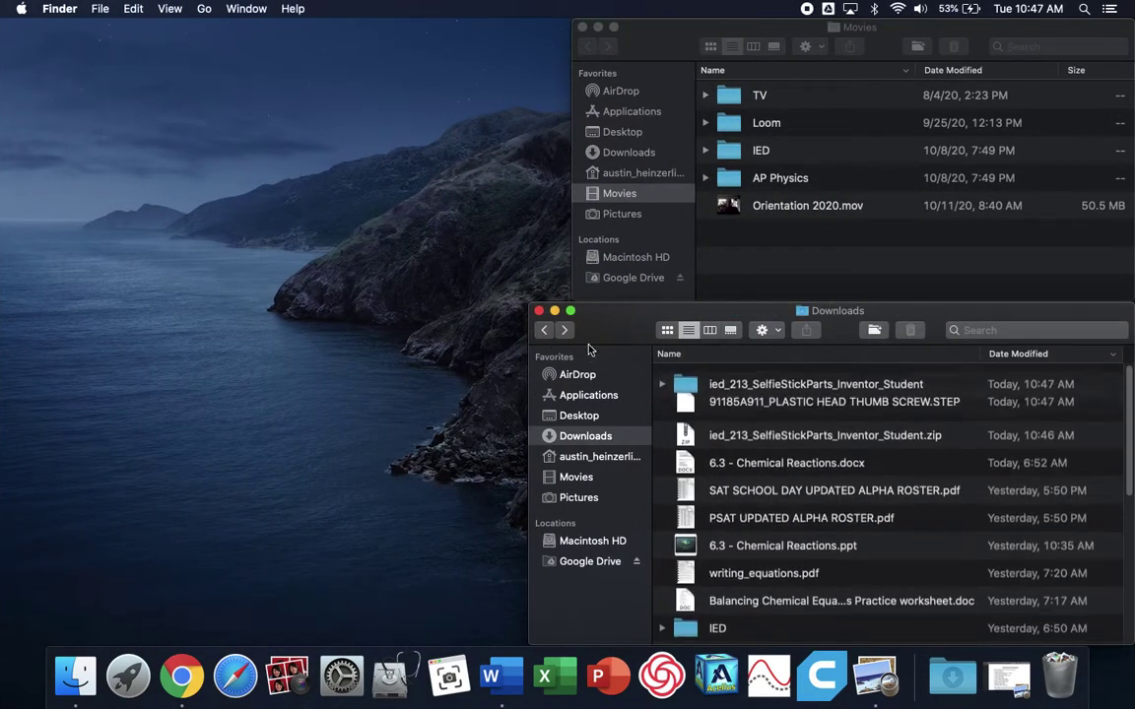
pyautogui.click(775, 413)
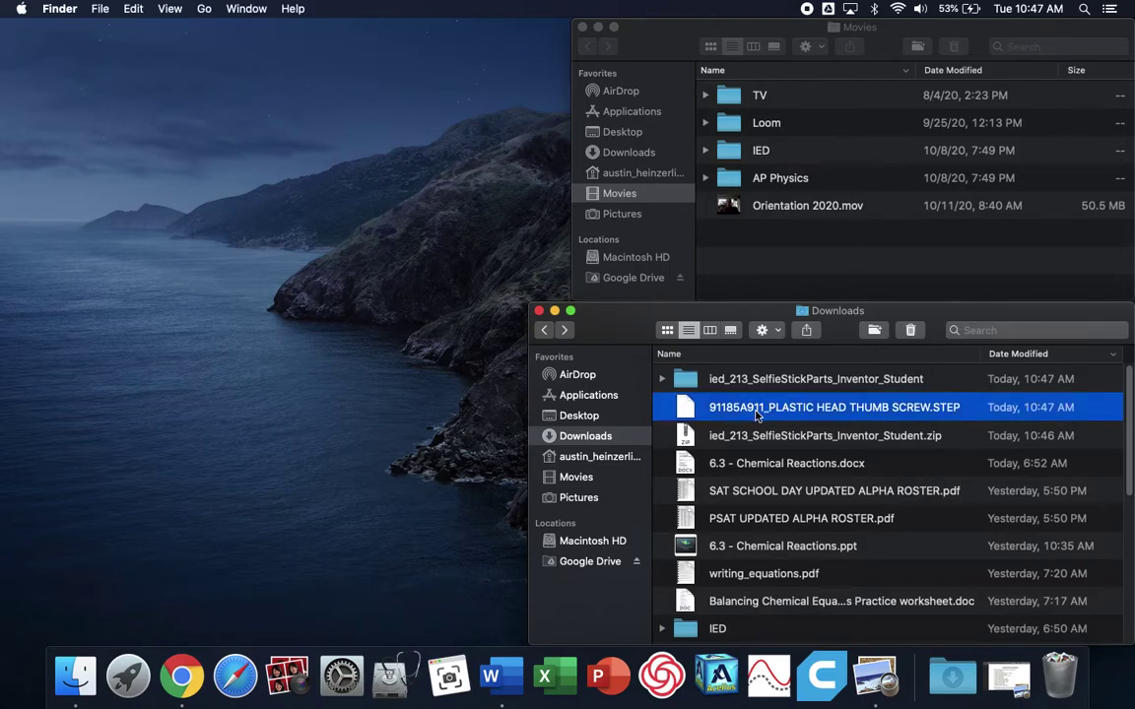
pyautogui.moveTo(756, 414); pyautogui.dragTo(738, 384)
pyautogui.doubleClick(744, 382)
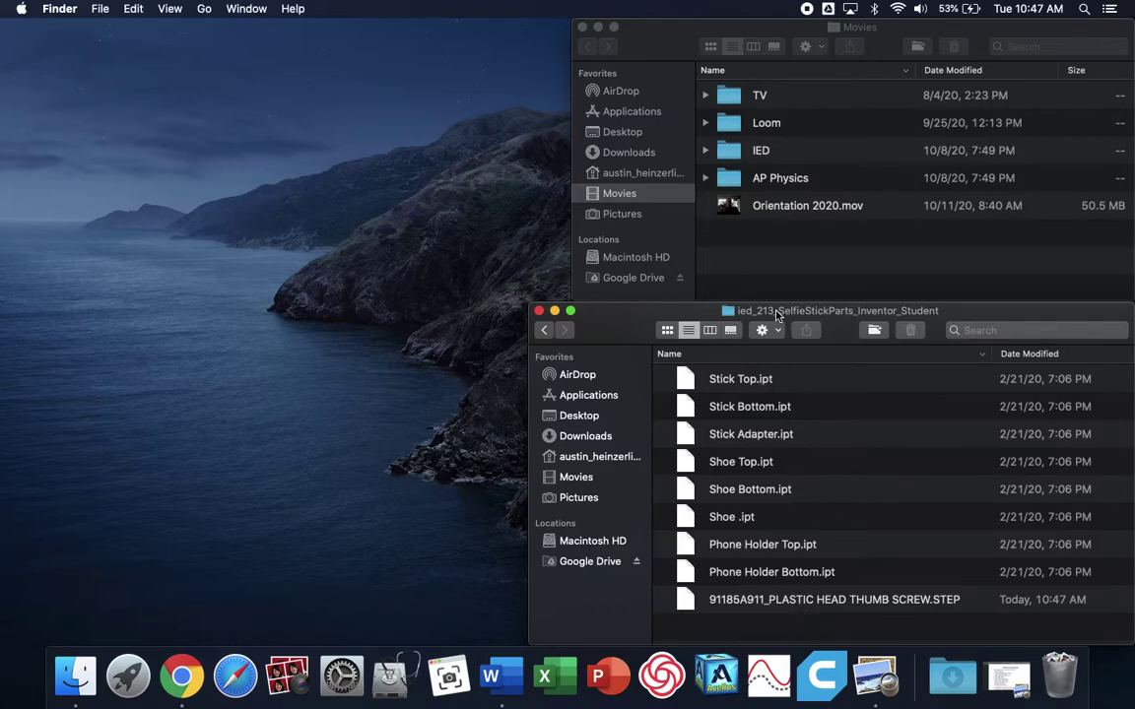
# Return to Chrome, close the McMaster-Carr page, review instruction 7 and examine the joint types figure in the teacher resources.
pyautogui.press('super+Tab')
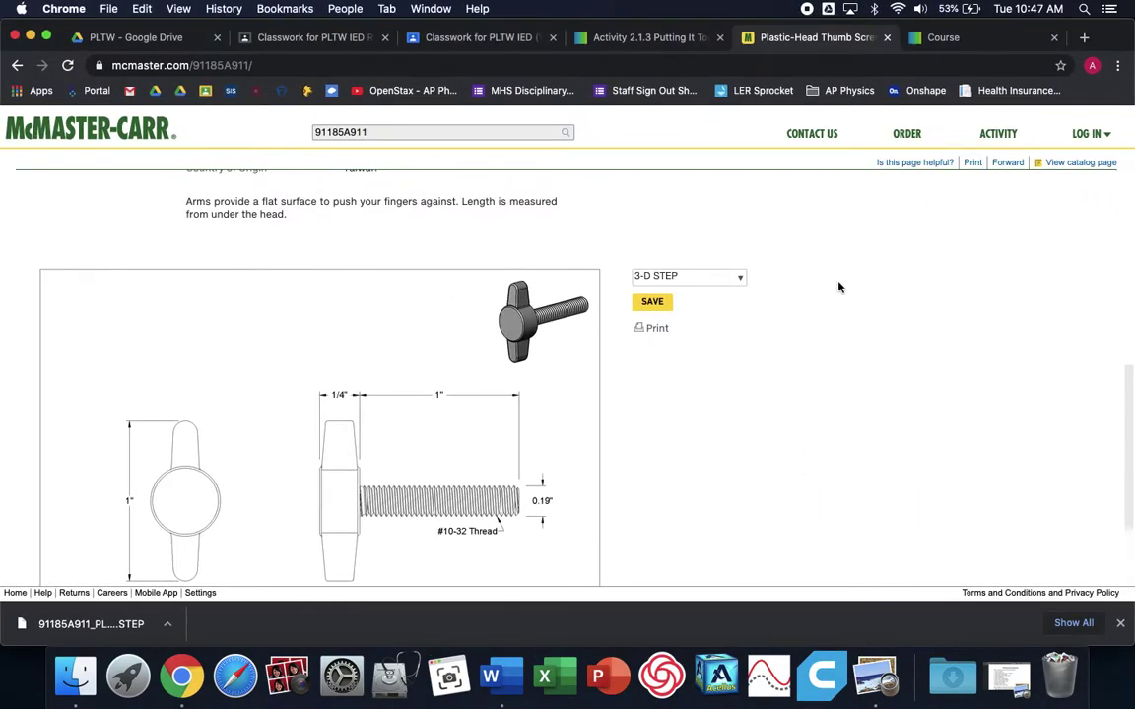
pyautogui.click(886, 38)
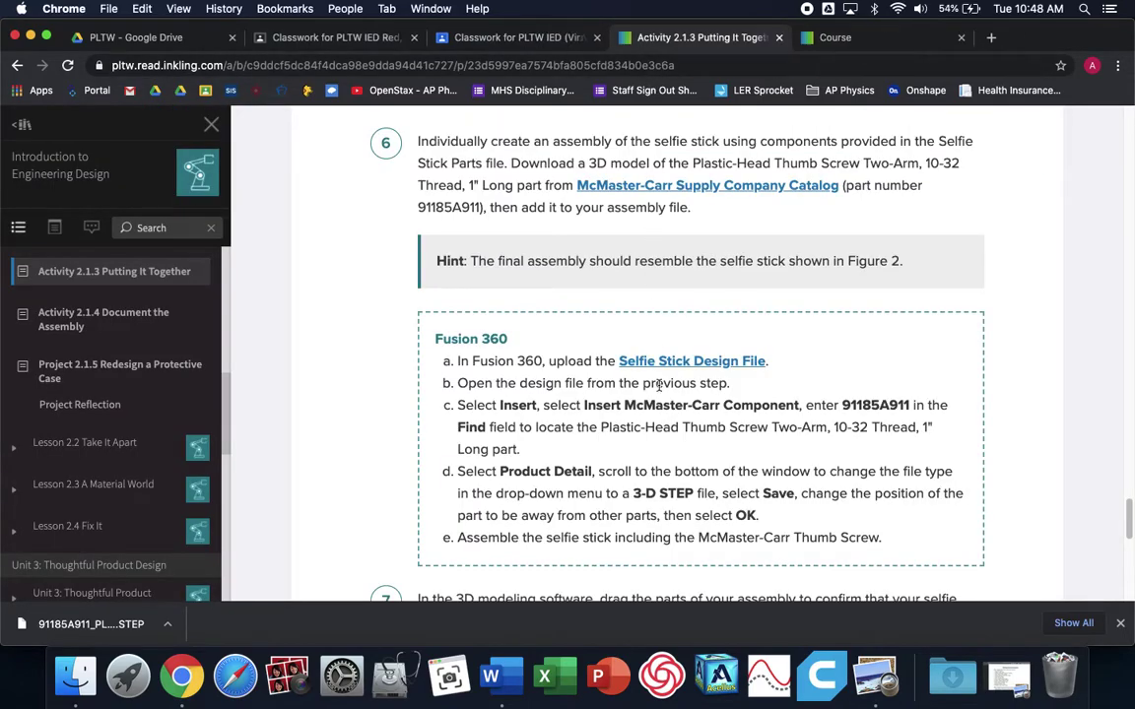
pyautogui.scroll(-5, 658, 385)
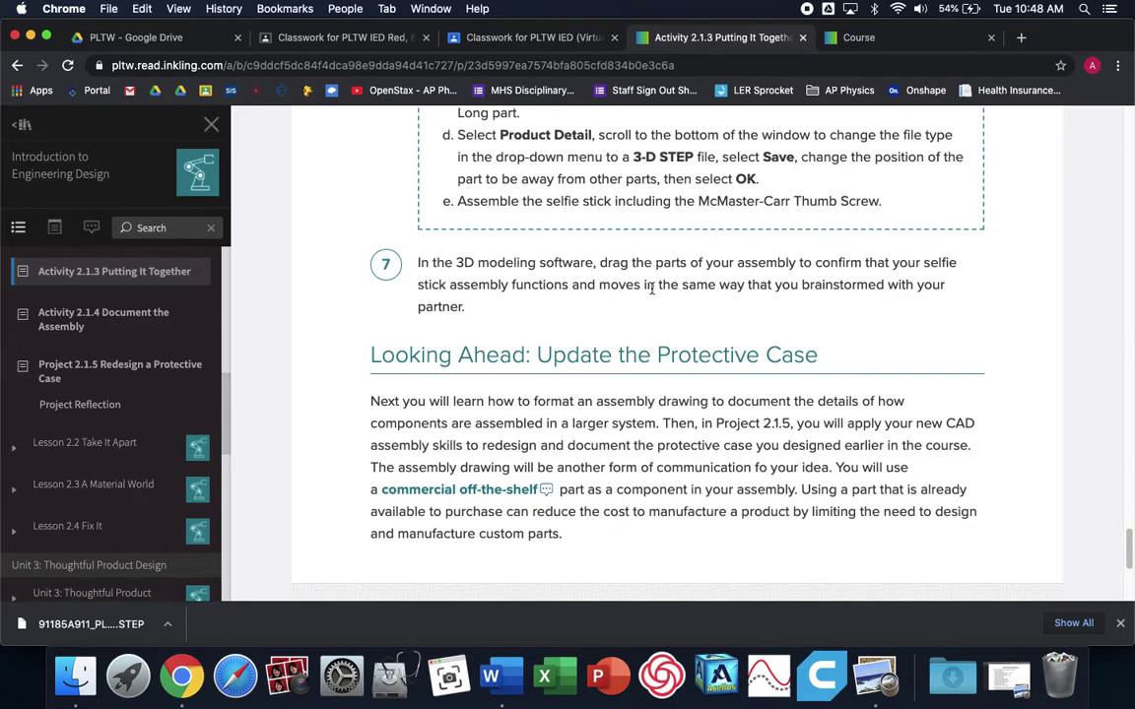
pyautogui.click(858, 39)
pyautogui.scroll(2, 764, 370)
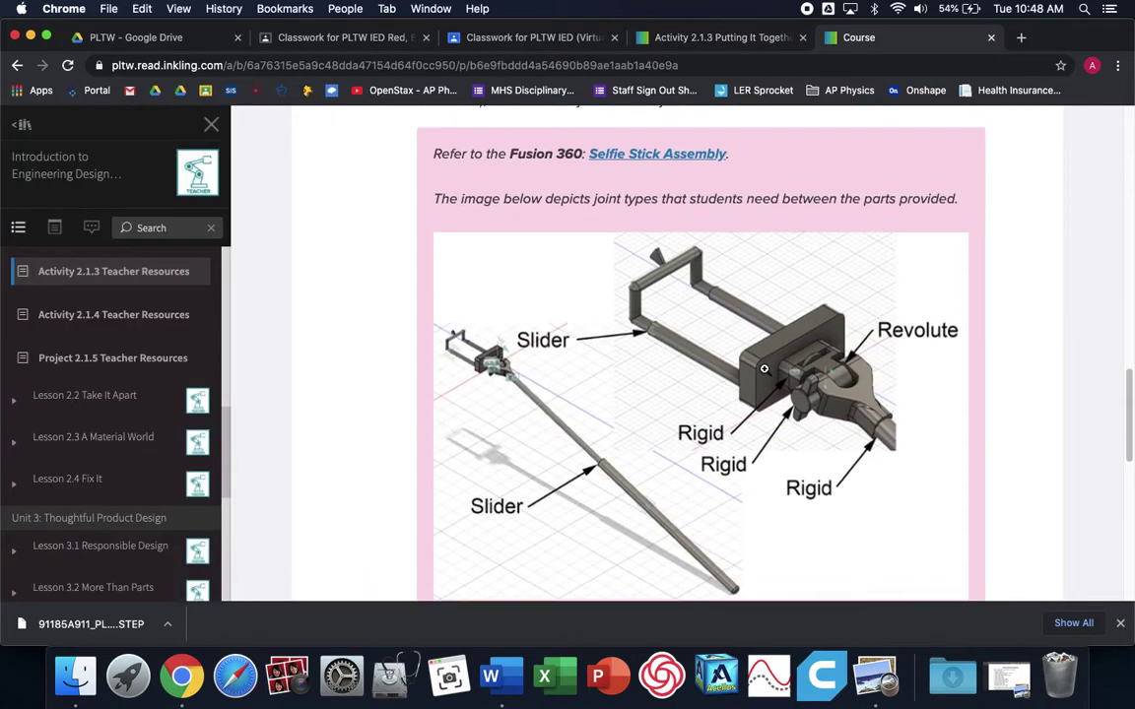
# Switch to the Onshape documents page, create a folder named "2.1.3 - Selfie Stick" in My Onshape and open it.
pyautogui.hotkey('ctrl', 'Right')
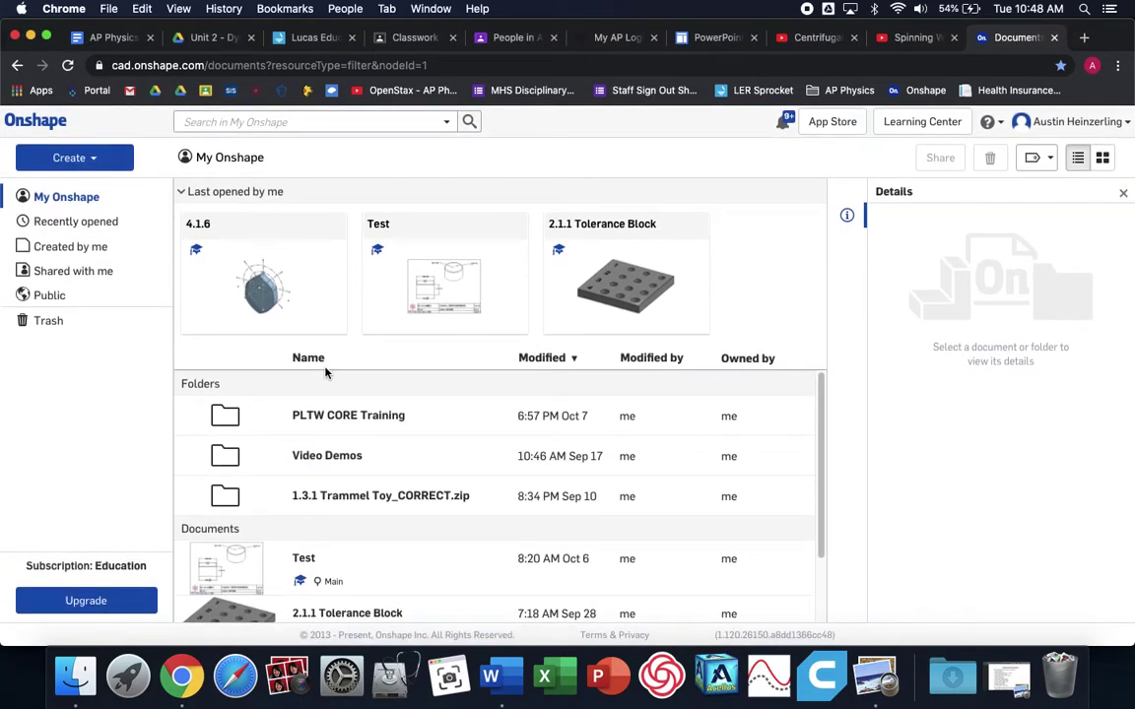
pyautogui.scroll(-2, 354, 423)
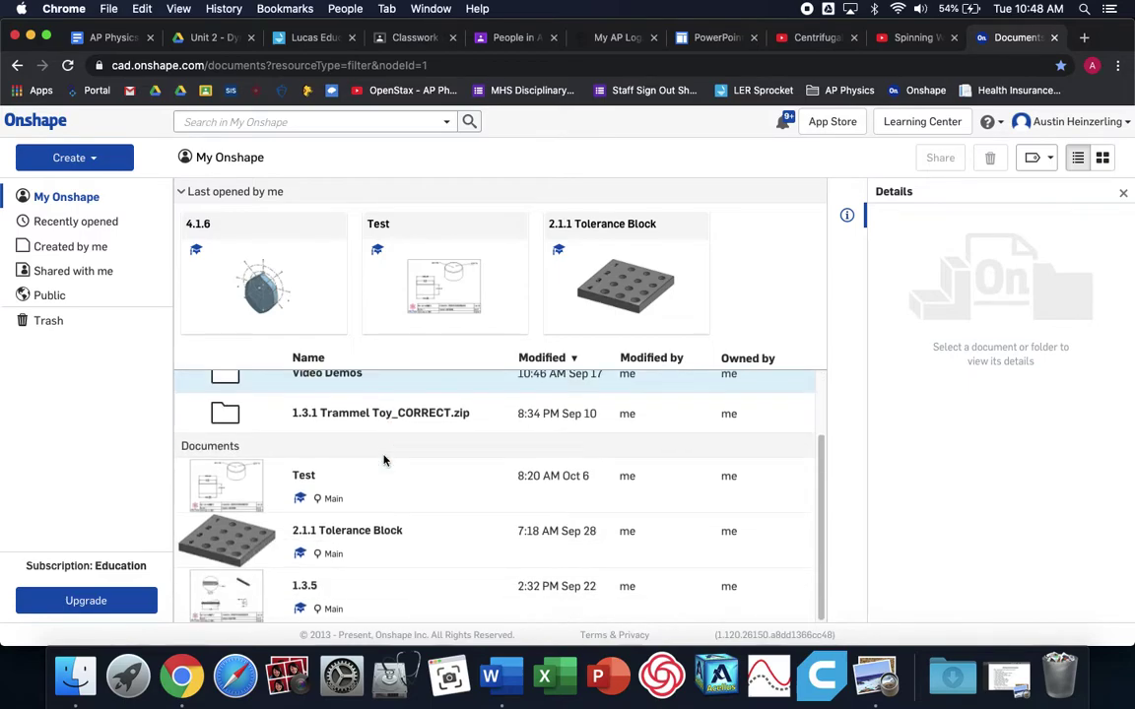
pyautogui.scroll(2, 492, 458)
pyautogui.click(69, 158)
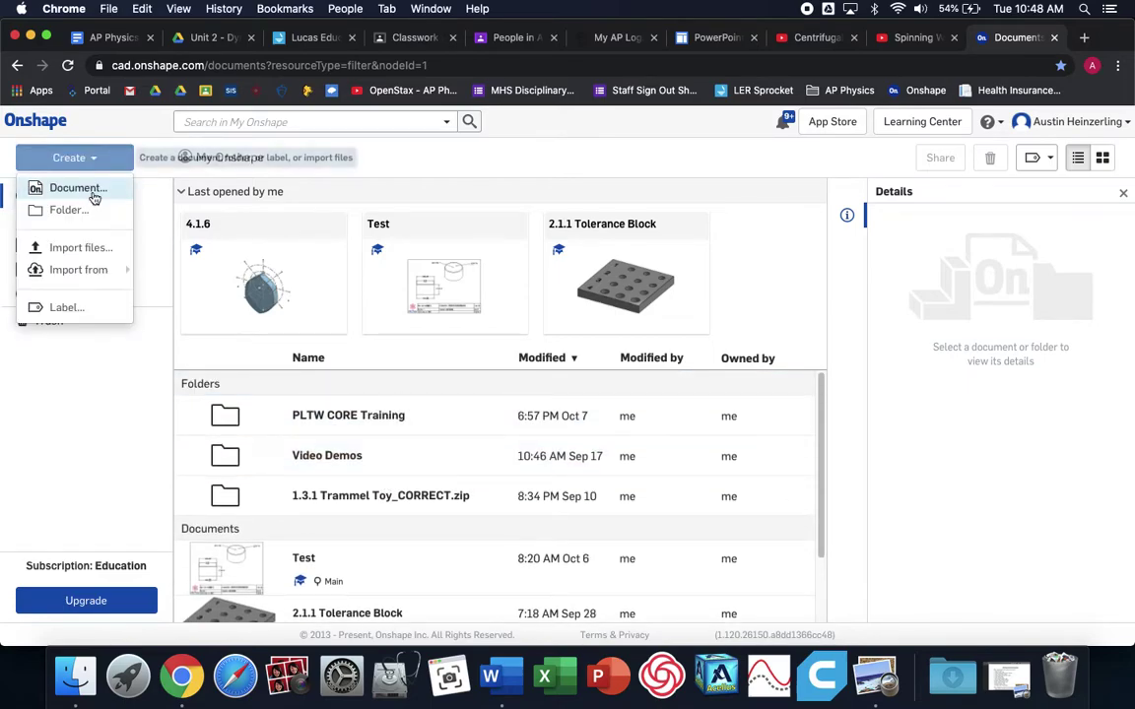
pyautogui.click(83, 209)
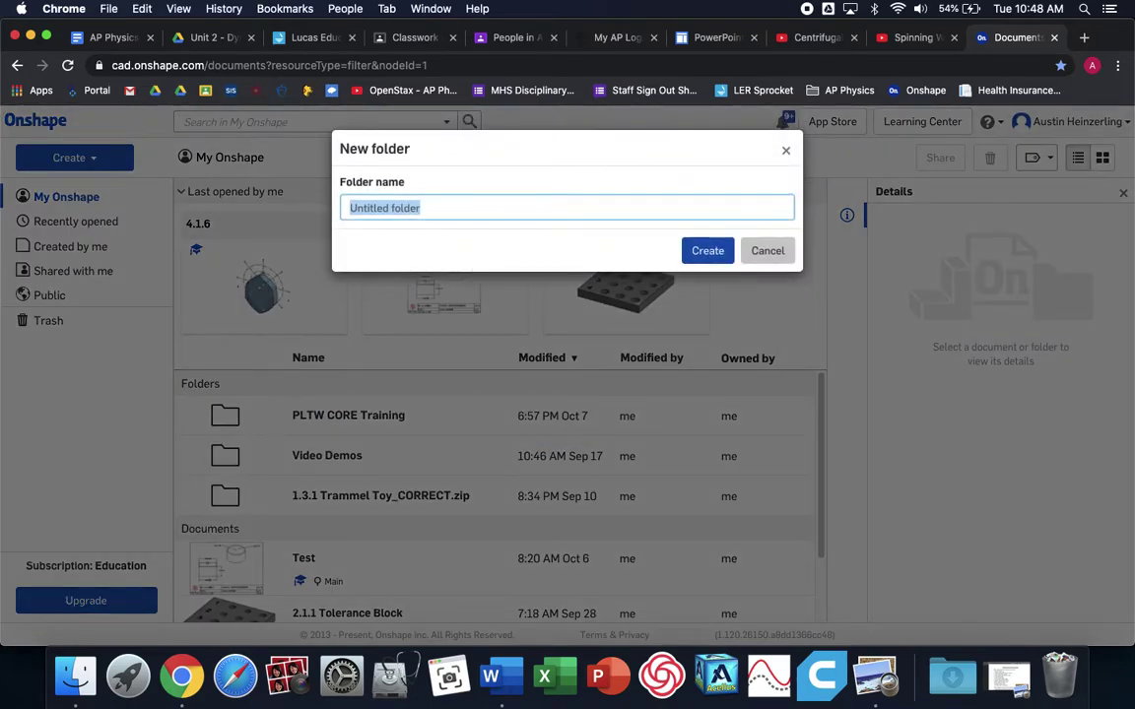
pyautogui.write('2.1.3 - Selfie Stick')
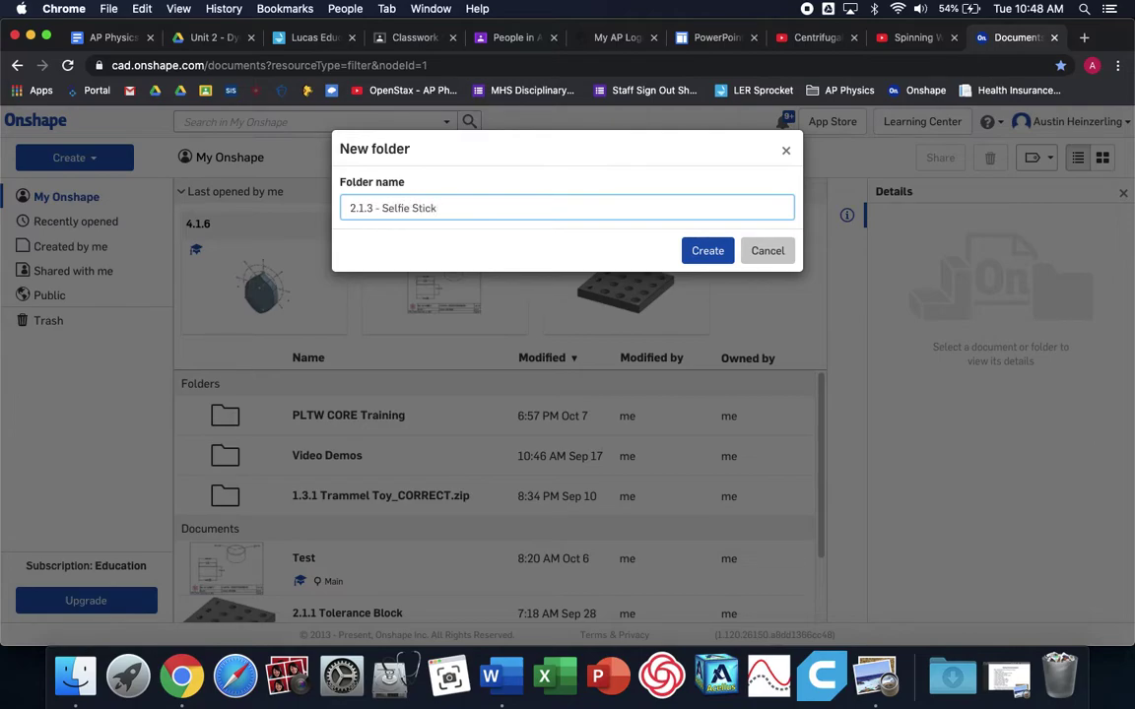
pyautogui.click(730, 251)
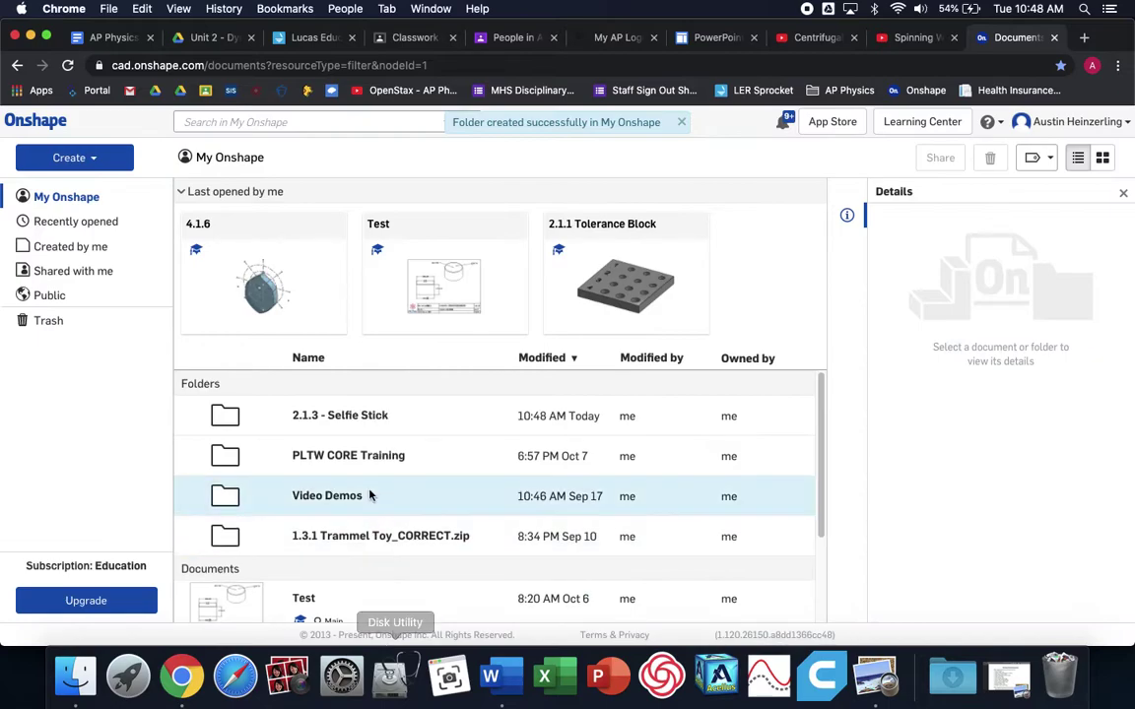
pyautogui.click(357, 416)
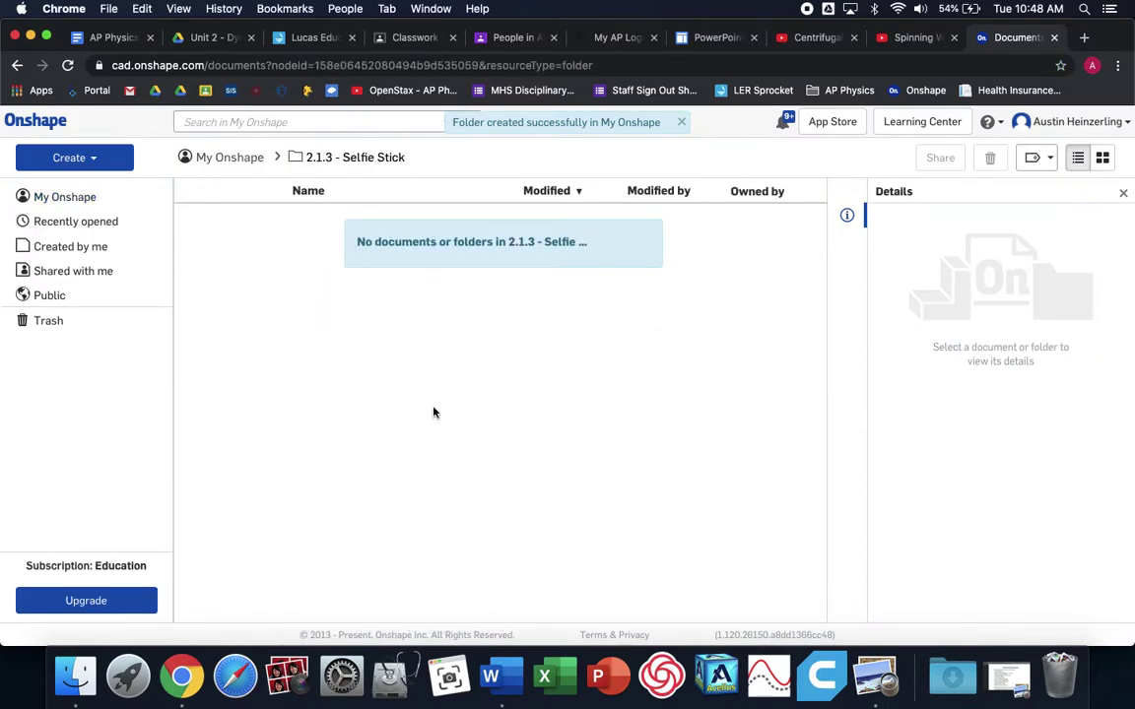
# Import the thumb screw STEP file and all .ipt parts from the ied_213_SelfieStickParts folder using "Import to a single document", then close the notifications.
pyautogui.click(96, 161)
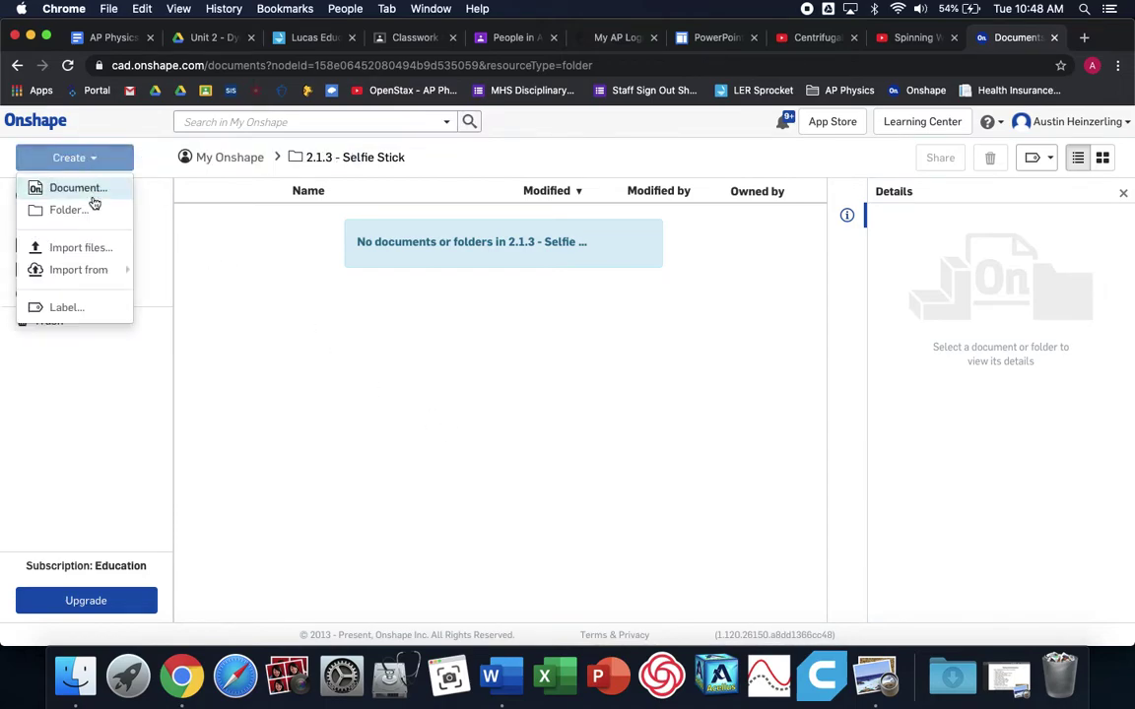
pyautogui.click(92, 250)
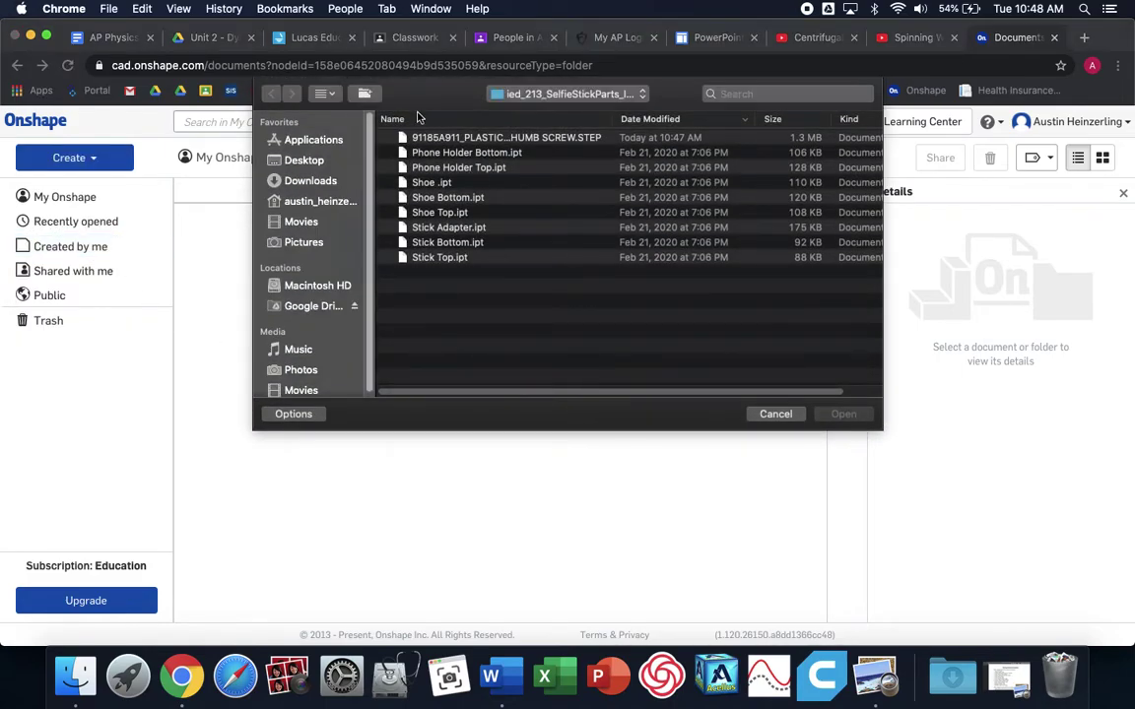
pyautogui.click(311, 180)
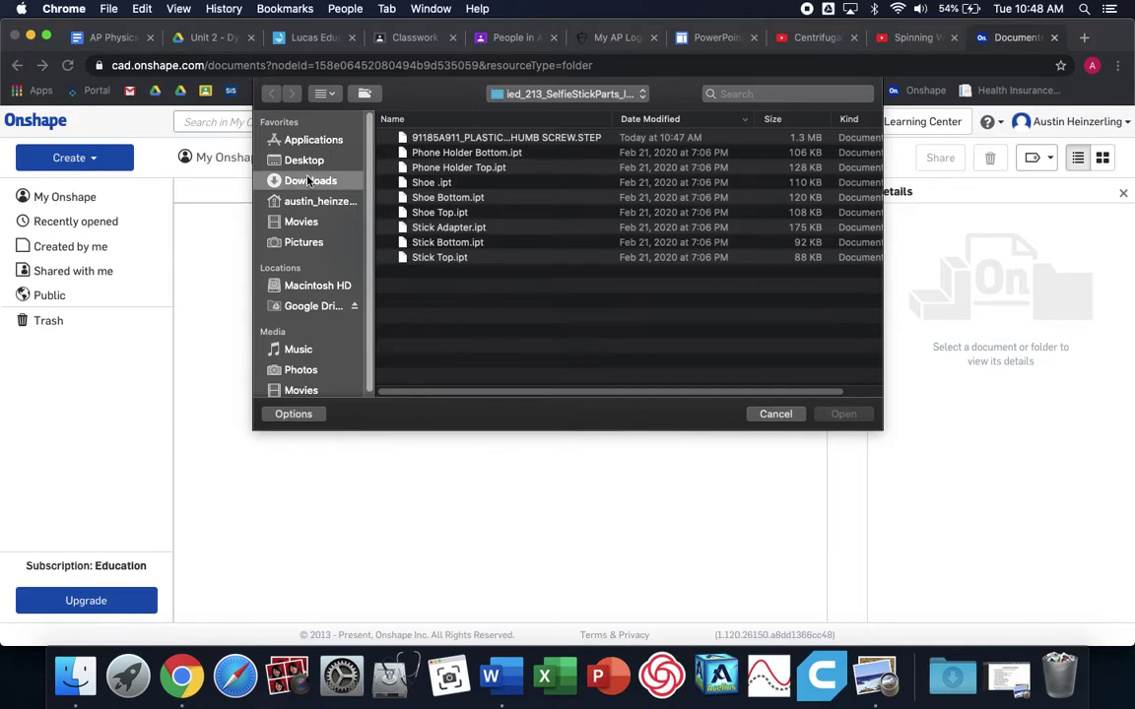
pyautogui.doubleClick(457, 140)
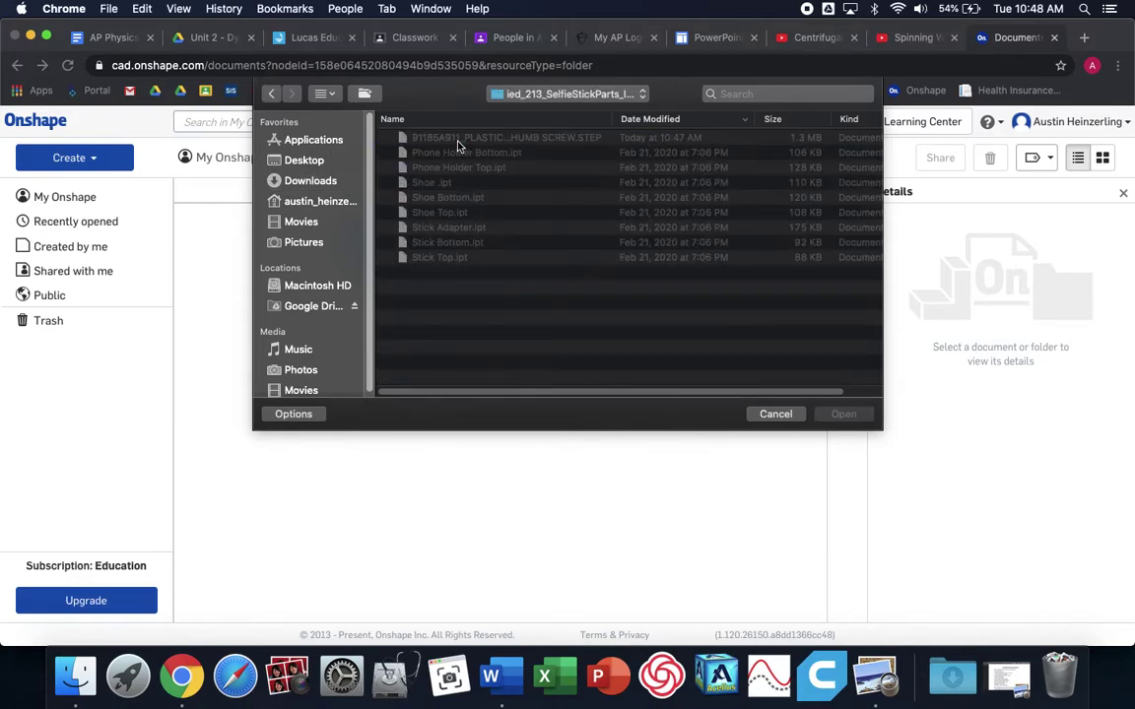
pyautogui.click(457, 140)
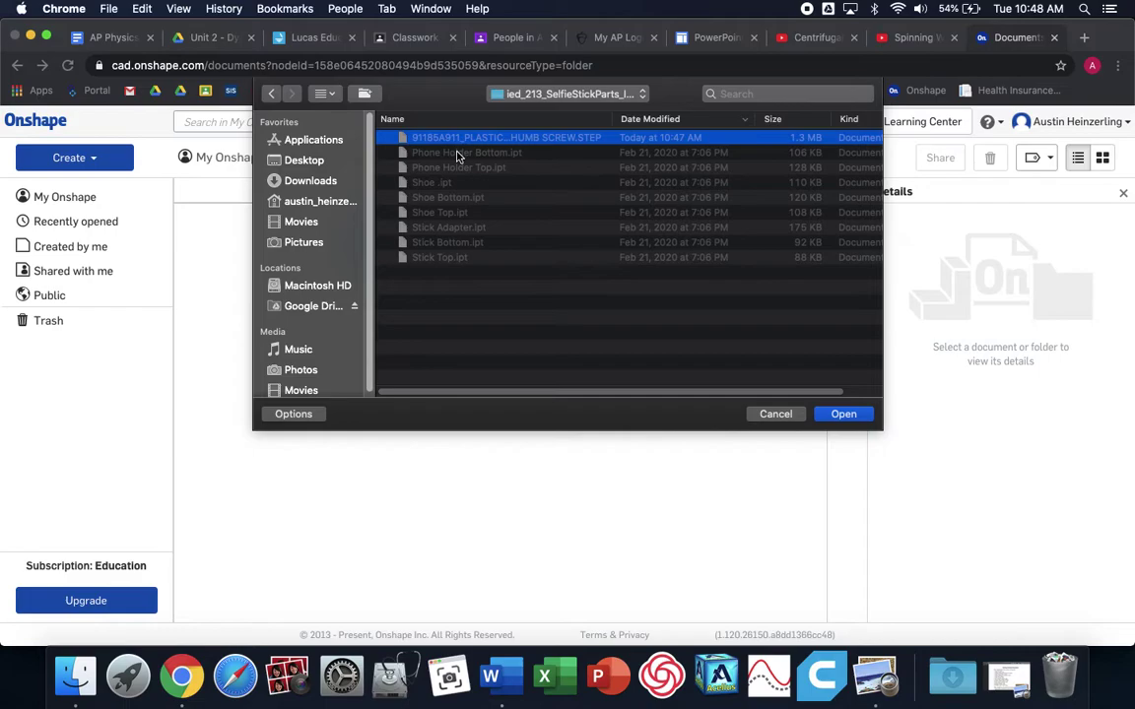
pyautogui.press('super+a')
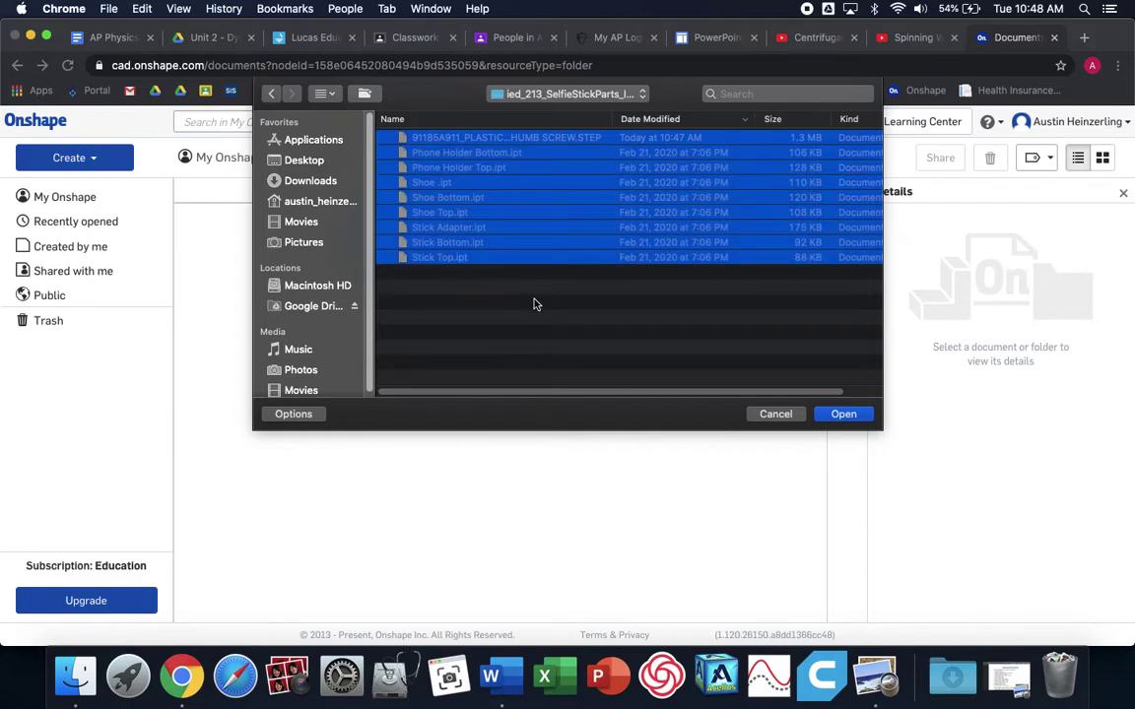
pyautogui.click(508, 213)
pyautogui.click(482, 140)
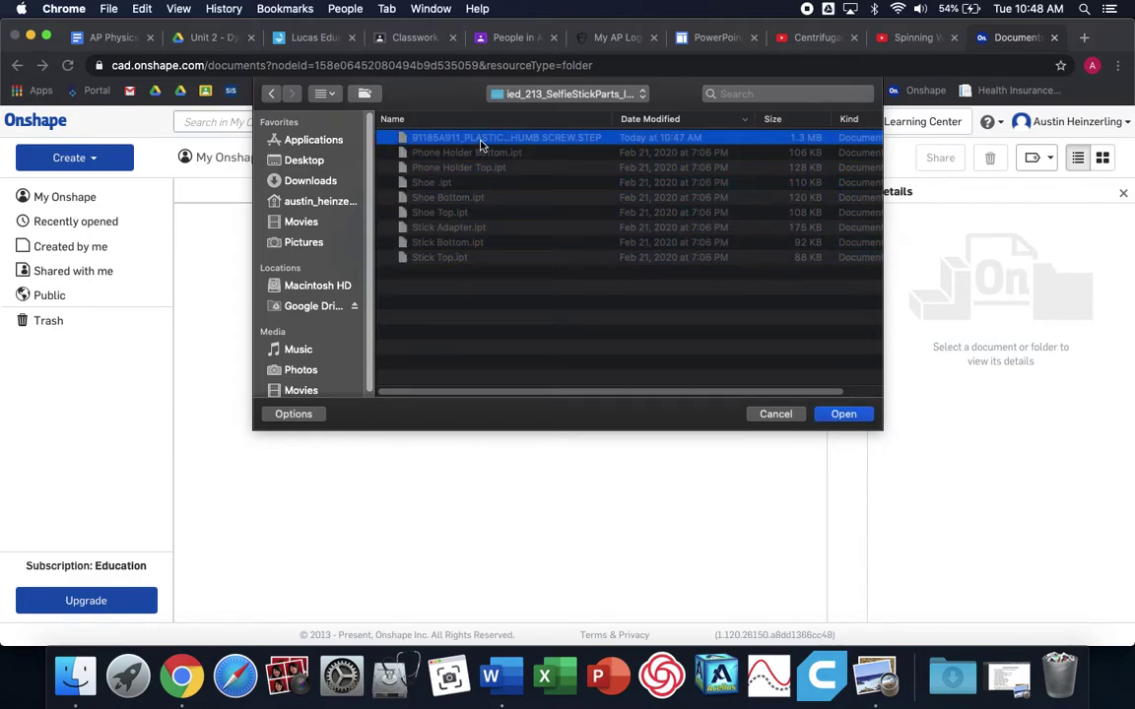
pyautogui.keyDown('shift'); pyautogui.click(465, 262); pyautogui.keyUp('shift')
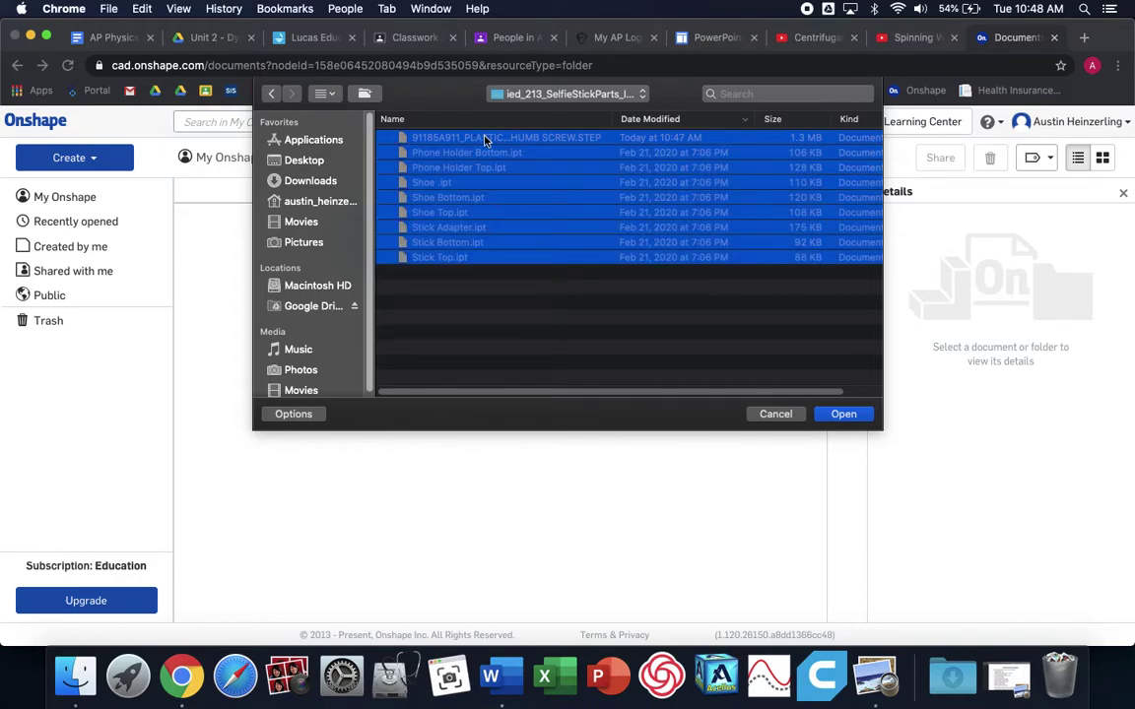
pyautogui.click(827, 417)
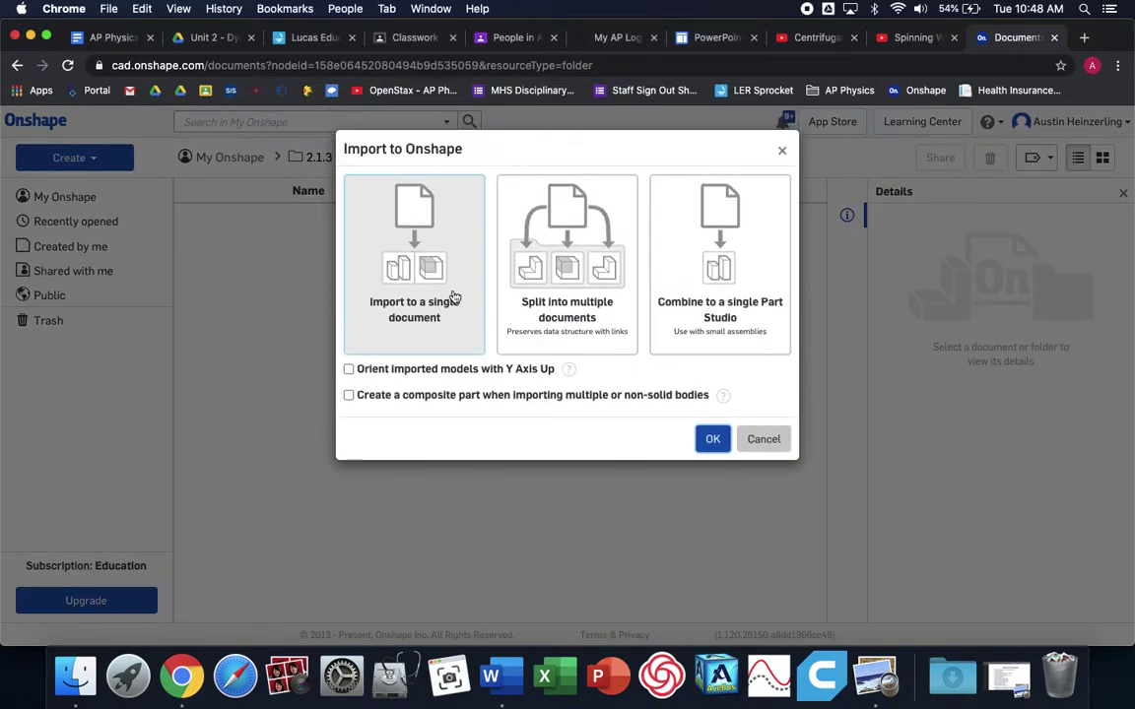
pyautogui.click(701, 445)
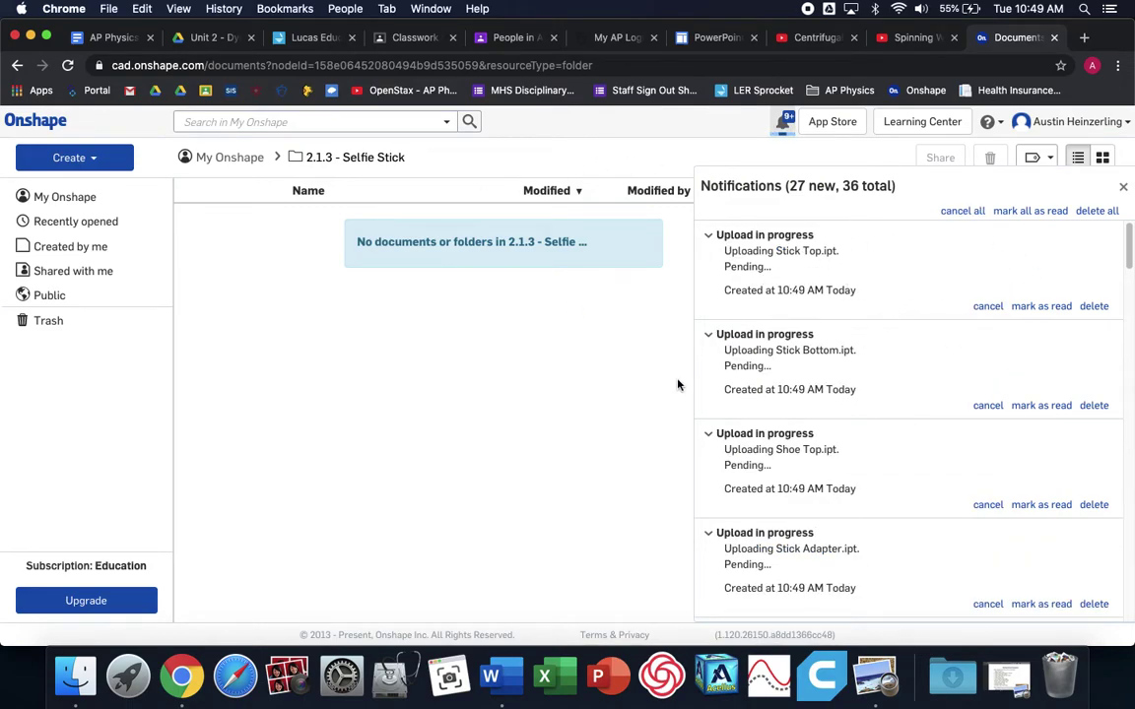
pyautogui.scroll(-5, 837, 296)
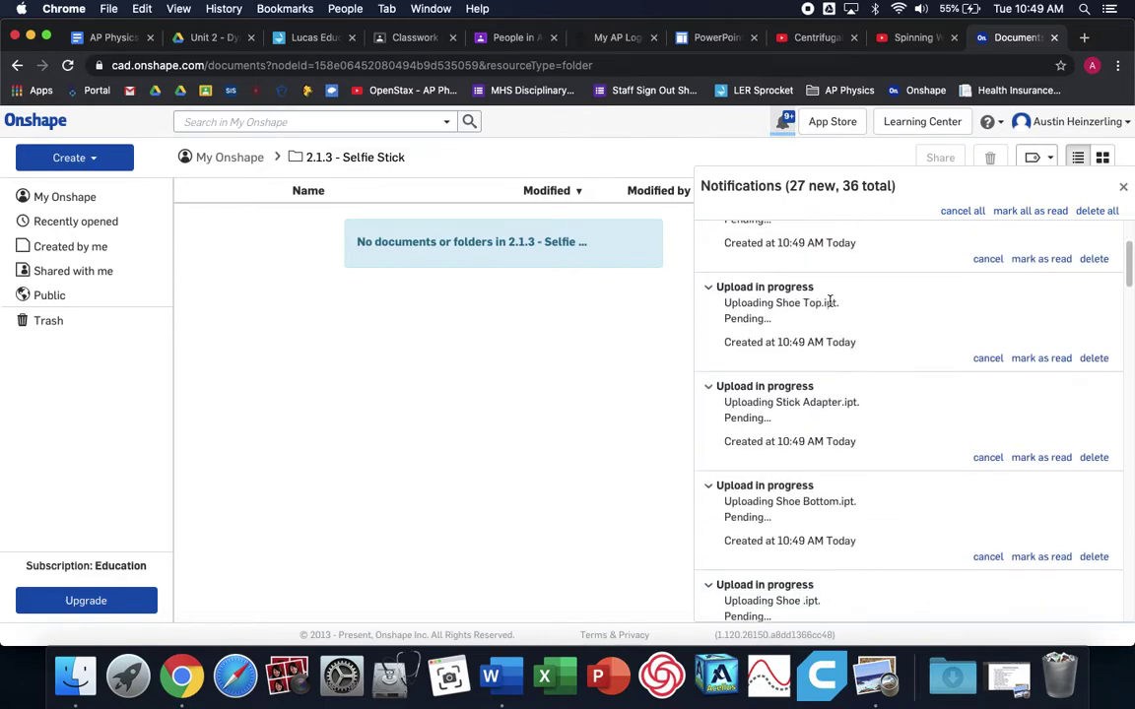
pyautogui.scroll(-1, 842, 427)
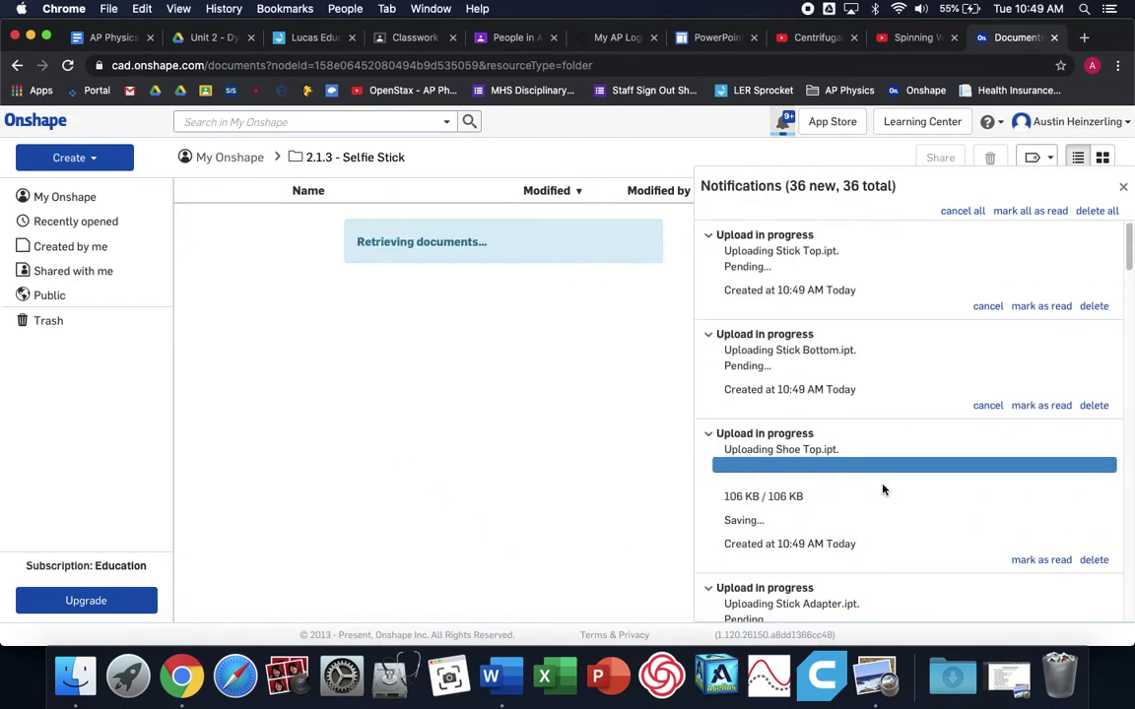
pyautogui.click(1123, 187)
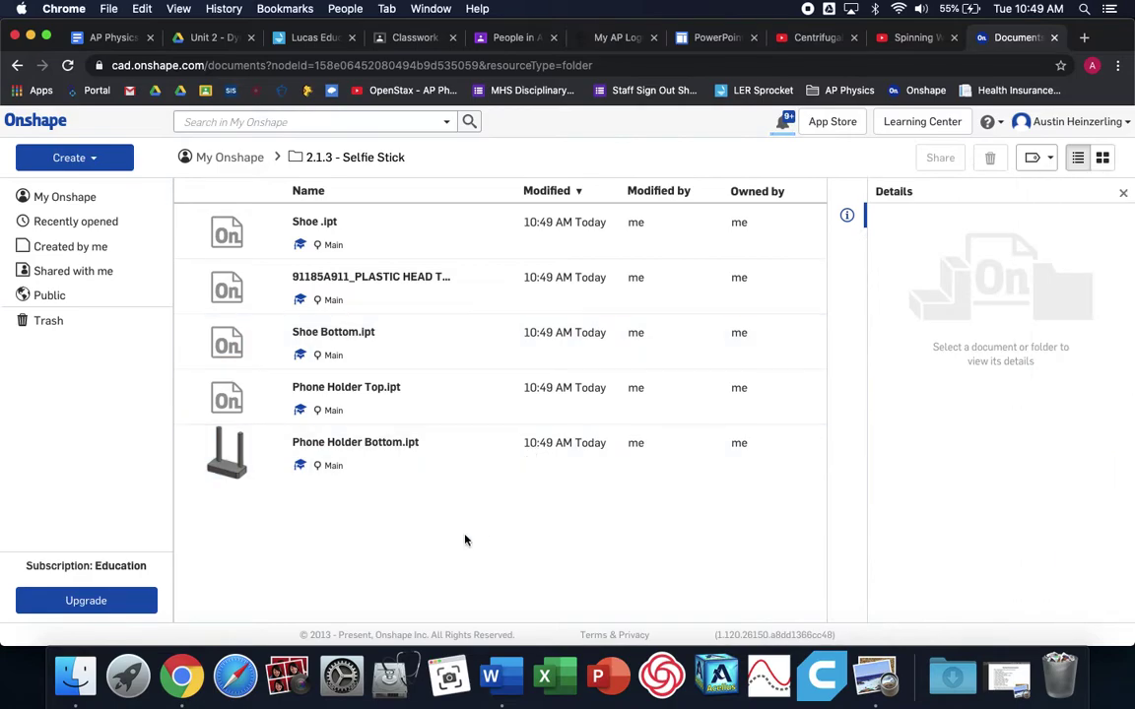
# Create a new document named "Selfie Stick Assembly" in the 2.1.3 - Selfie Stick folder.
pyautogui.click(94, 160)
pyautogui.click(88, 196)
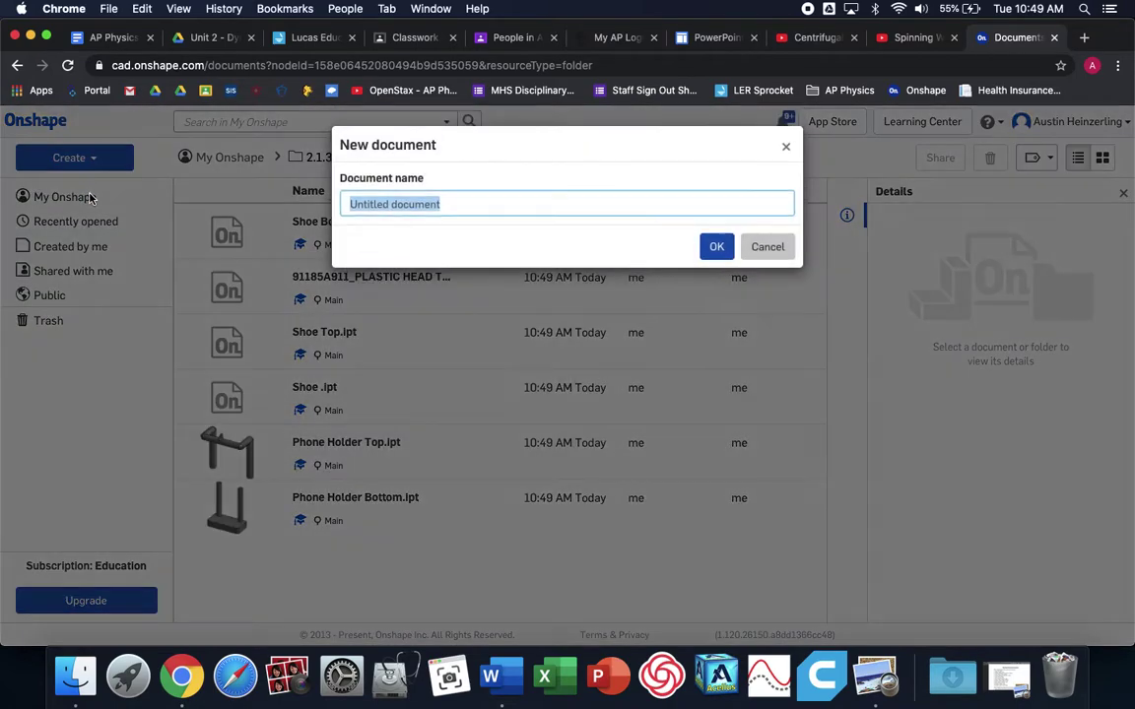
pyautogui.write('S')
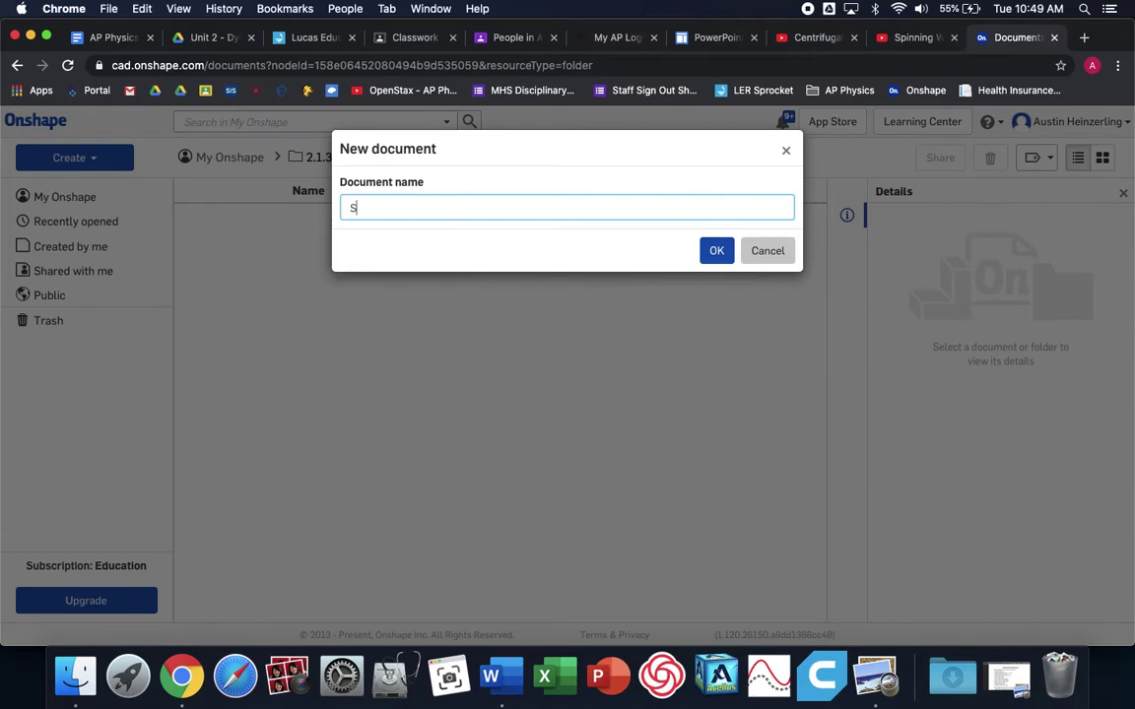
pyautogui.press('BackSpace')
pyautogui.write('Assembly')
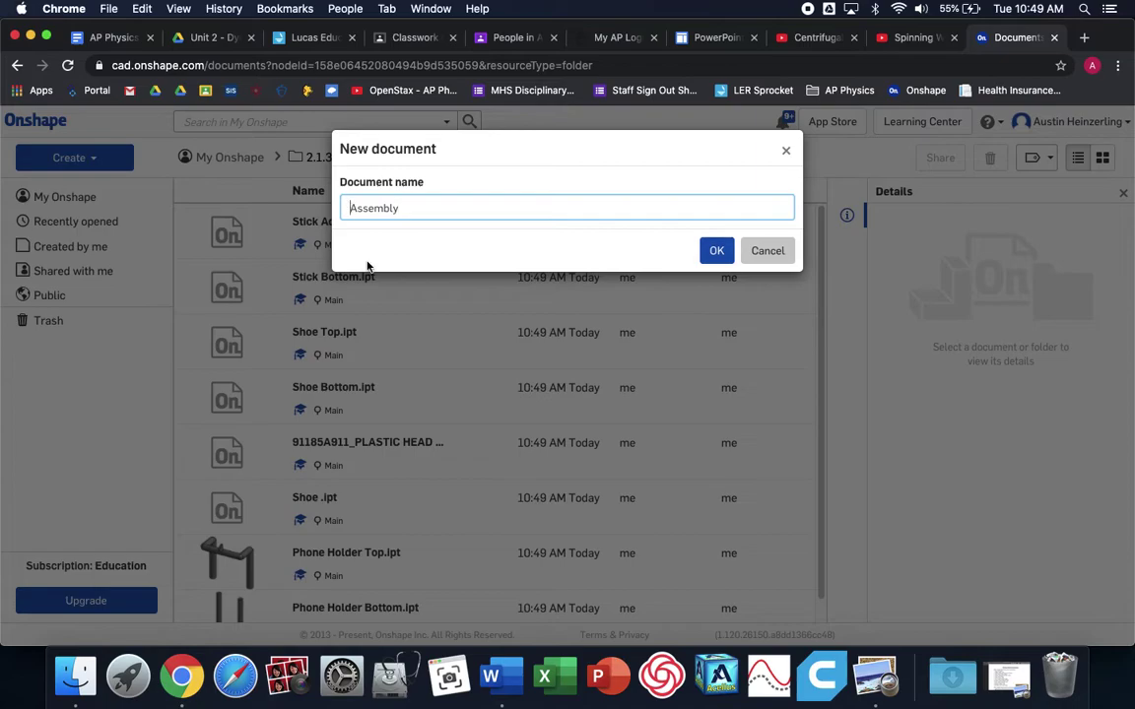
pyautogui.write('Self')
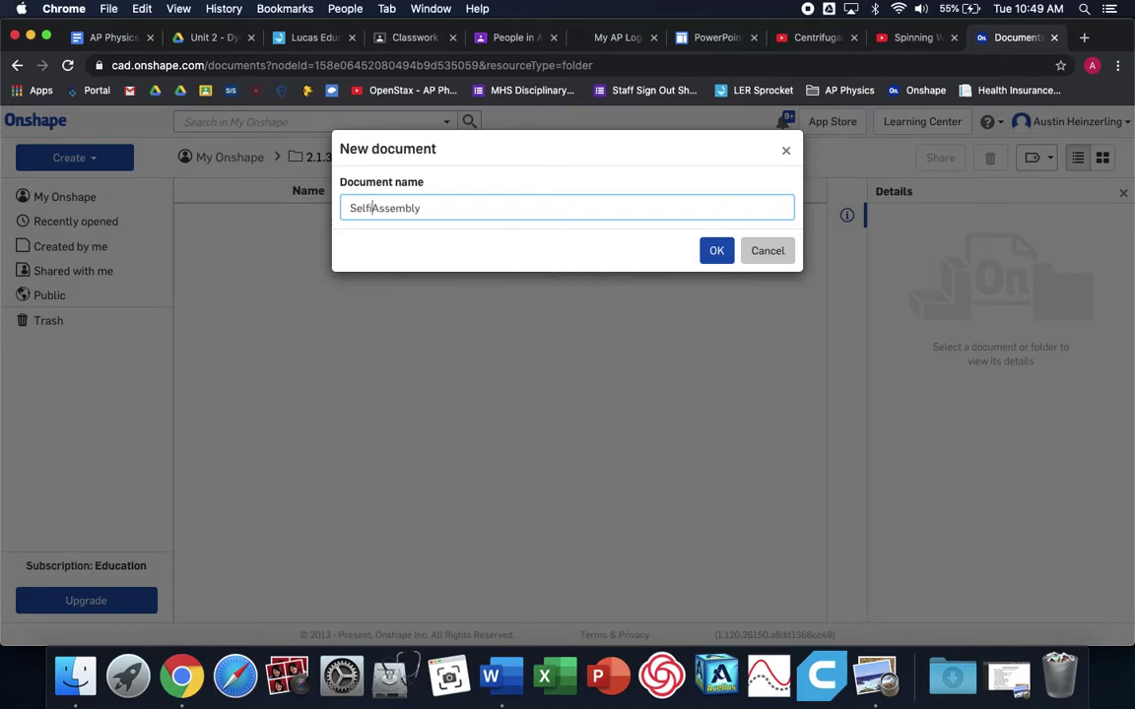
pyautogui.write('ie Stick')
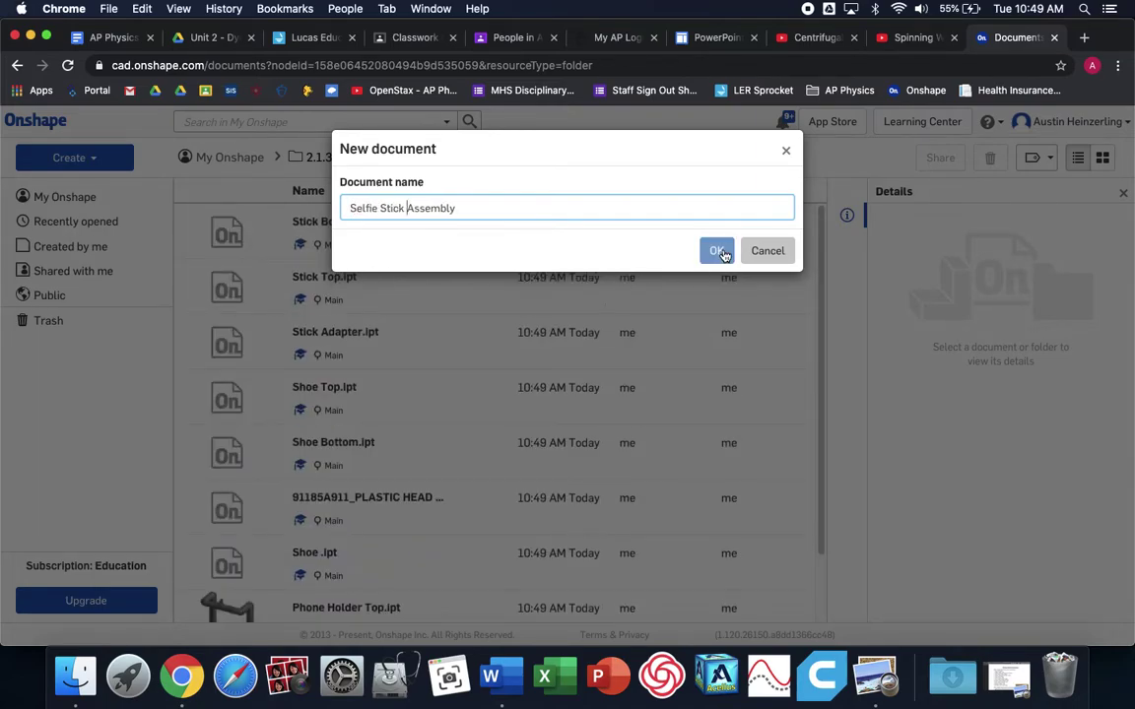
pyautogui.click(722, 253)
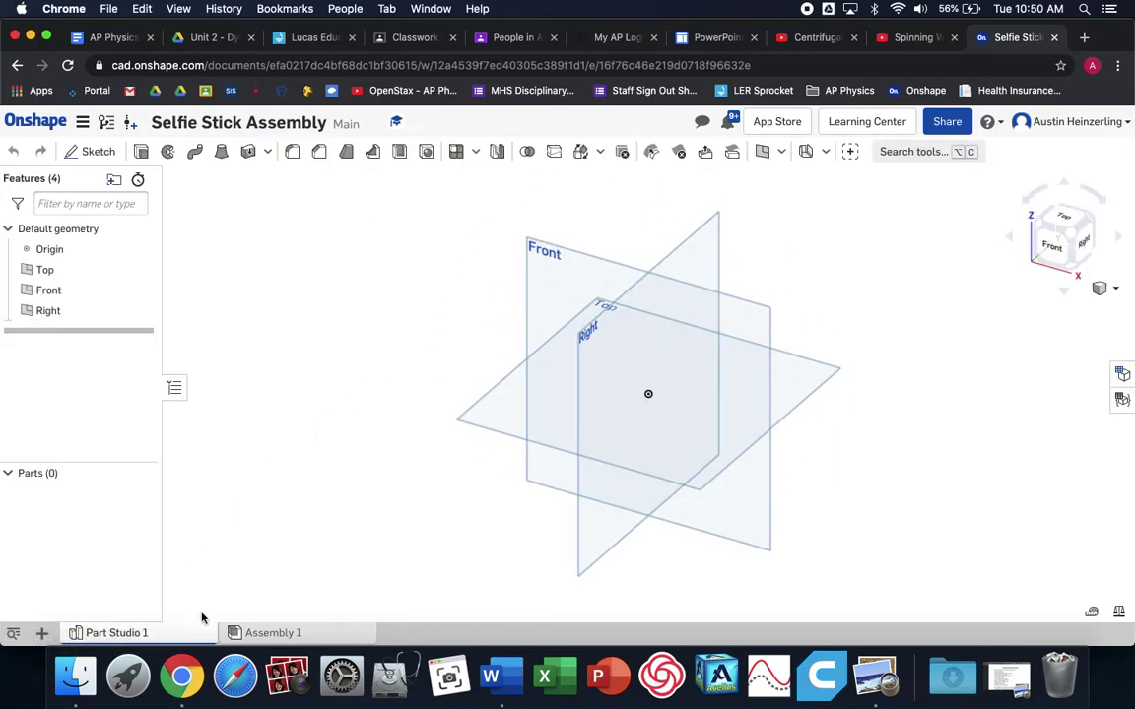
# In Assembly 1, insert Part 1 of Stick Top.ipt from the 2.1.3 - Selfie Stick folder in My Onshape.
pyautogui.moveTo(253, 634)
pyautogui.click(317, 635)
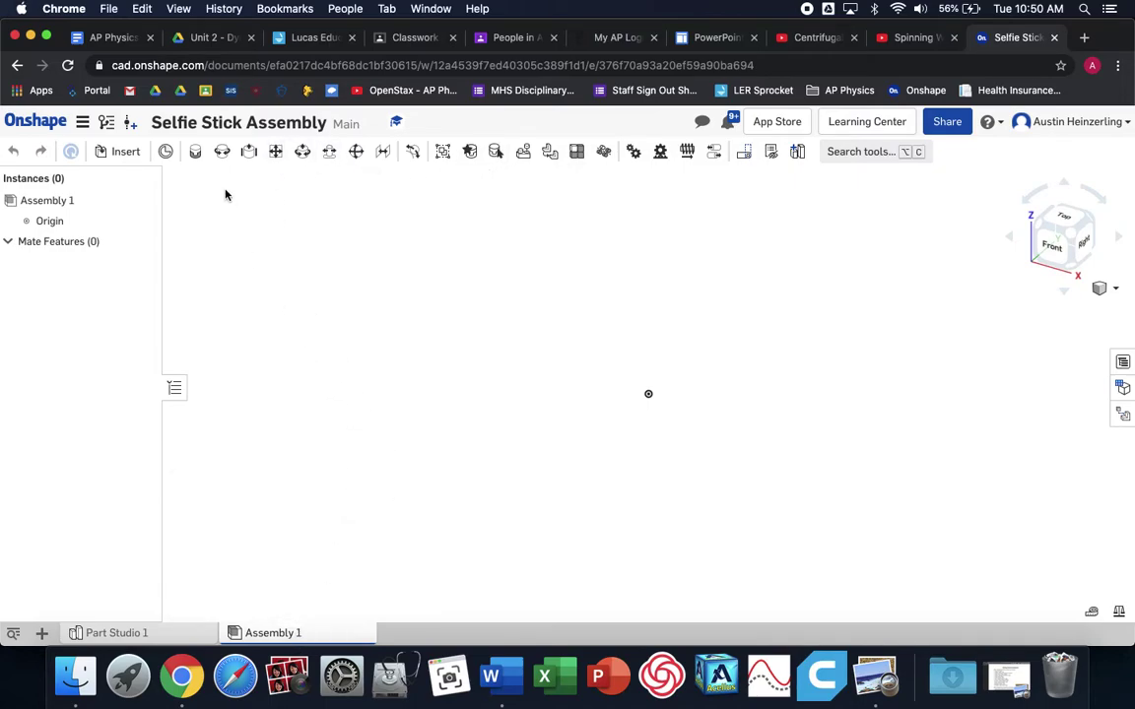
pyautogui.click(126, 154)
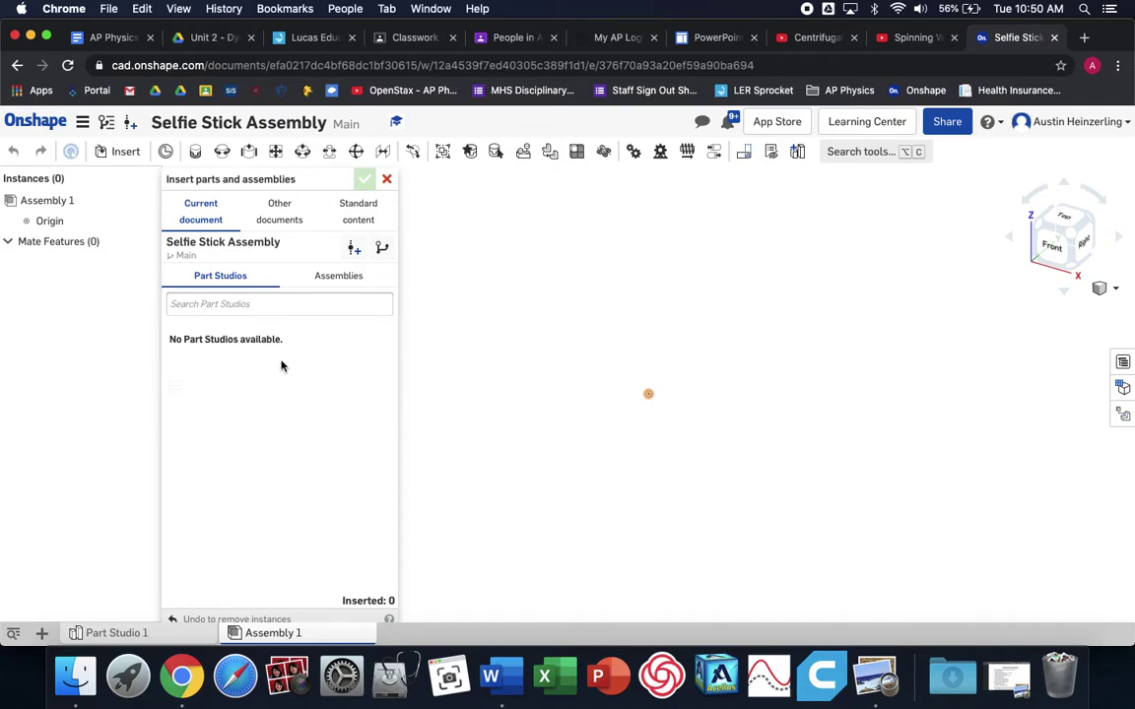
pyautogui.click(291, 216)
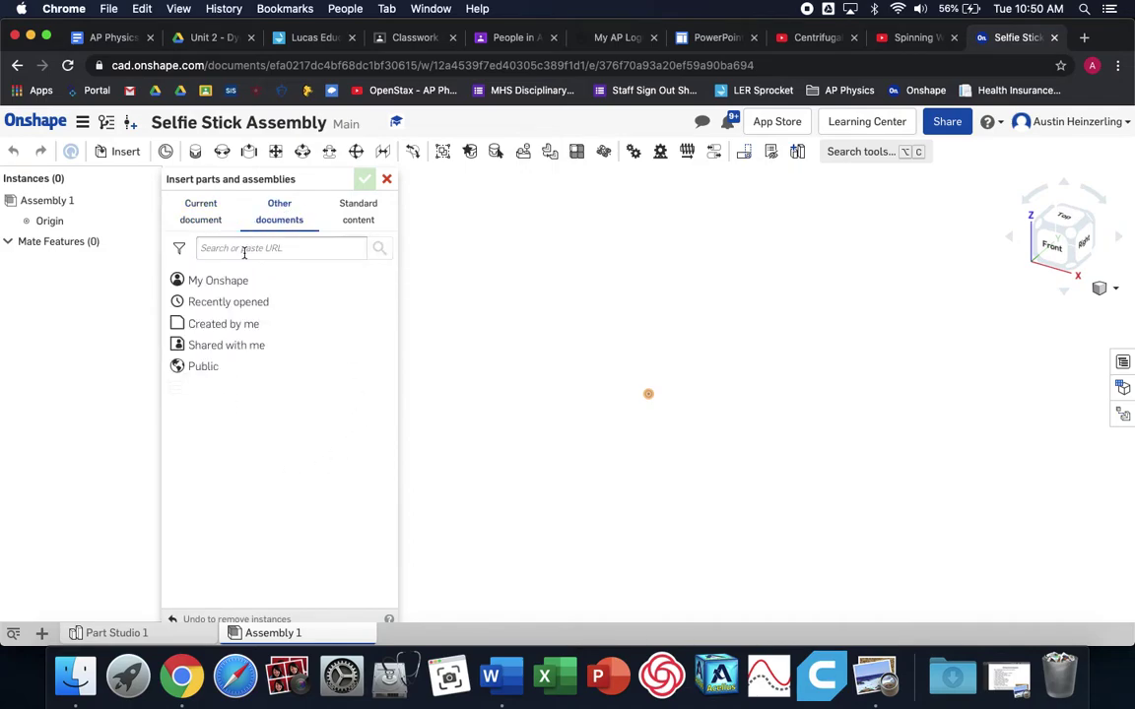
pyautogui.click(228, 282)
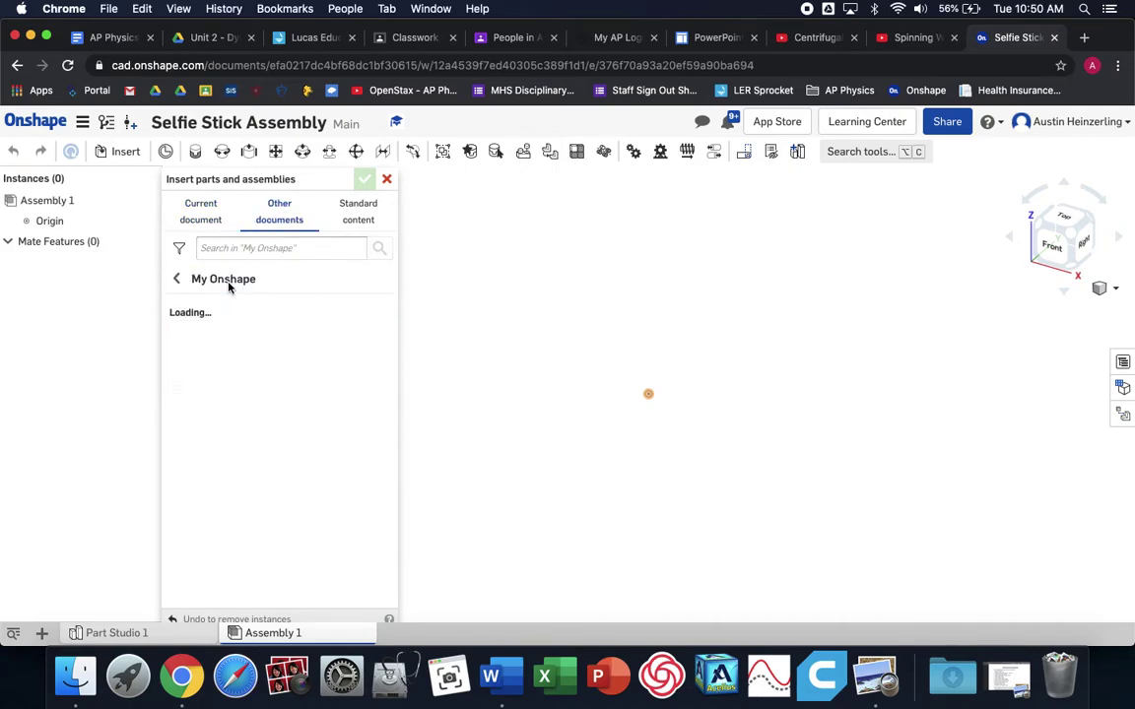
pyautogui.click(252, 317)
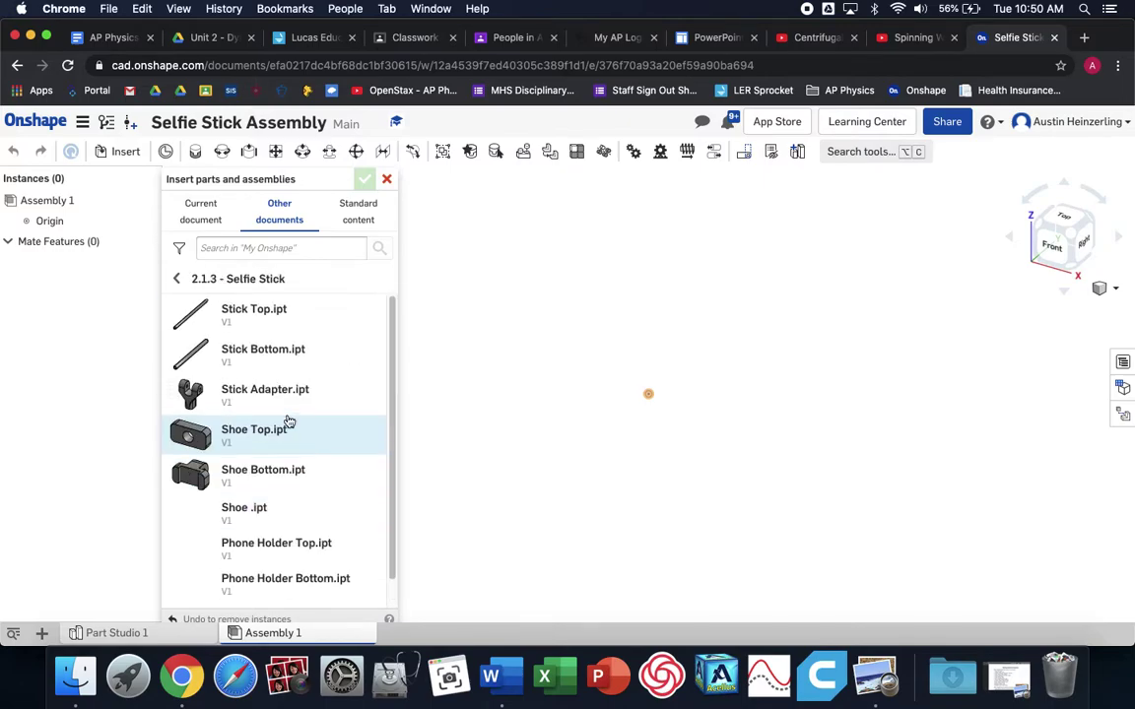
pyautogui.scroll(-1, 287, 422)
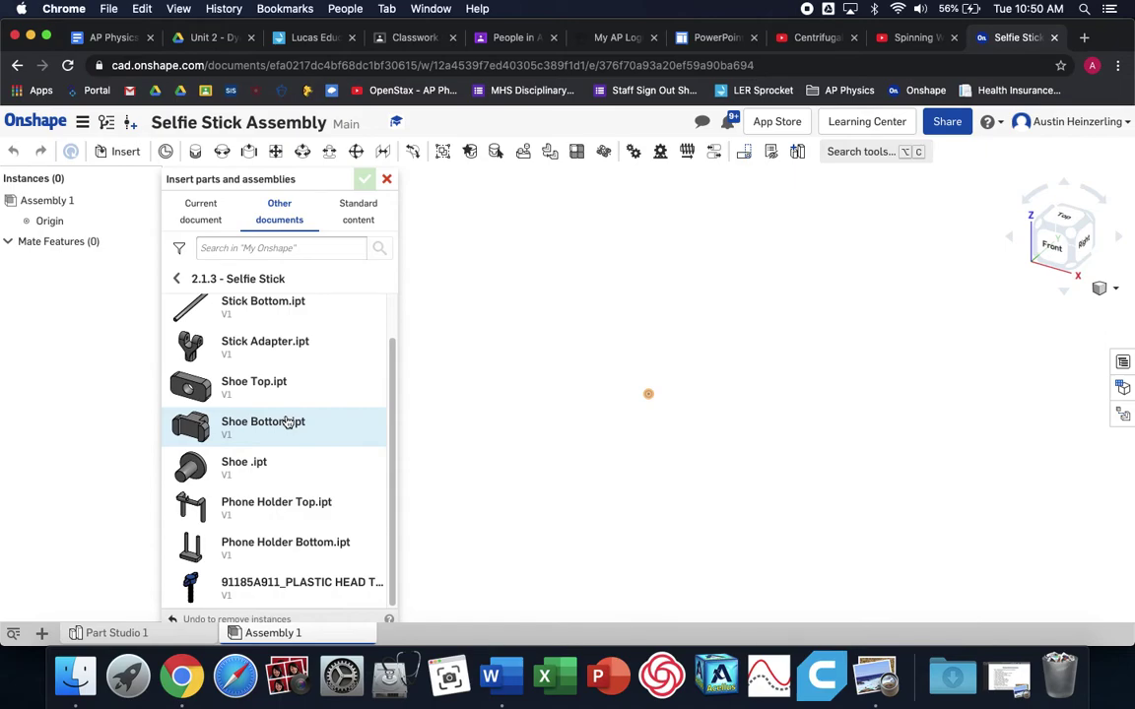
pyautogui.scroll(1, 287, 422)
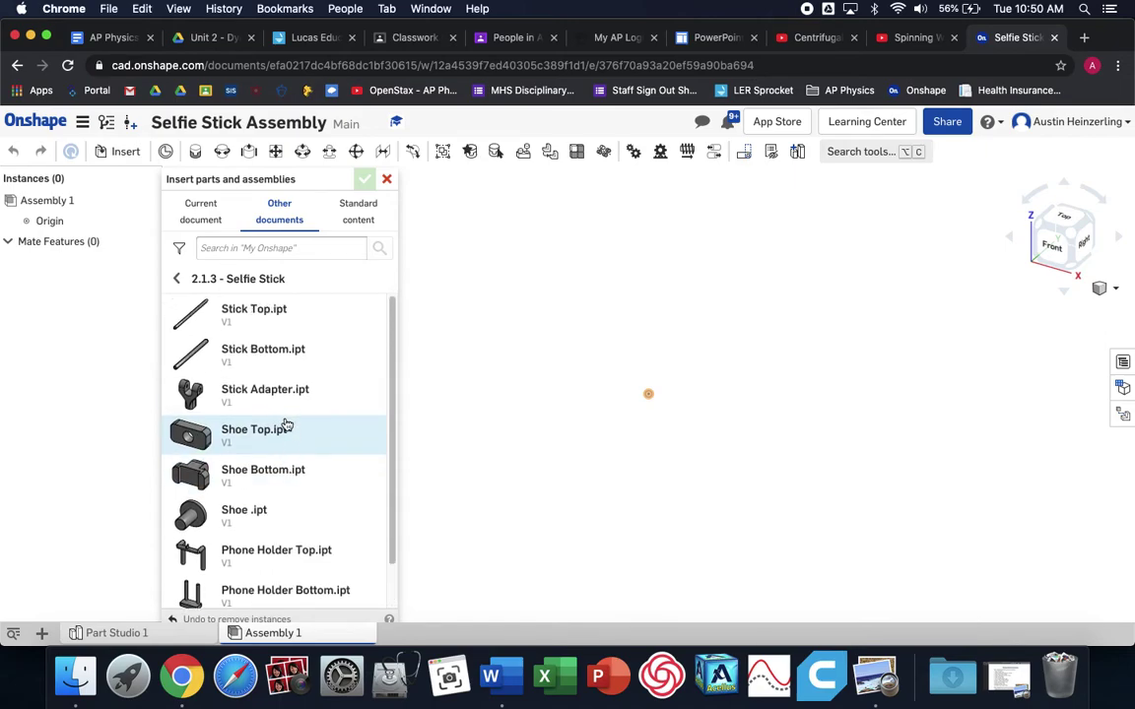
pyautogui.click(263, 313)
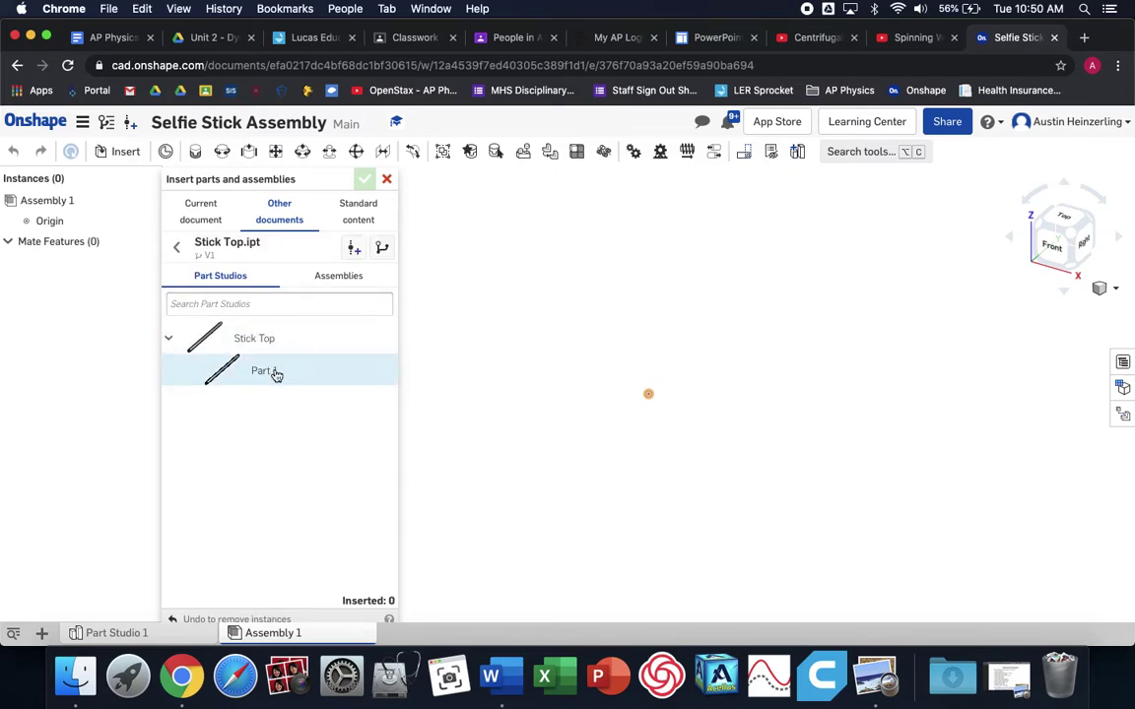
pyautogui.click(277, 374)
pyautogui.click(645, 312)
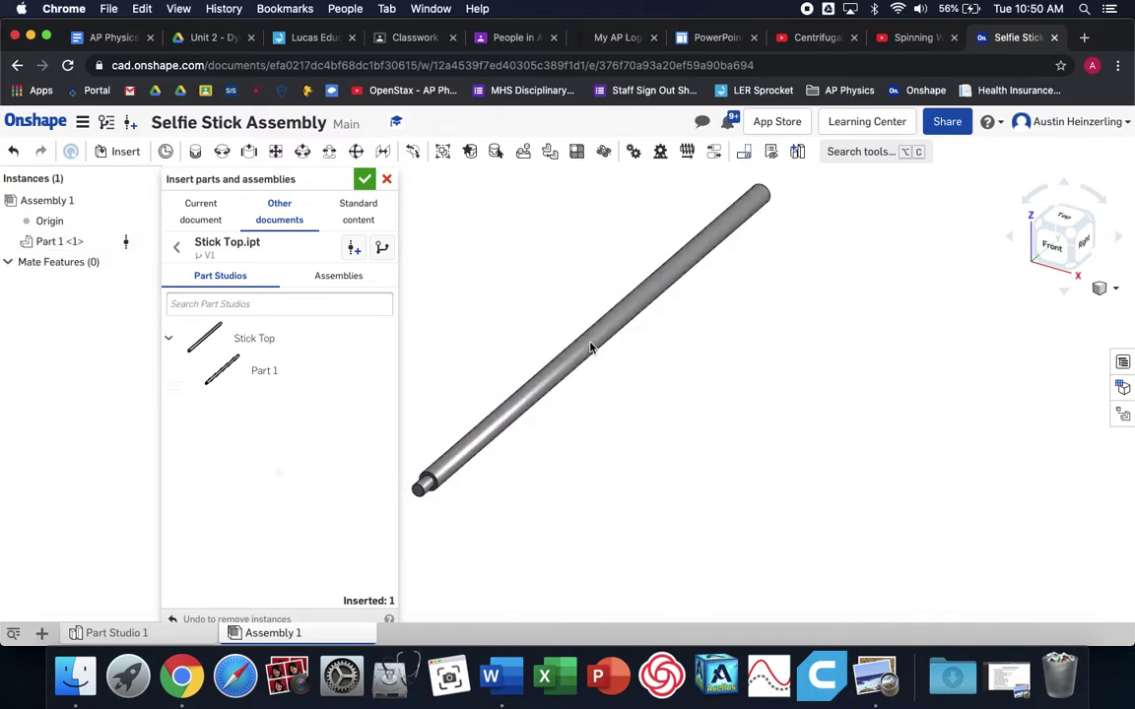
# Insert Part 1 of Stick Bottom.ipt and Part 1 of Stick Adapter.ipt, placing them beside the stick top.
pyautogui.click(177, 247)
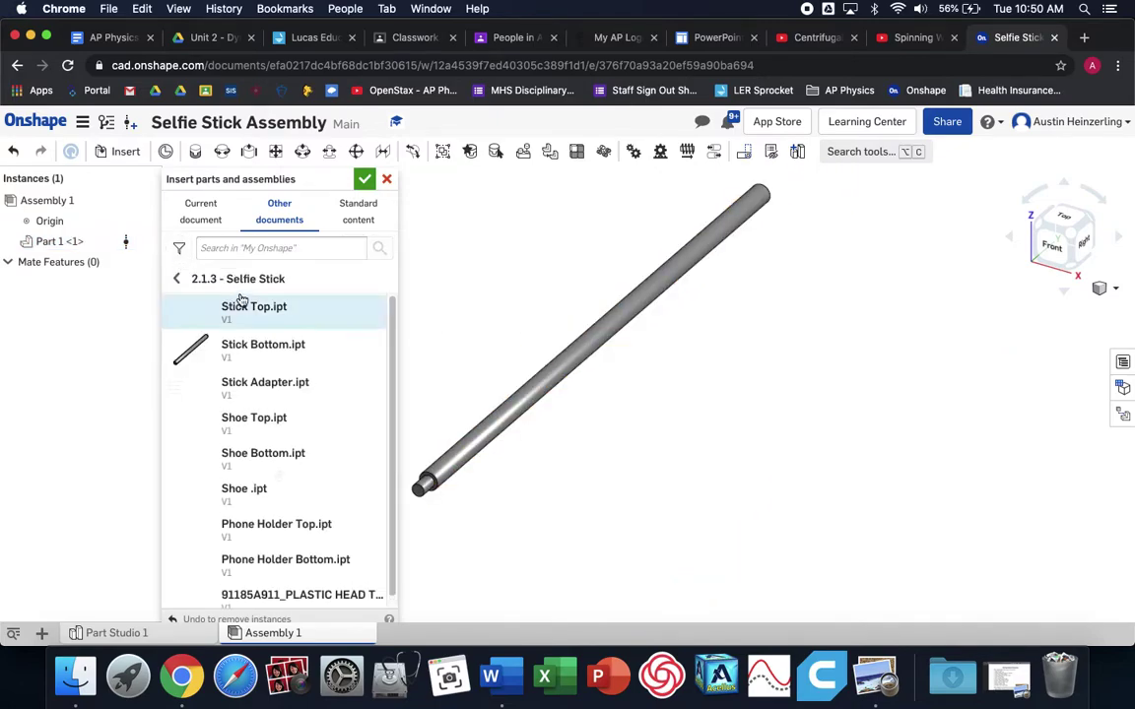
pyautogui.click(250, 370)
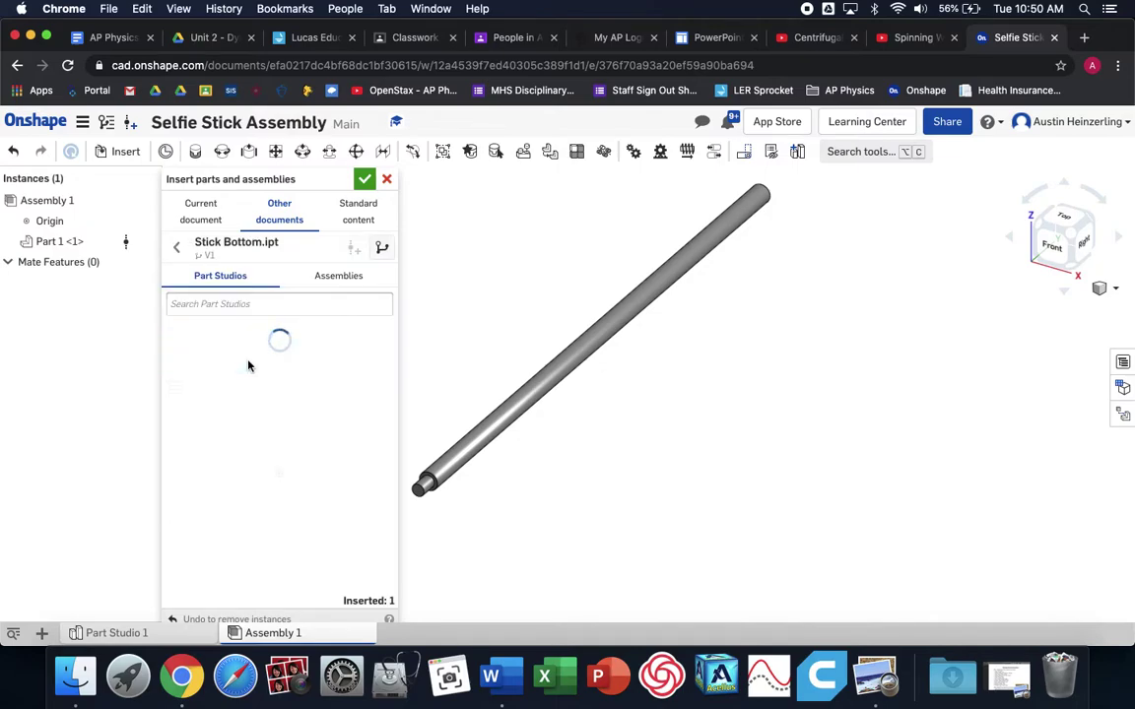
pyautogui.click(253, 371)
pyautogui.click(709, 356)
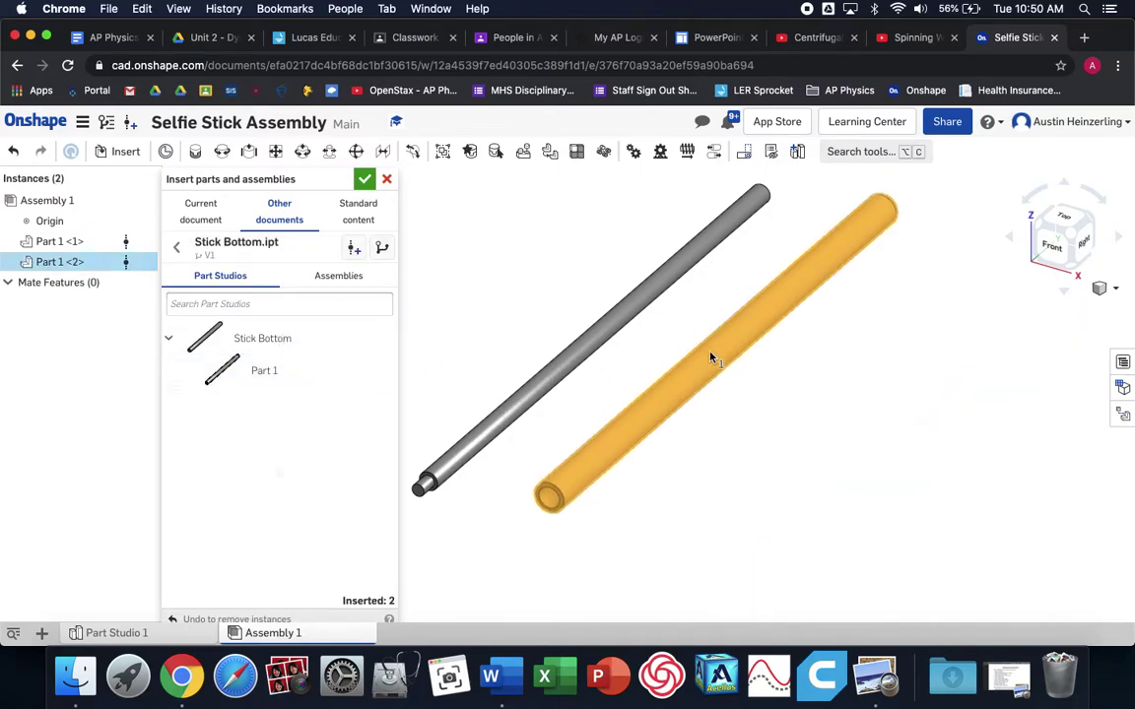
pyautogui.click(176, 248)
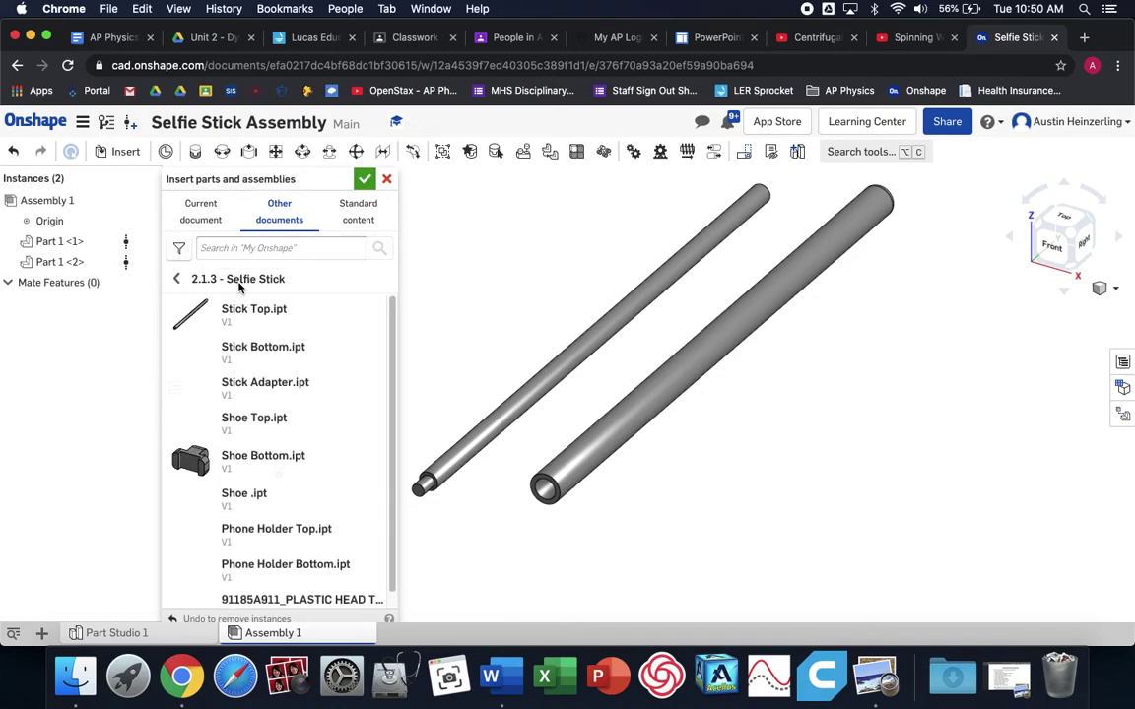
pyautogui.click(263, 397)
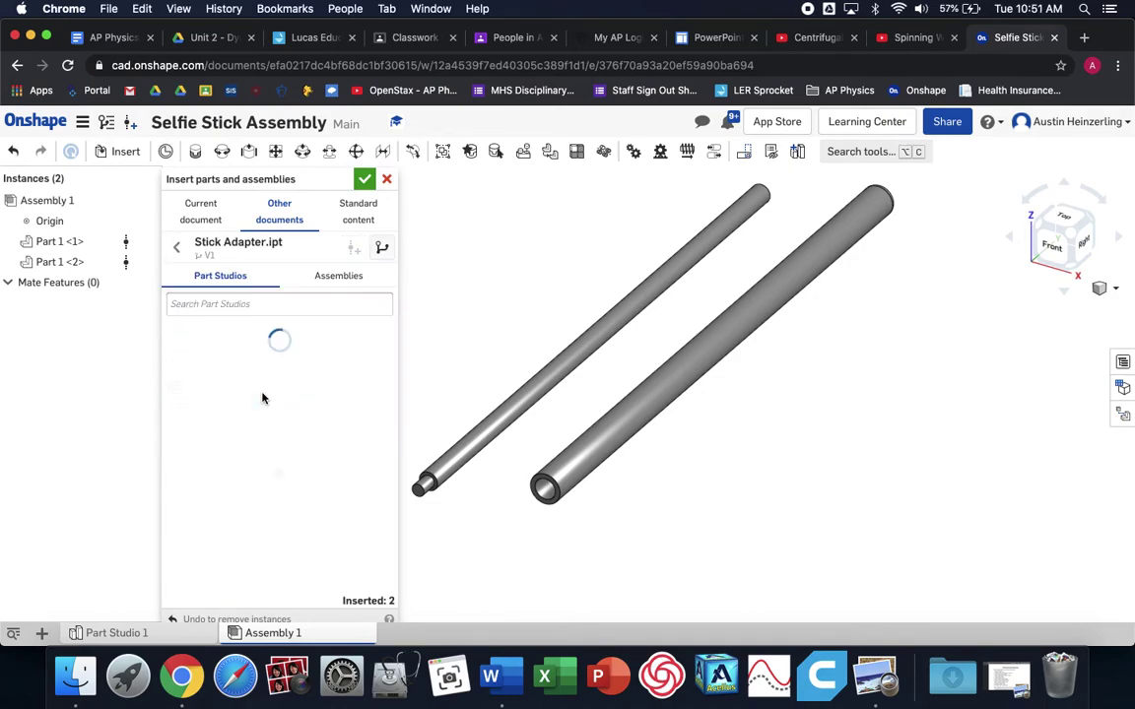
pyautogui.click(264, 377)
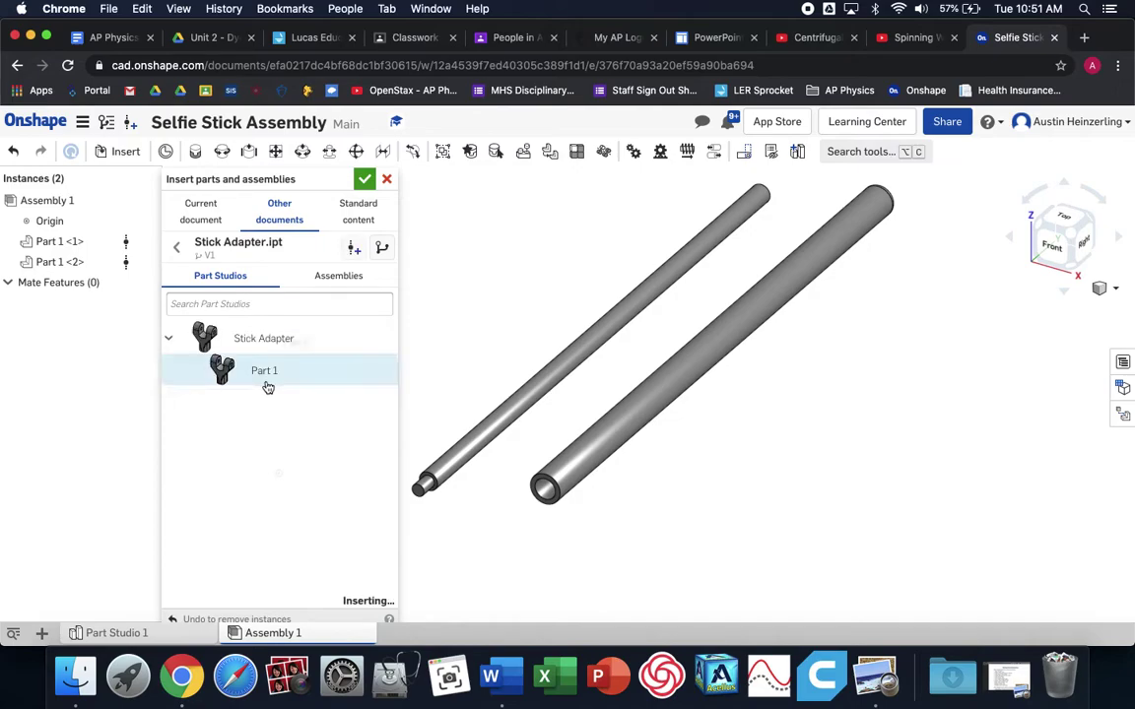
pyautogui.click(757, 382)
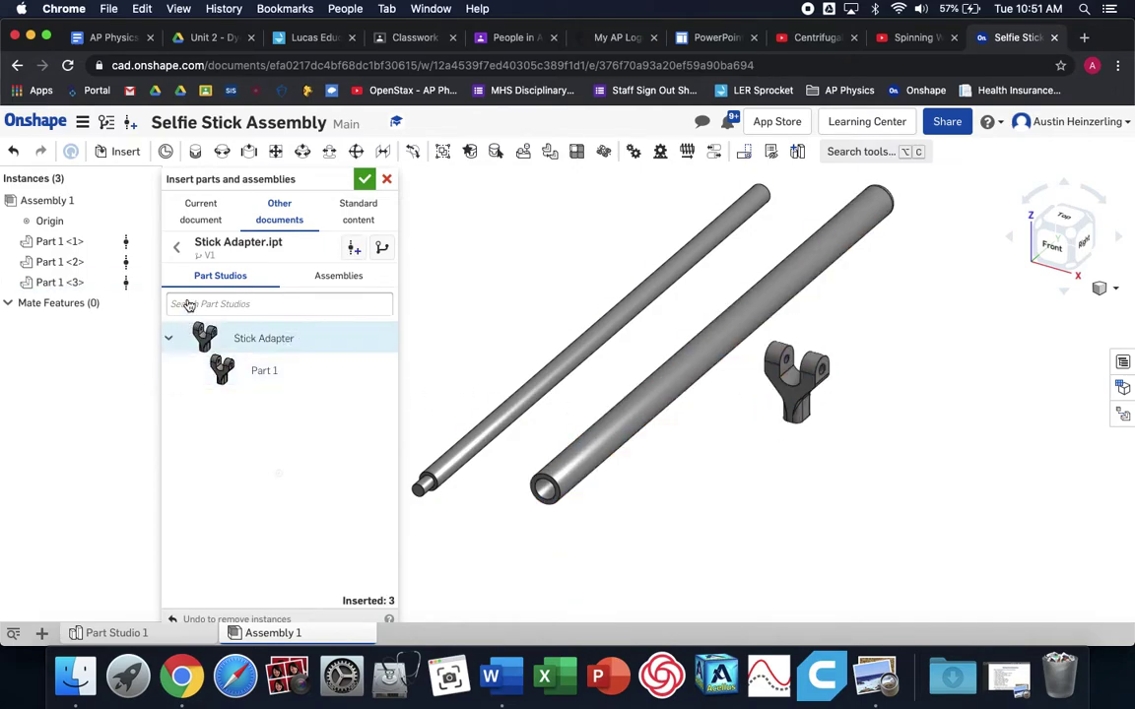
# Insert Part 1 of Shoe Top.ipt and Part 1 of Shoe Bottom.ipt beside the stick adapter.
pyautogui.click(182, 254)
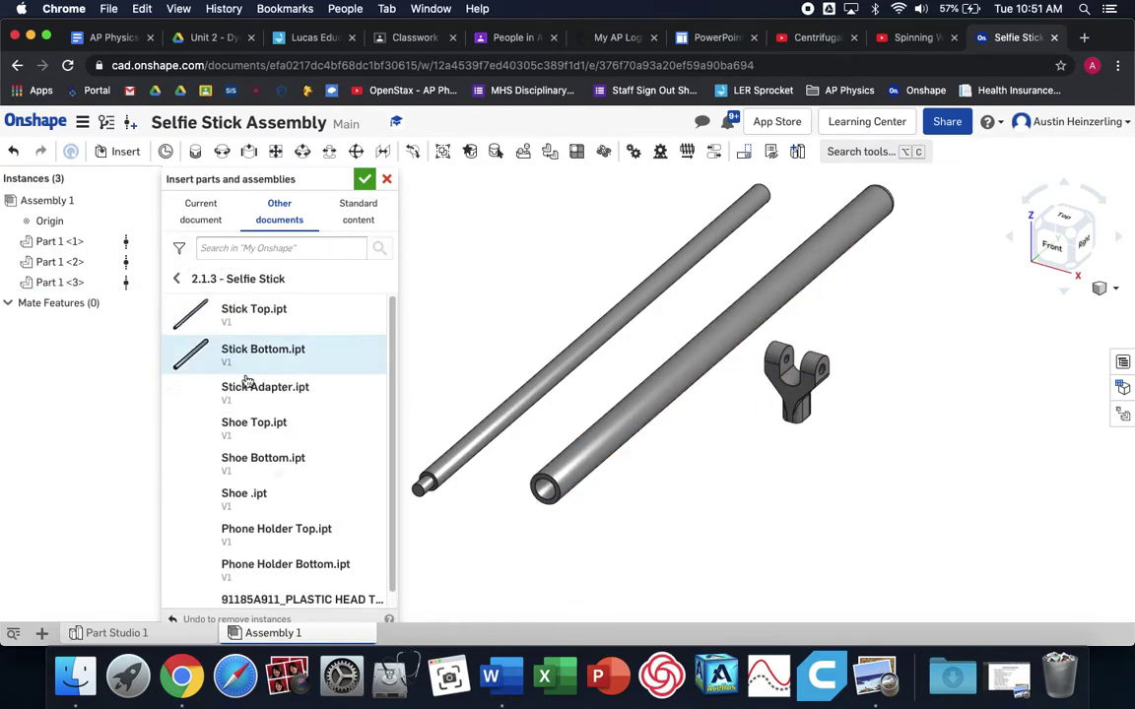
pyautogui.click(258, 437)
pyautogui.click(271, 371)
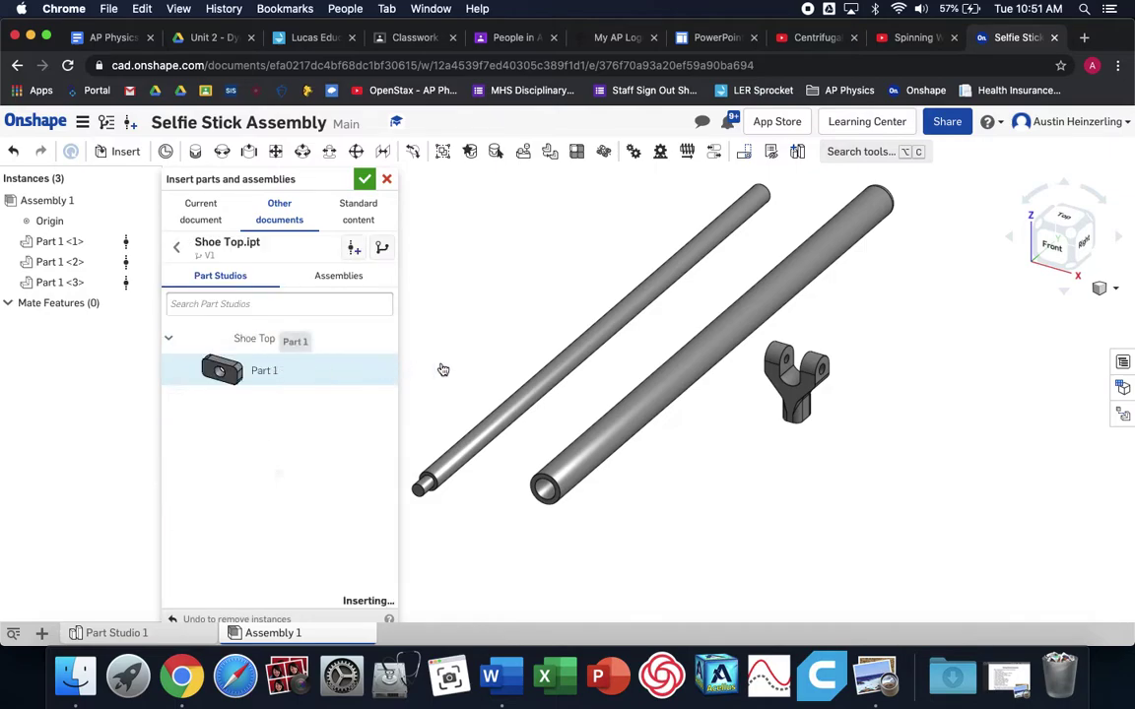
pyautogui.click(916, 343)
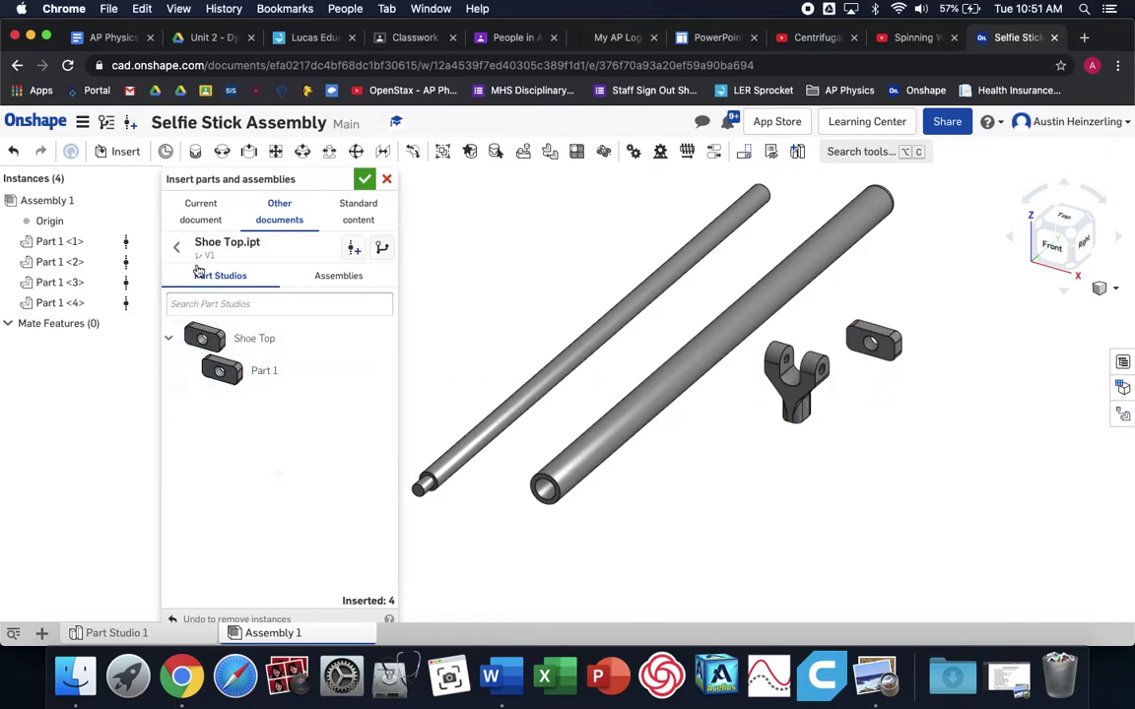
pyautogui.click(181, 249)
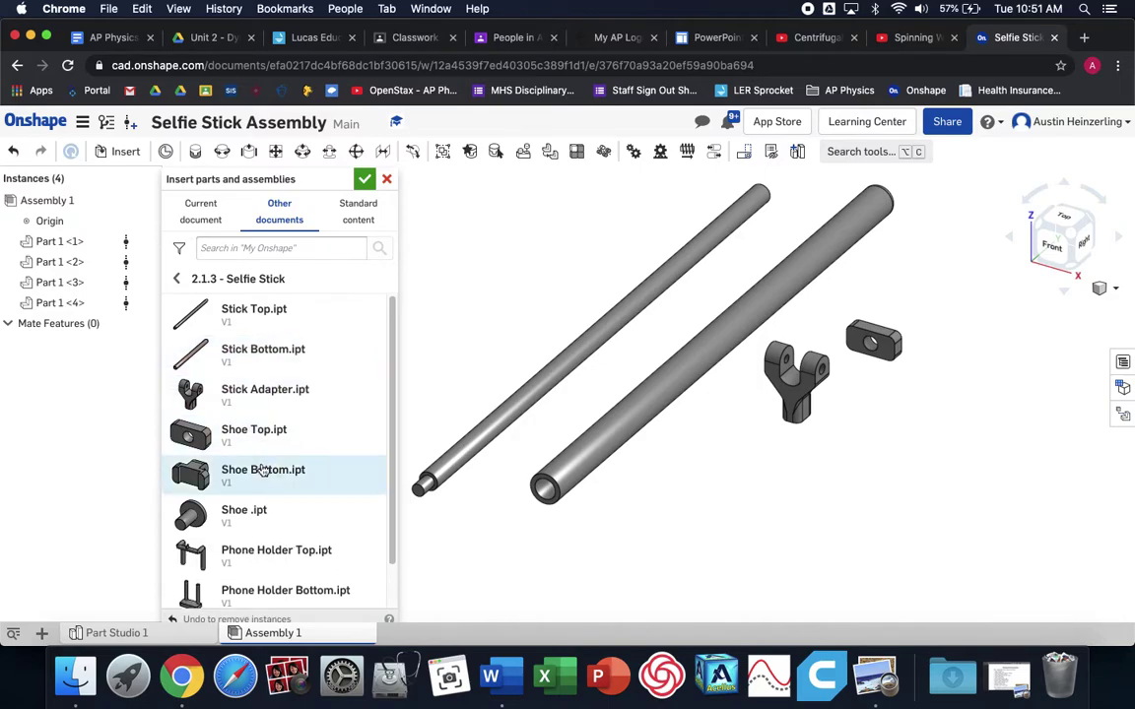
pyautogui.click(263, 481)
pyautogui.click(295, 382)
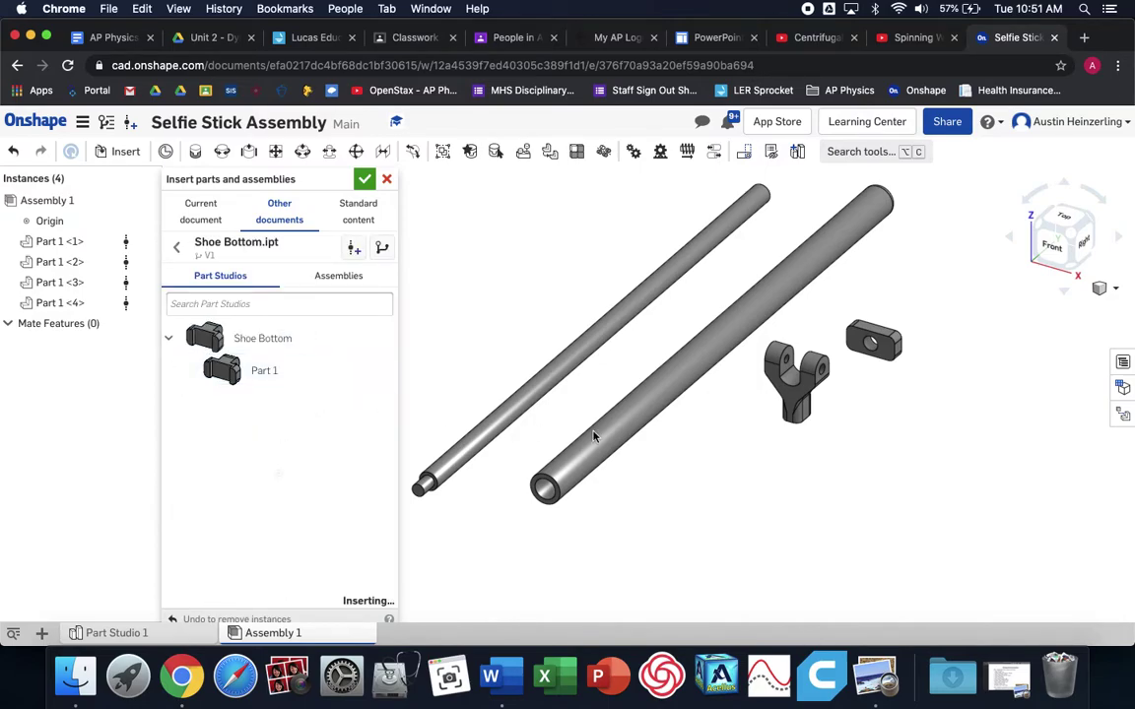
pyautogui.click(947, 359)
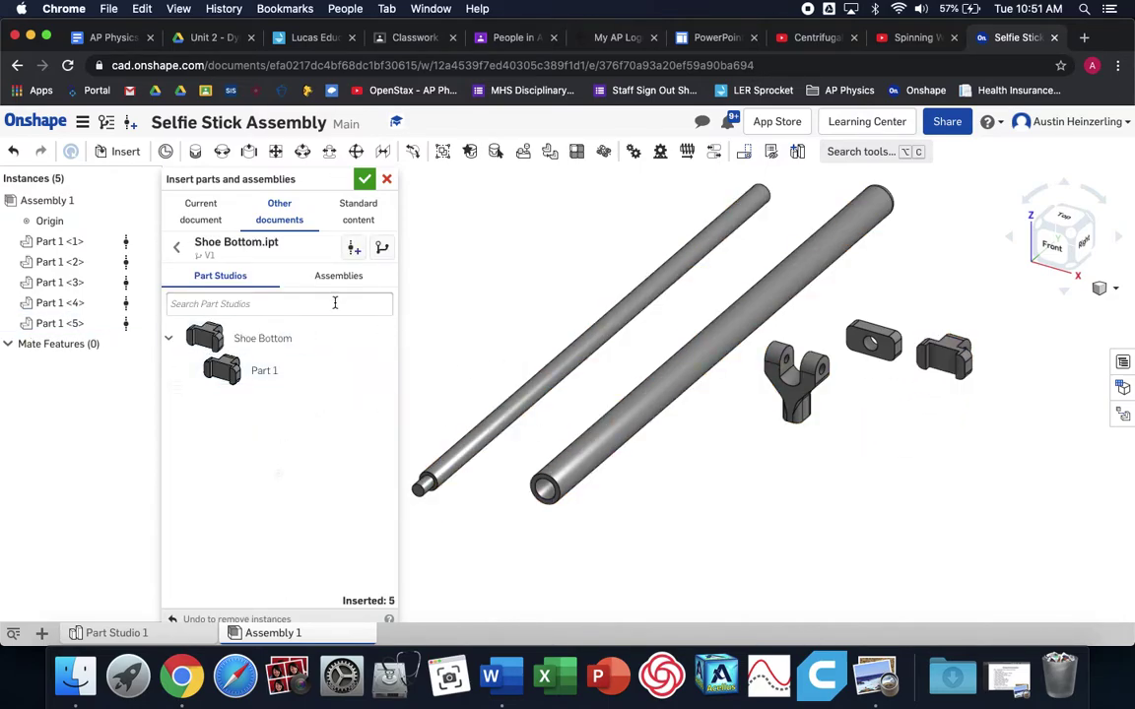
# Insert Part 1 of Shoe .ipt from the 2.1.3 - Selfie Stick folder next to the shoe bottom.
pyautogui.click(177, 248)
pyautogui.click(276, 516)
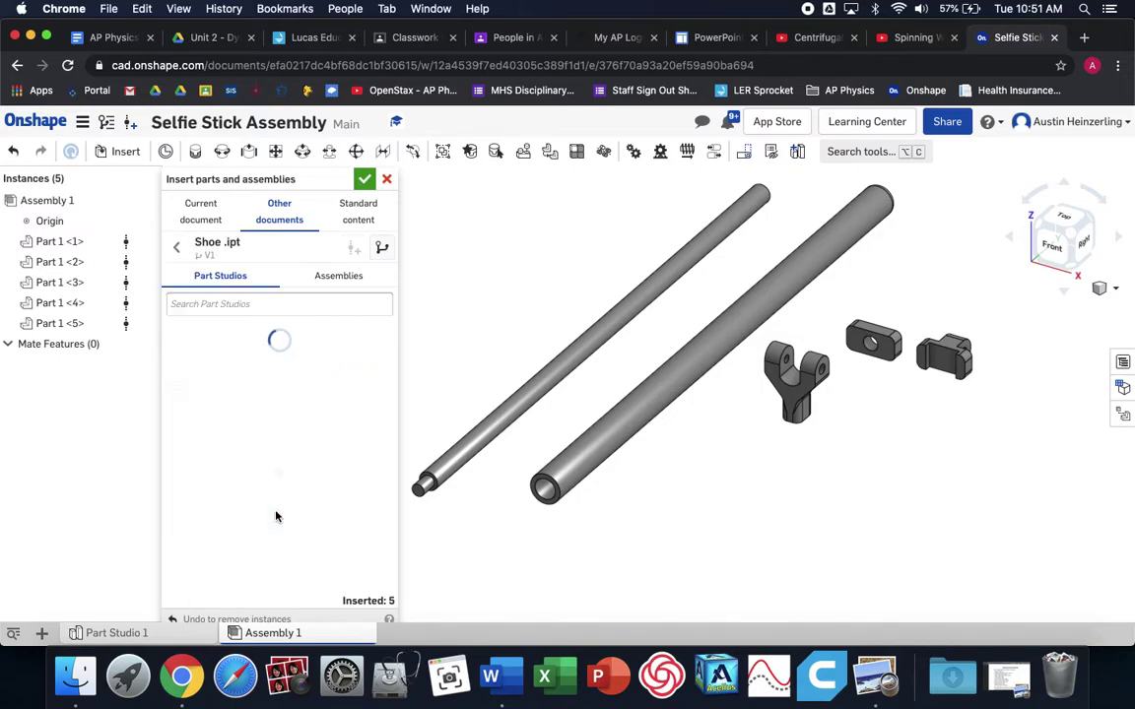
pyautogui.click(258, 372)
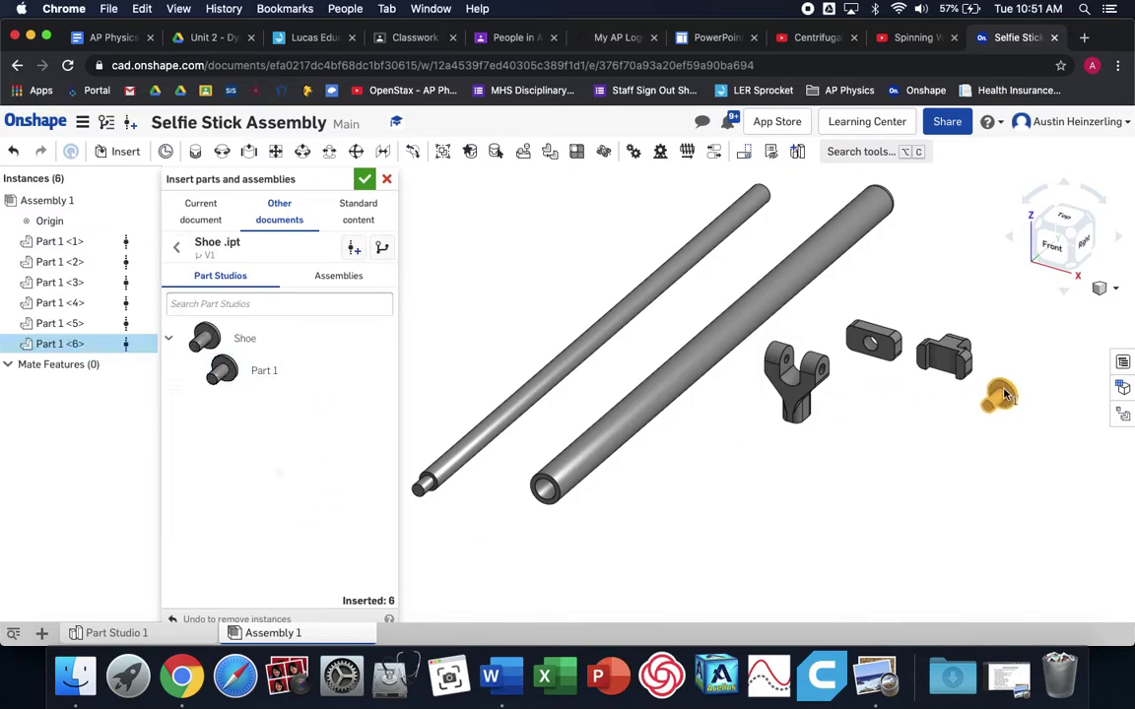
pyautogui.click(1008, 372)
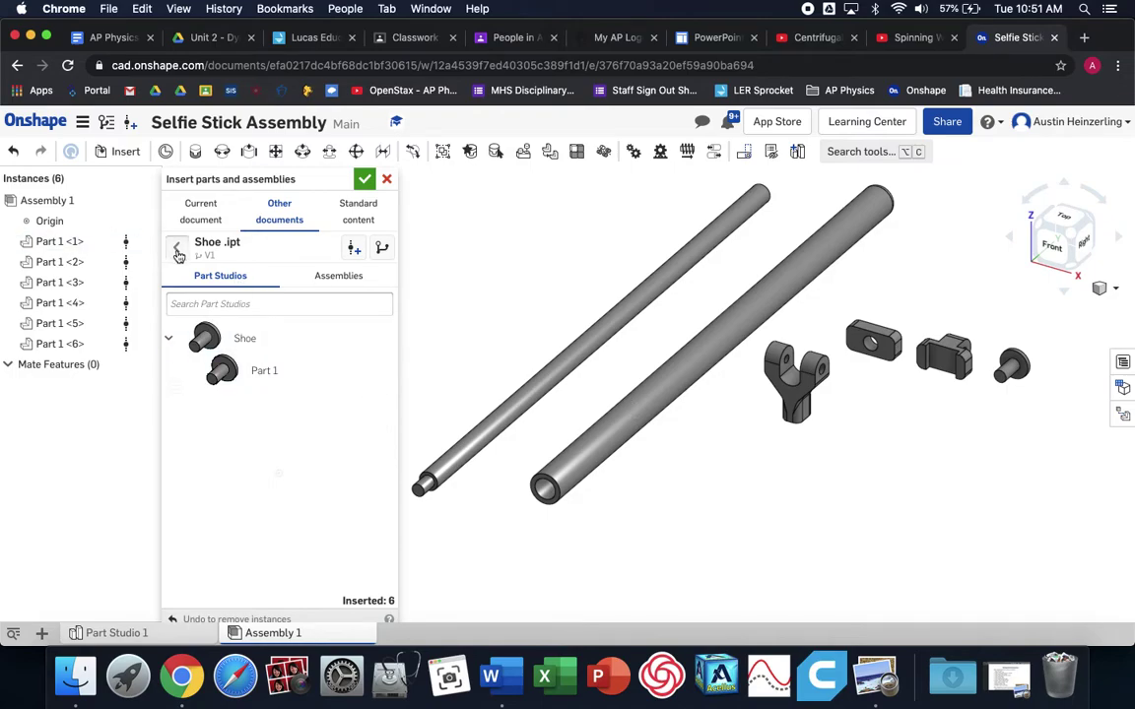
# Insert Part 1 of Phone Holder Top.ipt and Part 1 of Phone Holder Bottom.ipt below the shoe parts.
pyautogui.click(178, 251)
pyautogui.scroll(-2, 258, 463)
pyautogui.click(258, 504)
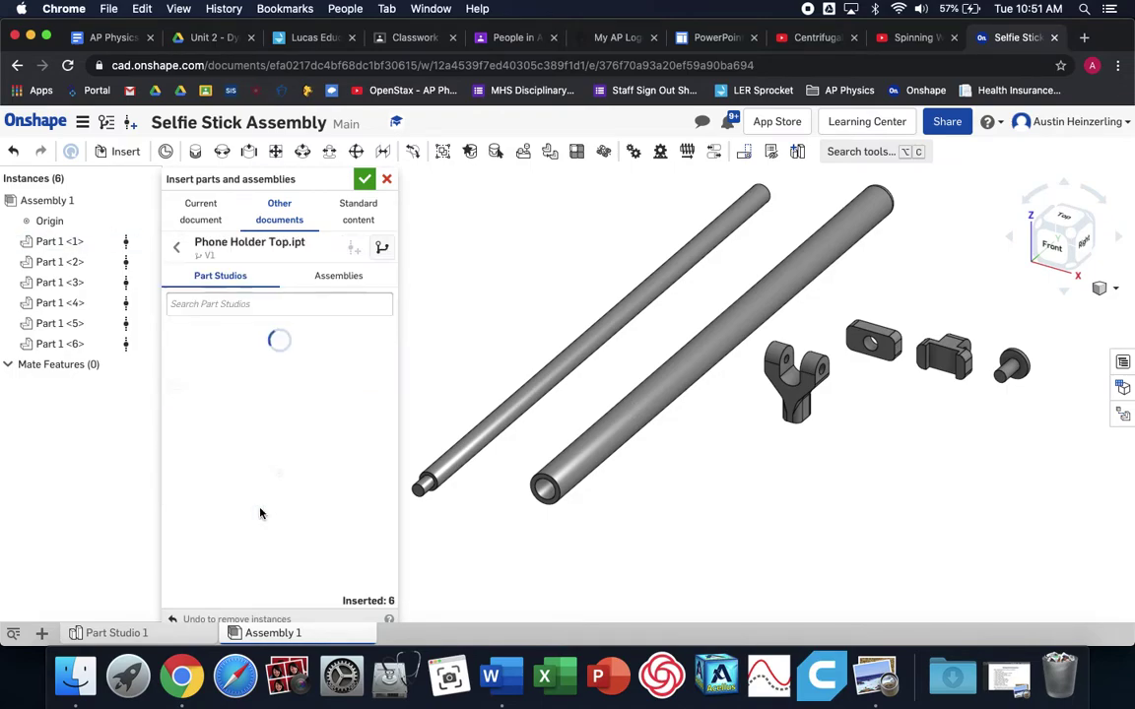
pyautogui.click(274, 373)
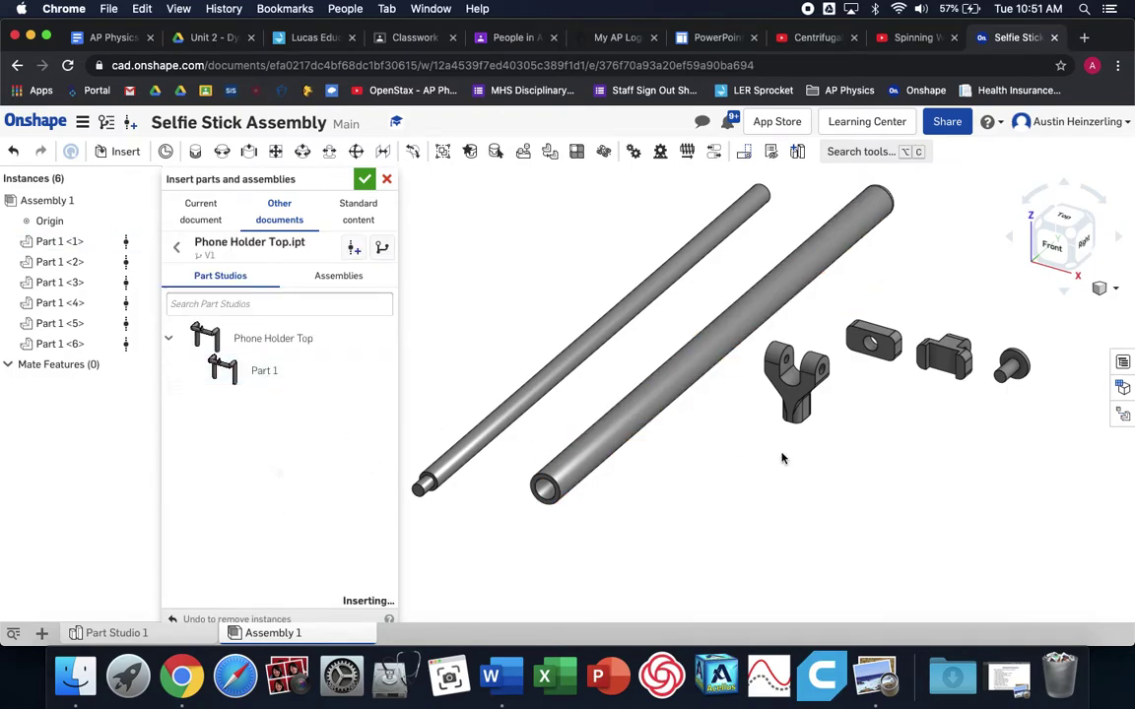
pyautogui.click(911, 463)
pyautogui.click(176, 248)
pyautogui.scroll(-1, 284, 492)
pyautogui.click(286, 573)
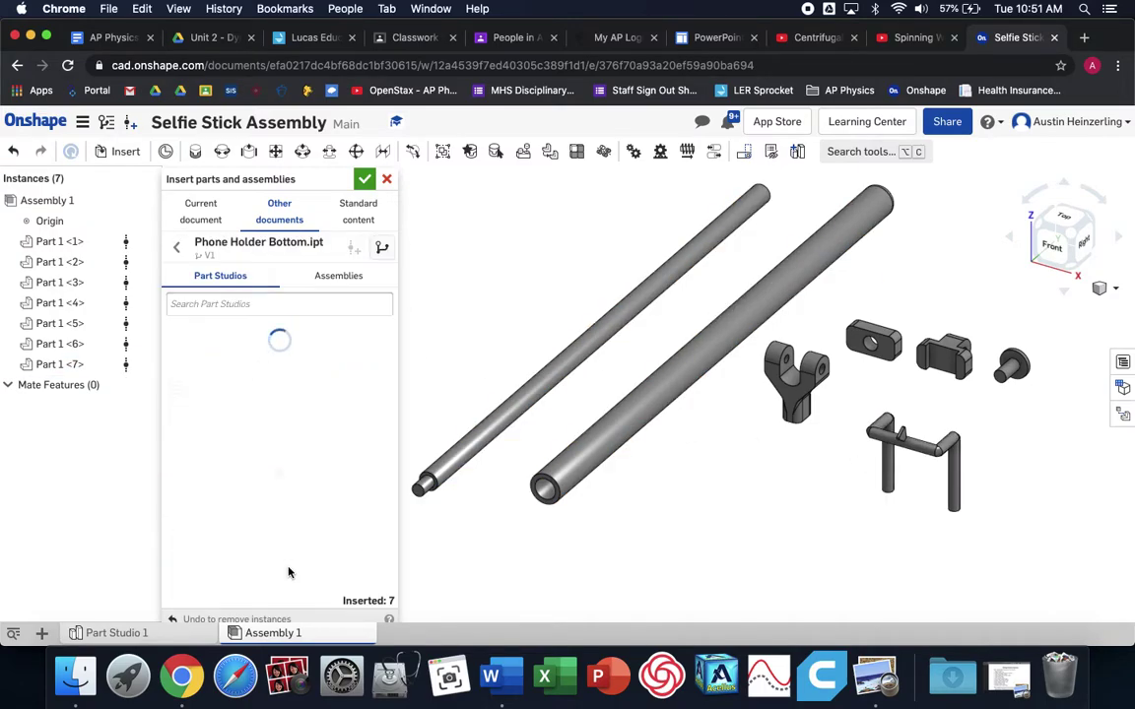
pyautogui.click(274, 376)
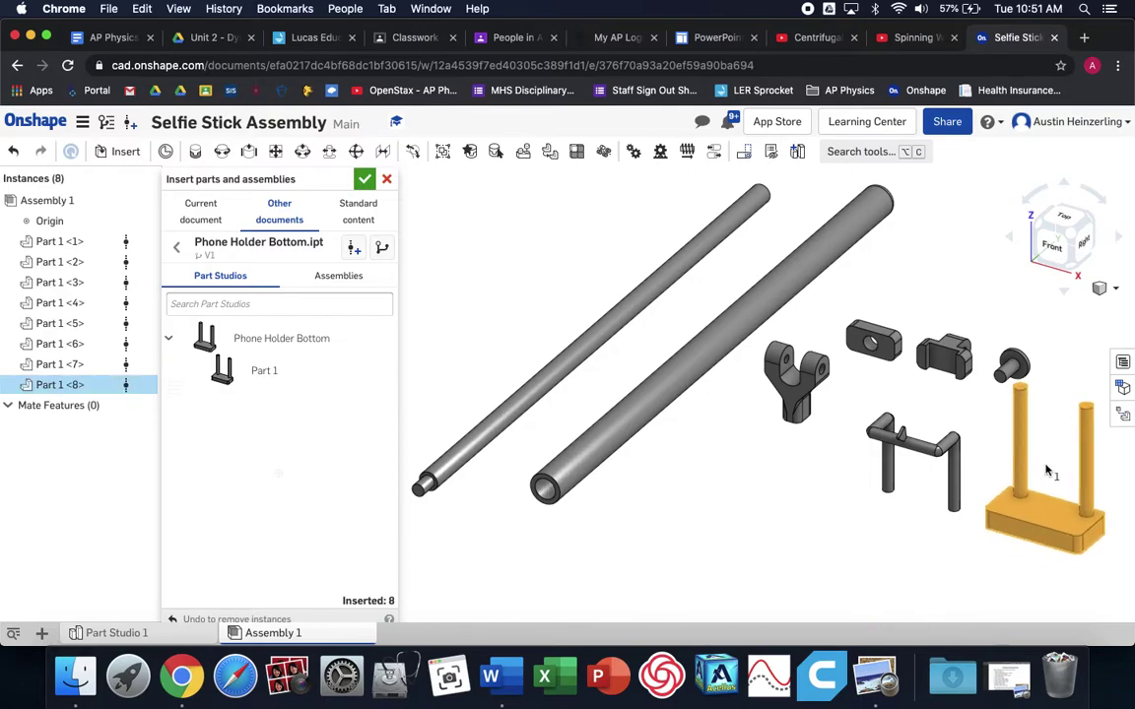
pyautogui.click(1046, 484)
# Insert part 91185A911 of the plastic head thumb screw below the stick adapter and finish inserting parts.
pyautogui.click(177, 248)
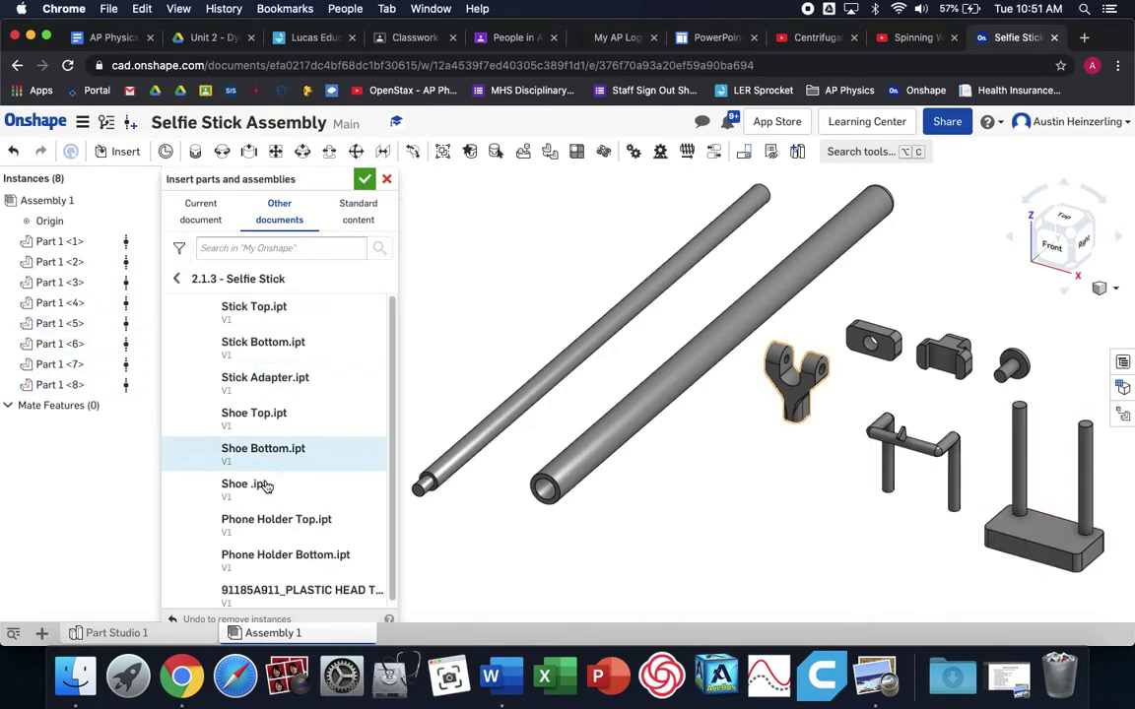
pyautogui.scroll(-1, 261, 537)
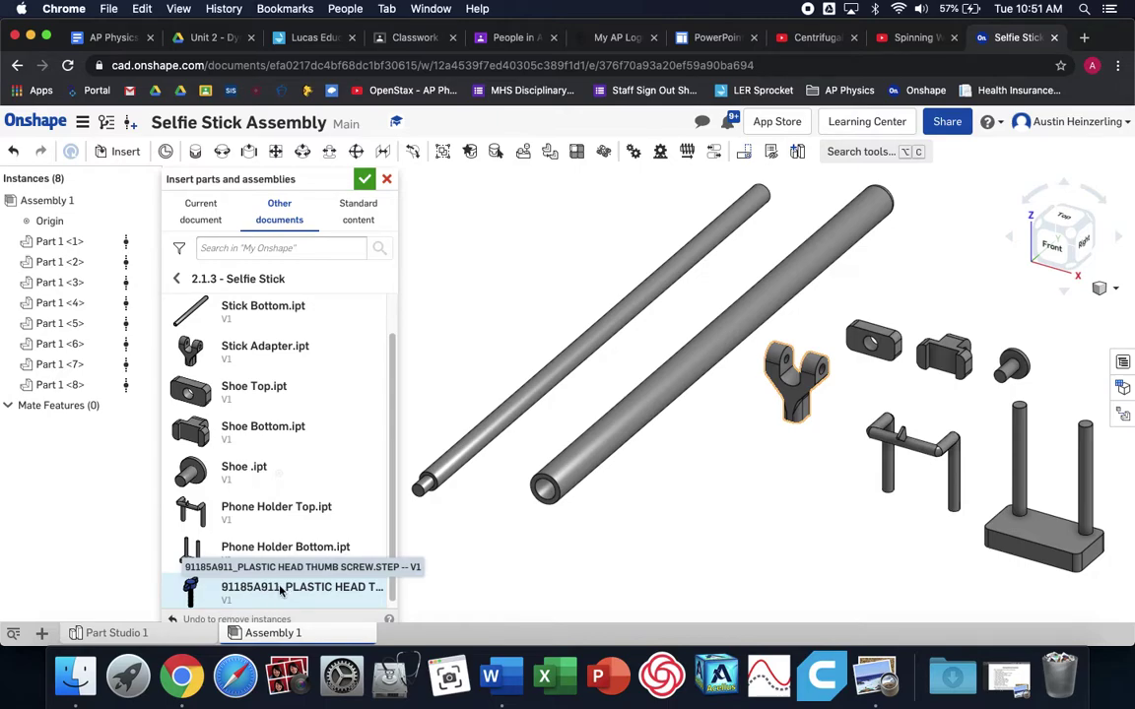
pyautogui.click(281, 589)
pyautogui.click(258, 375)
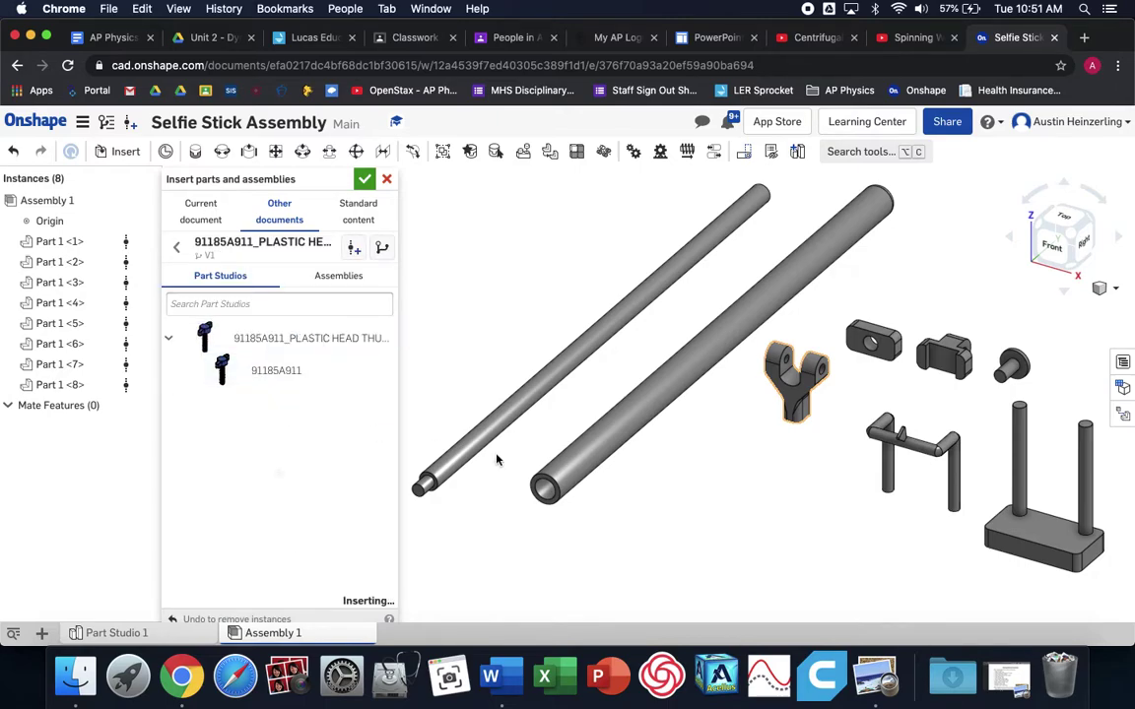
pyautogui.click(791, 489)
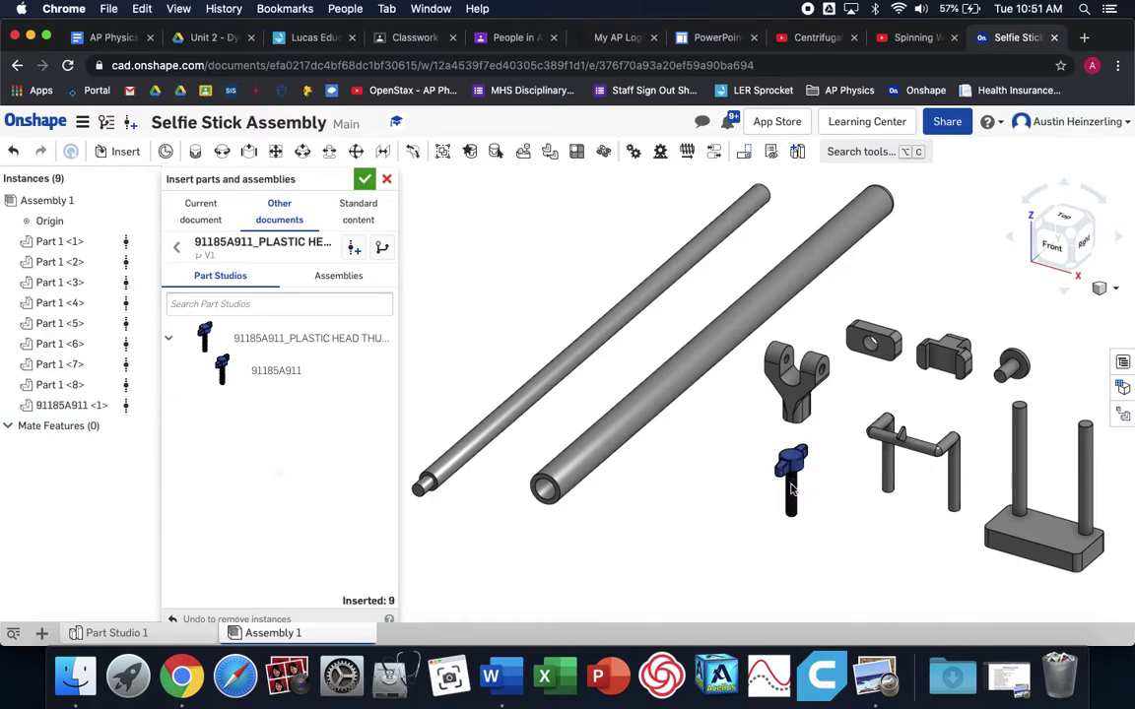
pyautogui.click(363, 181)
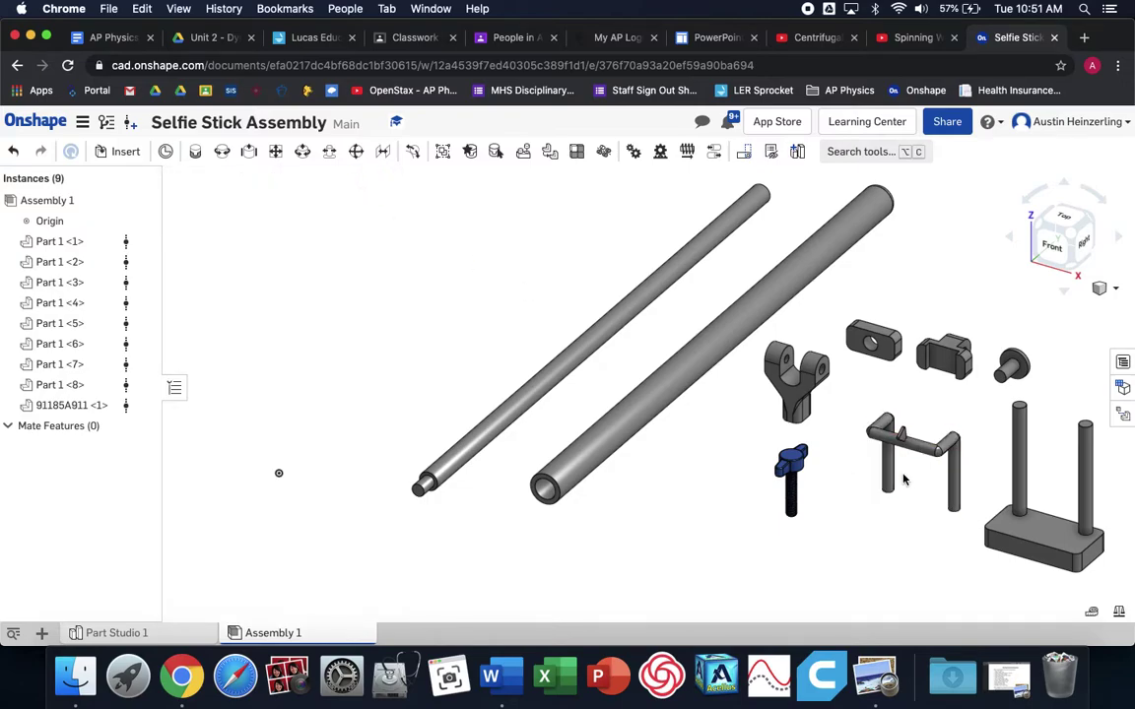
# Fix the thick stick bottom tube, Part 1 <2>, in place in the assembly.
pyautogui.click(1072, 237)
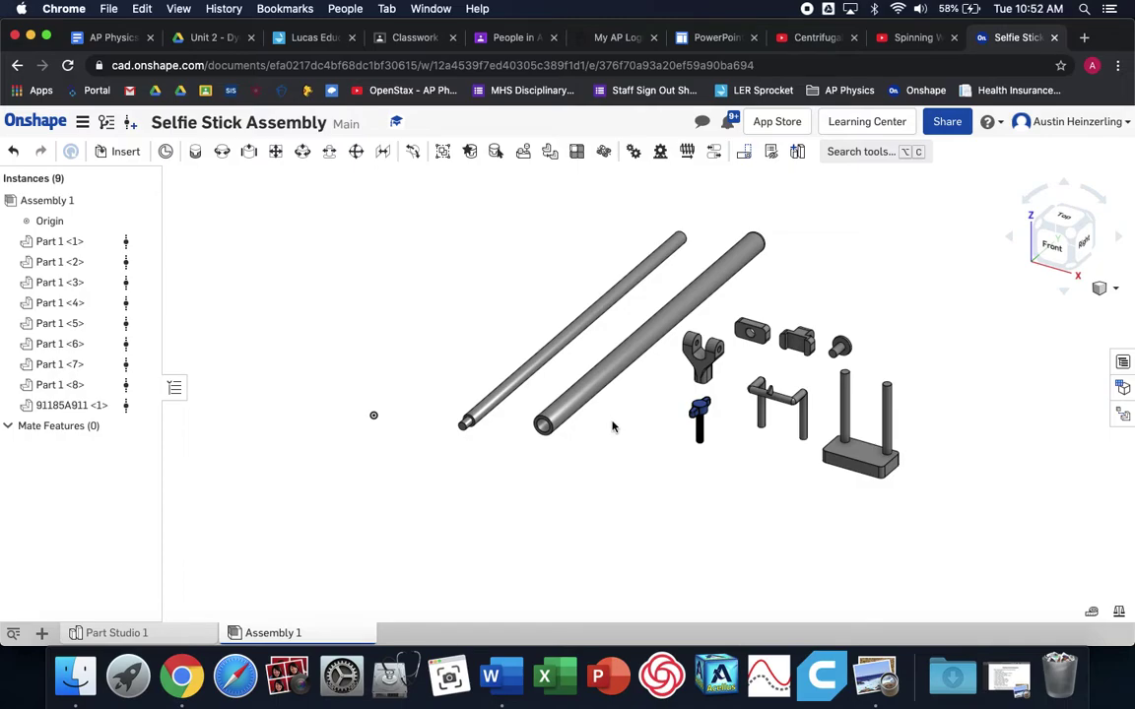
pyautogui.rightClick(633, 353)
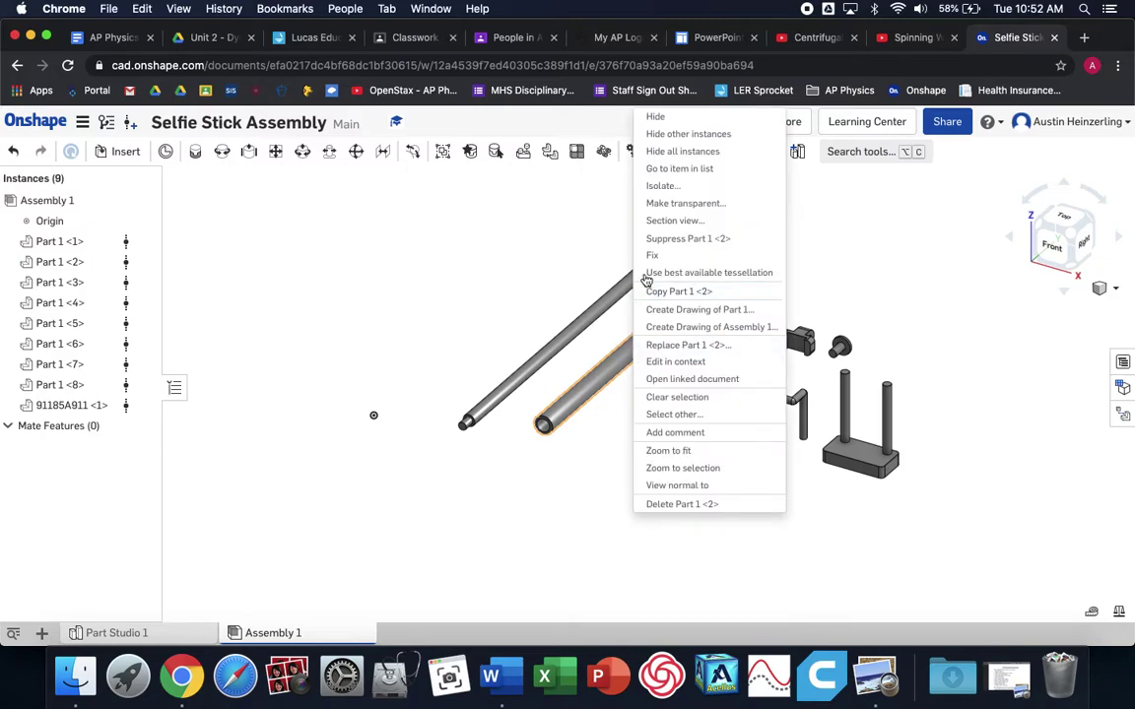
pyautogui.click(655, 256)
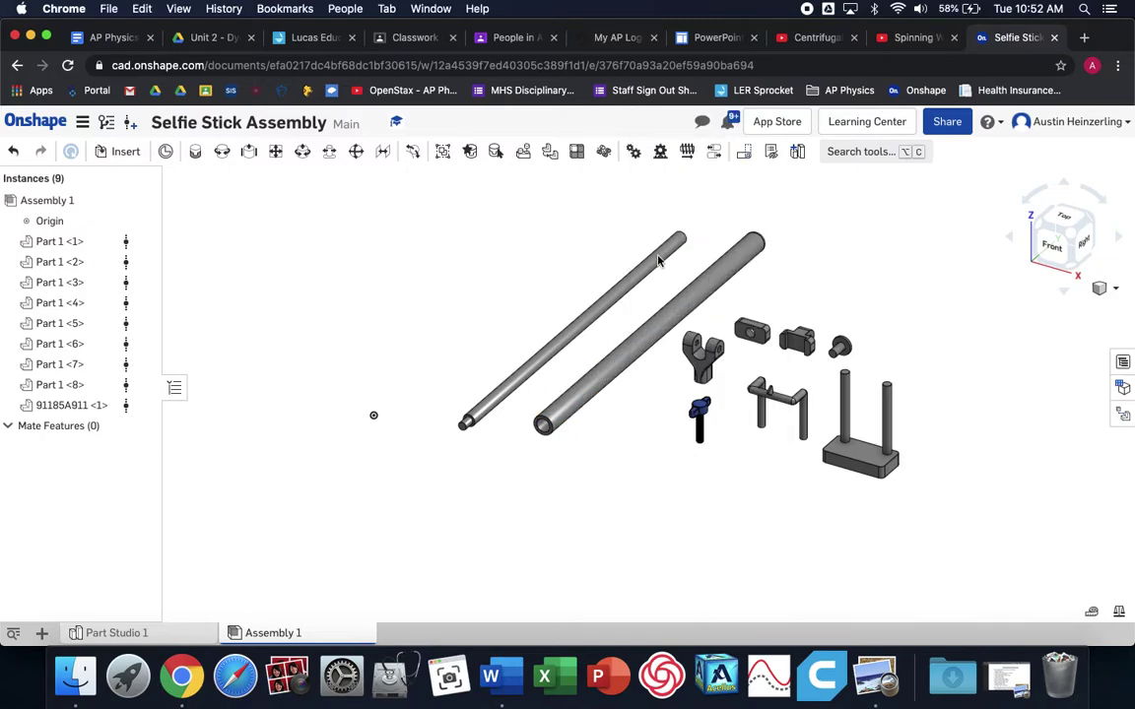
pyautogui.rightClick(649, 343)
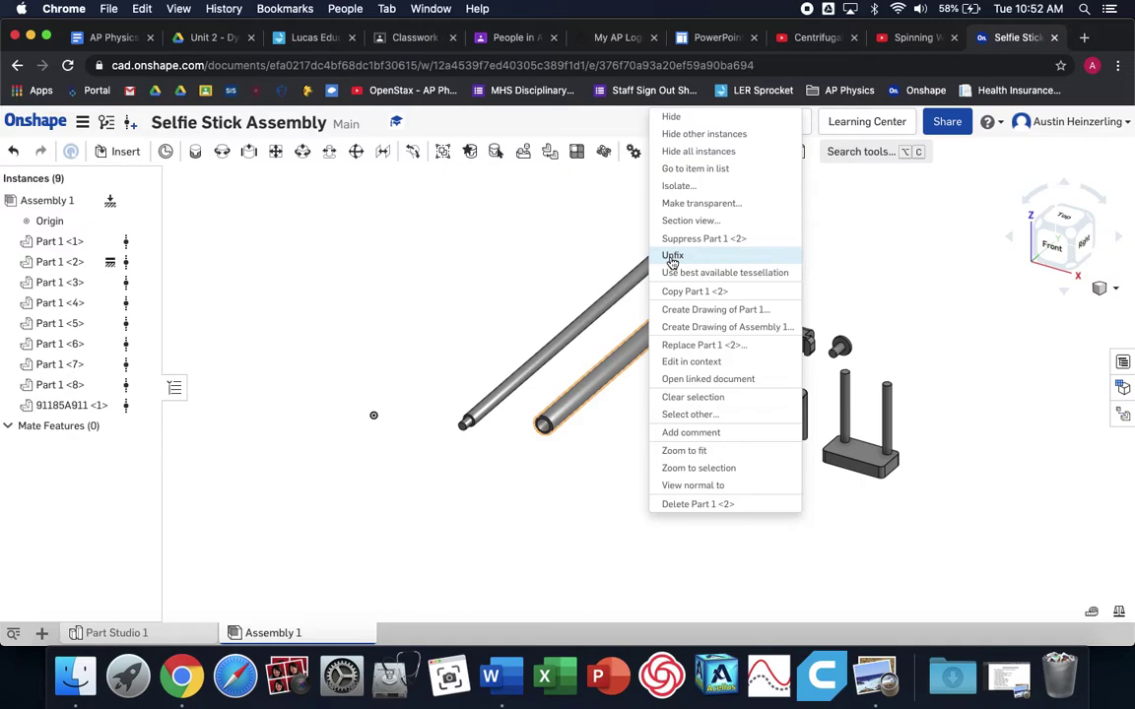
pyautogui.click(624, 428)
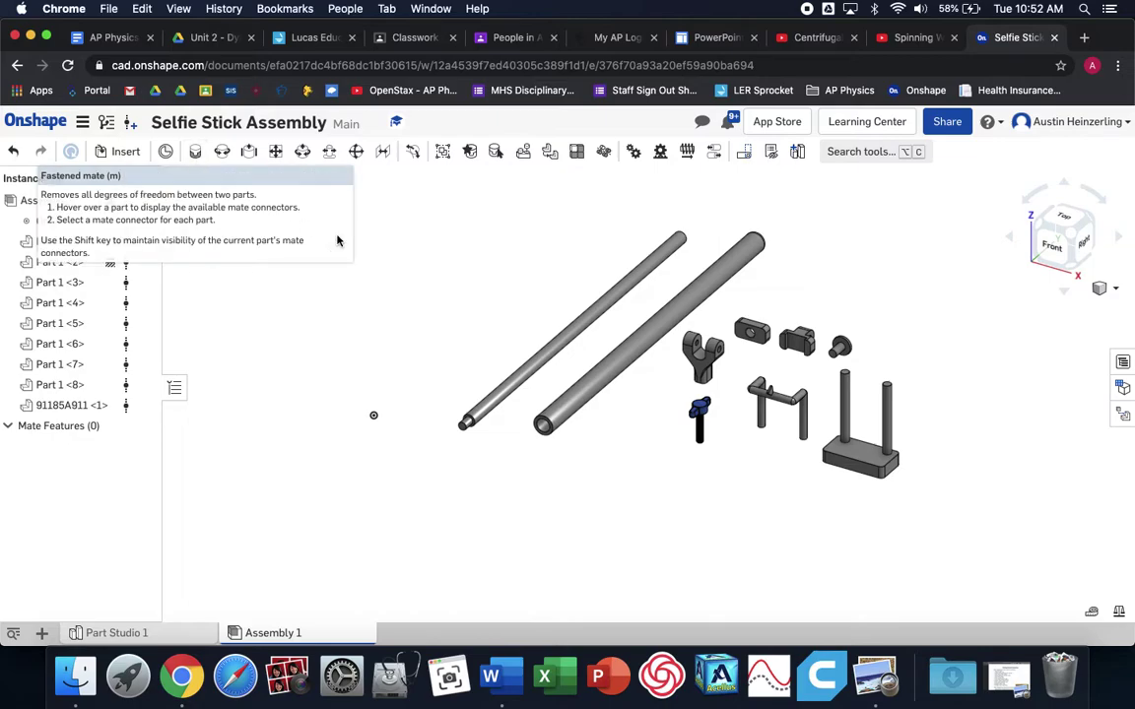
# Switch to the PLTW course pages, examine the joint types in Activity 2.1.3 Putting It Together, and return to the Onshape assembly.
pyautogui.press('super+grave')
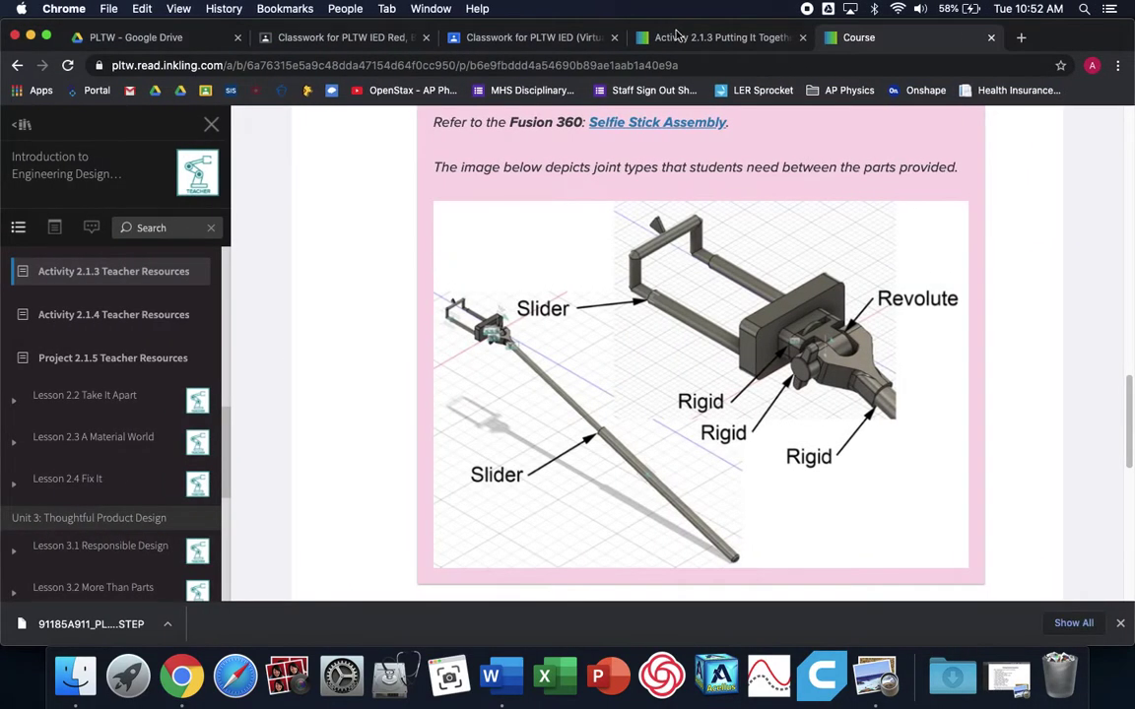
pyautogui.click(677, 35)
pyautogui.scroll(15, 626, 348)
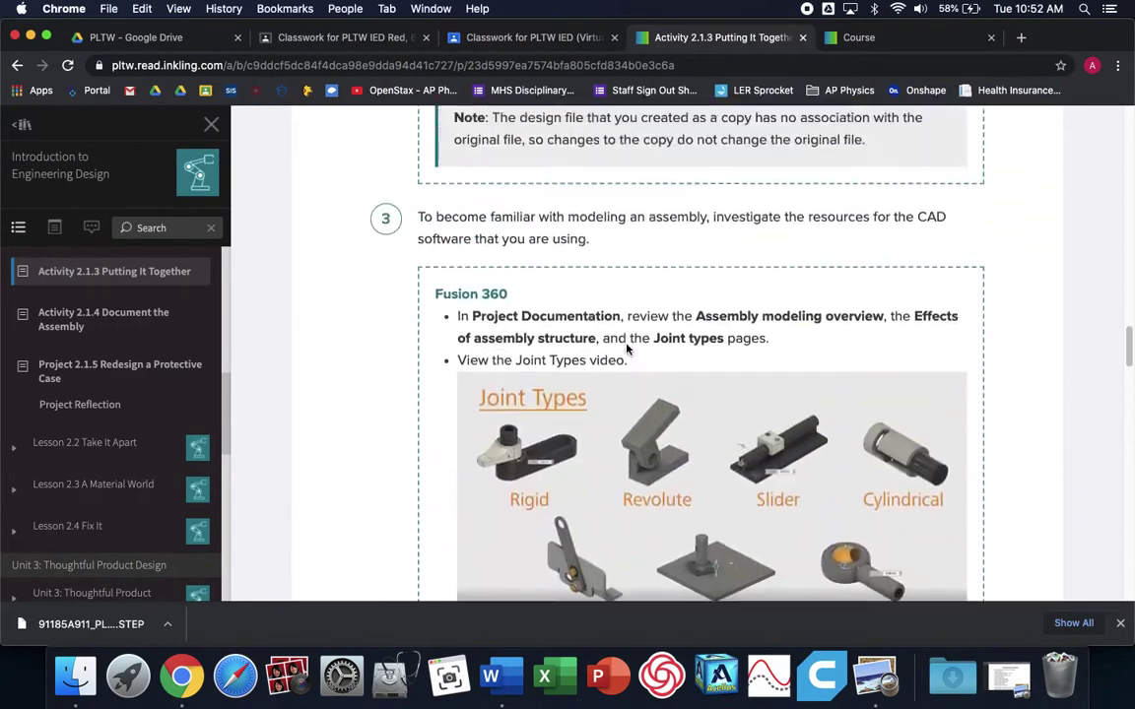
pyautogui.scroll(-3, 626, 347)
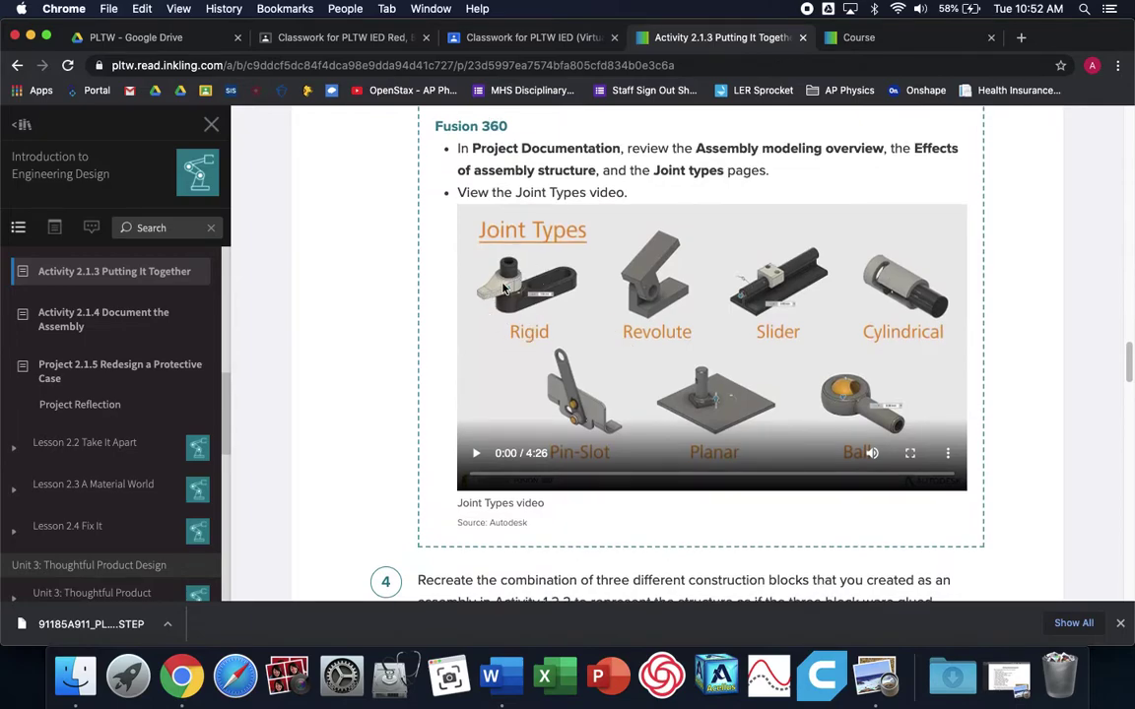
pyautogui.hotkey('ctrl', 'Right')
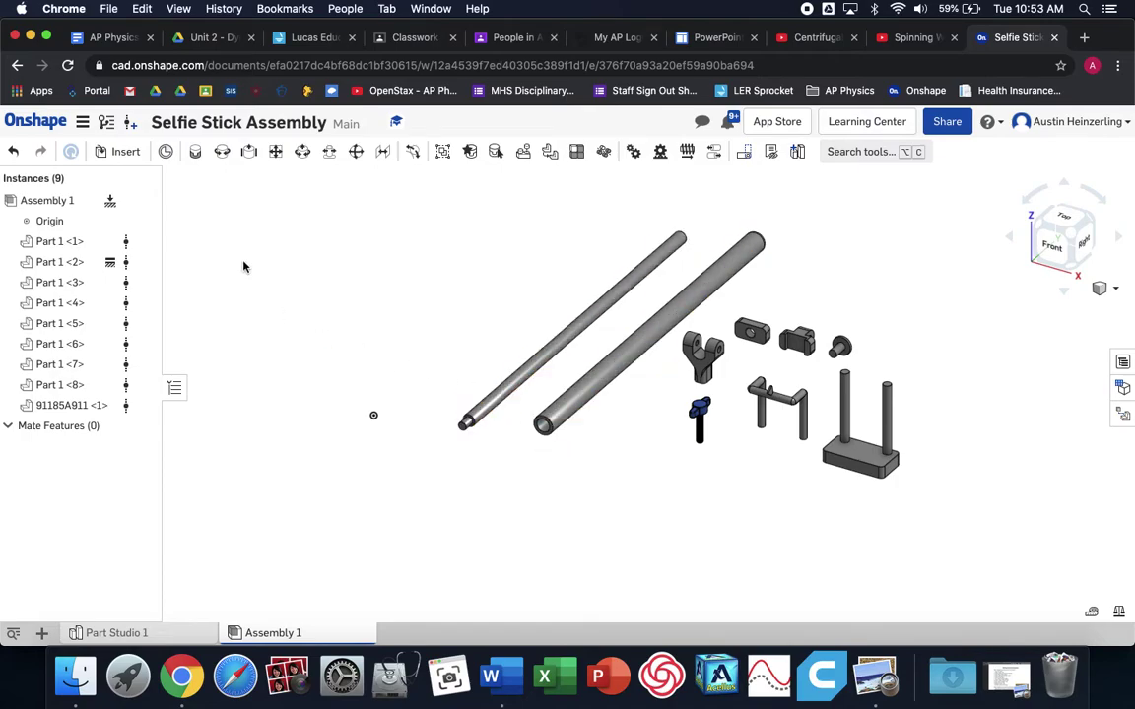
# Add a cylindrical mate joining the midpoint axes of the thin tube, Part 1 <1>, and the thick tube, Part 1 <2>.
pyautogui.click(302, 153)
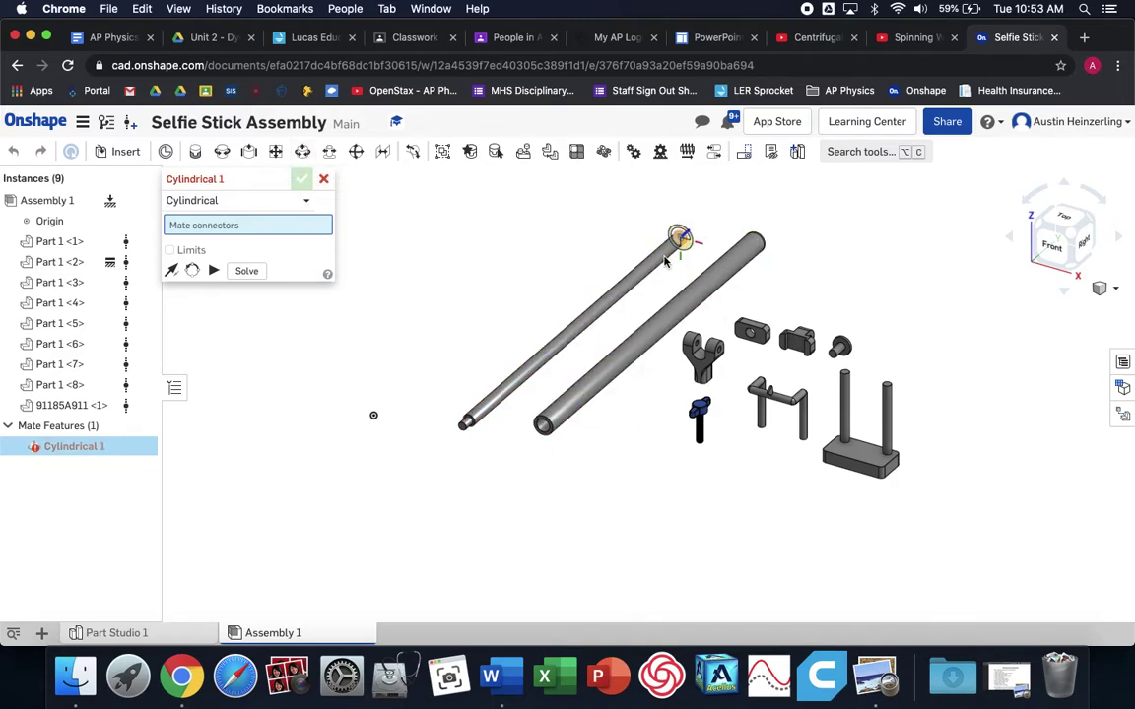
pyautogui.scroll(1, 581, 332)
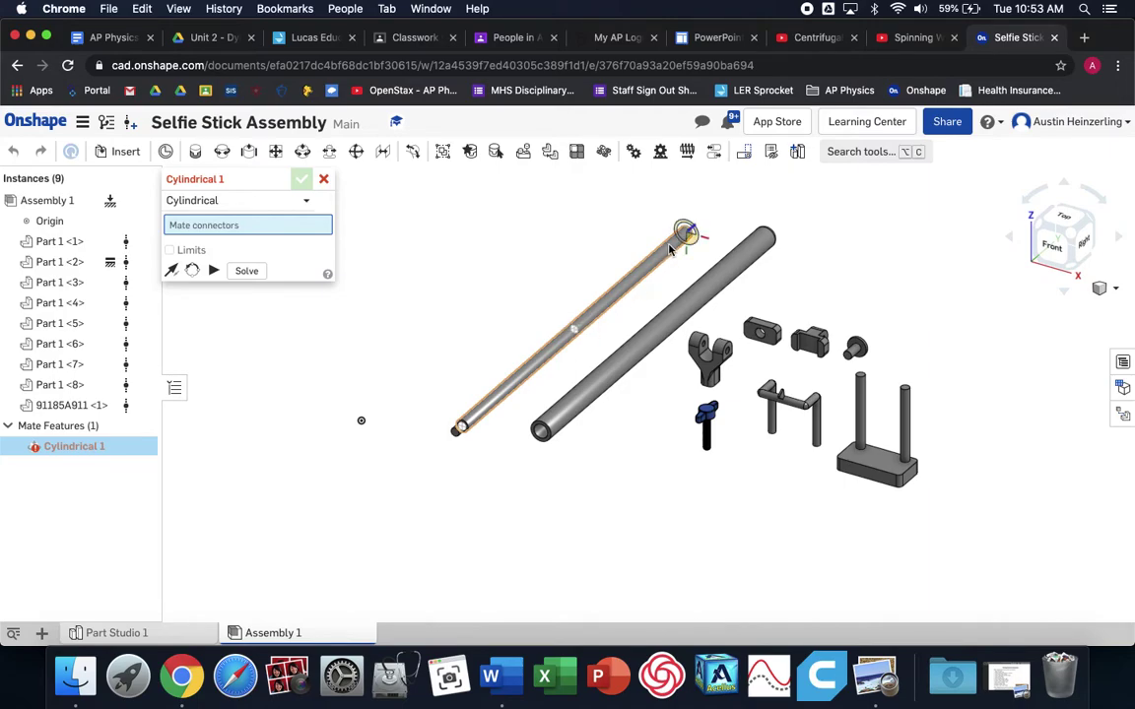
pyautogui.click(576, 332)
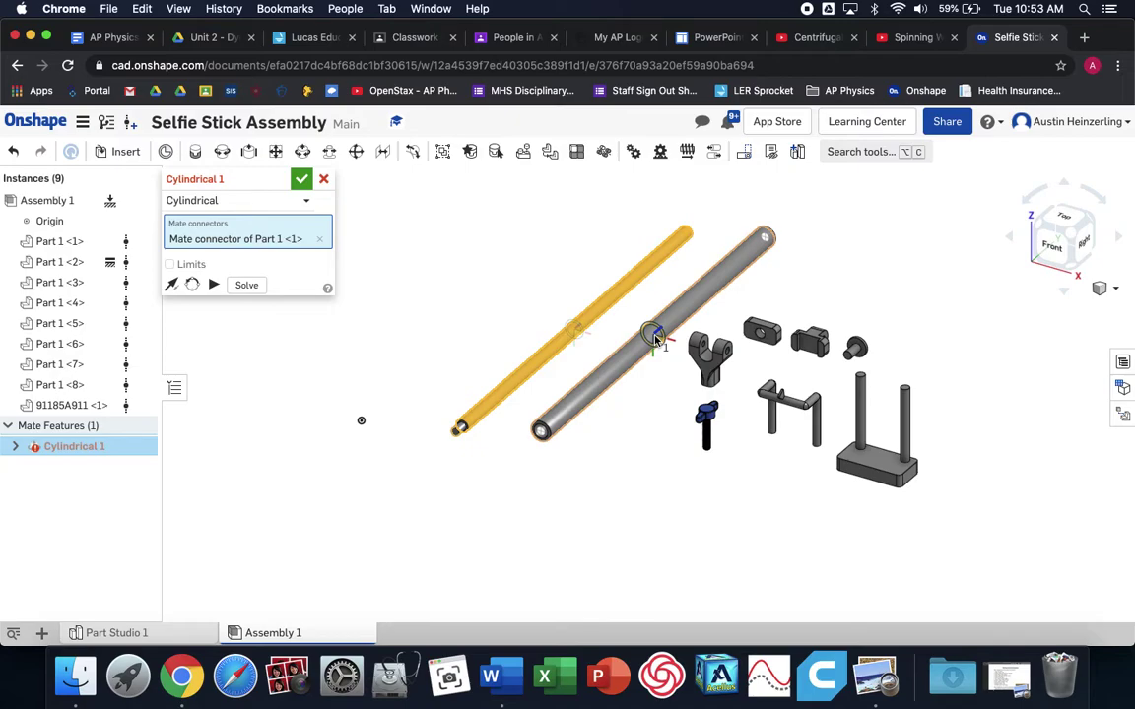
pyautogui.click(655, 338)
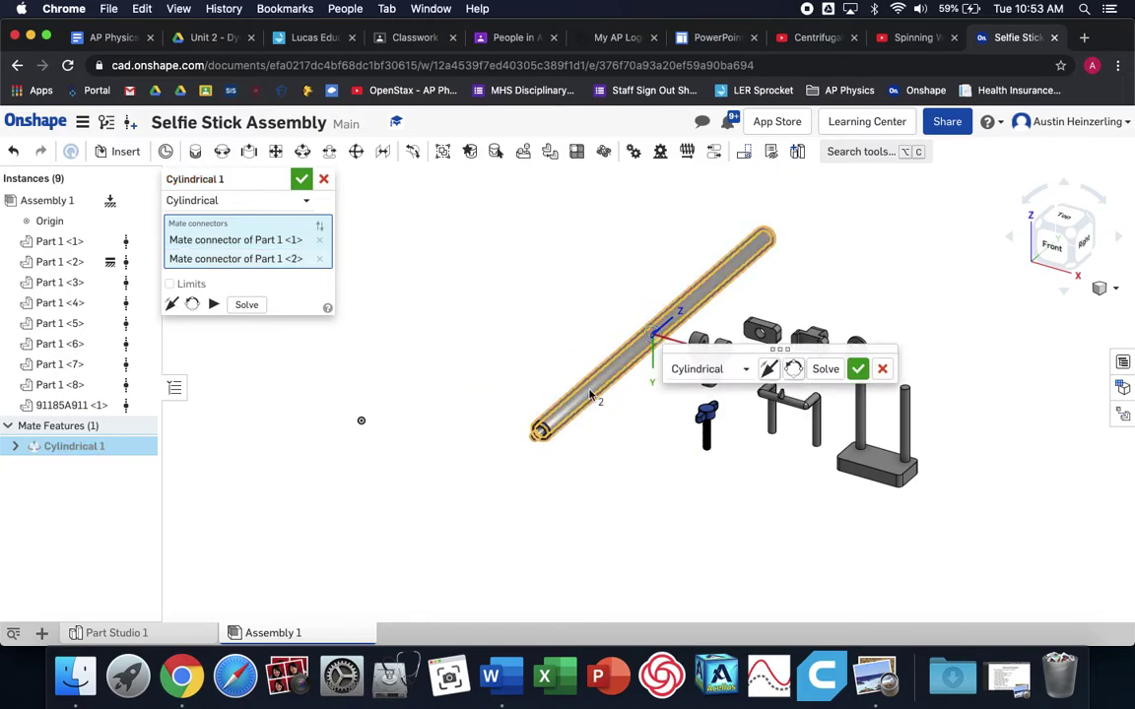
pyautogui.click(214, 305)
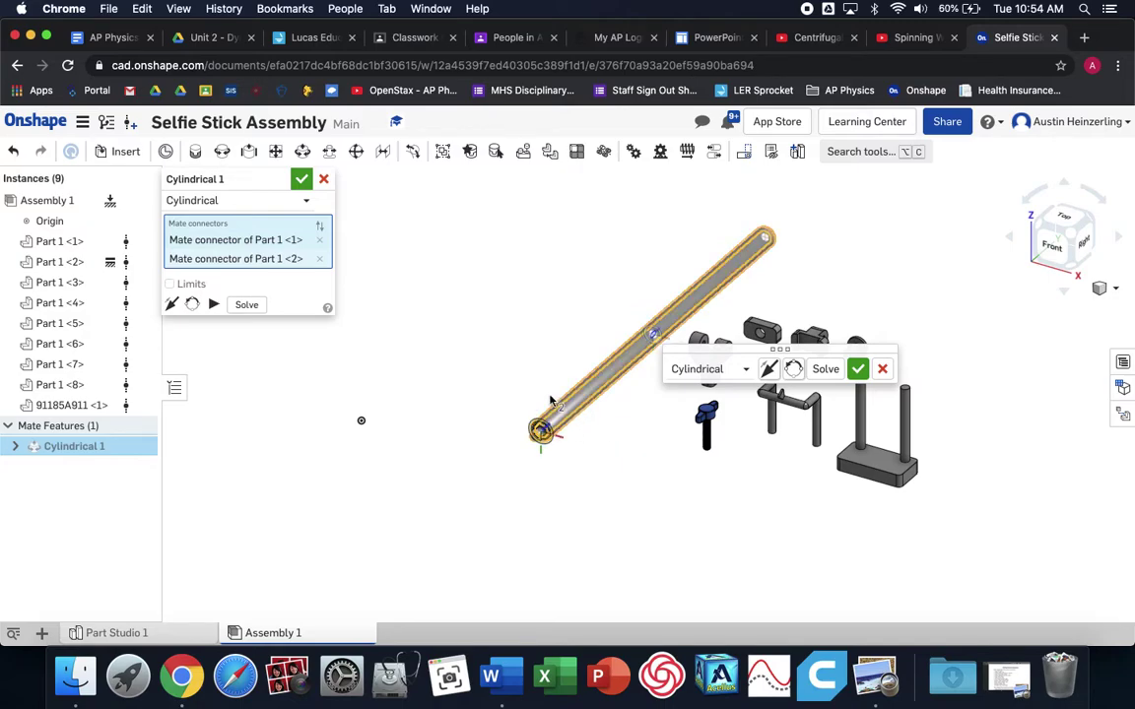
pyautogui.click(300, 179)
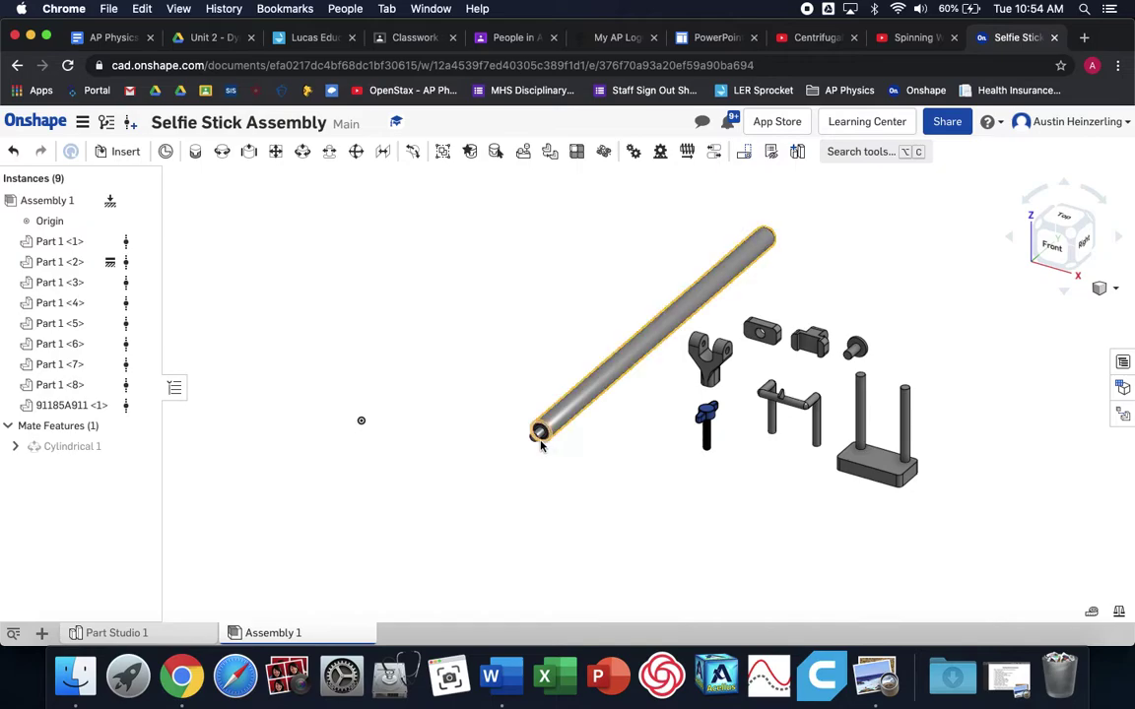
# Slide the thin tube a short way out of the thick tube so that its stepped tip sticks out of the end.
pyautogui.scroll(5, 539, 439)
pyautogui.moveTo(540, 436); pyautogui.dragTo(490, 461)
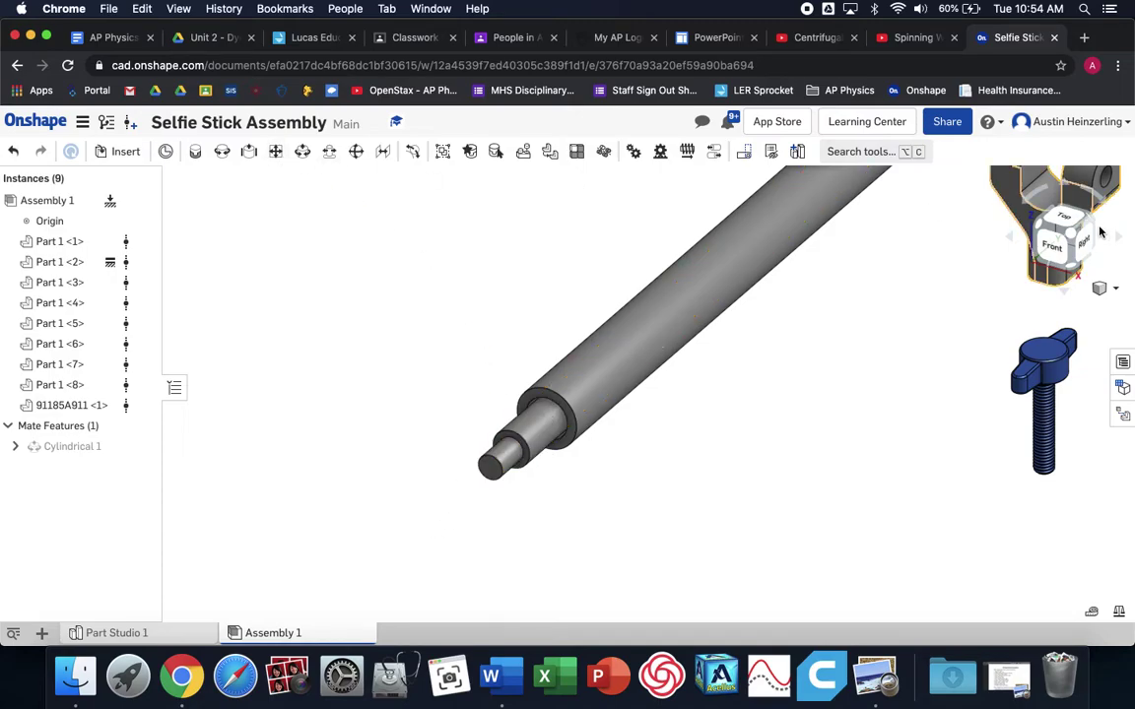
pyautogui.press('f')
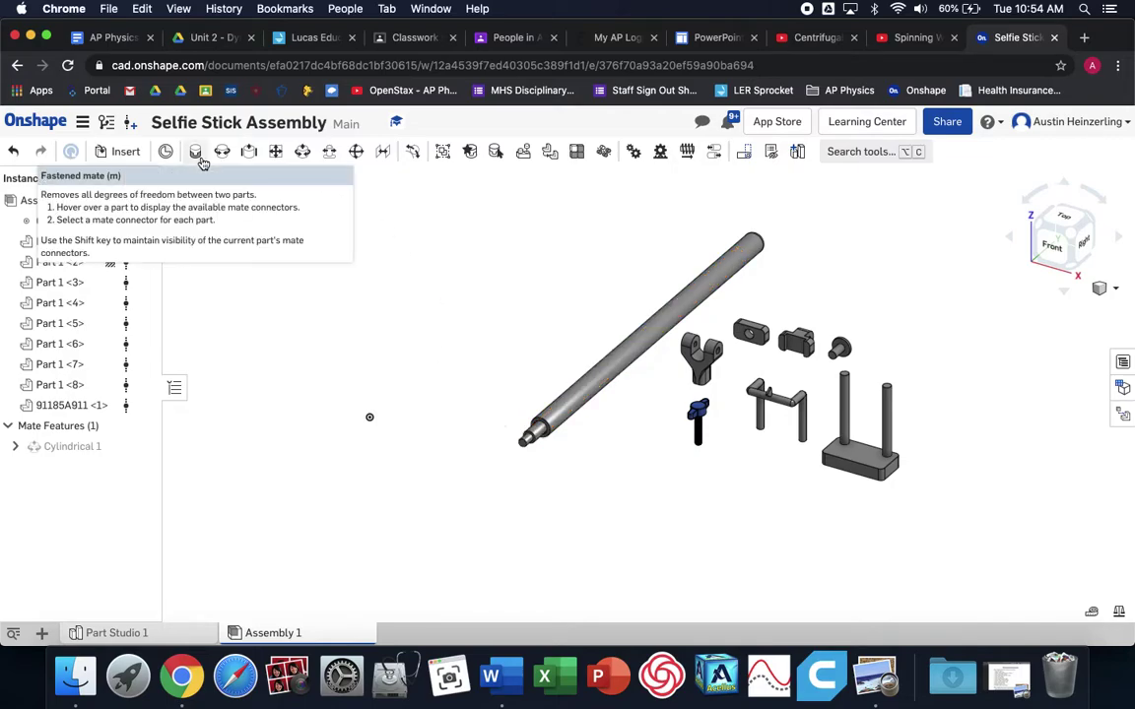
# Start a Fastened mate with the center of the round hole in the base of the forked stick adapter, Part 1 <3>.
pyautogui.click(200, 158)
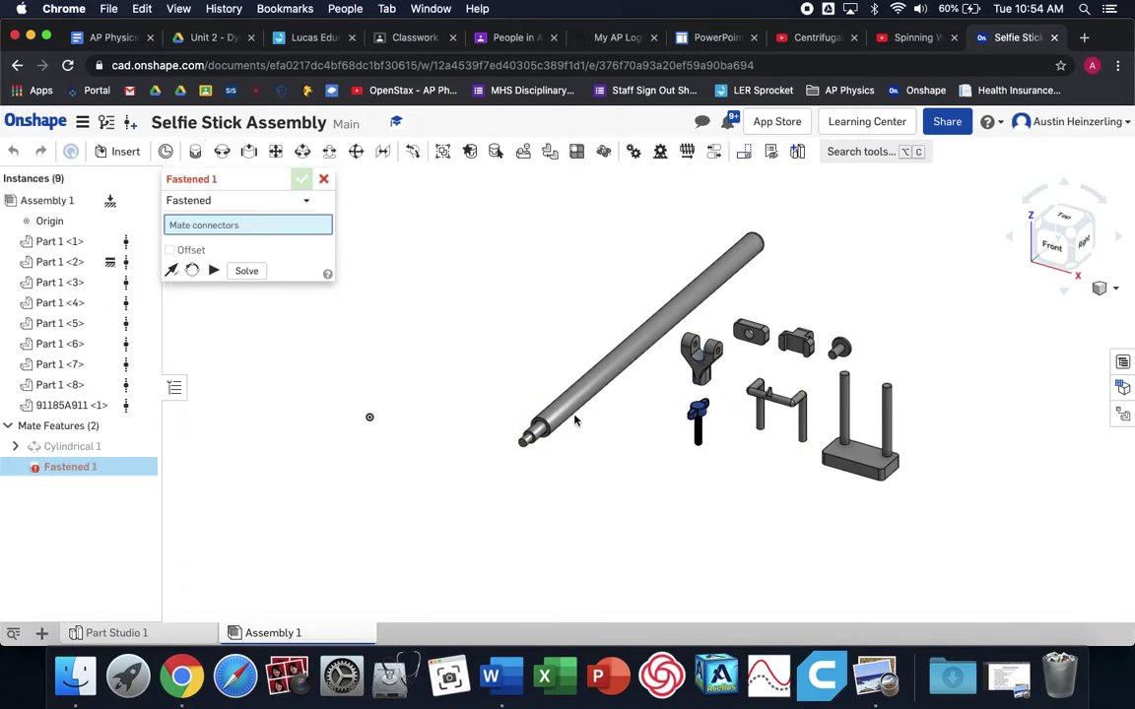
pyautogui.scroll(3, 728, 392)
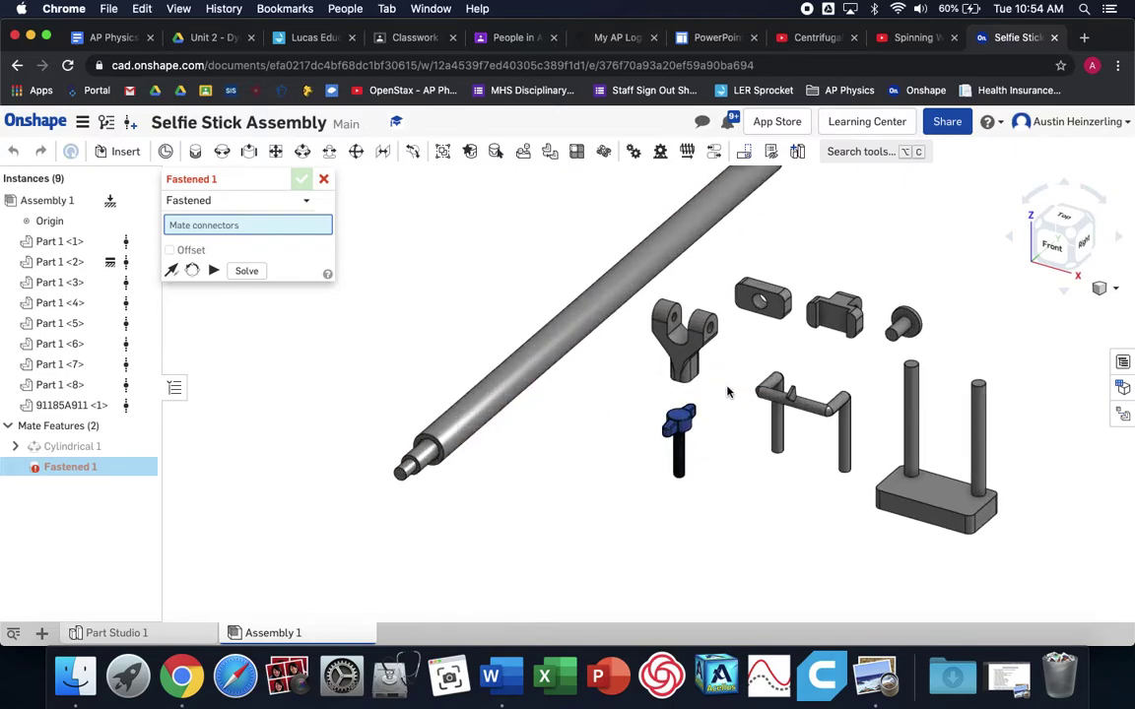
pyautogui.moveTo(705, 398); pyautogui.dragTo(687, 301, button='right')
pyautogui.scroll(10, 694, 408)
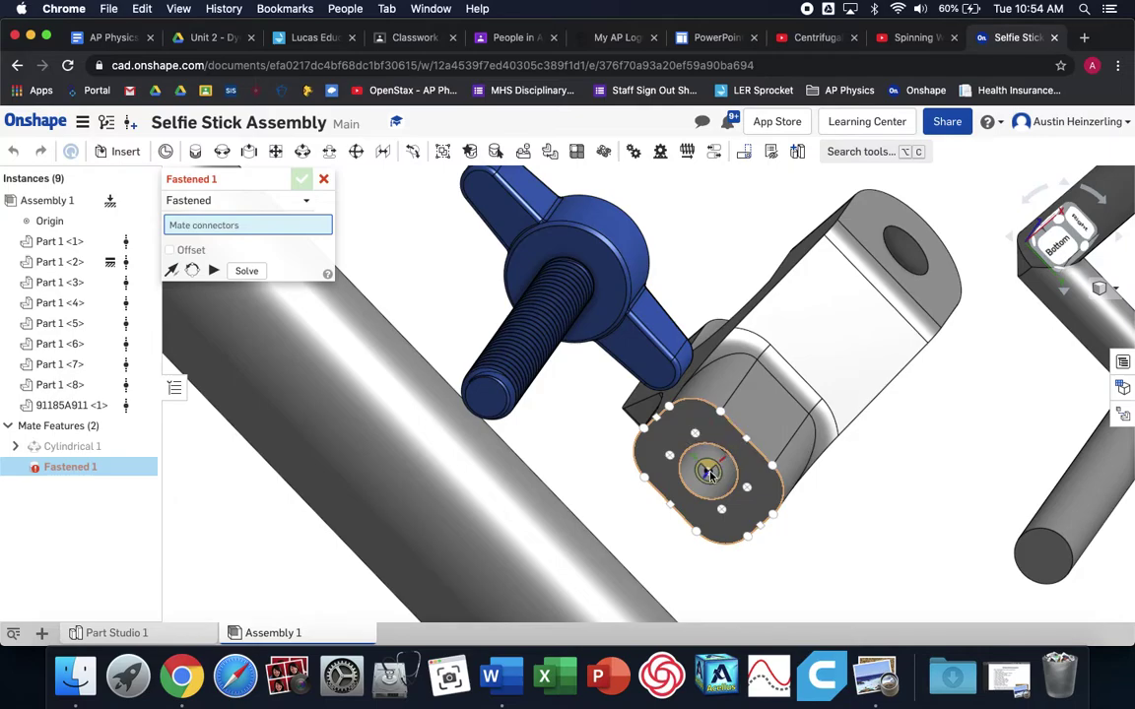
pyautogui.click(707, 472)
pyautogui.scroll(-5, 709, 475)
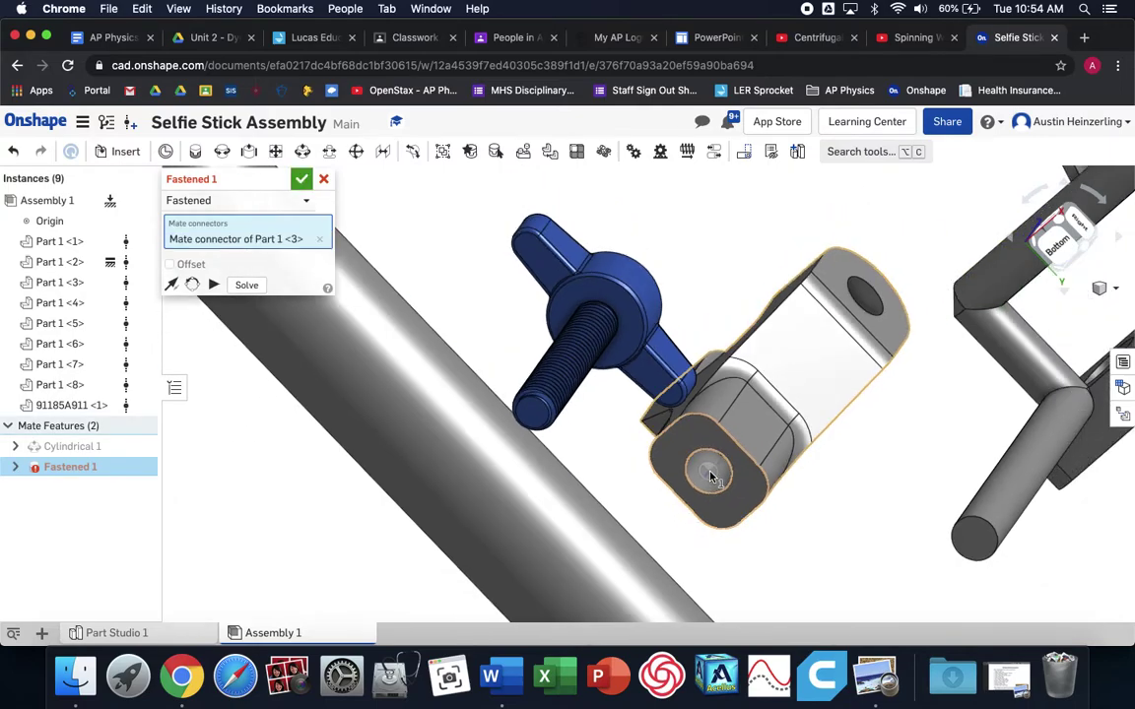
# Attach the fastened adapter to the center of the shoulder behind the thin tube's narrow tip, Part 1 <1>.
pyautogui.scroll(-3, 729, 448)
pyautogui.hotkey('shift', '7')
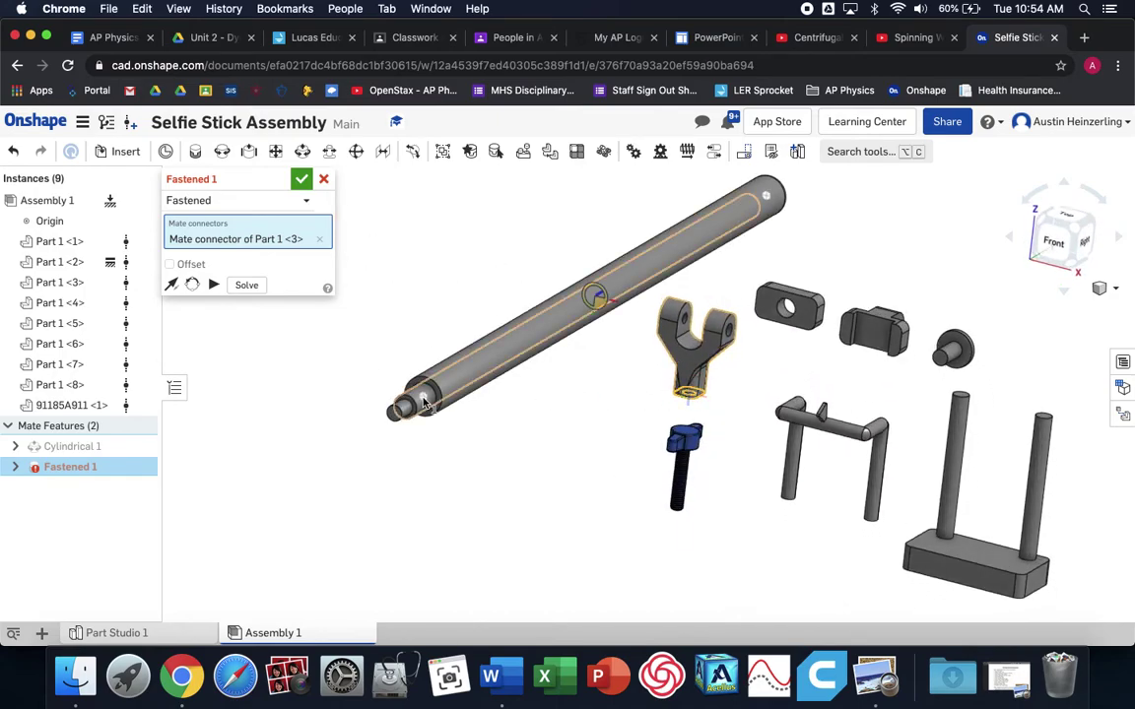
pyautogui.scroll(2, 418, 406)
pyautogui.scroll(3, 414, 408)
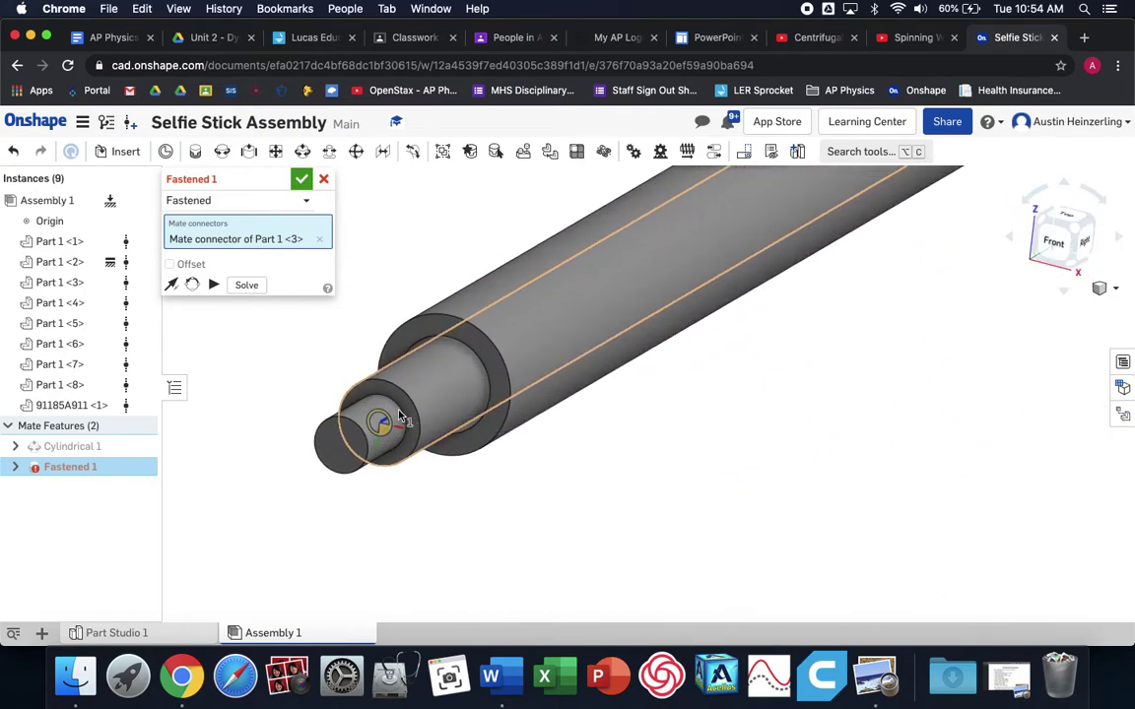
pyautogui.scroll(3, 353, 439)
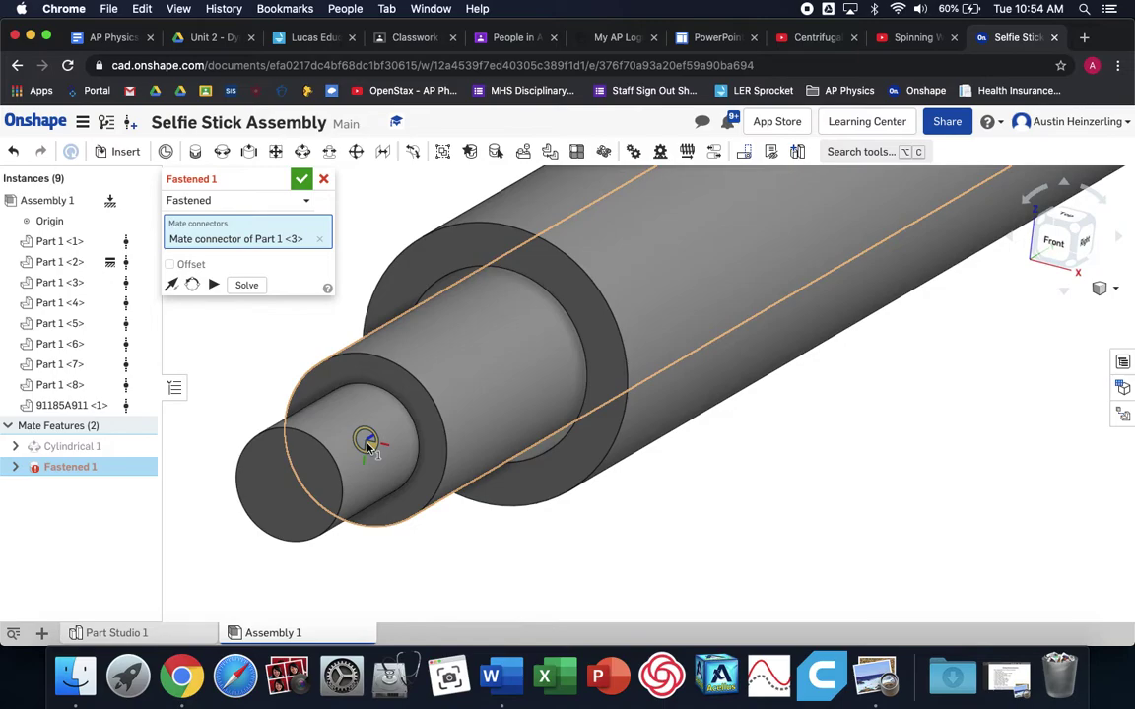
pyautogui.click(369, 448)
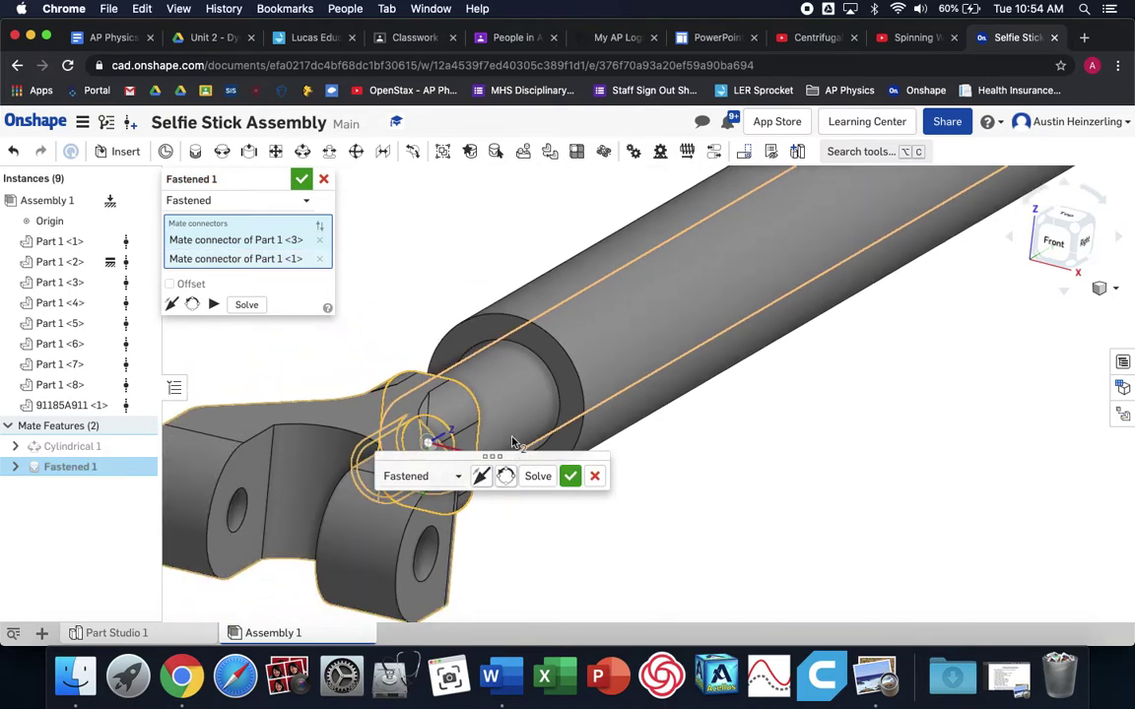
# Try the flipped adapter orientation, restore the fork pointing away from the tube, and accept the Fastened mate.
pyautogui.click(487, 481)
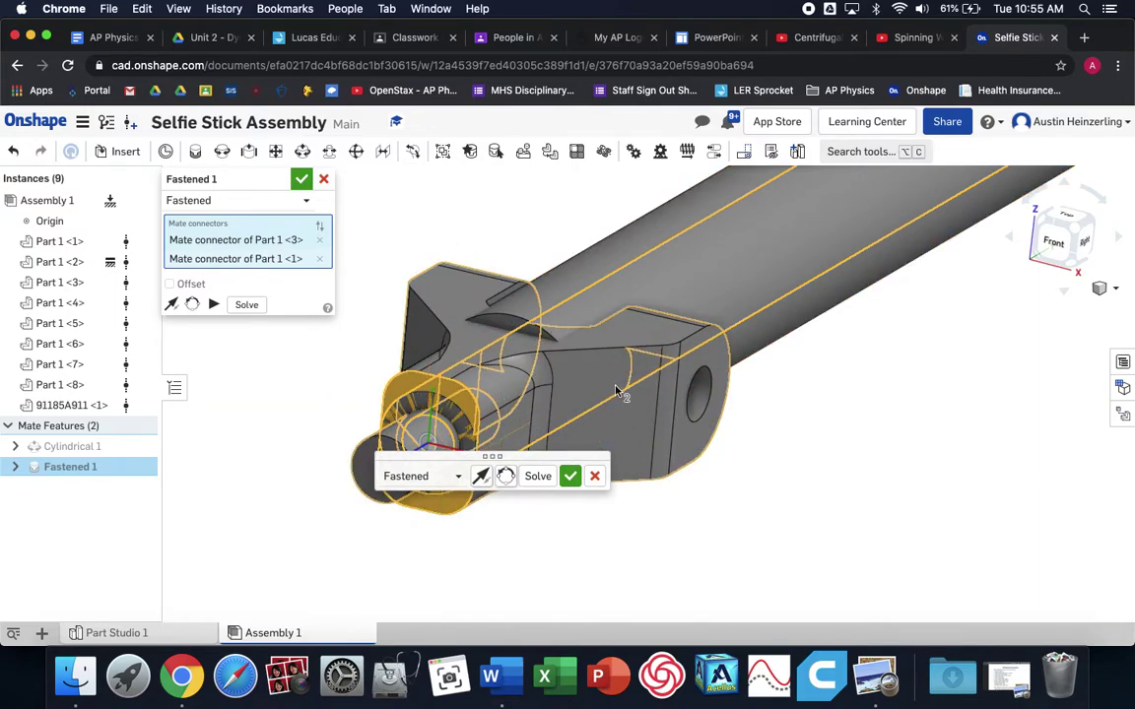
pyautogui.click(482, 477)
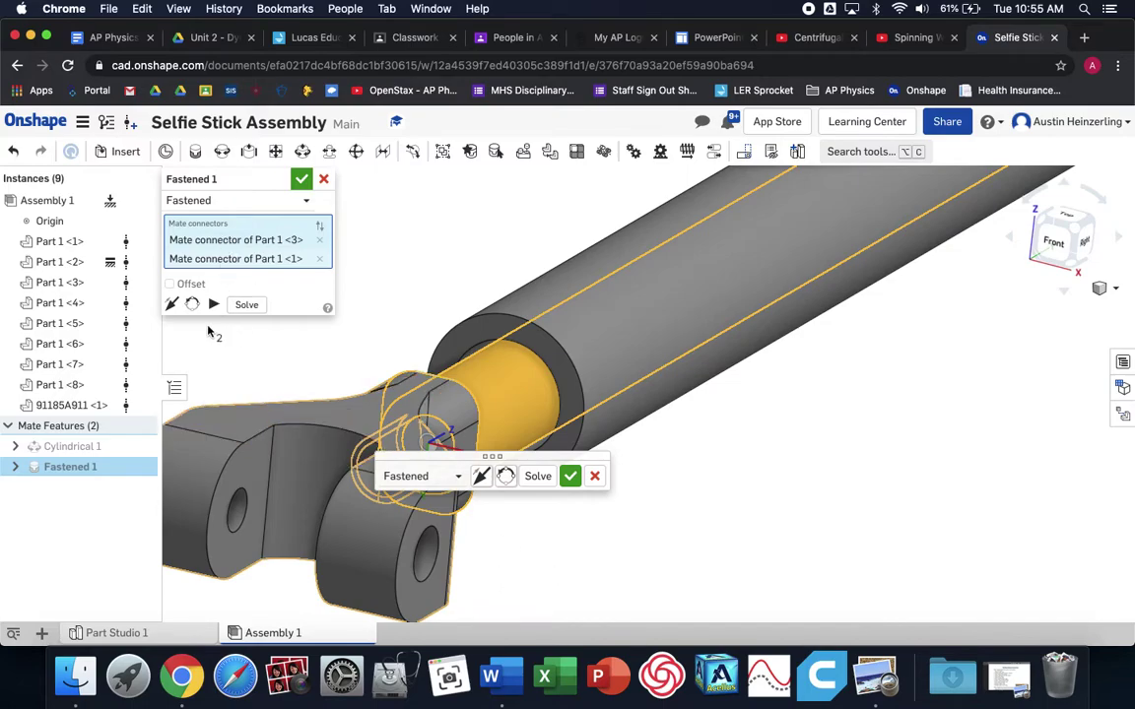
pyautogui.click(568, 480)
pyautogui.moveTo(568, 479); pyautogui.dragTo(696, 456, button='right')
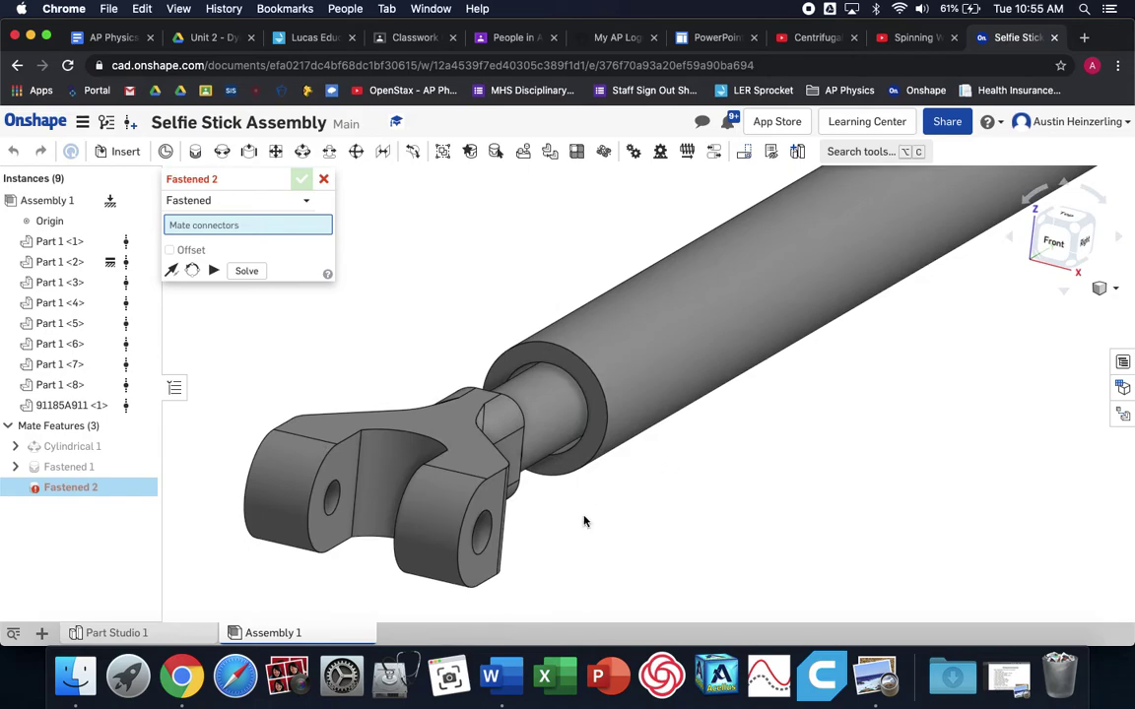
pyautogui.scroll(3, 511, 523)
pyautogui.moveTo(511, 523); pyautogui.dragTo(494, 520, button='right')
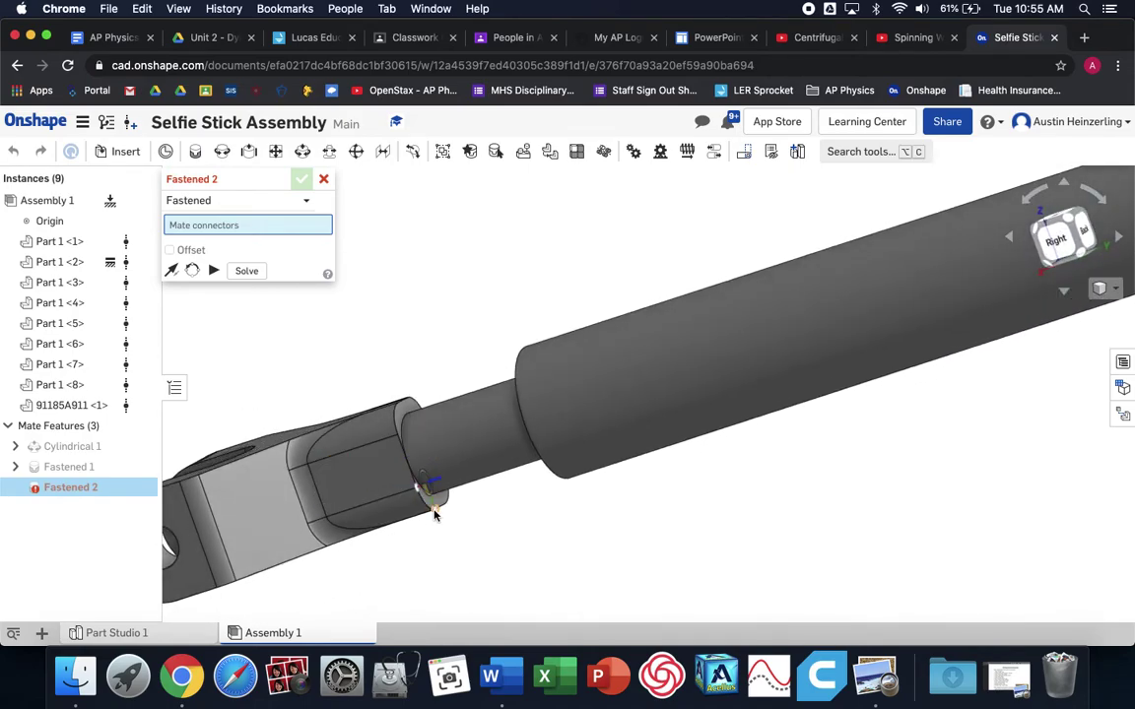
pyautogui.moveTo(433, 497); pyautogui.dragTo(511, 511, button='right')
pyautogui.scroll(-5, 919, 506)
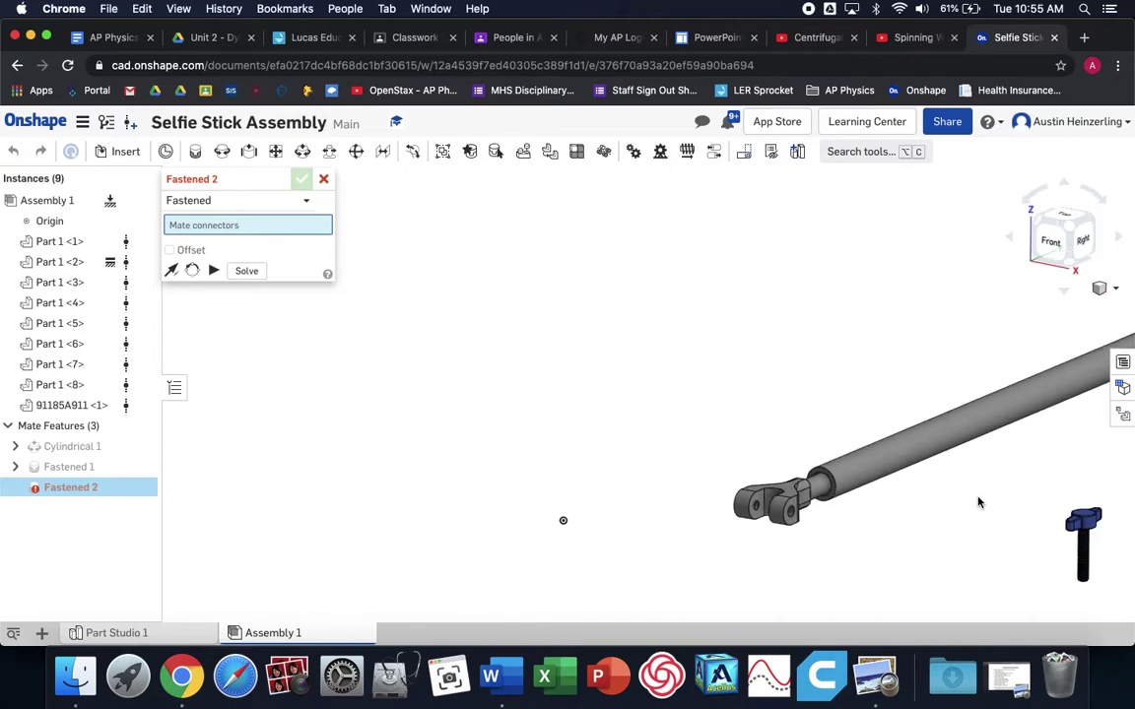
pyautogui.press('f')
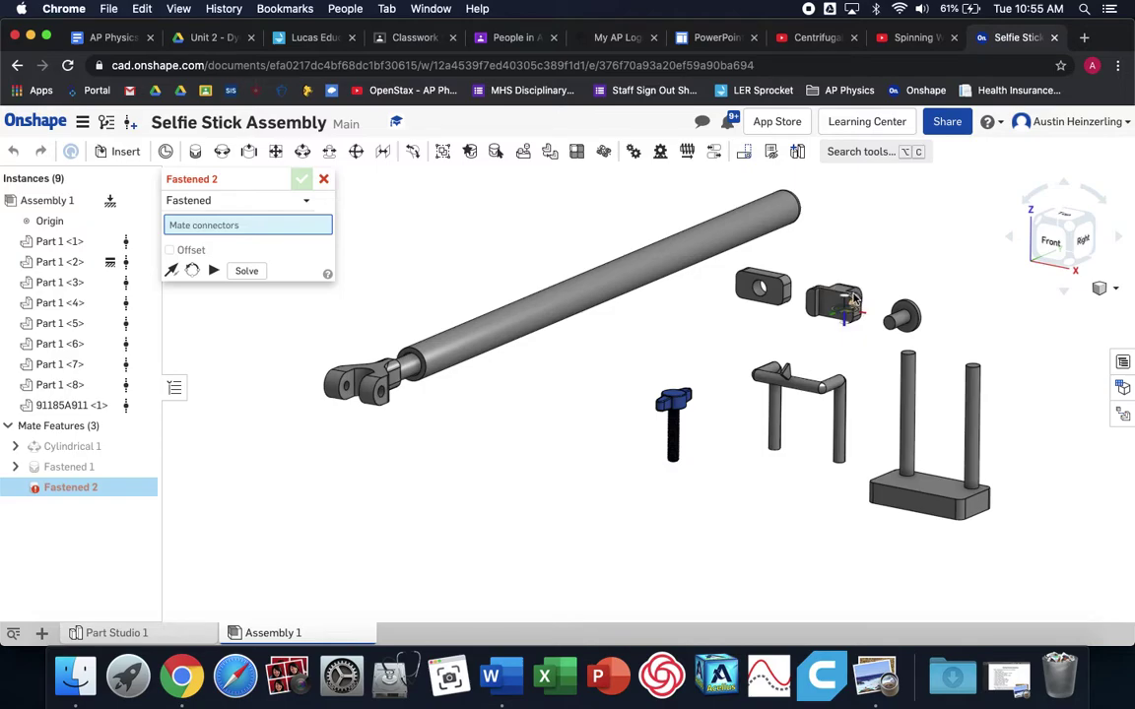
pyautogui.moveTo(843, 300)
pyautogui.mouseDown(button='right')
pyautogui.moveTo(847, 327)
pyautogui.moveTo(834, 335)
pyautogui.mouseUp(button='right')
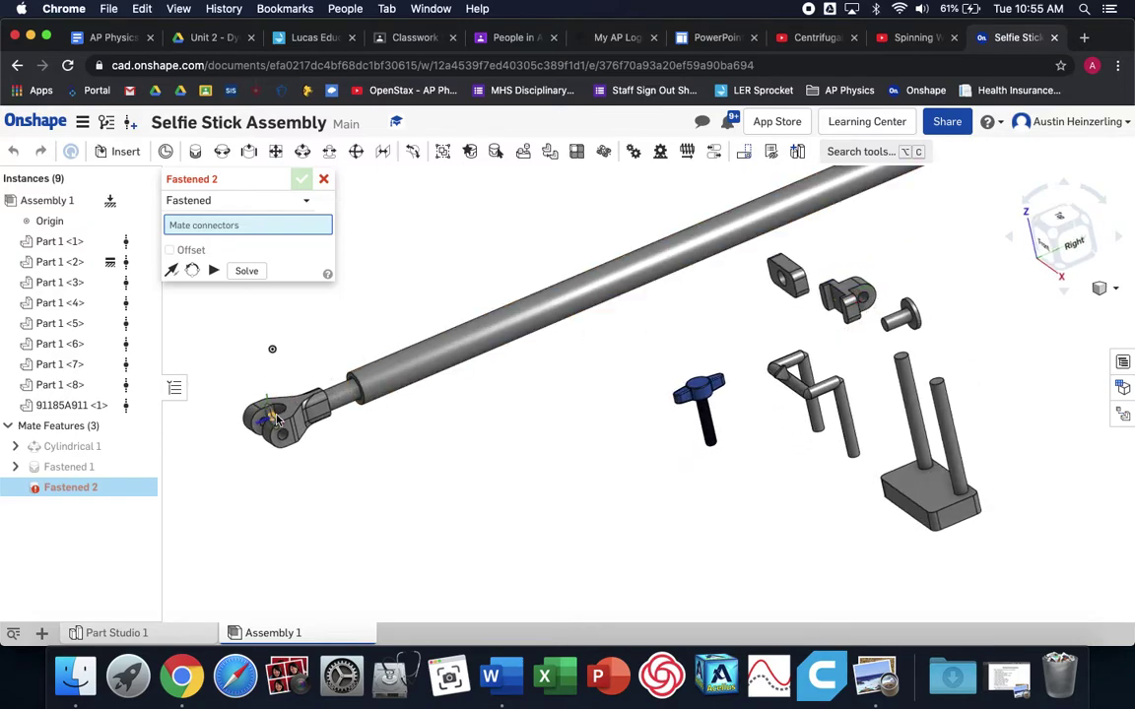
pyautogui.click(325, 179)
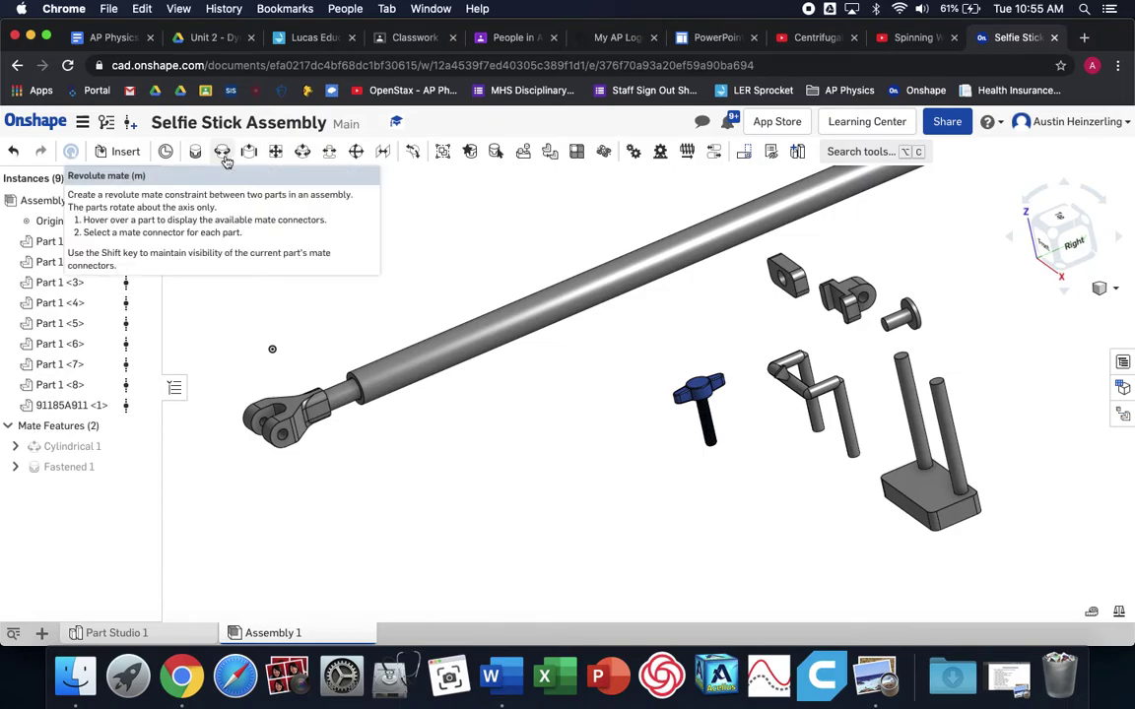
# Set up a Revolute mate between the hole in the lug of Part 1 <5> and the inner hole opening of the adapter's fork arm, Part 1 <3>.
pyautogui.click(222, 153)
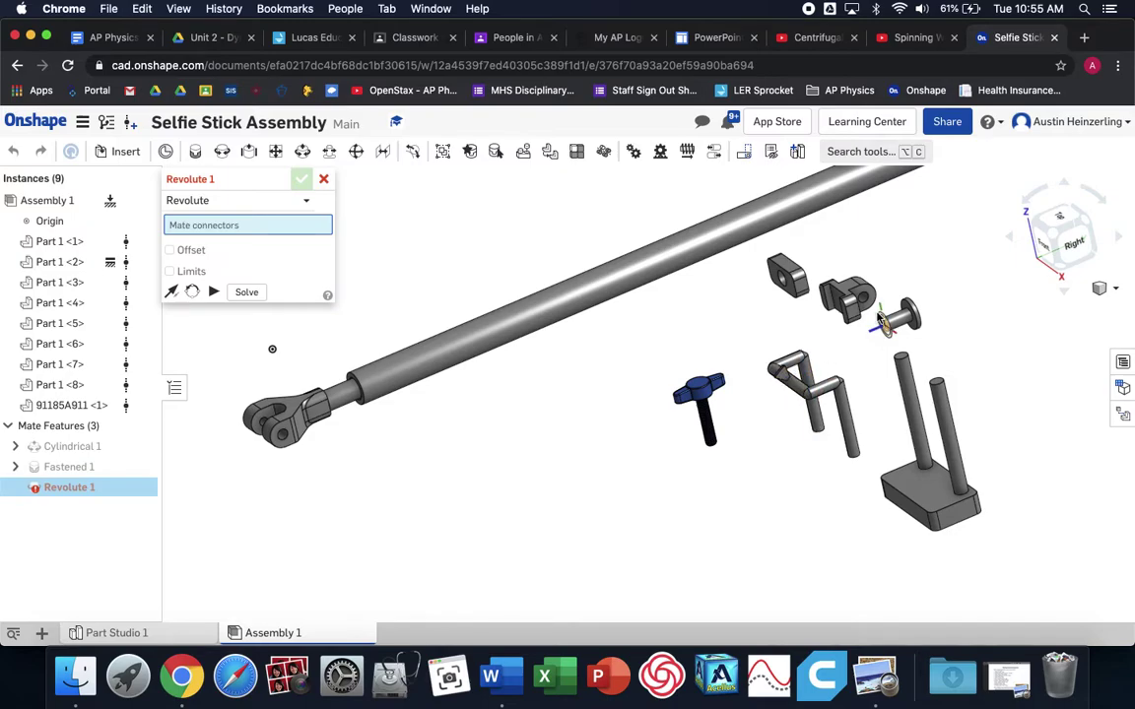
pyautogui.scroll(10, 904, 296)
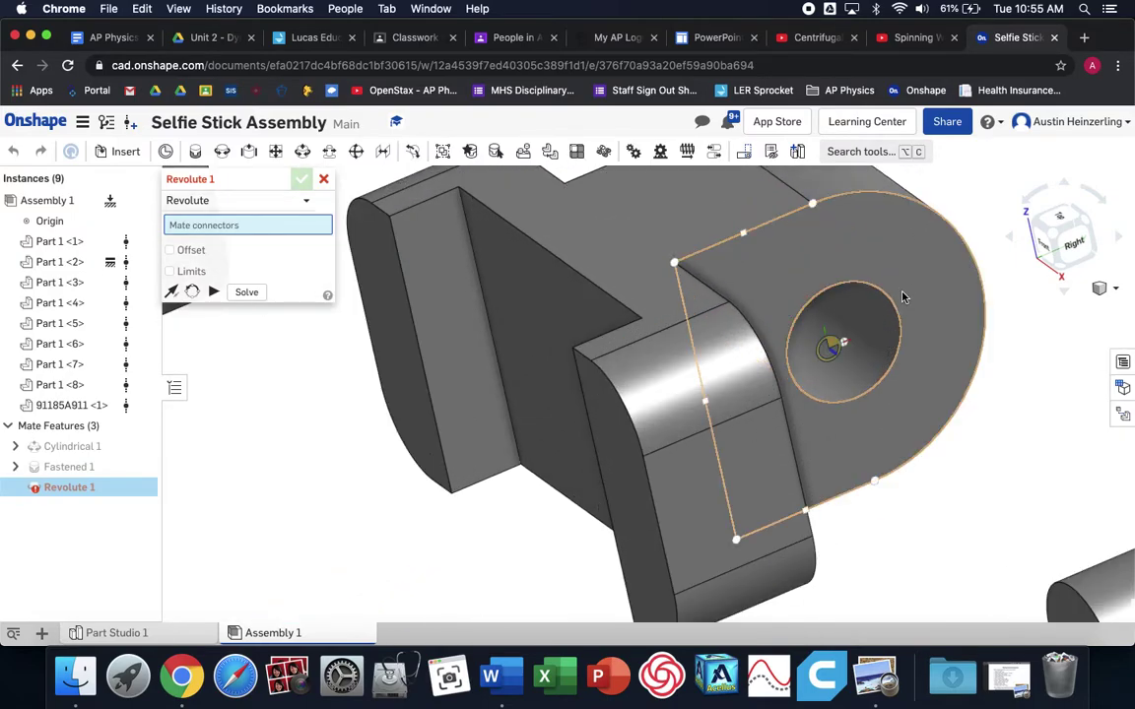
pyautogui.click(843, 341)
pyautogui.scroll(-10, 865, 417)
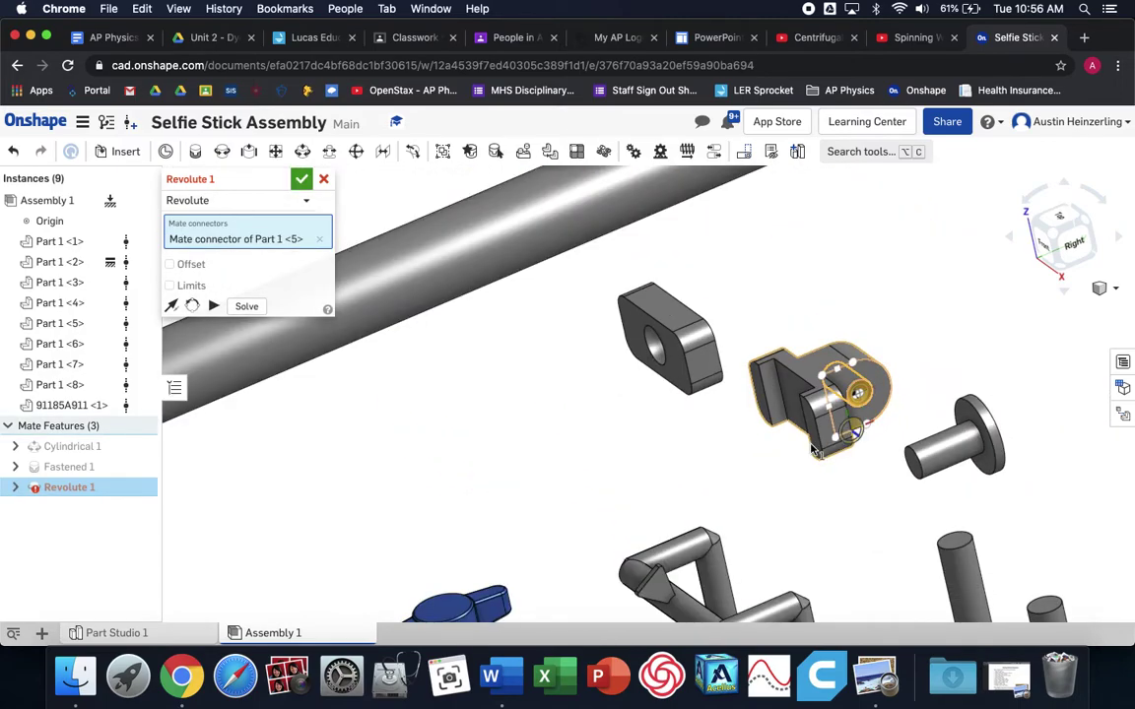
pyautogui.moveTo(571, 543); pyautogui.dragTo(823, 517, button='right')
pyautogui.scroll(15, 821, 516)
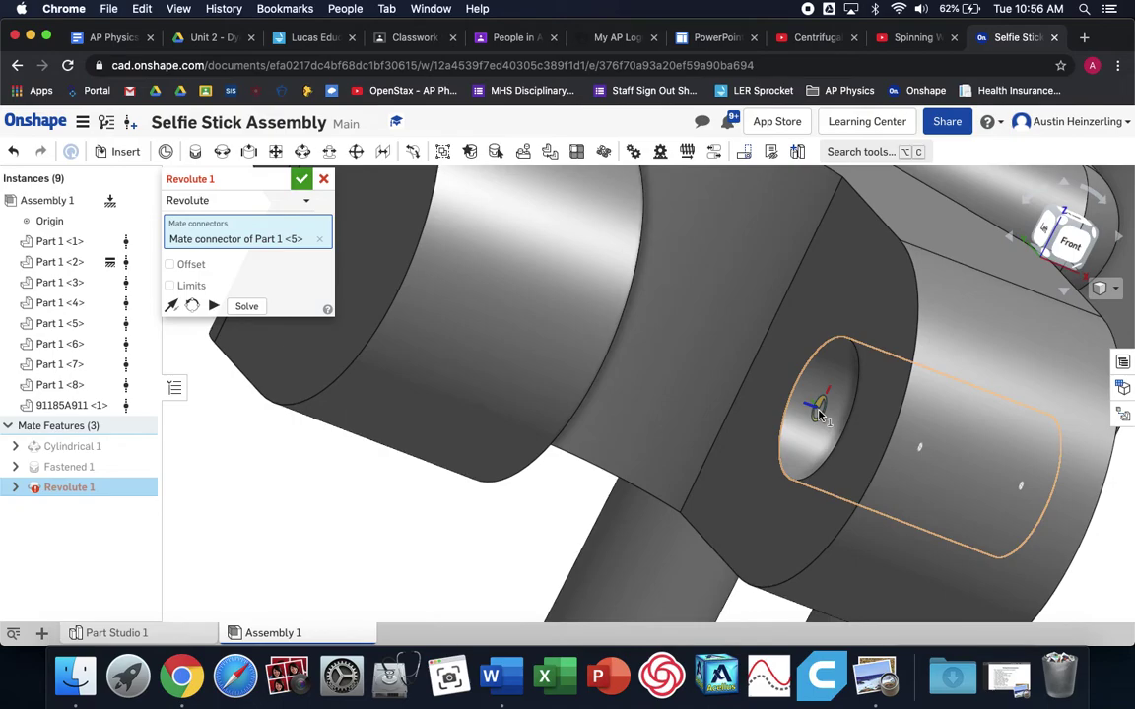
pyautogui.click(819, 416)
pyautogui.scroll(-5, 970, 403)
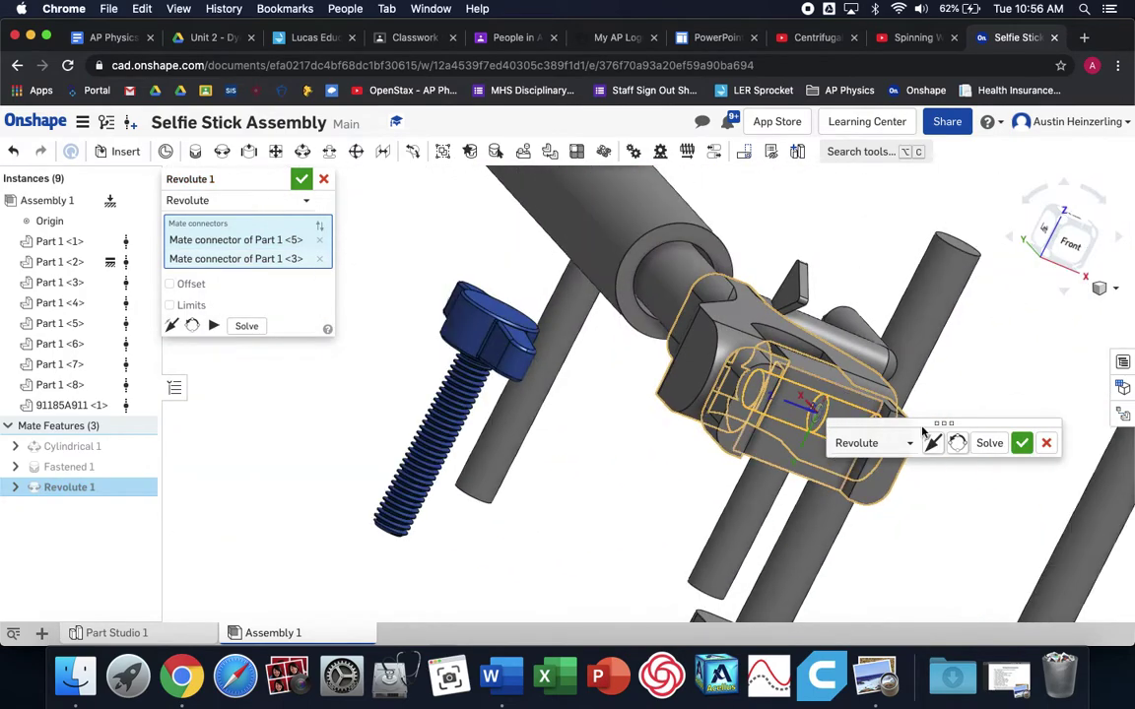
pyautogui.moveTo(970, 404); pyautogui.dragTo(706, 286, button='right')
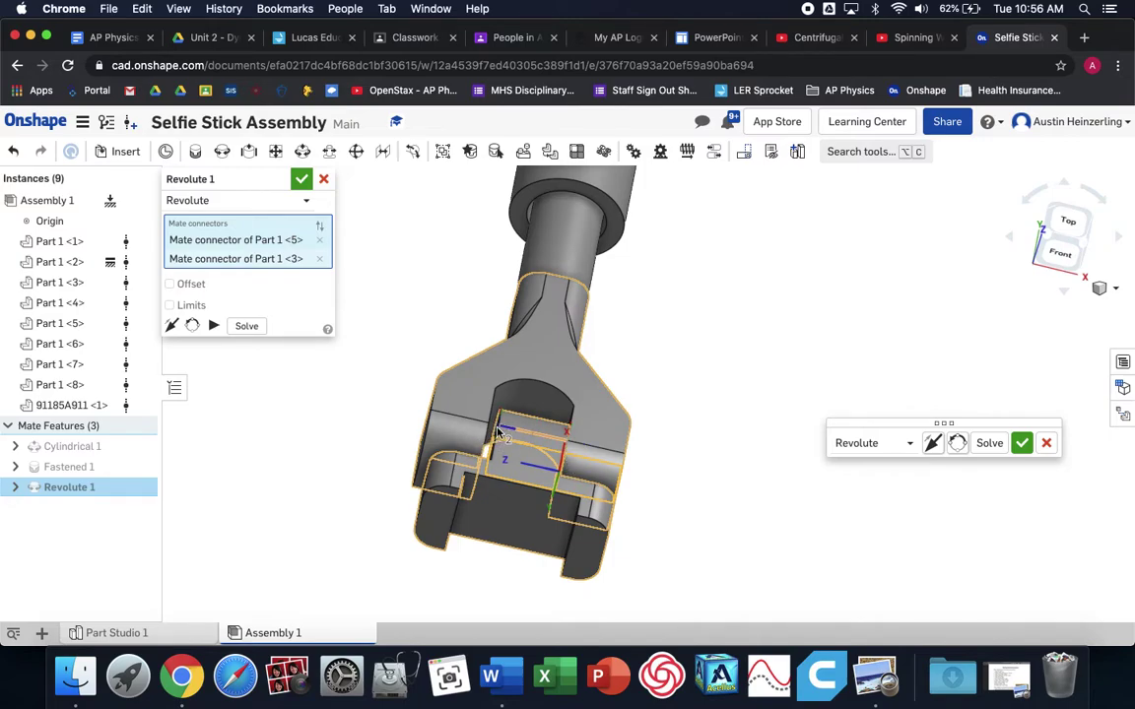
# Give the Revolute mate a Z offset of 0.025 in to center the lug in the fork, and accept the mate.
pyautogui.click(191, 284)
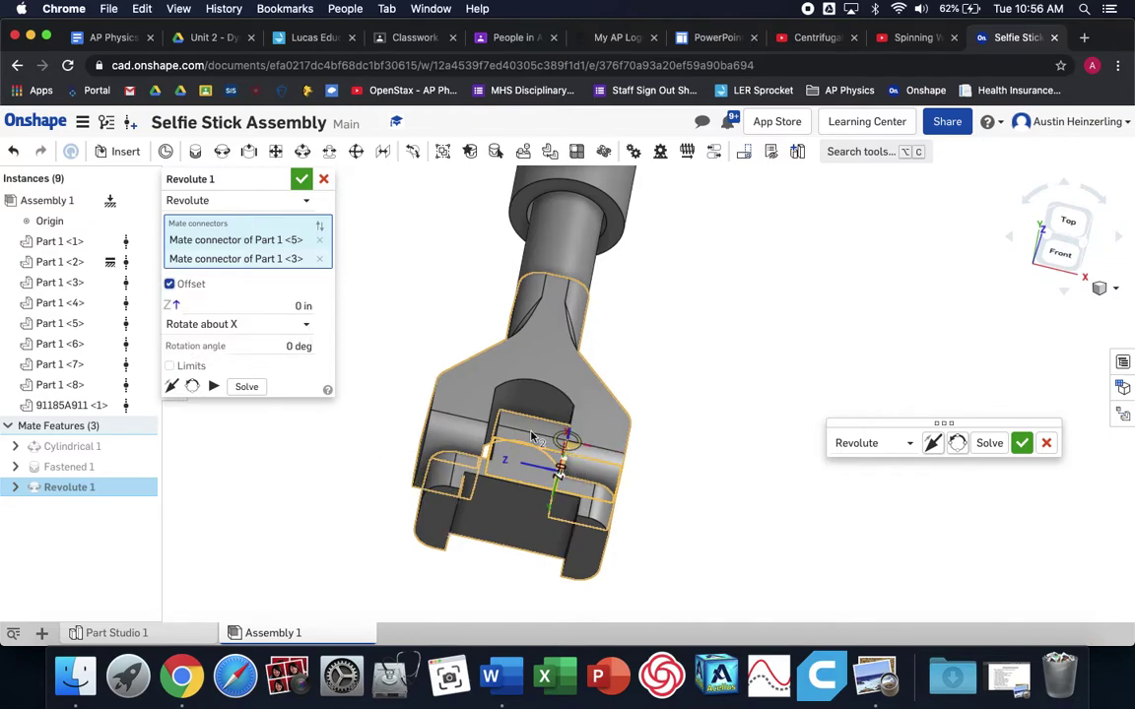
pyautogui.click(303, 305)
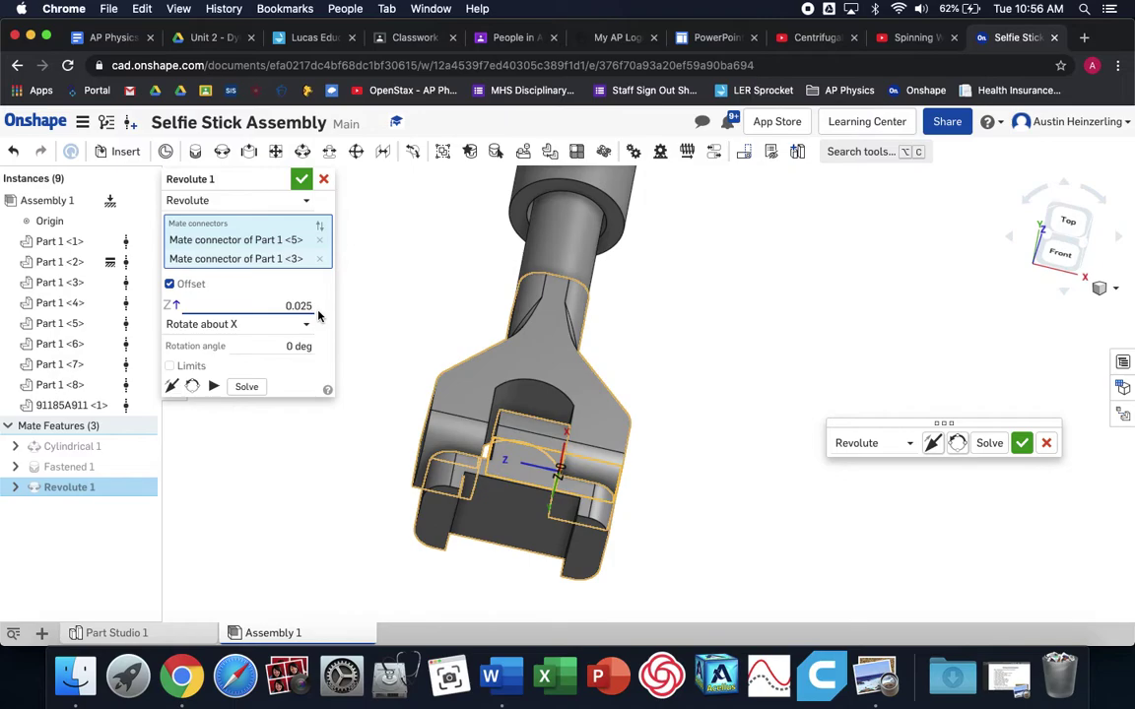
pyautogui.press('Return')
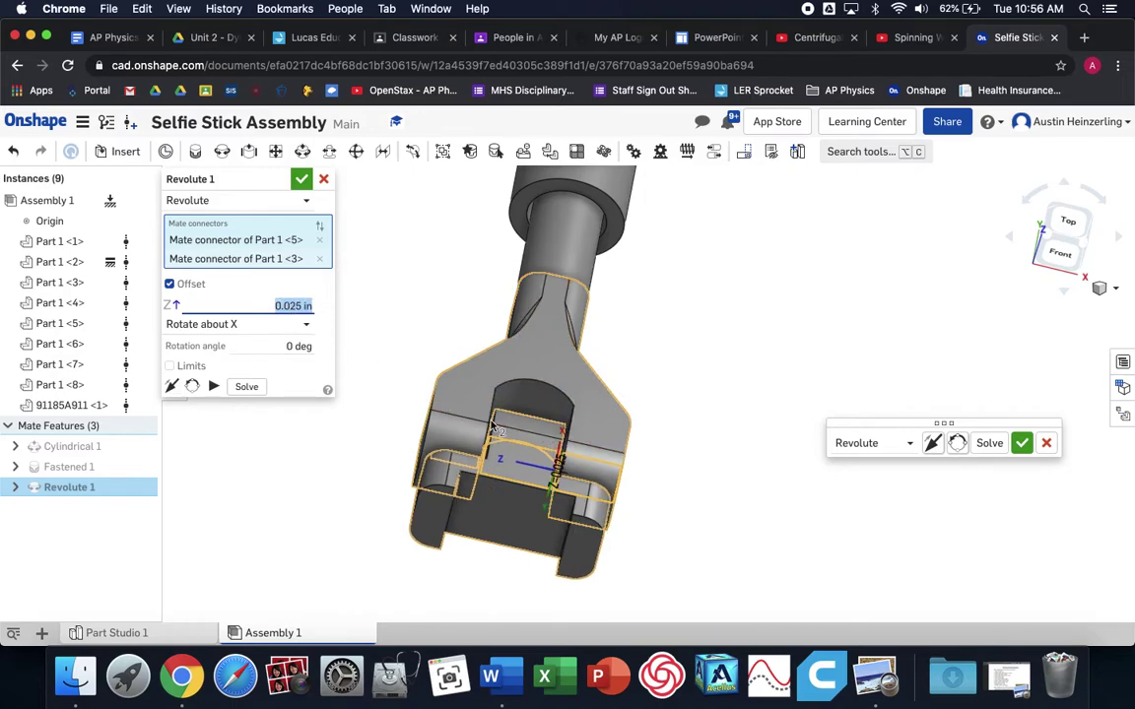
pyautogui.scroll(8, 448, 401)
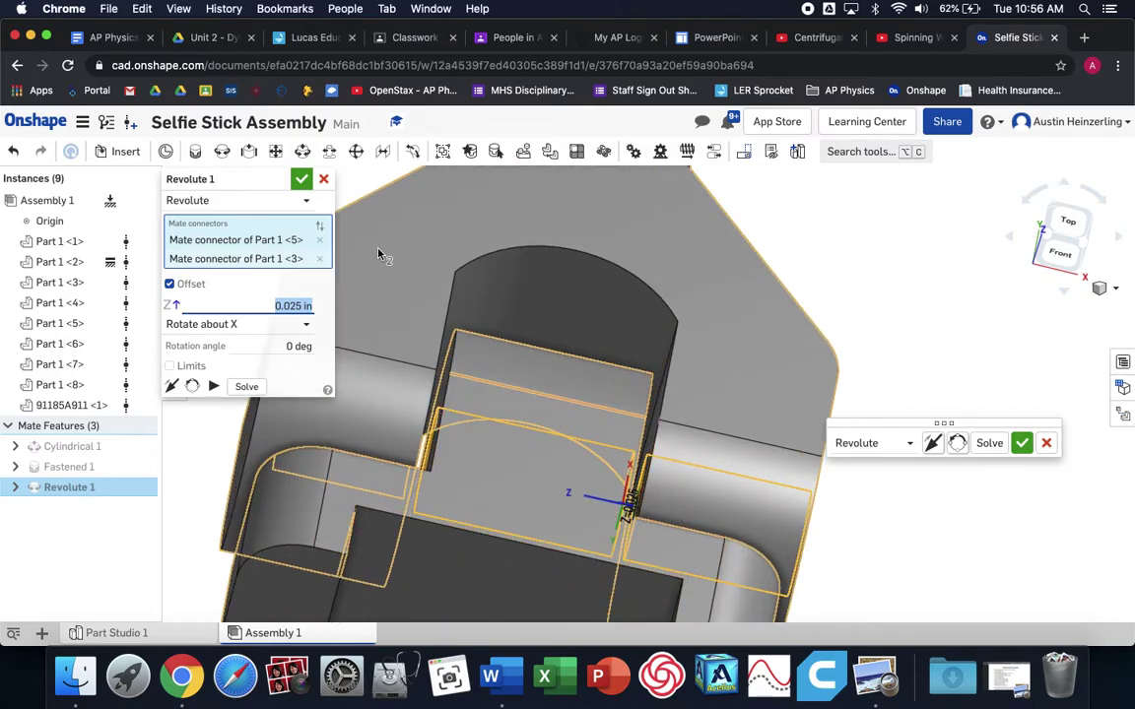
pyautogui.click(300, 179)
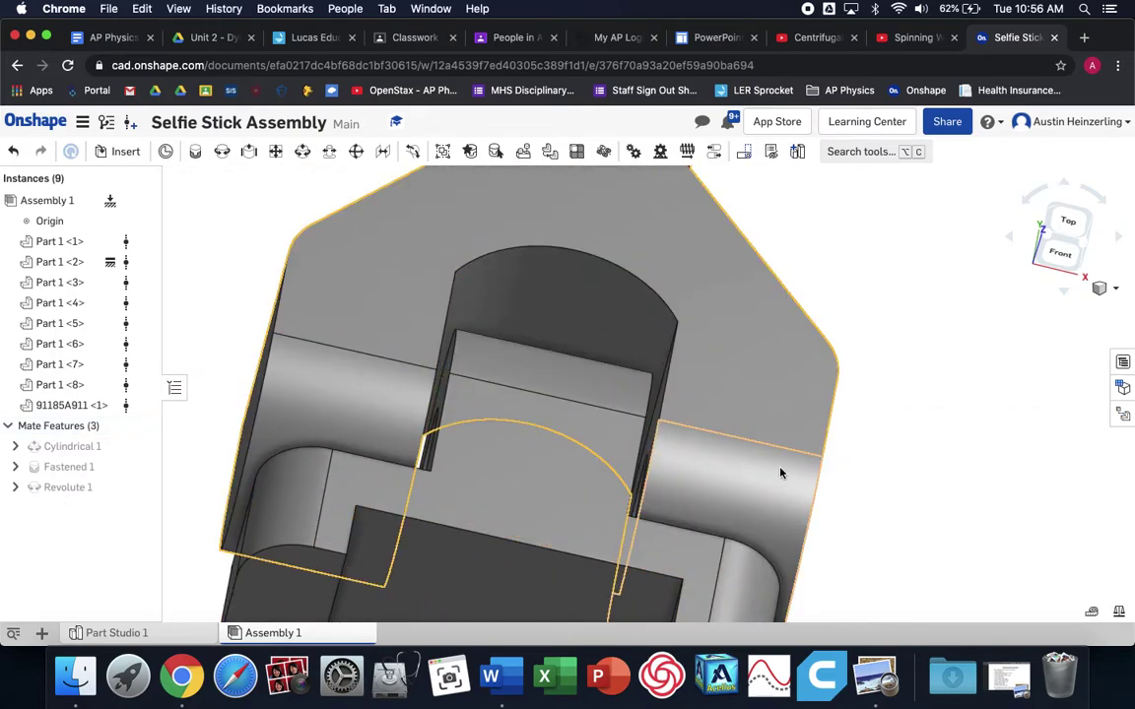
# Set up a Fastened mate between the short-edge midpoint of the plate with the hole, Part 1 <4>, and the matching outer-edge midpoint of Part 1 <5>.
pyautogui.click(1085, 250)
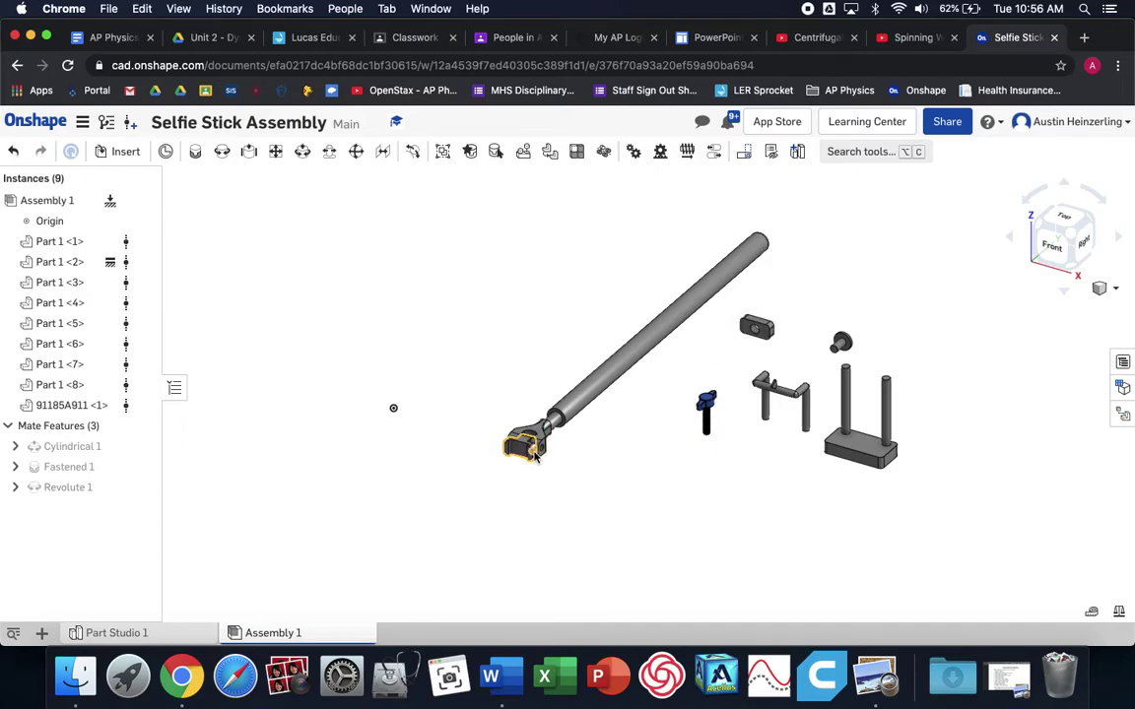
pyautogui.scroll(6, 535, 453)
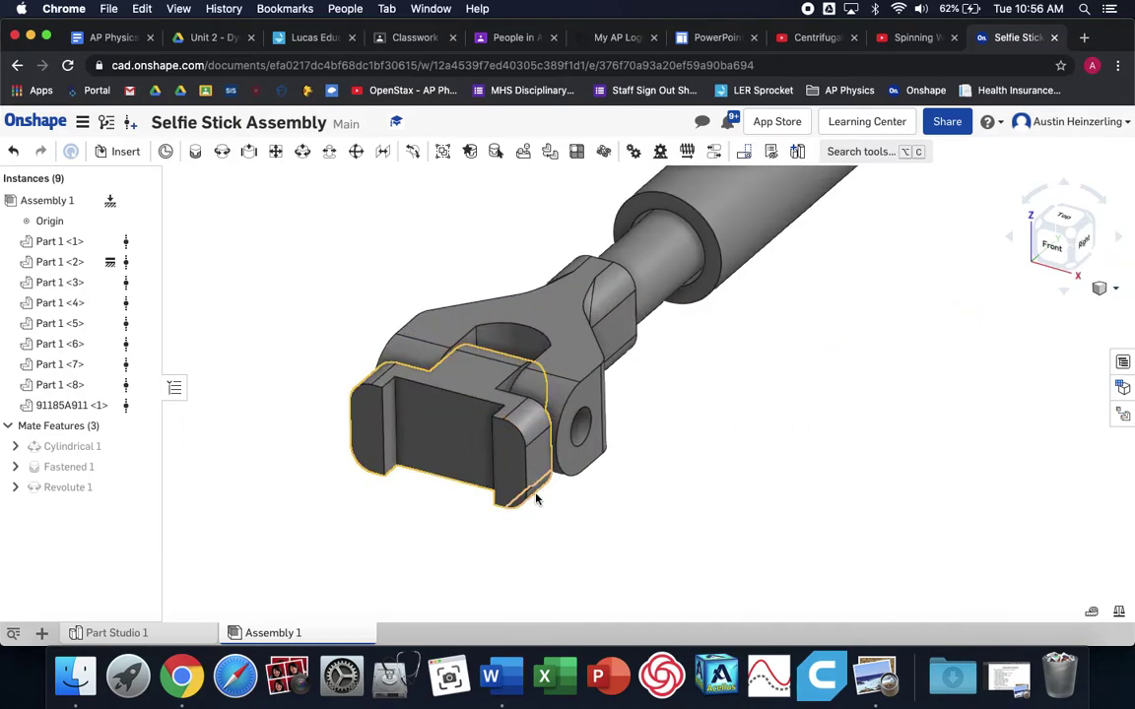
pyautogui.scroll(-10, 535, 499)
pyautogui.moveTo(919, 357); pyautogui.dragTo(785, 364, button='middle')
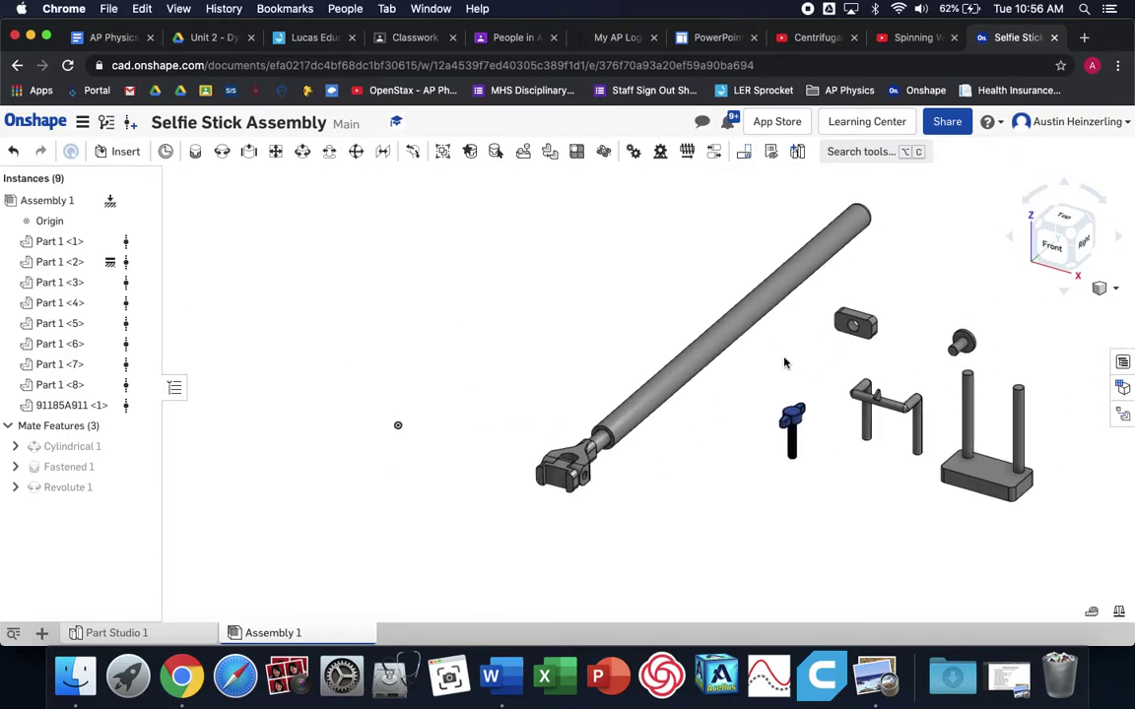
pyautogui.click(197, 158)
pyautogui.scroll(5, 867, 330)
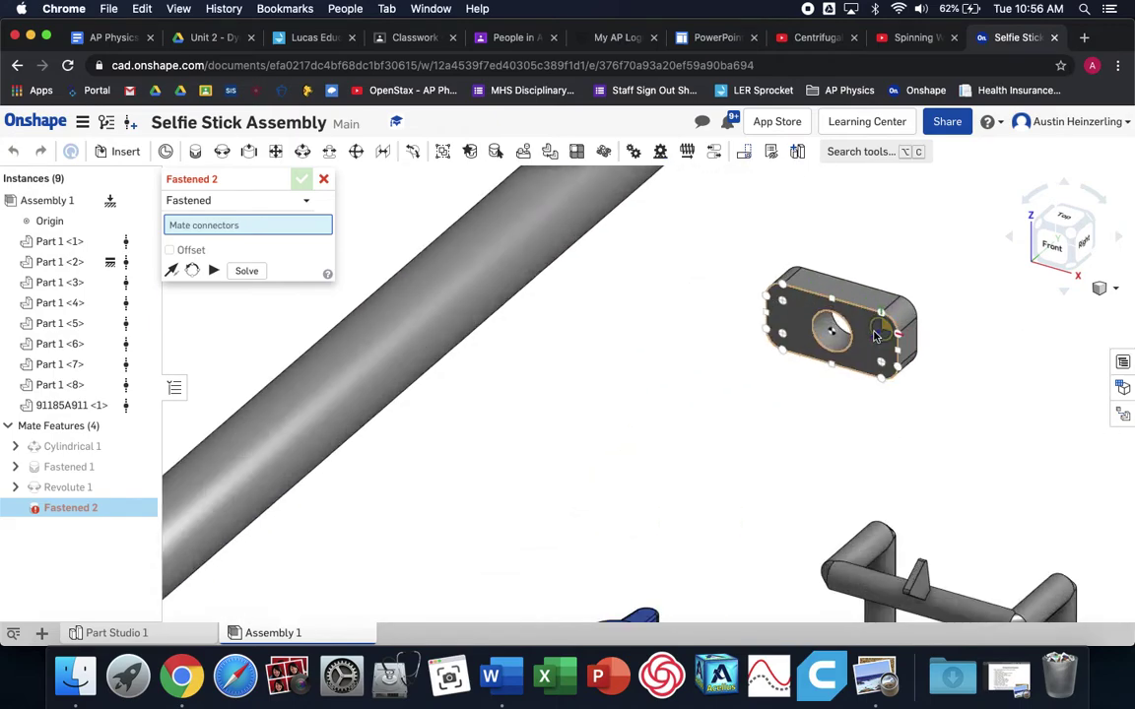
pyautogui.scroll(3, 875, 336)
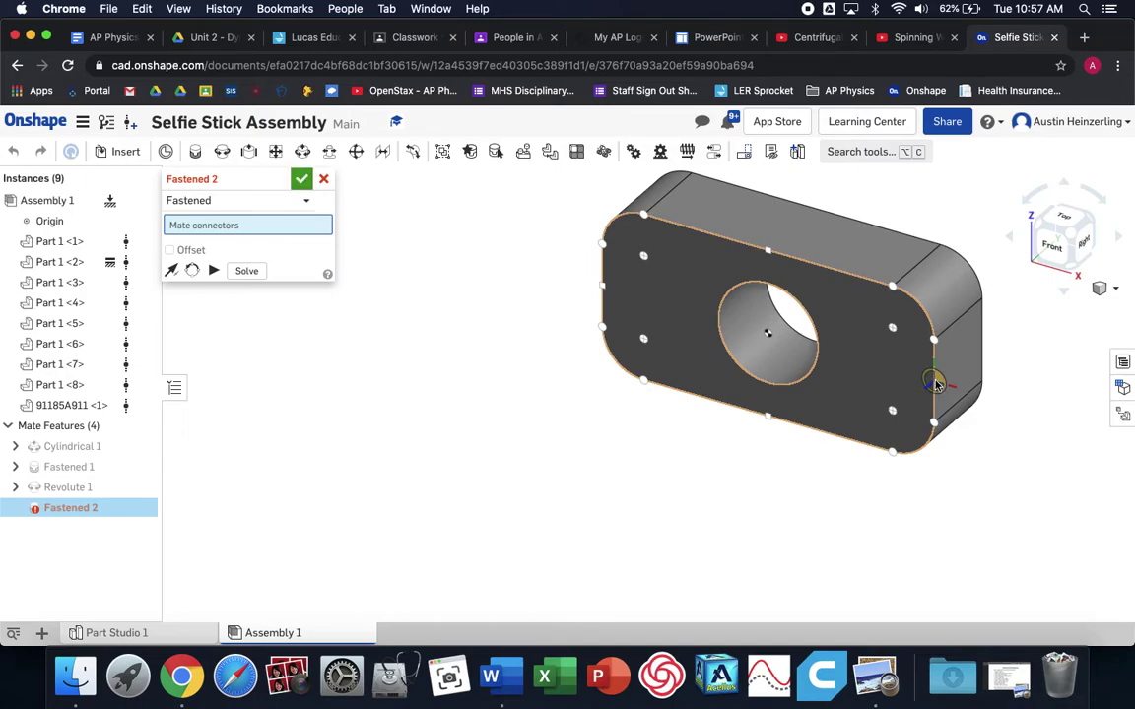
pyautogui.click(934, 383)
pyautogui.scroll(-8, 906, 405)
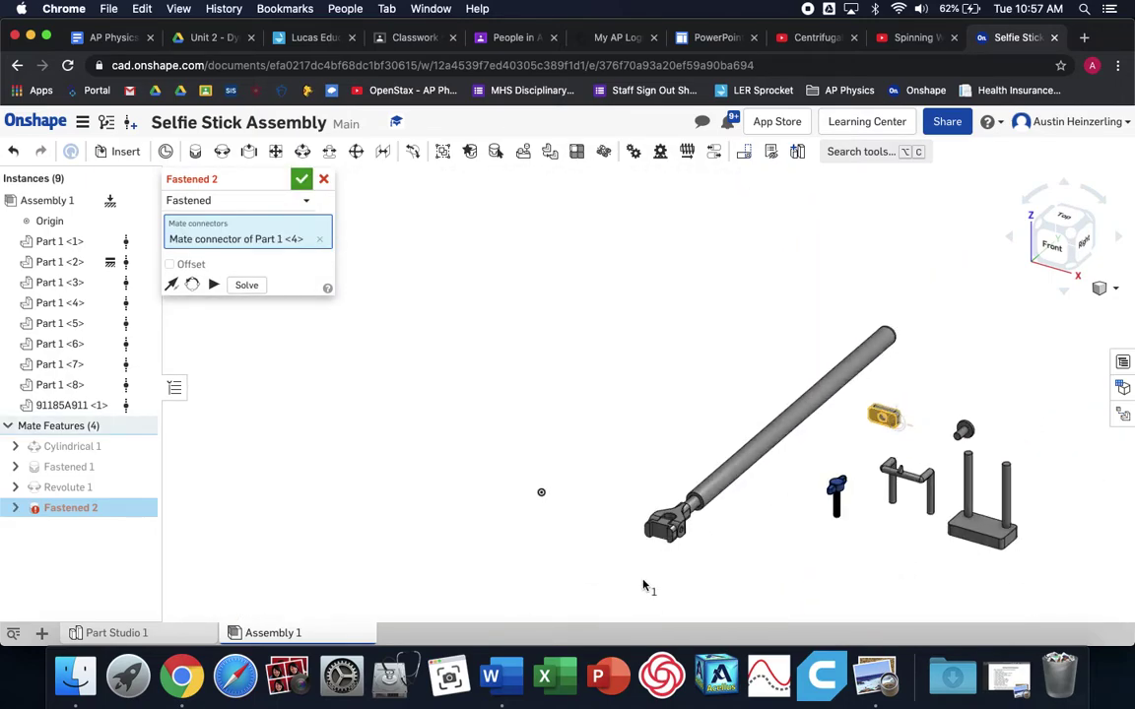
pyautogui.scroll(10, 640, 562)
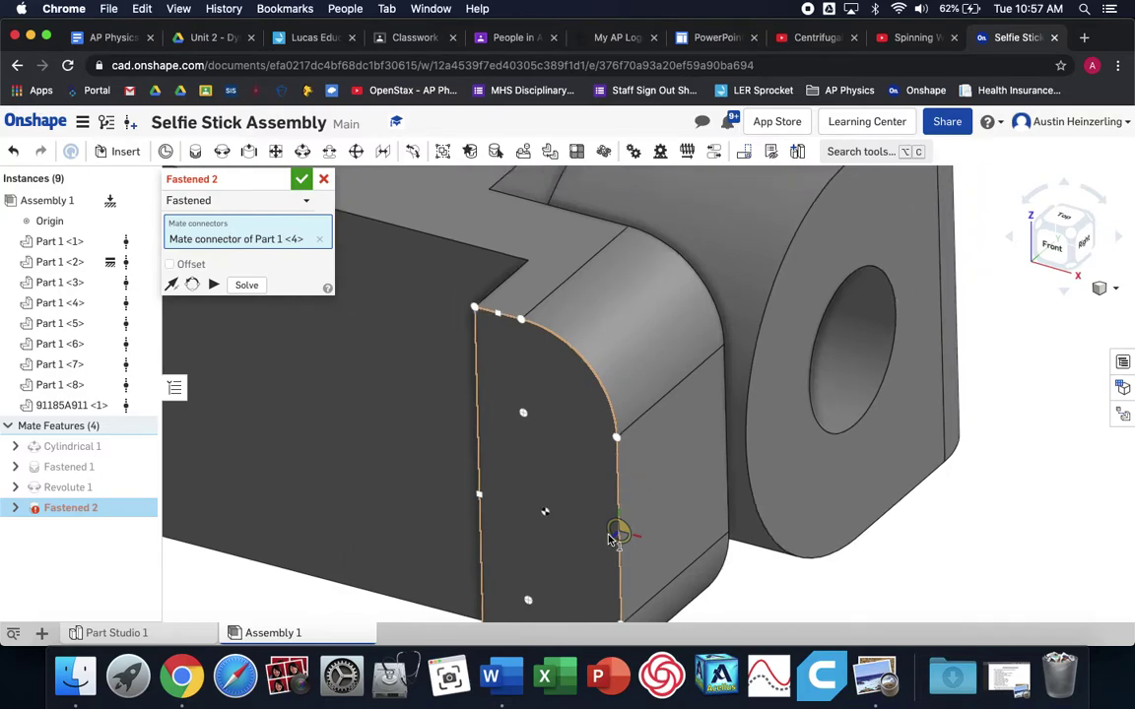
pyautogui.scroll(-8, 610, 535)
pyautogui.scroll(8, 613, 540)
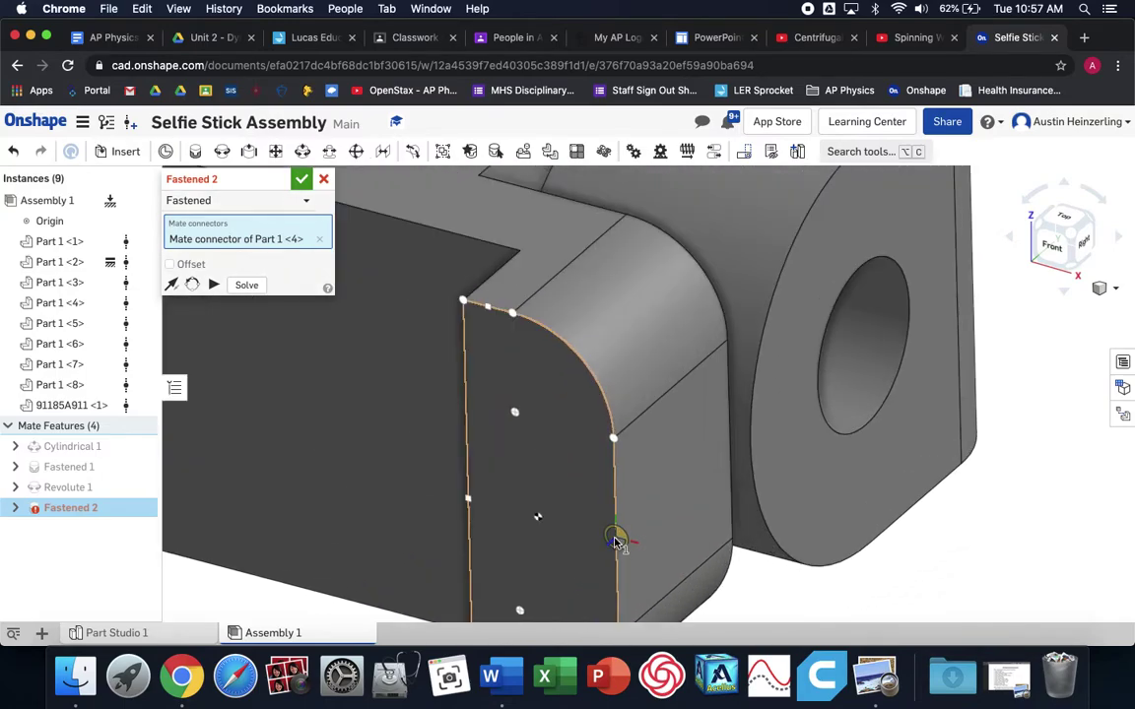
pyautogui.click(615, 540)
pyautogui.scroll(-6, 612, 536)
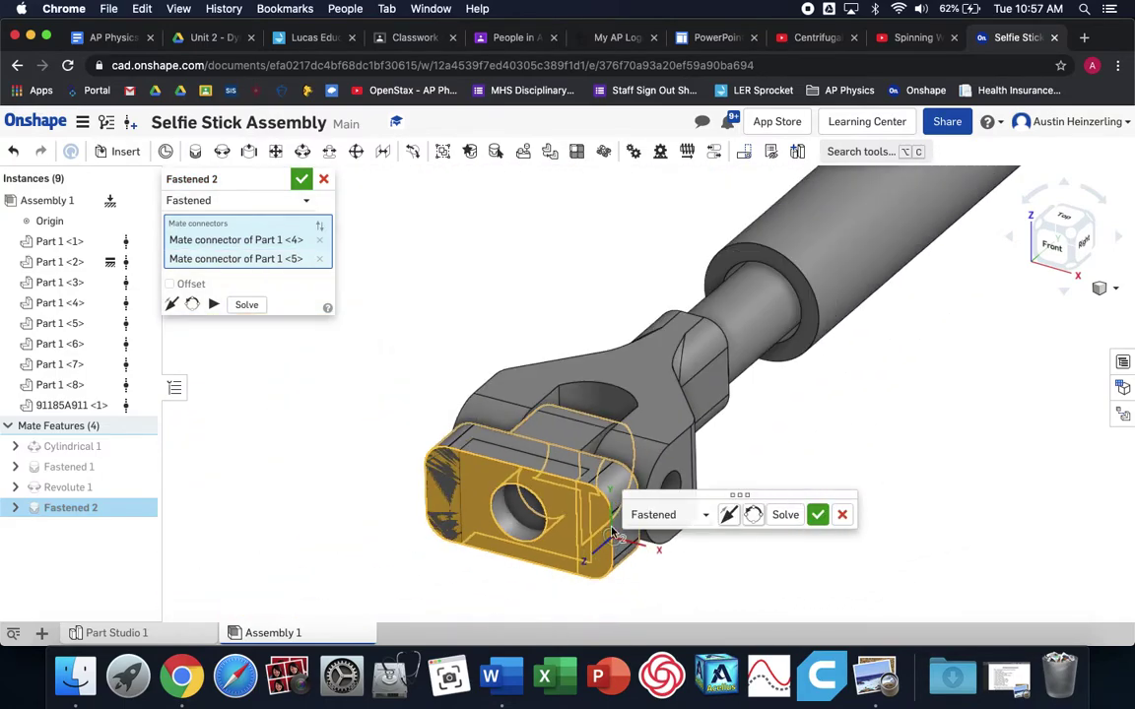
# Flip the plate, Part 1 <4>, outward so it caps the open side of Part 1 <5>, and accept the Fastened mate.
pyautogui.scroll(5, 612, 537)
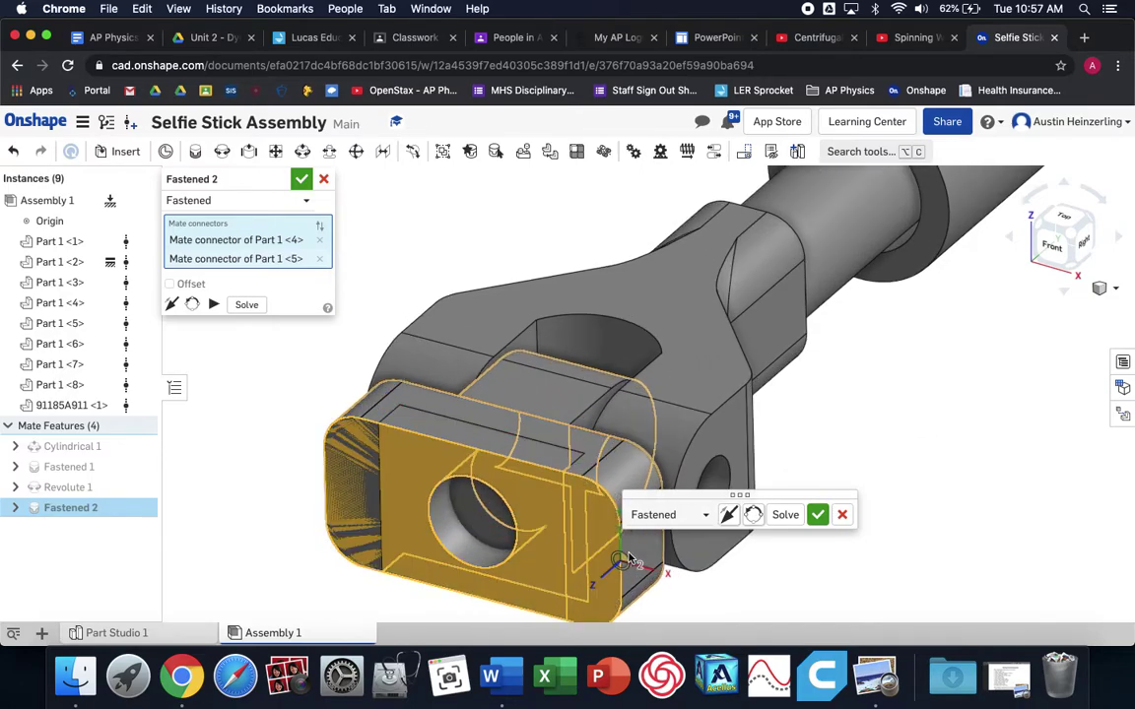
pyautogui.click(728, 514)
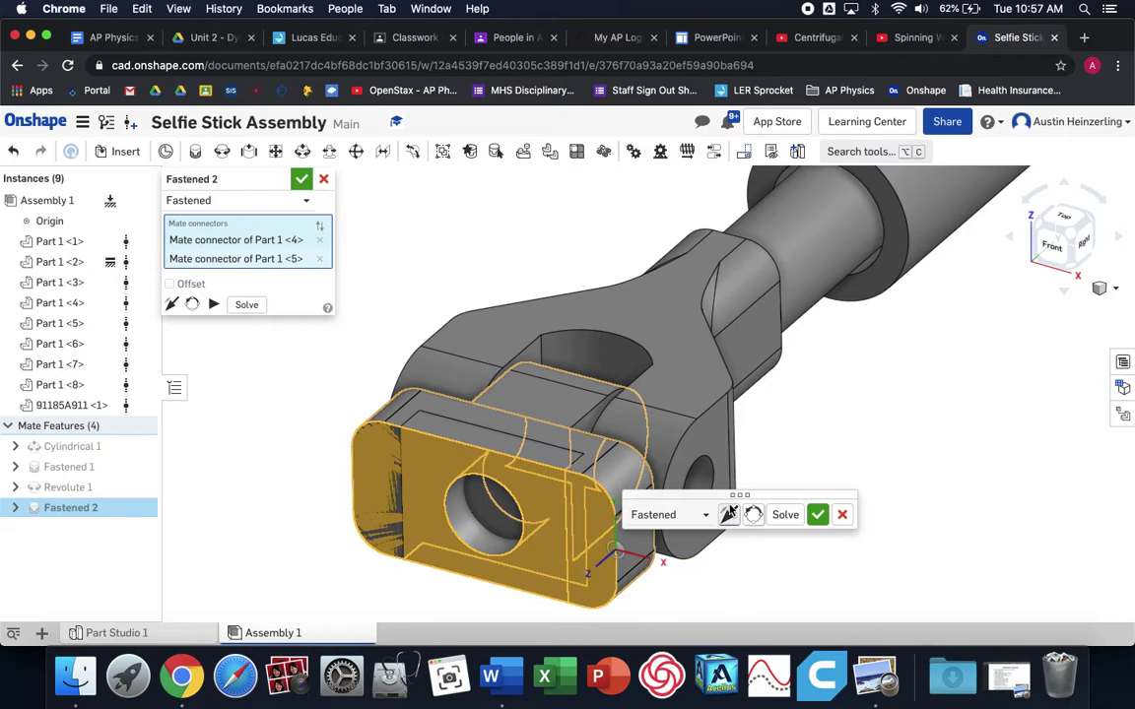
pyautogui.click(733, 516)
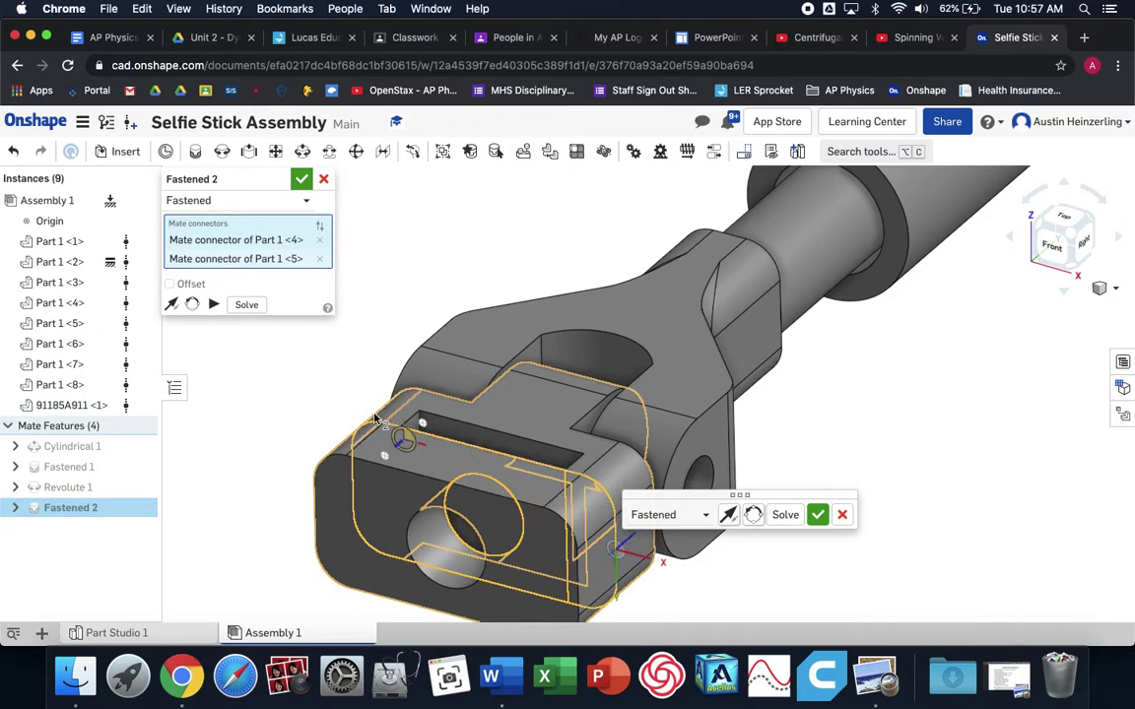
pyautogui.moveTo(581, 432); pyautogui.dragTo(602, 409, button='right')
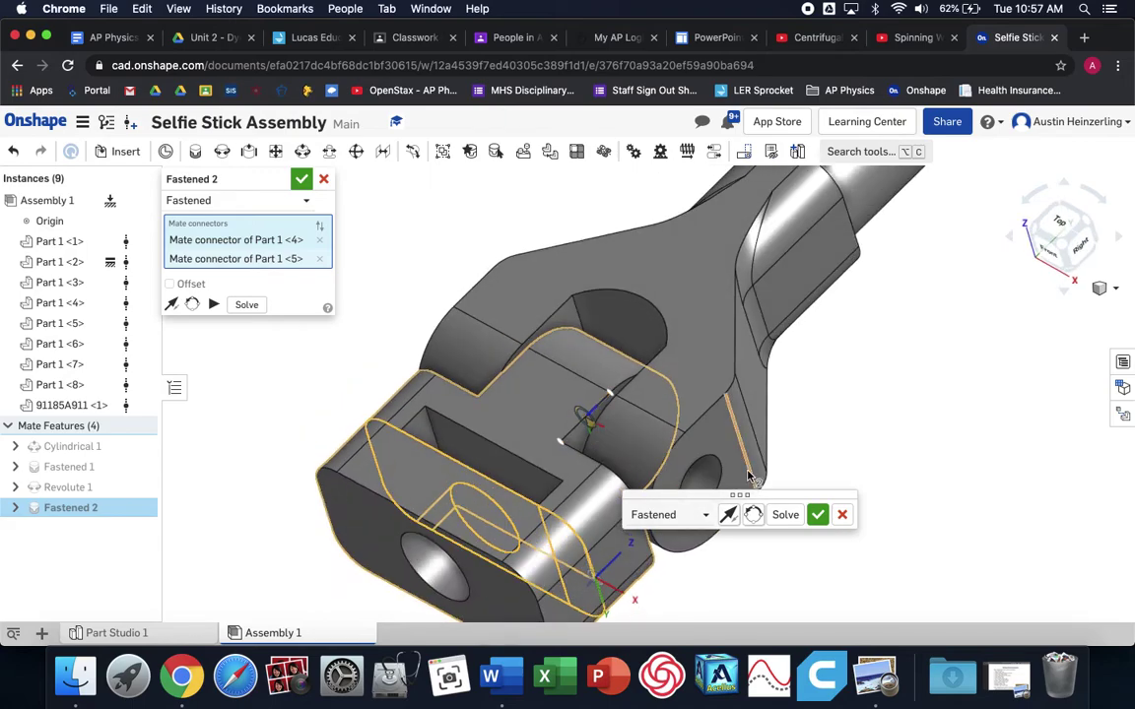
pyautogui.click(810, 517)
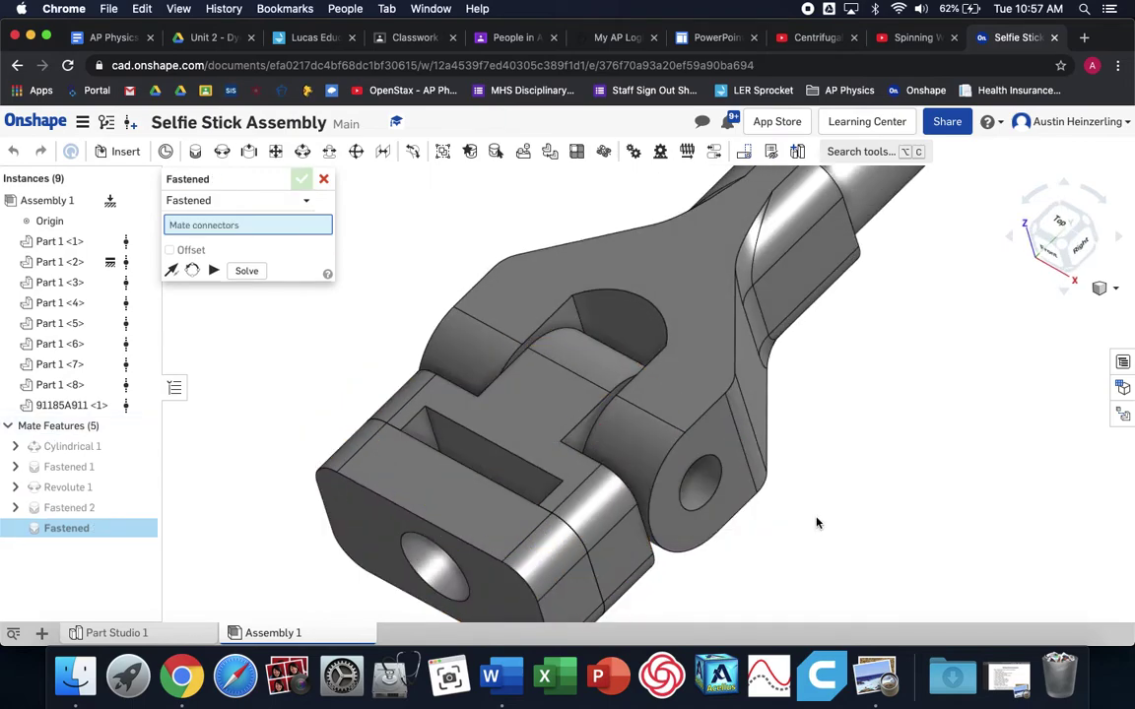
pyautogui.click(325, 179)
pyautogui.press('f')
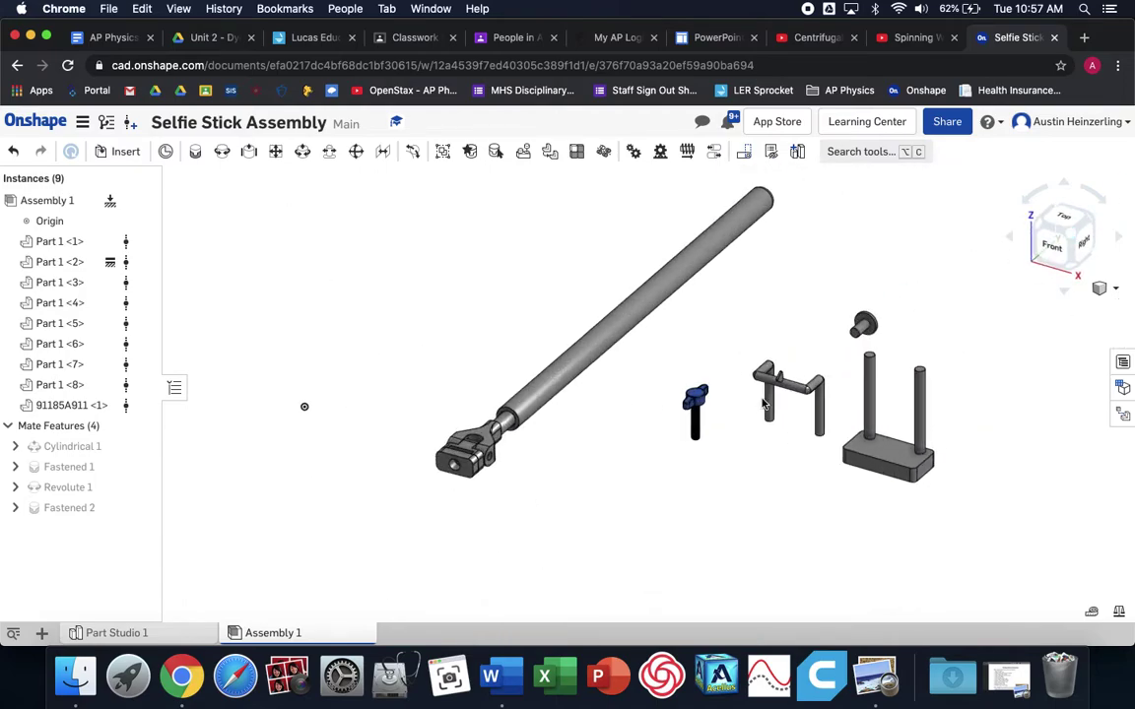
# Check the joint-type image in the Activity 2.1.3 Teacher Resources in the PLTW course window and return to the Onshape assembly.
pyautogui.scroll(5, 763, 403)
pyautogui.scroll(-2, 936, 320)
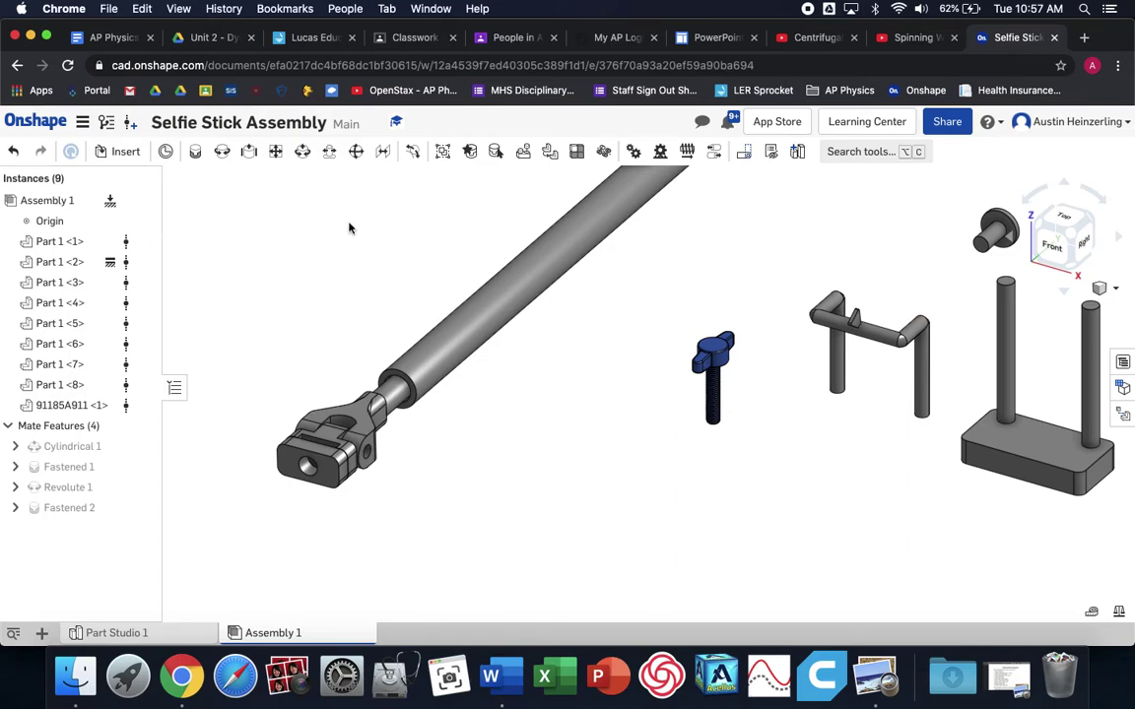
pyautogui.hotkey('ctrl', 'Left')
pyautogui.hotkey('ctrl', 'Left')
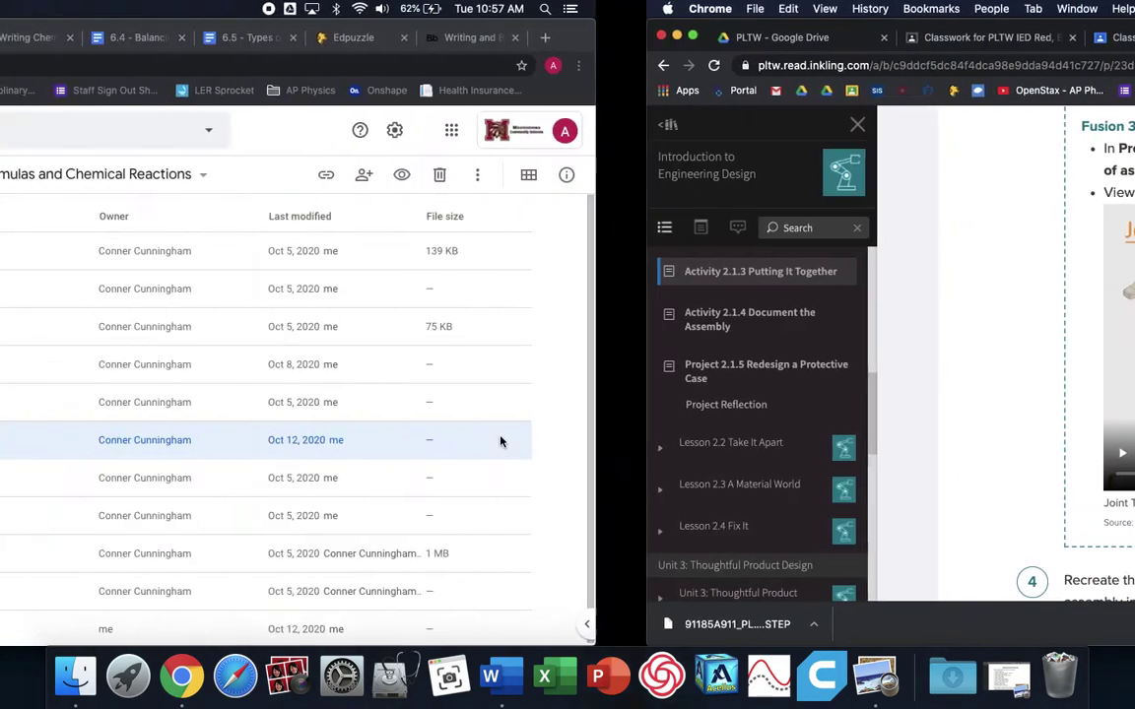
pyautogui.hotkey('ctrl', 'Right')
pyautogui.hotkey('ctrl', 'Tab')
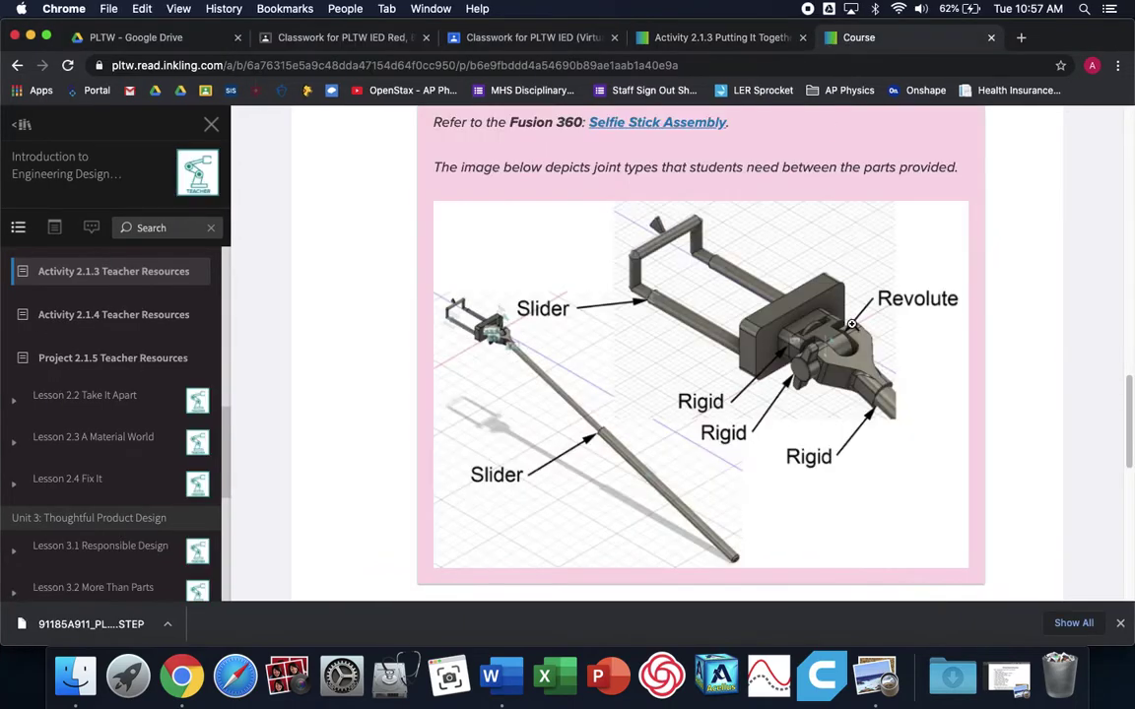
pyautogui.scroll(5, 836, 337)
pyautogui.scroll(-6, 836, 338)
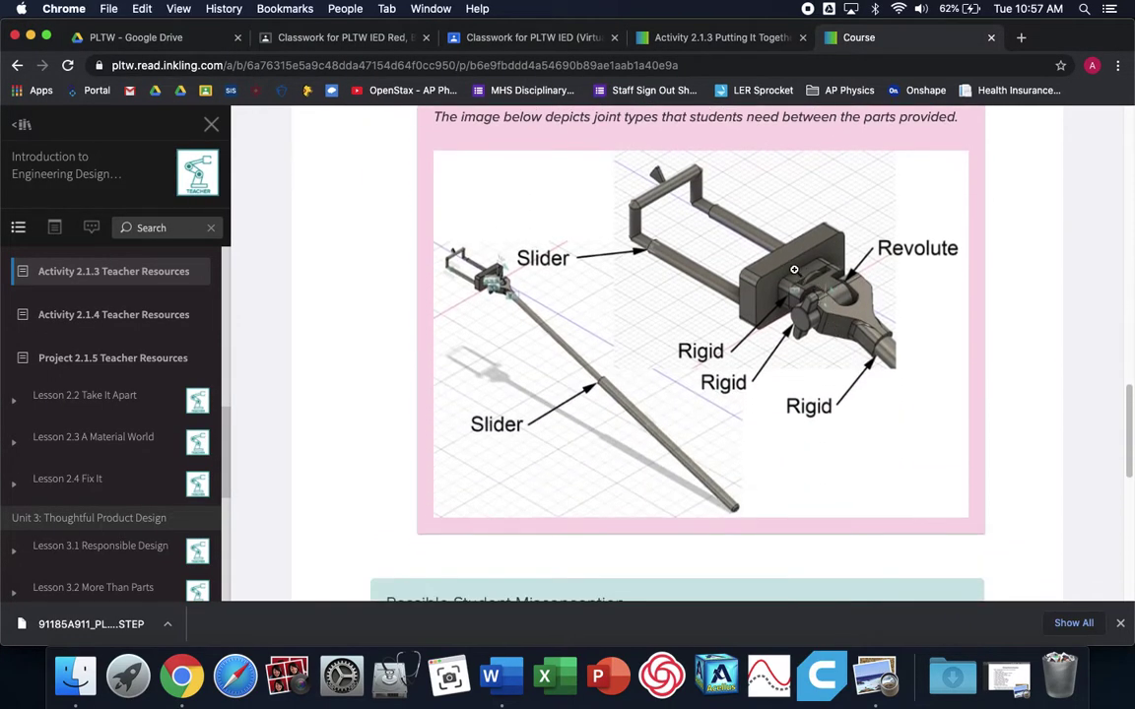
pyautogui.hotkey('ctrl', 'Right')
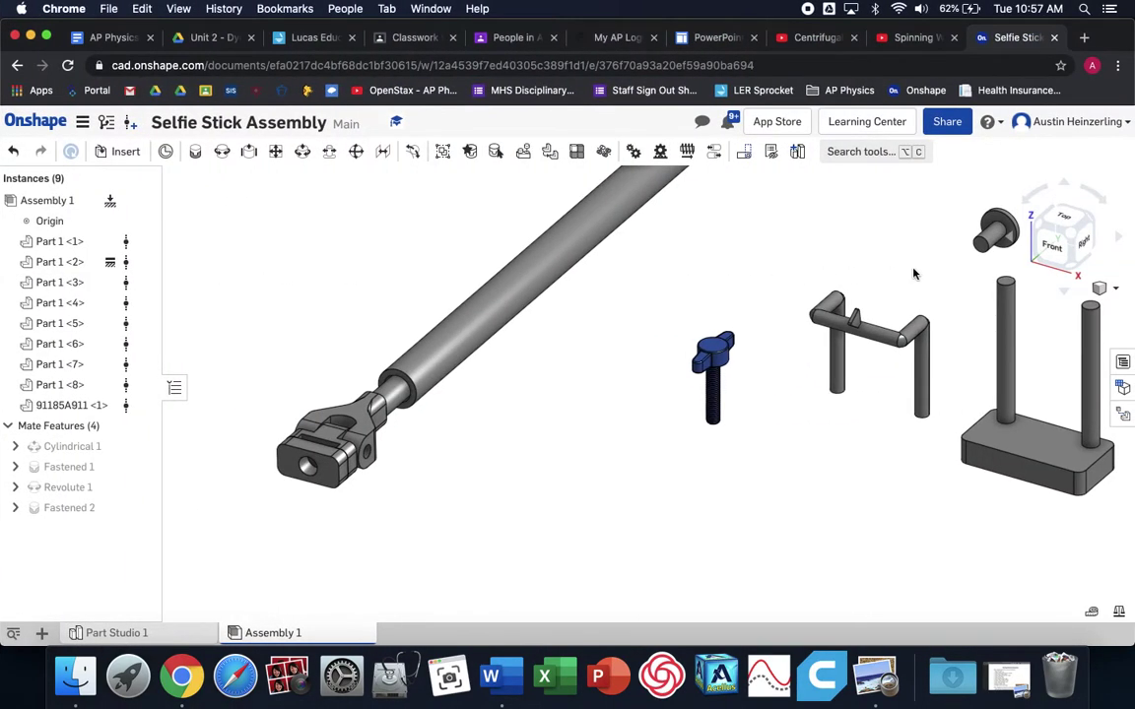
# Set up a Fastened mate between the shank's base under the round head of Part 1 <6> and the slot-side hole opening of the plate, Part 1 <4>.
pyautogui.click(195, 151)
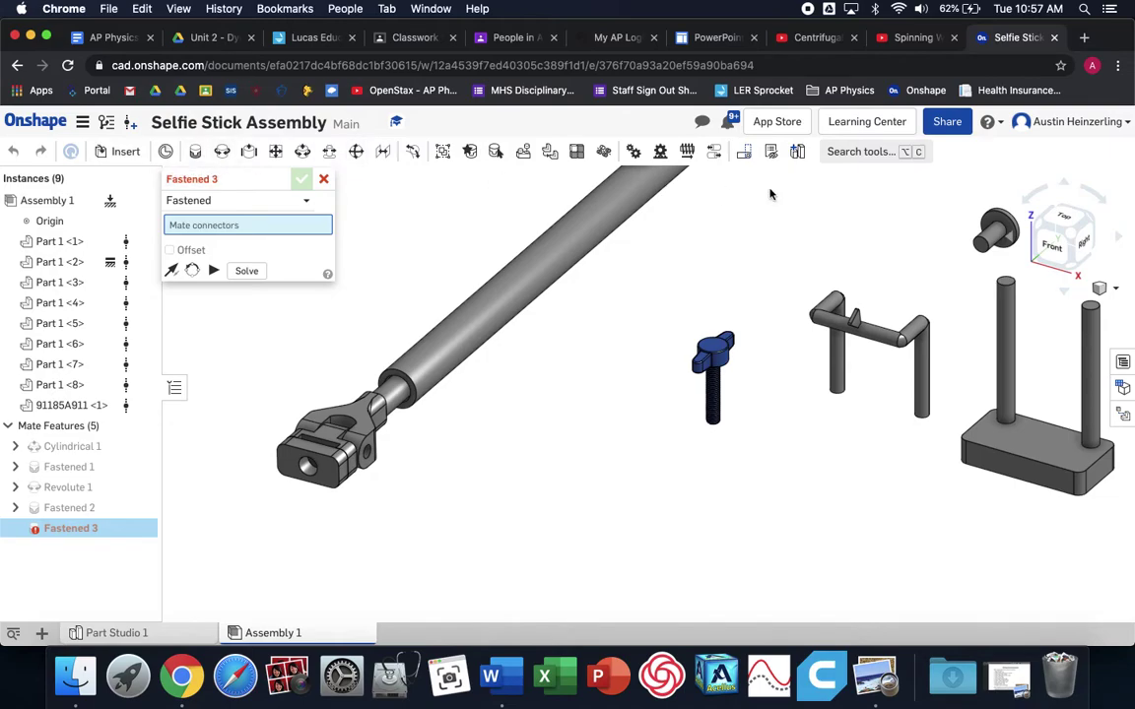
pyautogui.scroll(10, 985, 212)
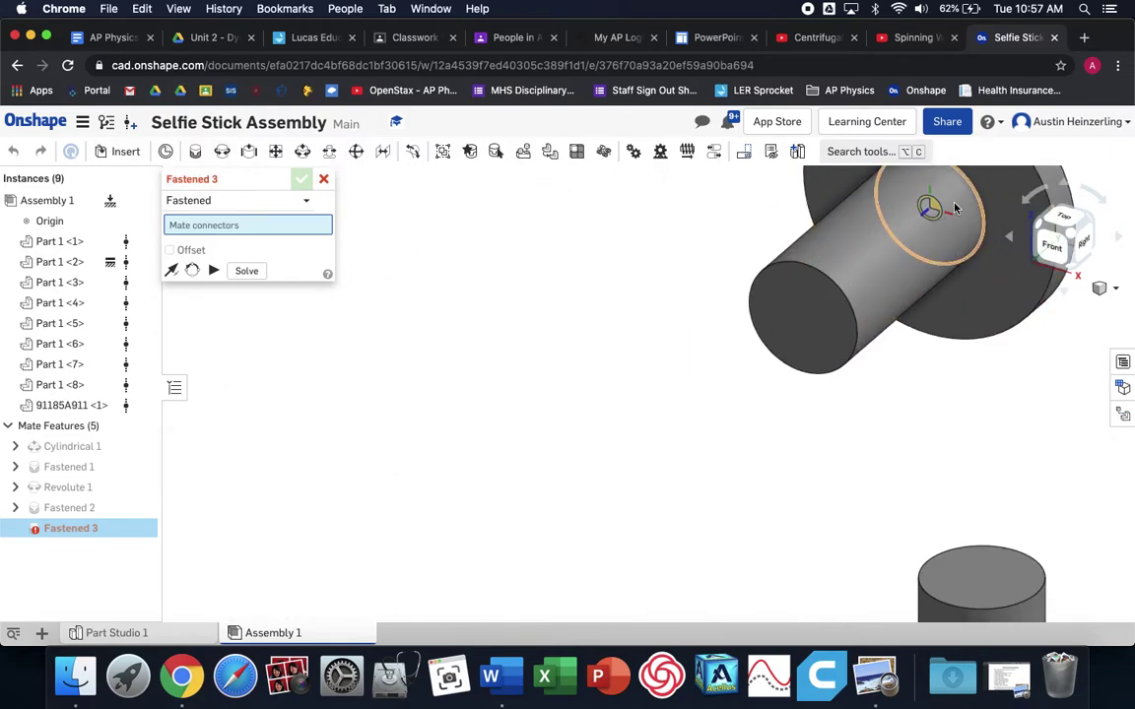
pyautogui.click(975, 197)
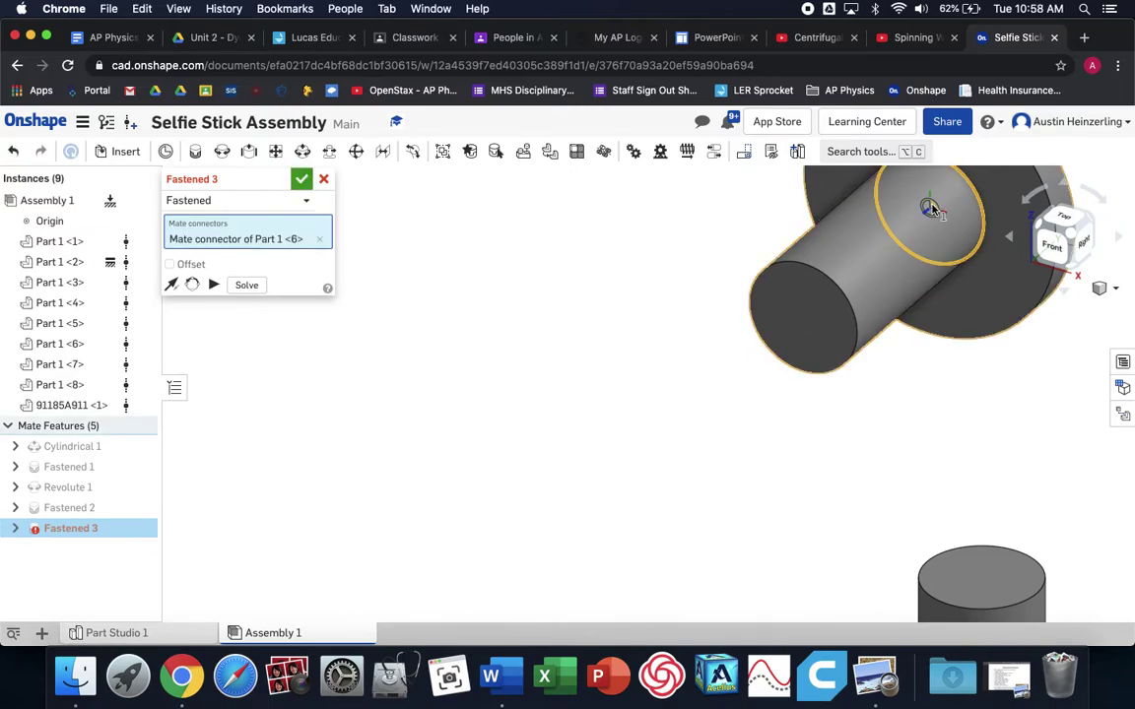
pyautogui.scroll(-10, 581, 398)
pyautogui.scroll(-3, 566, 433)
pyautogui.scroll(10, 576, 394)
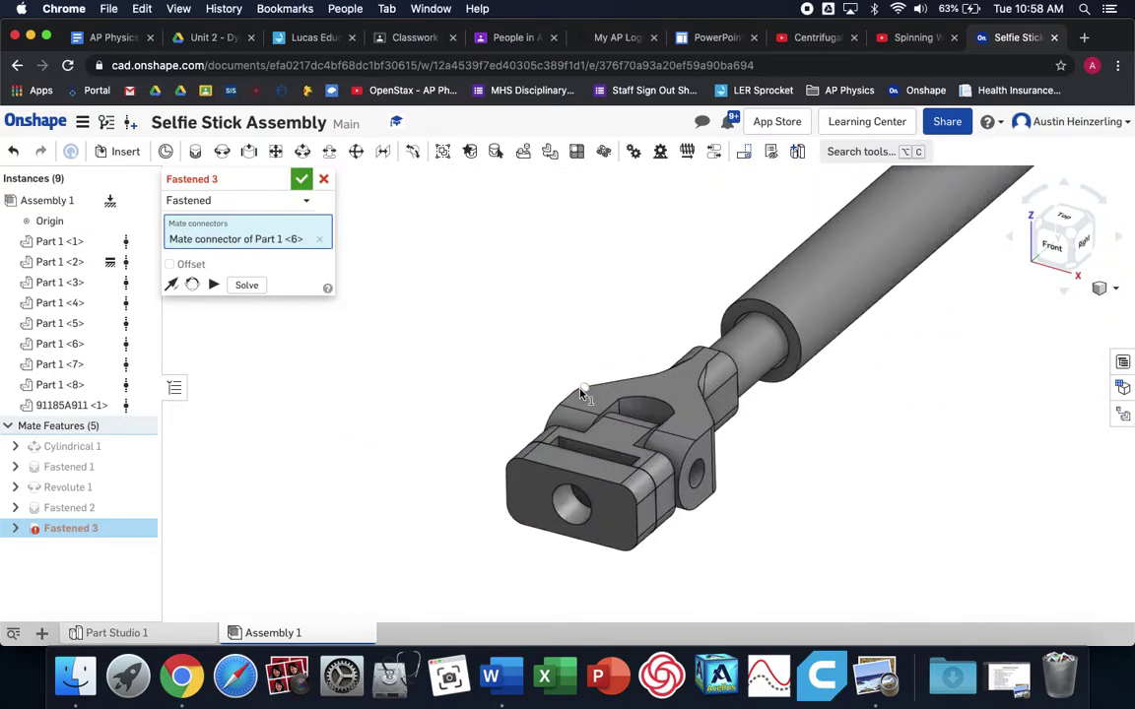
pyautogui.moveTo(586, 462); pyautogui.dragTo(546, 532, button='right')
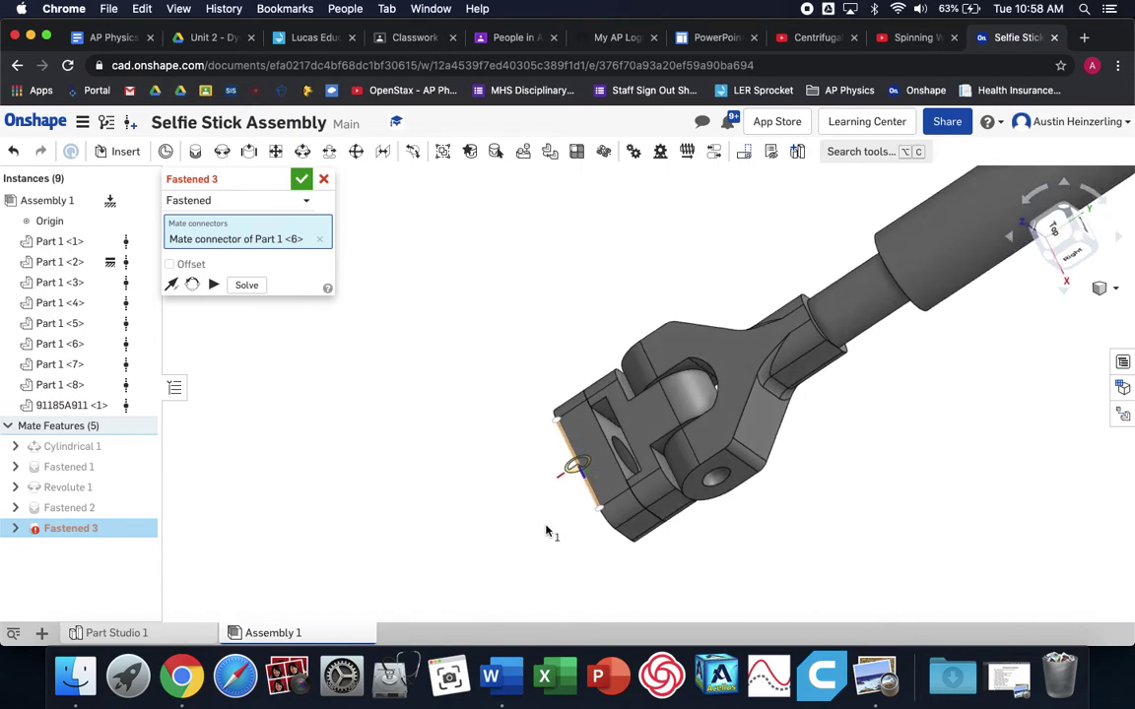
pyautogui.scroll(10, 626, 463)
pyautogui.scroll(3, 627, 463)
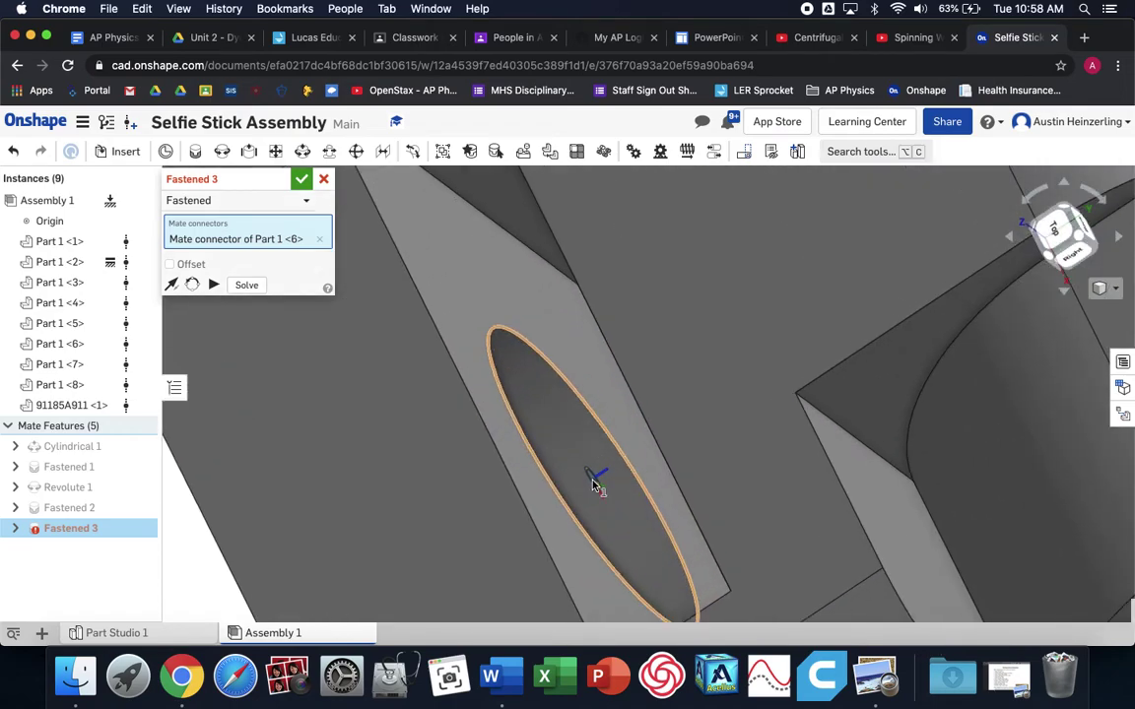
pyautogui.scroll(-3, 595, 485)
pyautogui.click(597, 484)
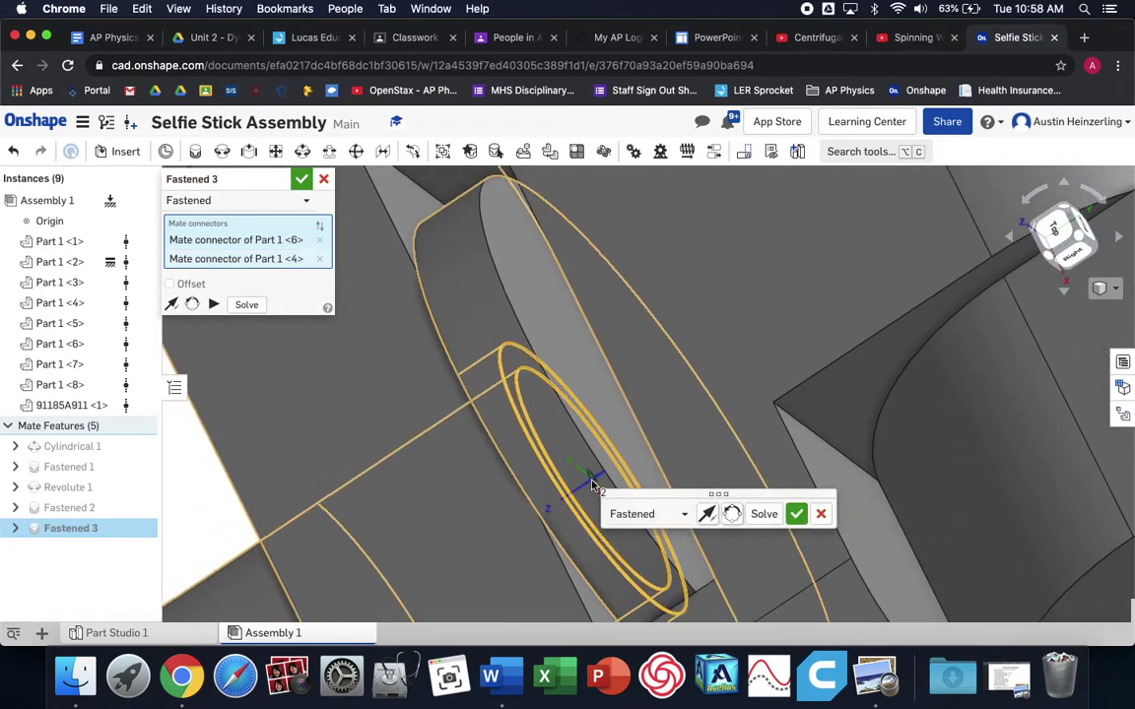
# Check that the shank of Part 1 <6> points out through the plate, and accept the Fastened mate.
pyautogui.scroll(-3, 597, 484)
pyautogui.moveTo(543, 394); pyautogui.dragTo(493, 522, button='right')
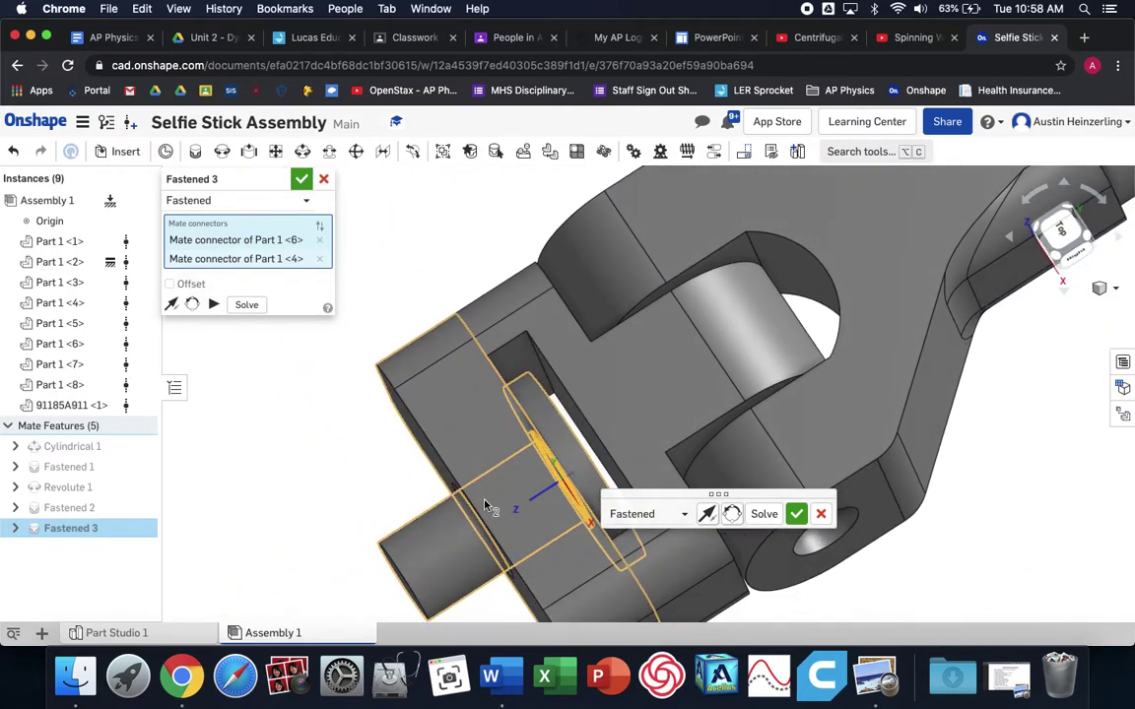
pyautogui.click(796, 513)
pyautogui.click(302, 179)
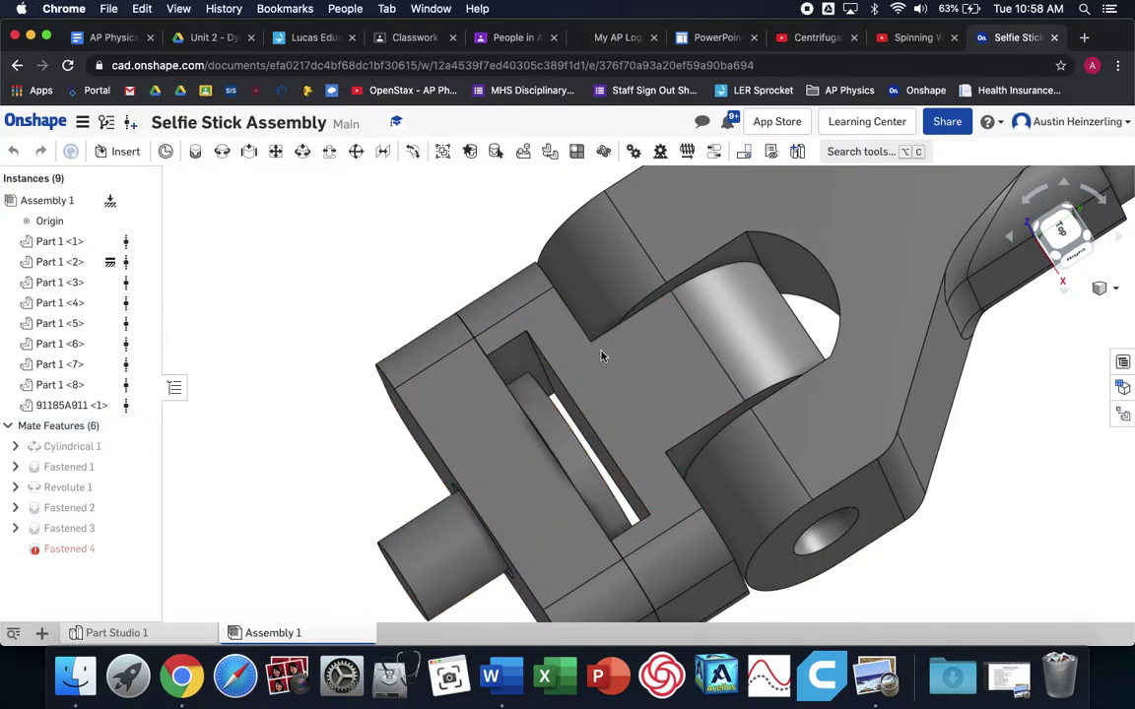
# Set up a Fastened mate between the hole on the underside of the block, Part 1 <8>, and the shank's base on Part 1 <6>.
pyautogui.click(1056, 258)
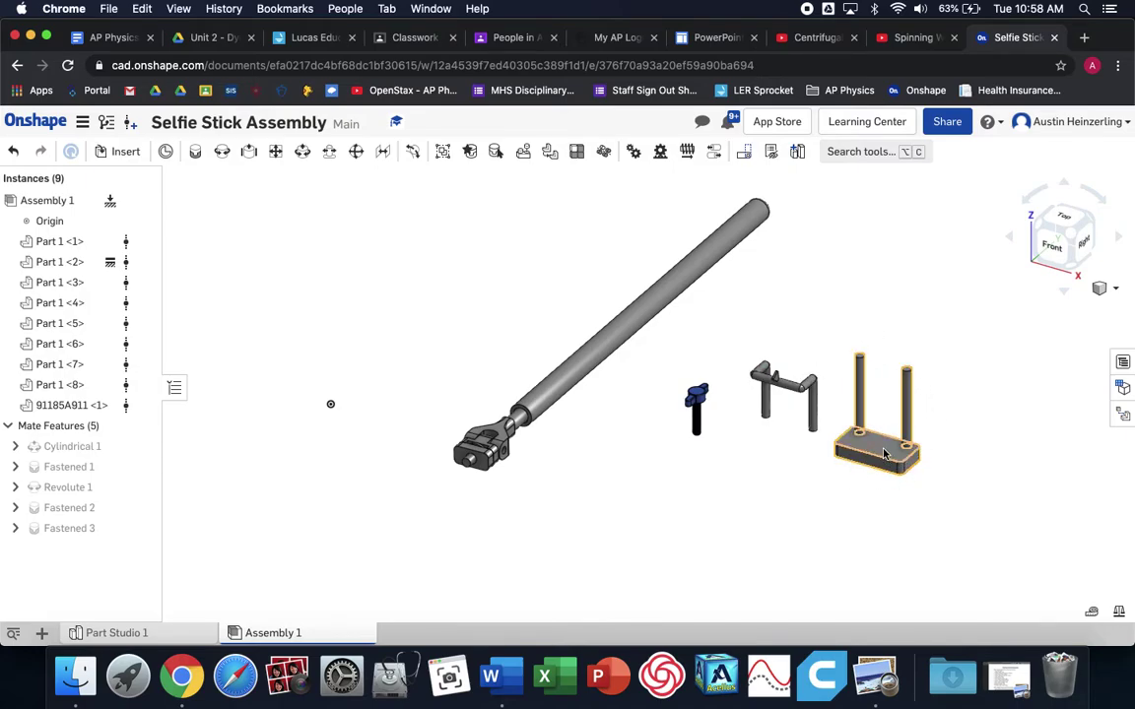
pyautogui.moveTo(885, 453); pyautogui.dragTo(876, 407, button='right')
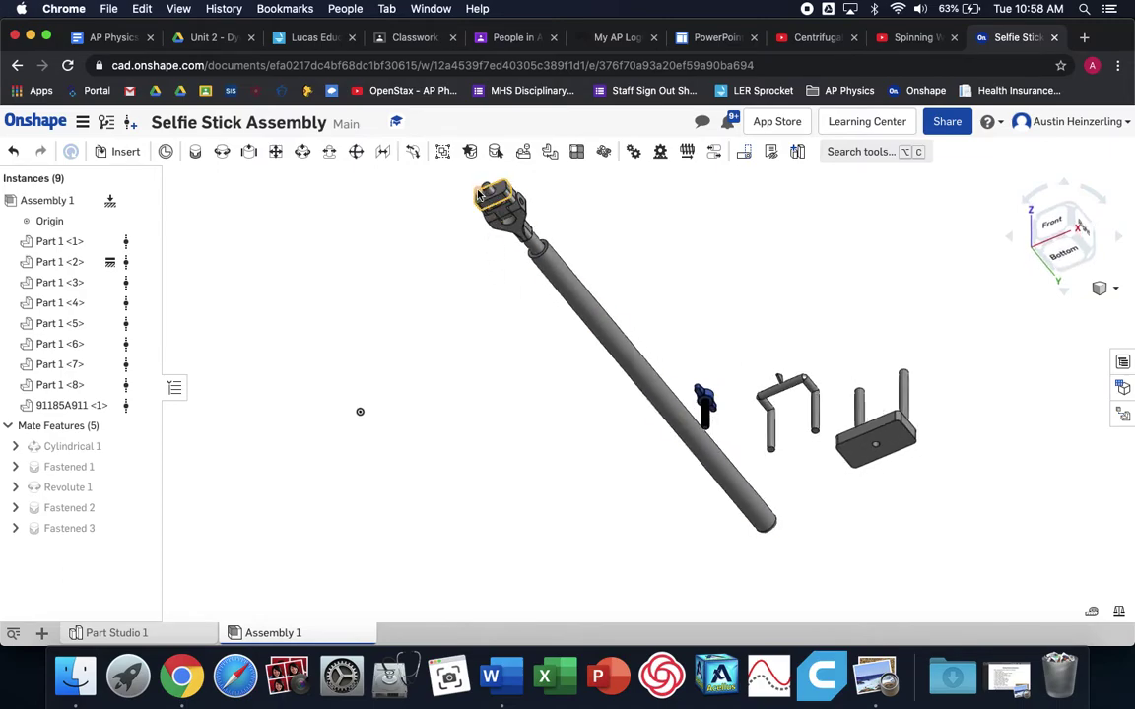
pyautogui.scroll(4, 492, 192)
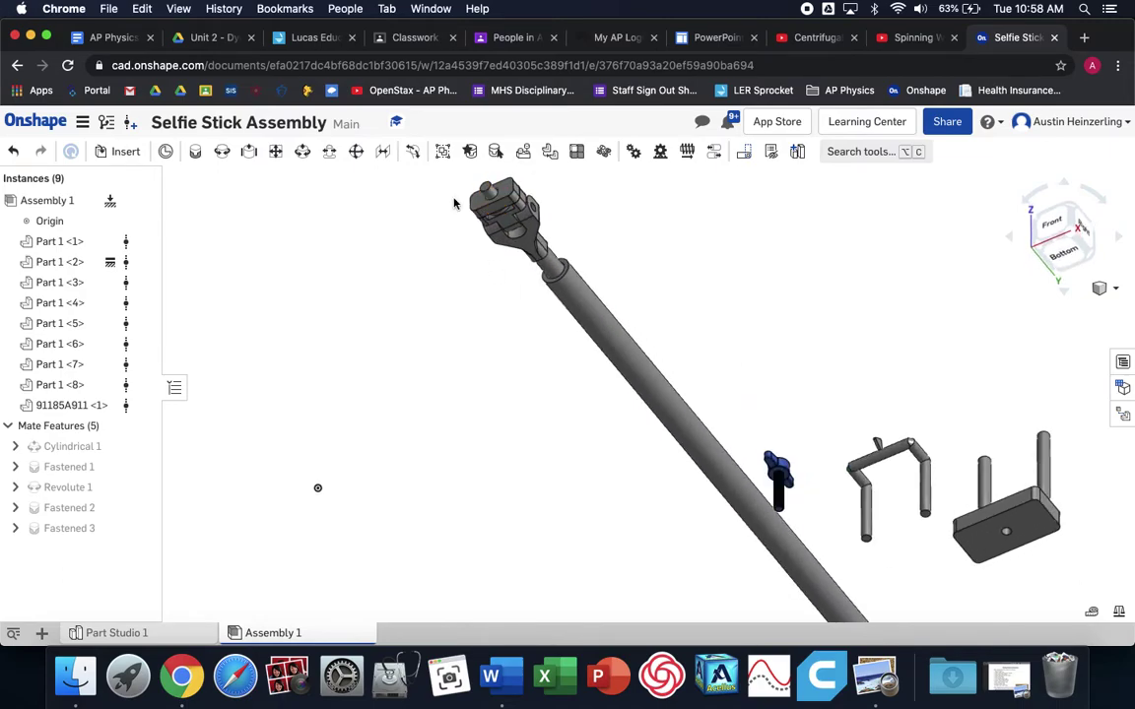
pyautogui.click(197, 154)
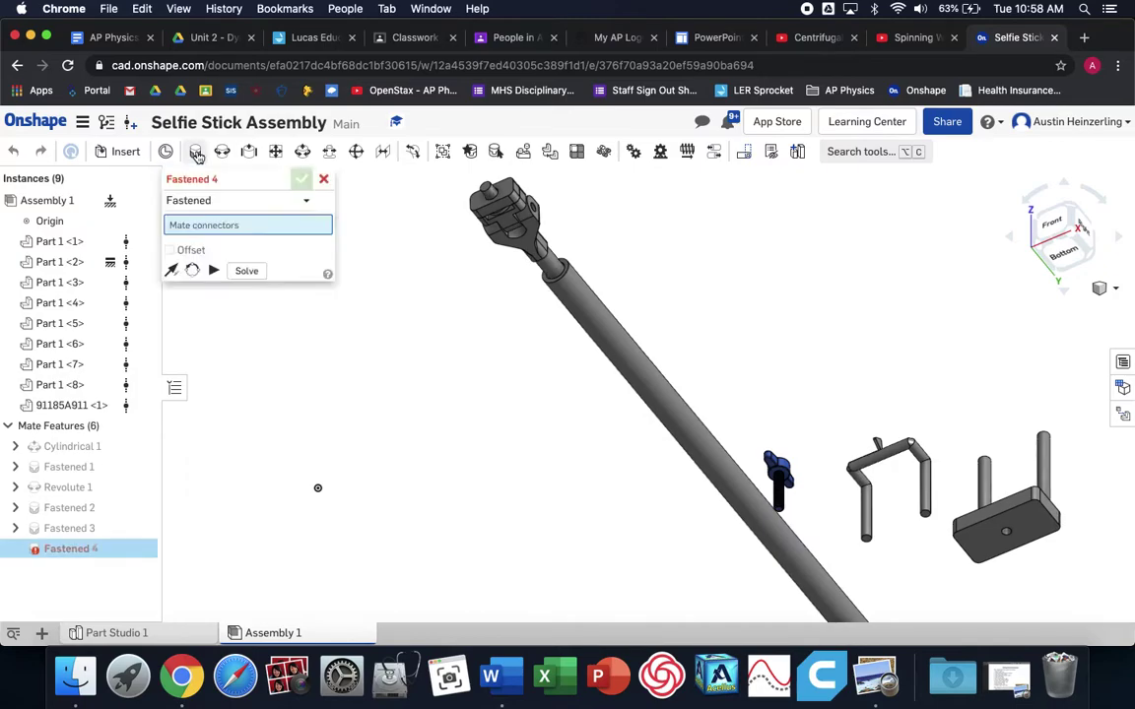
pyautogui.scroll(6, 1023, 610)
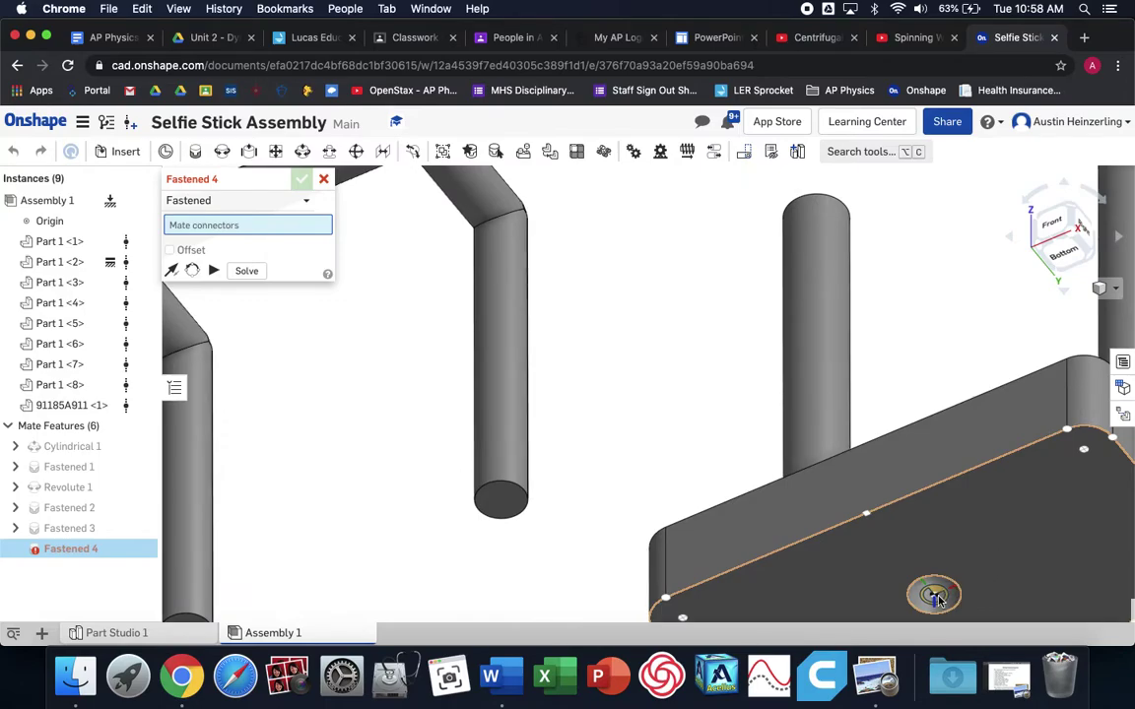
pyautogui.click(937, 600)
pyautogui.scroll(-10, 689, 492)
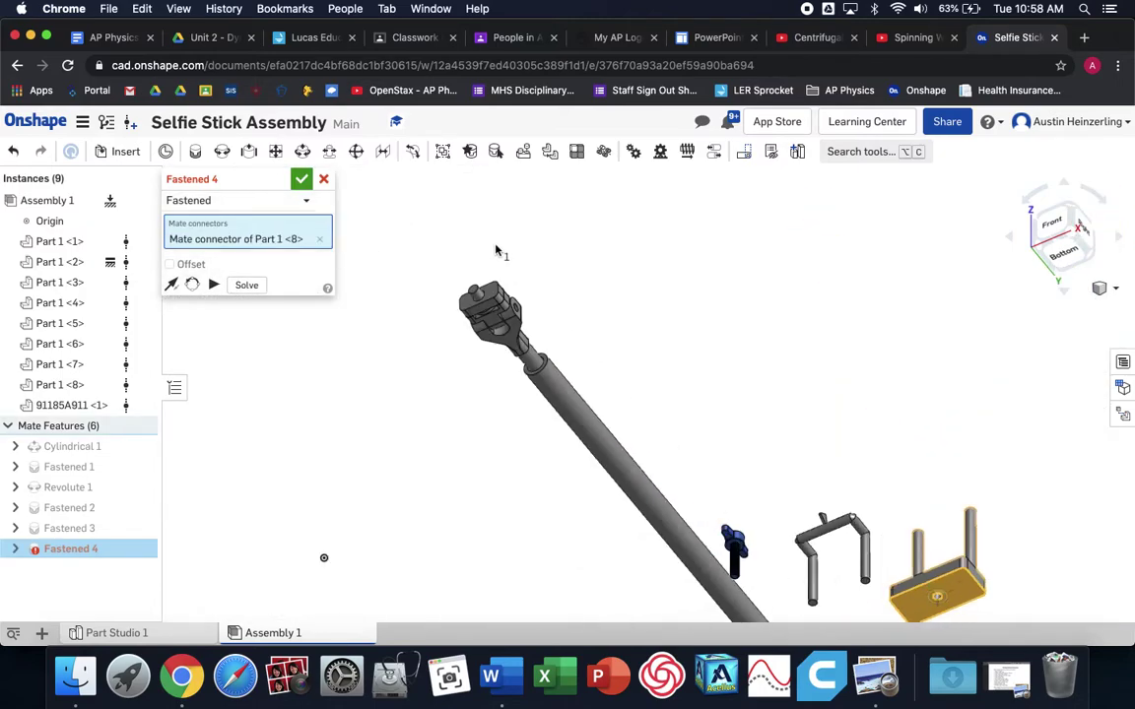
pyautogui.scroll(5, 495, 317)
pyautogui.scroll(6, 496, 317)
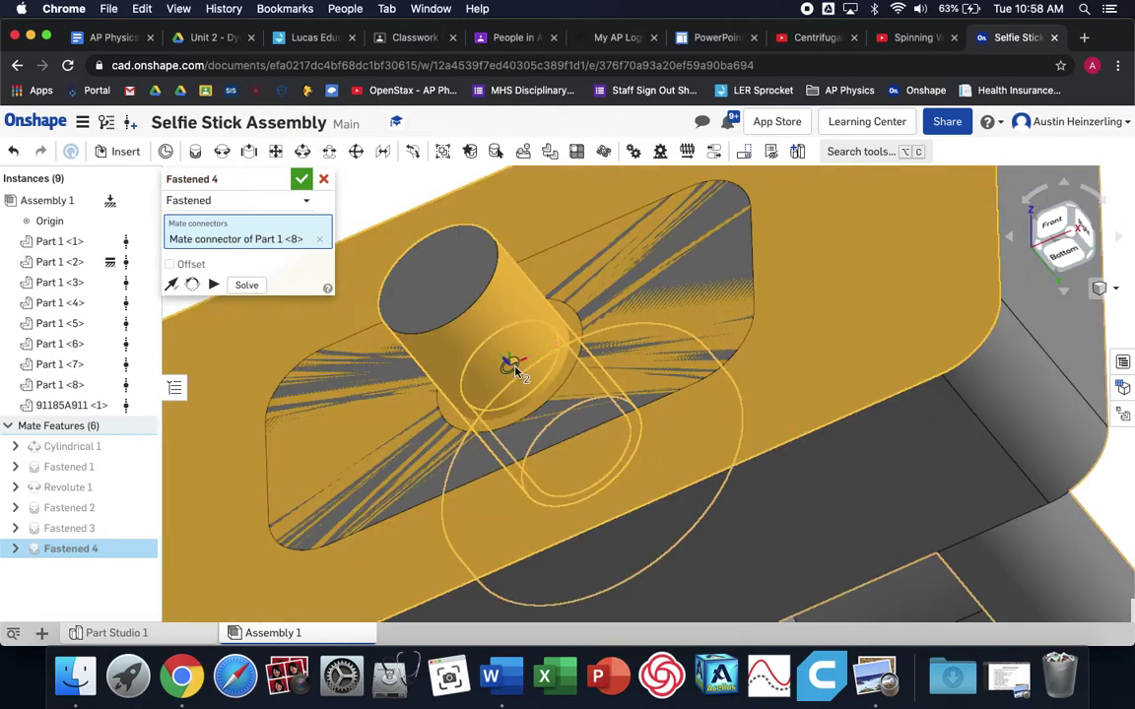
pyautogui.click(508, 365)
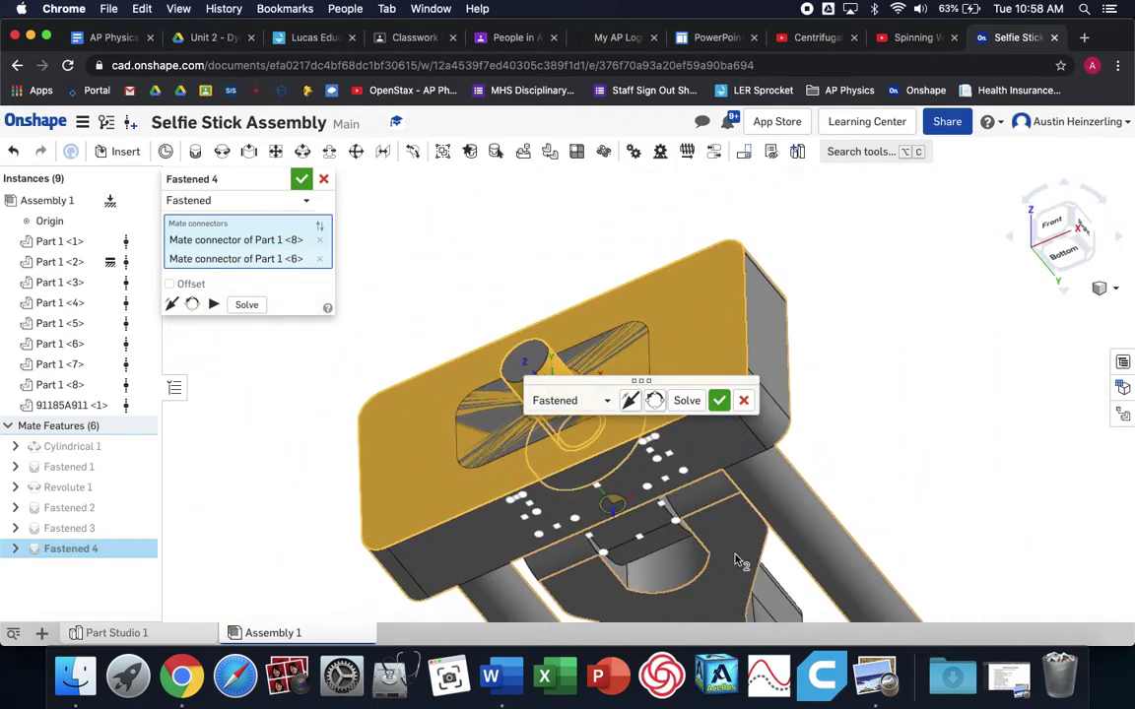
# Flip the block, Part 1 <8>, so its two posts point away from the stick, and accept the Fastened mate.
pyautogui.moveTo(661, 498); pyautogui.dragTo(870, 286, button='middle')
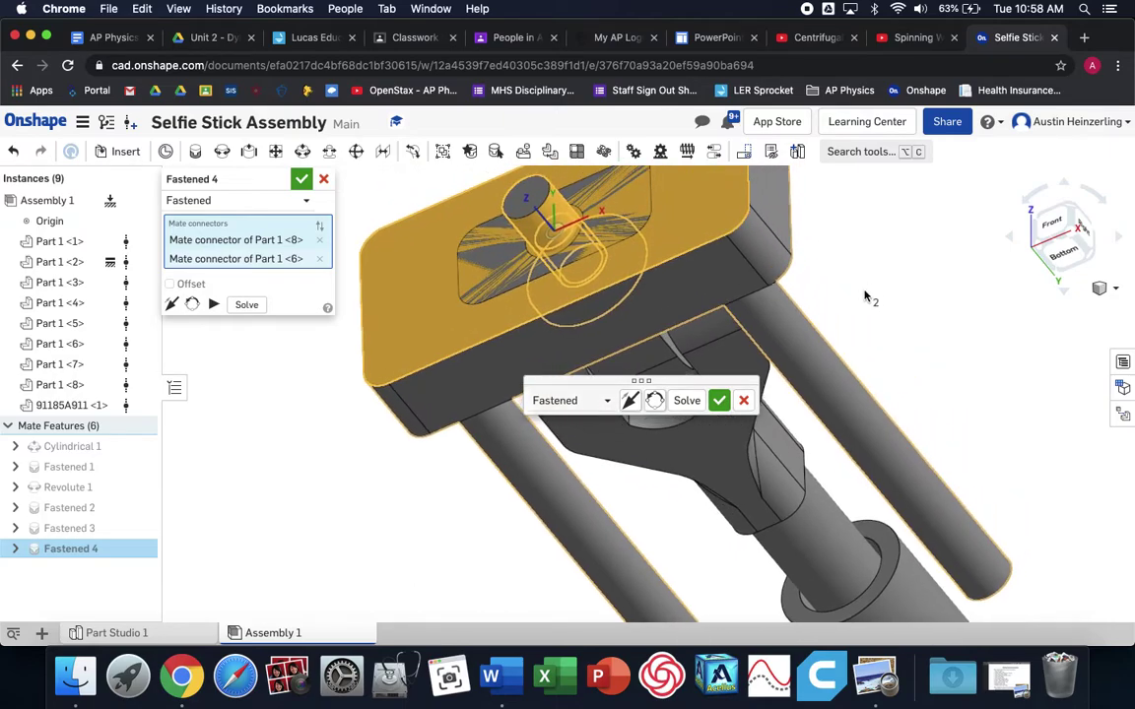
pyautogui.click(629, 400)
pyautogui.moveTo(581, 283); pyautogui.dragTo(646, 385, button='right')
pyautogui.click(752, 400)
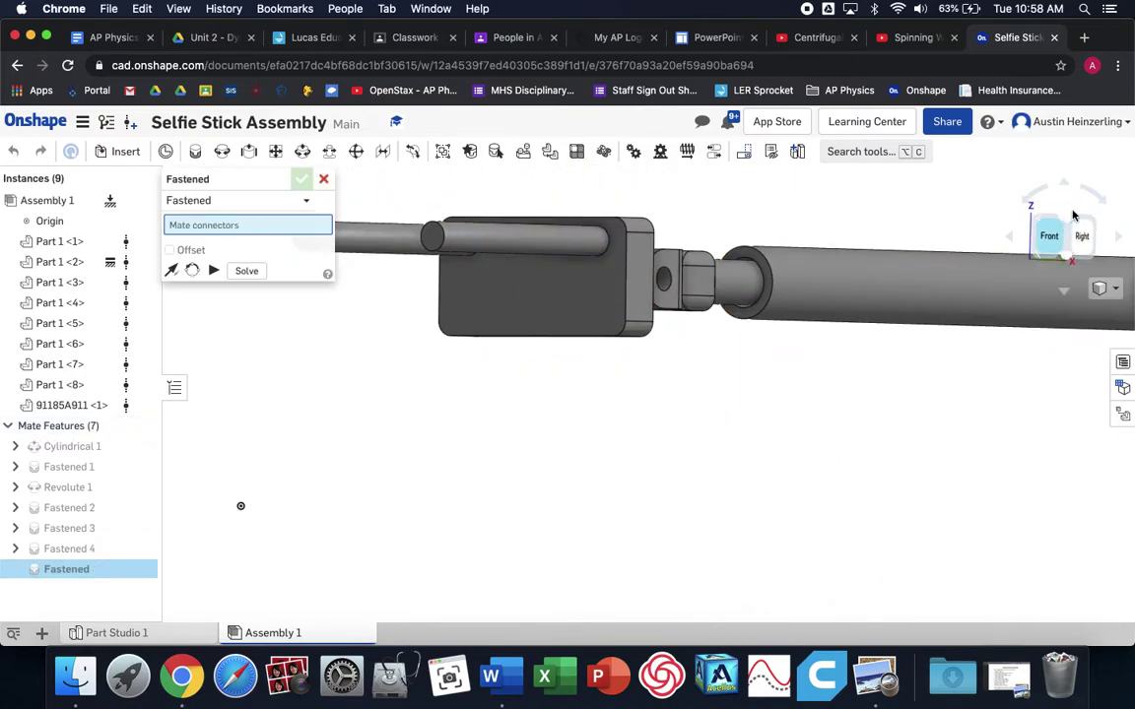
pyautogui.click(1069, 223)
pyautogui.scroll(5, 857, 424)
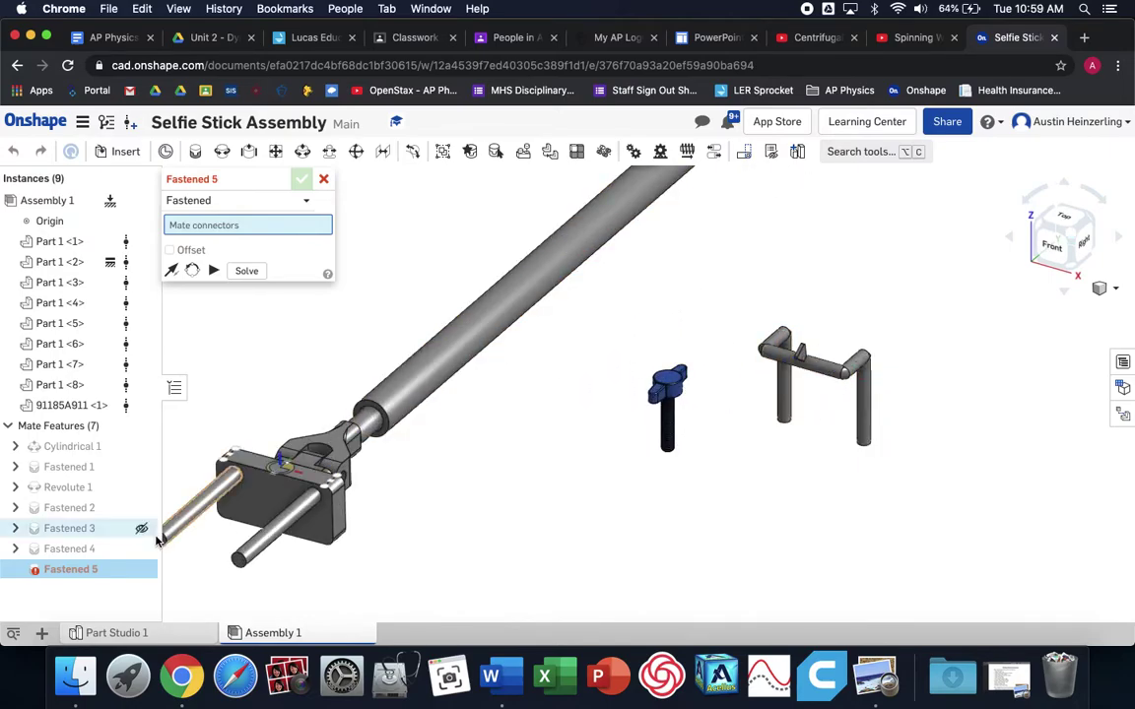
pyautogui.scroll(-2, 394, 413)
pyautogui.moveTo(408, 542); pyautogui.dragTo(451, 467, button='middle')
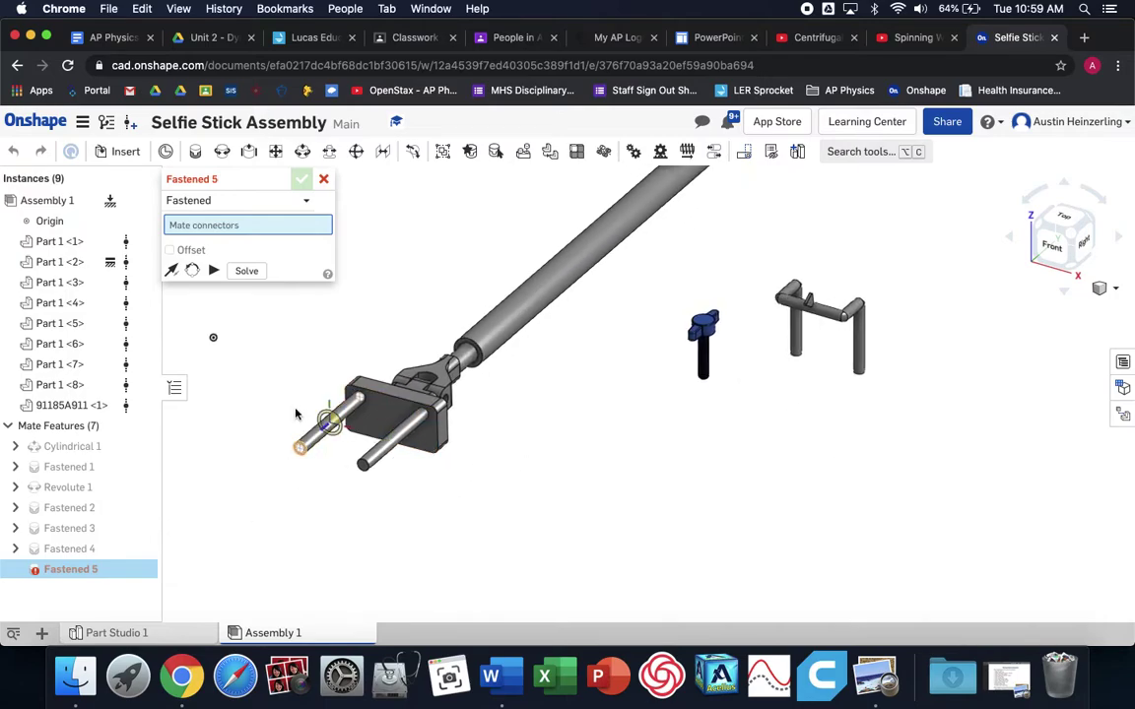
pyautogui.click(325, 179)
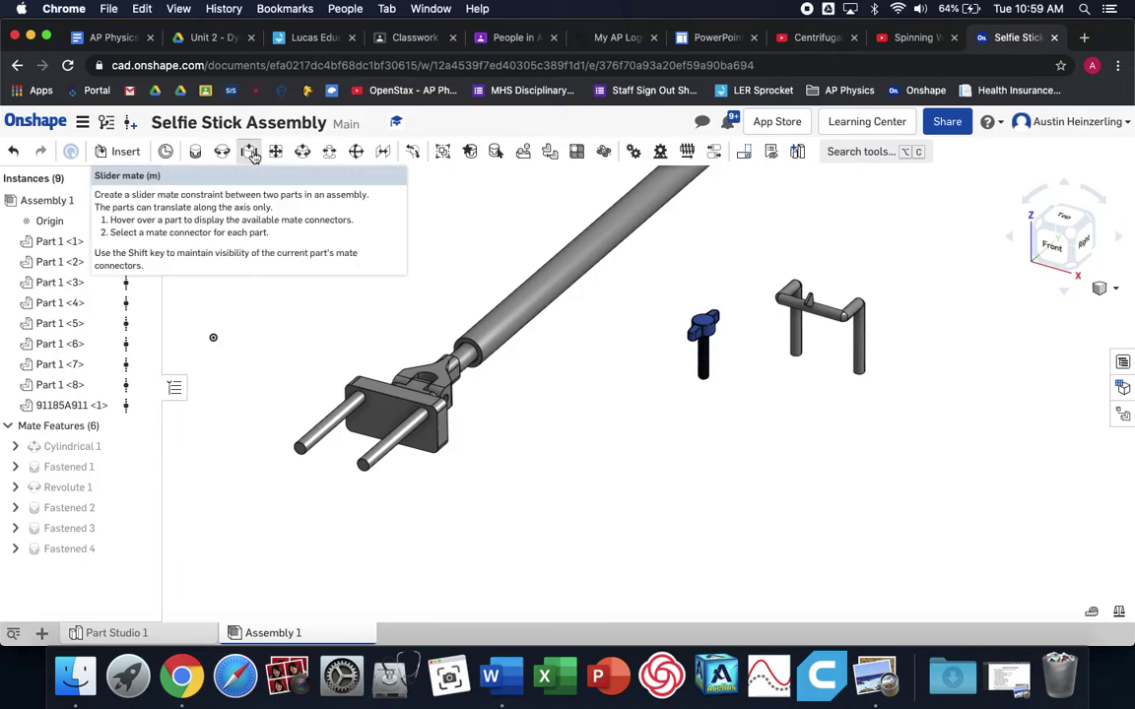
# Try a Slider mate between a leg end of the U-shaped bracket, Part 1 <7>, and the post's base on Part 1 <8>.
pyautogui.click(251, 155)
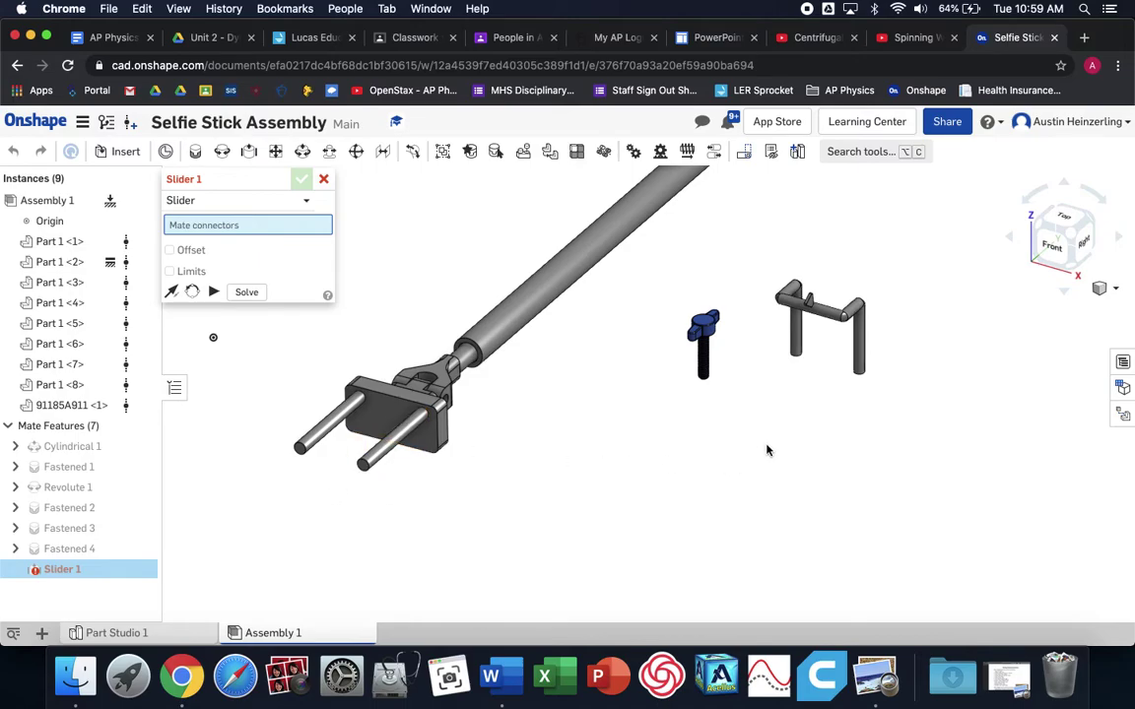
pyautogui.moveTo(895, 427); pyautogui.dragTo(842, 463, button='right')
pyautogui.scroll(5, 842, 524)
pyautogui.scroll(5, 842, 524)
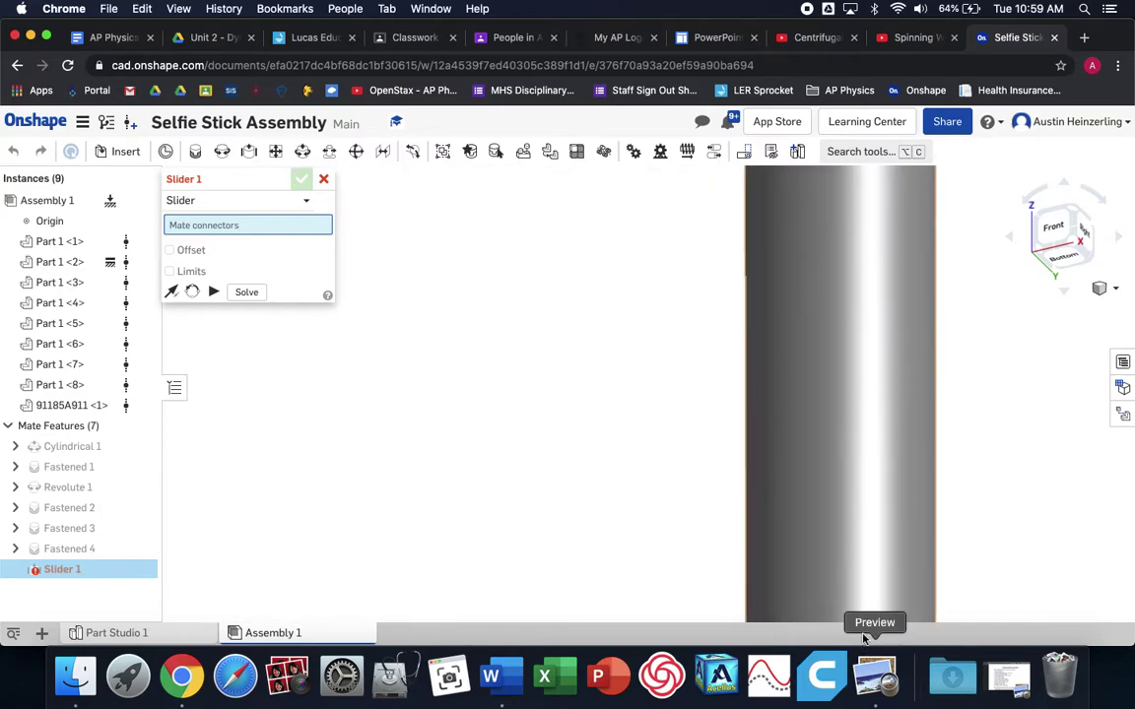
pyautogui.scroll(-5, 865, 614)
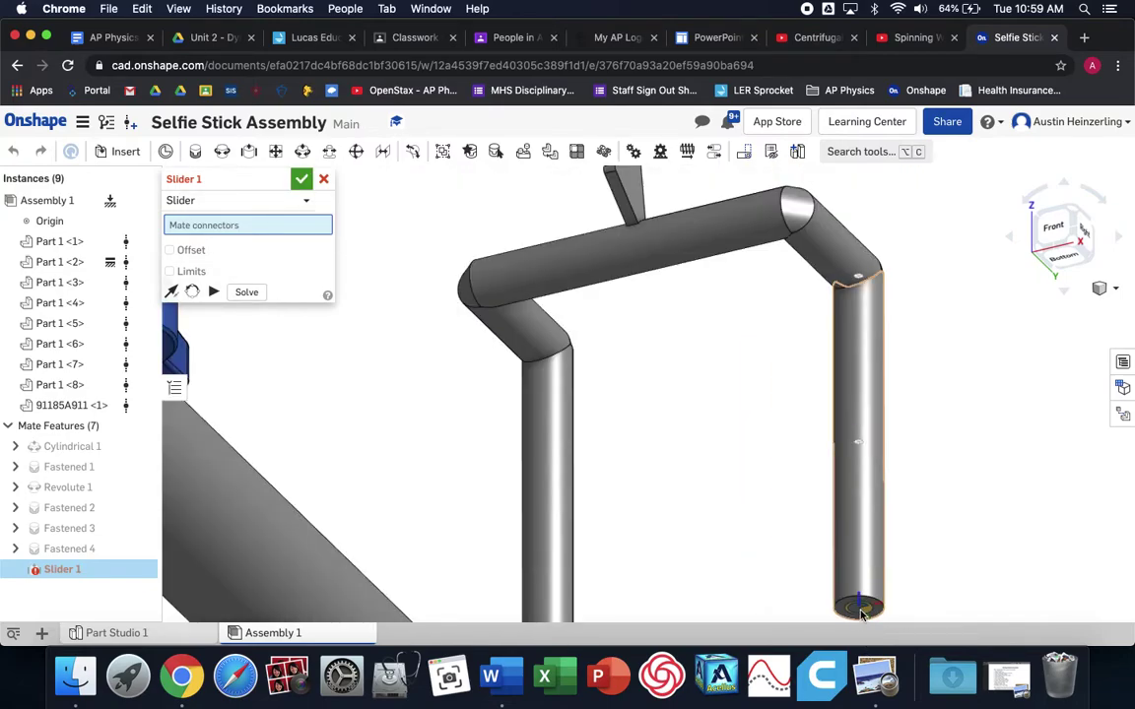
pyautogui.click(862, 610)
pyautogui.scroll(-6, 861, 607)
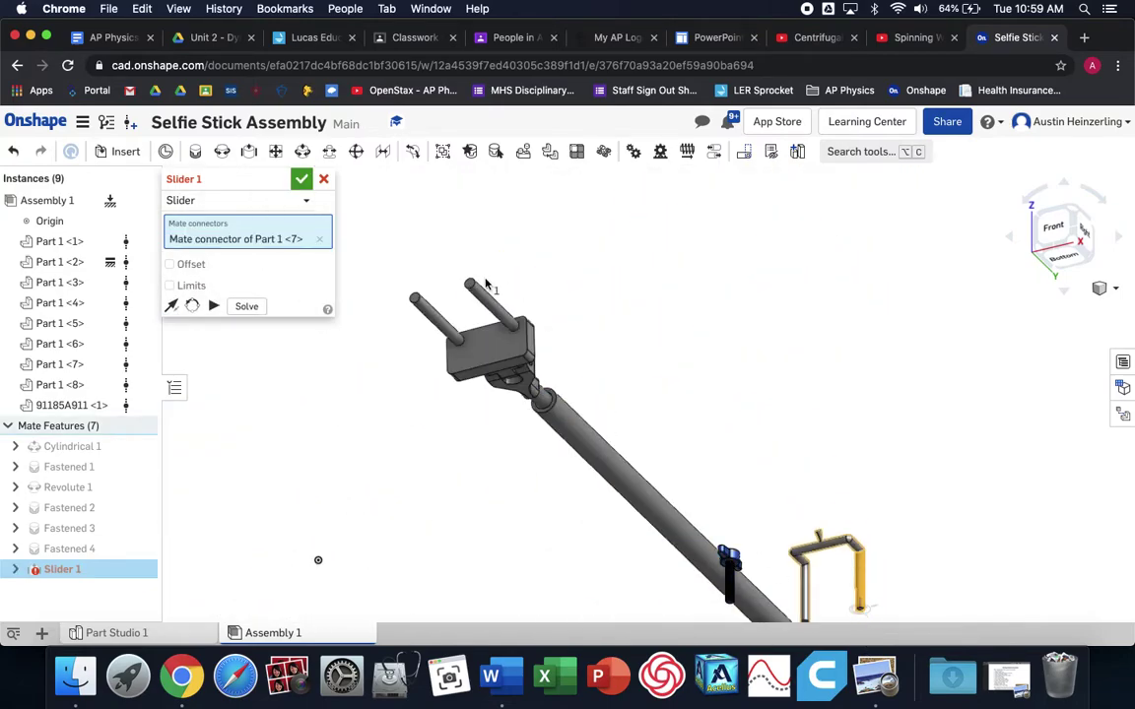
pyautogui.scroll(5, 485, 284)
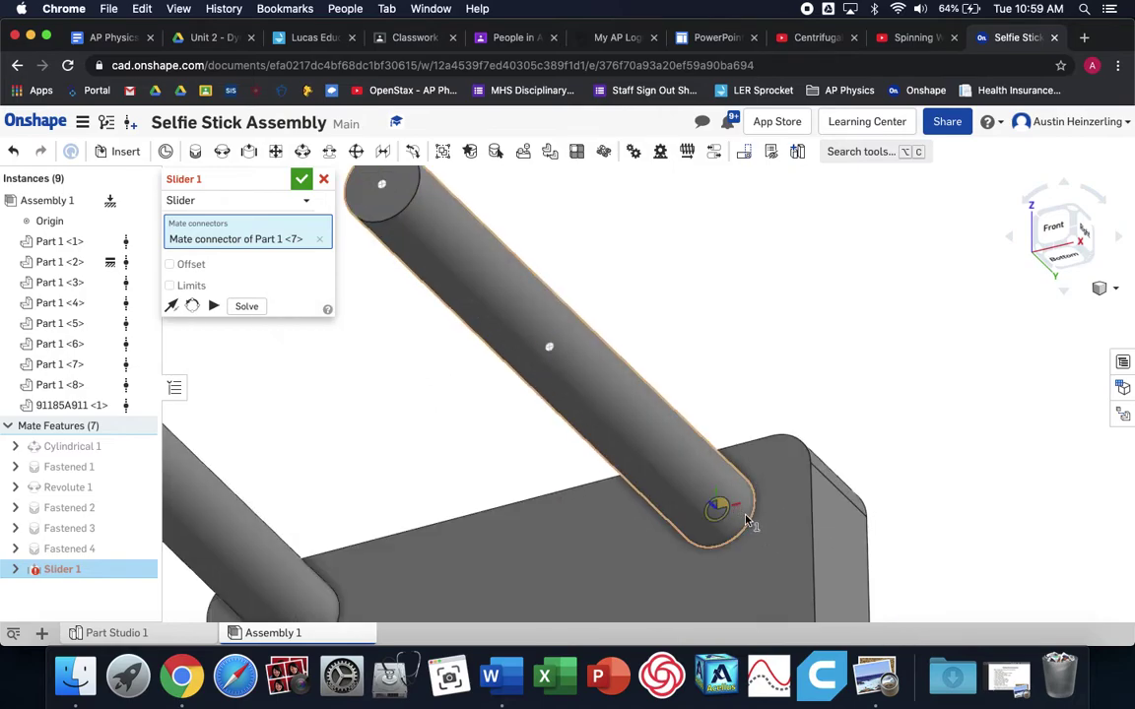
pyautogui.click(720, 511)
pyautogui.scroll(-5, 720, 510)
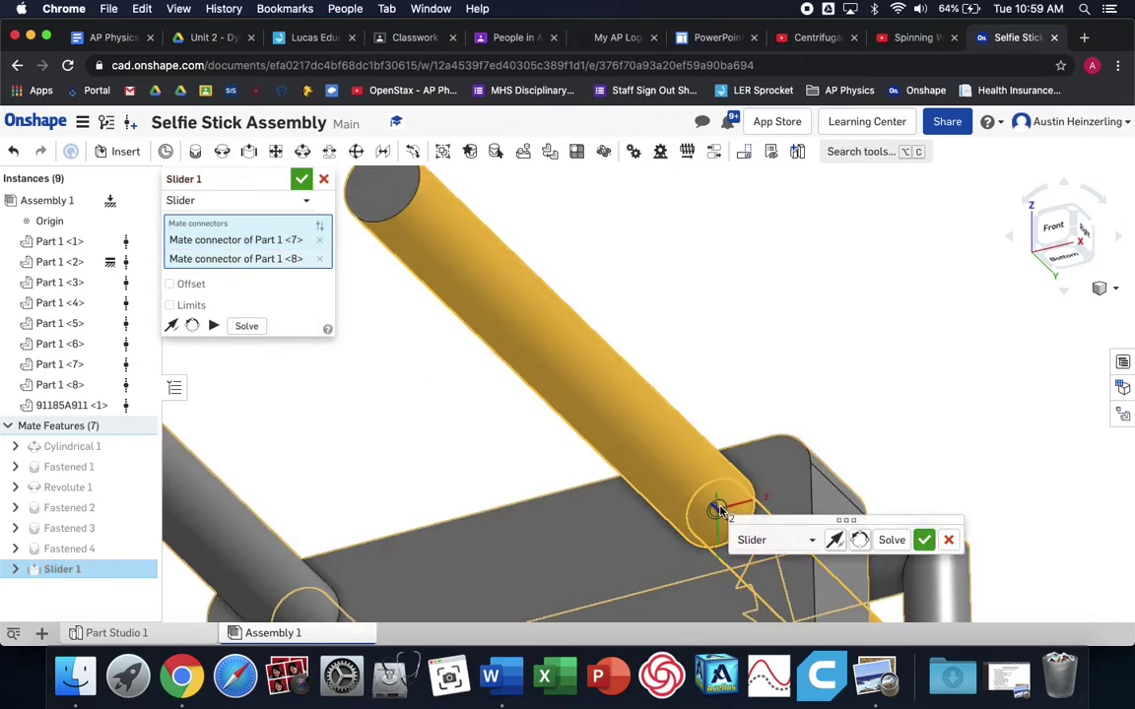
pyautogui.moveTo(830, 458); pyautogui.dragTo(833, 273, button='middle')
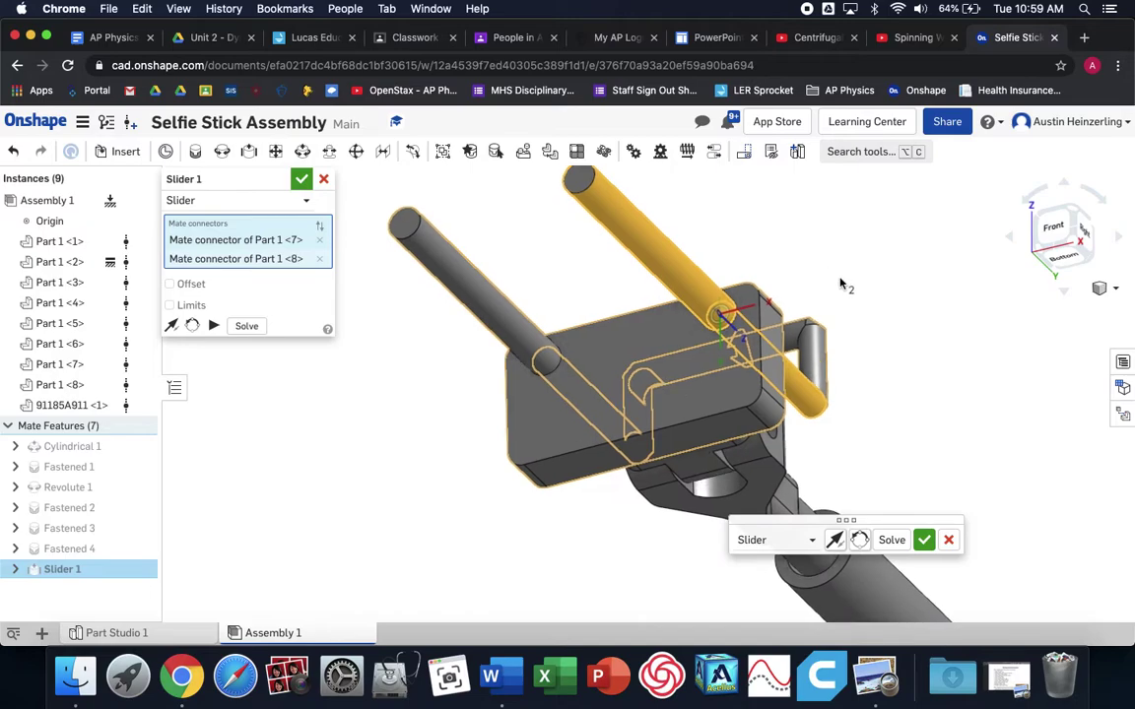
# Try the slider with the U-shaped bracket flipped outward and the Offset option enabled.
pyautogui.click(834, 544)
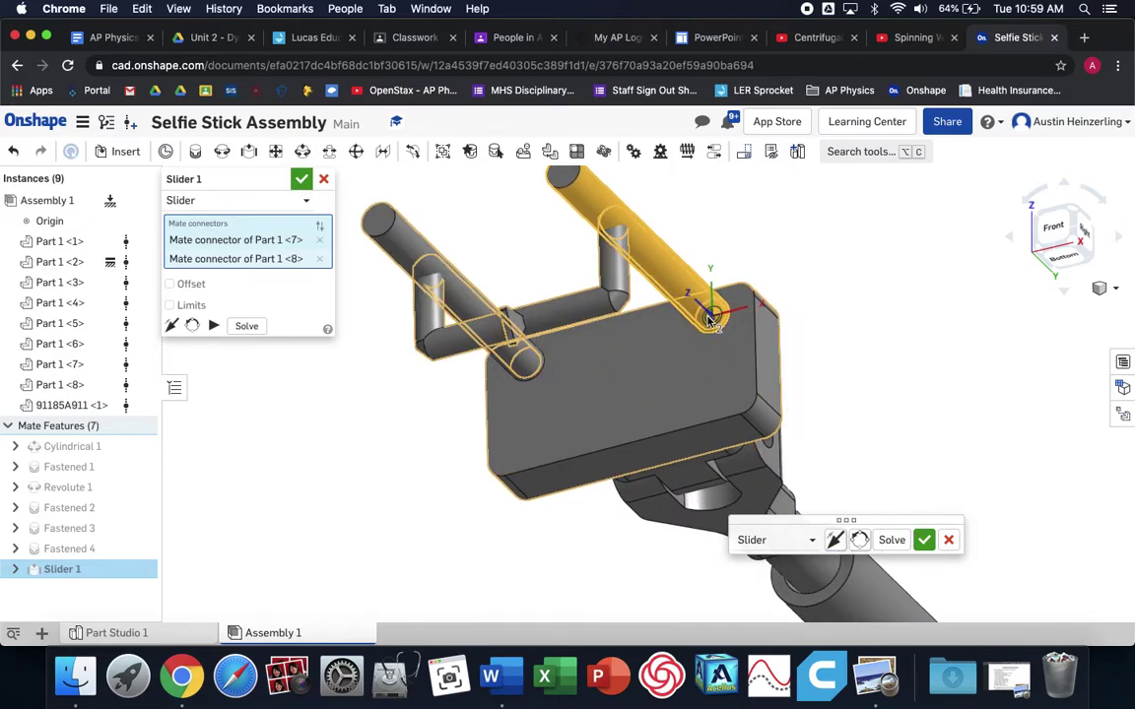
pyautogui.moveTo(816, 367); pyautogui.dragTo(805, 380, button='middle')
pyautogui.moveTo(804, 380); pyautogui.dragTo(551, 477, button='right')
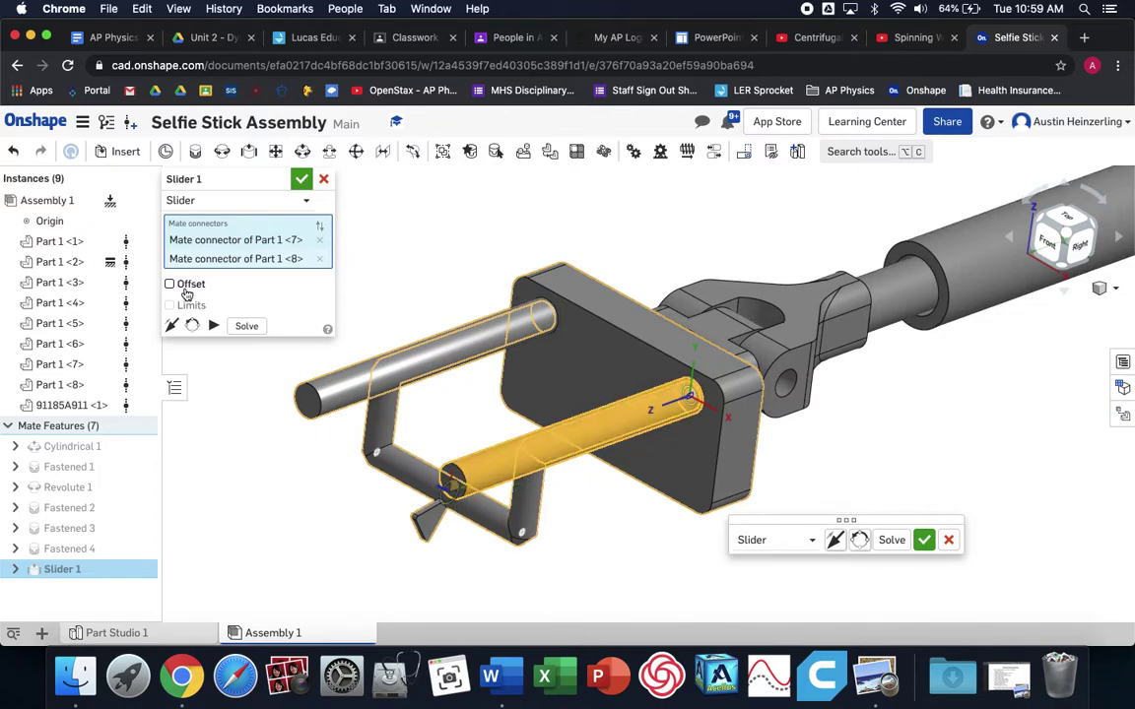
pyautogui.click(183, 289)
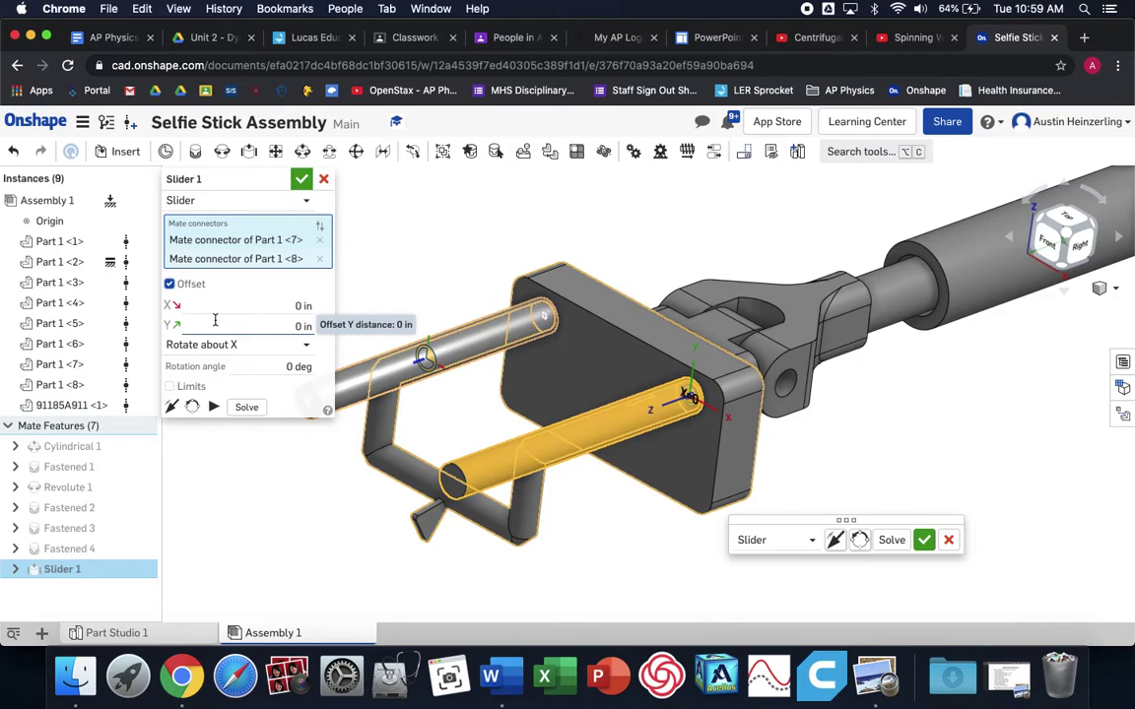
pyautogui.click(302, 180)
# Join a leg end of the U-shaped bracket, Part 1 <7>, to the post's midpoint on Part 1 <8> with a Slider mate, flipping the bracket outward.
pyautogui.scroll(-5, 867, 474)
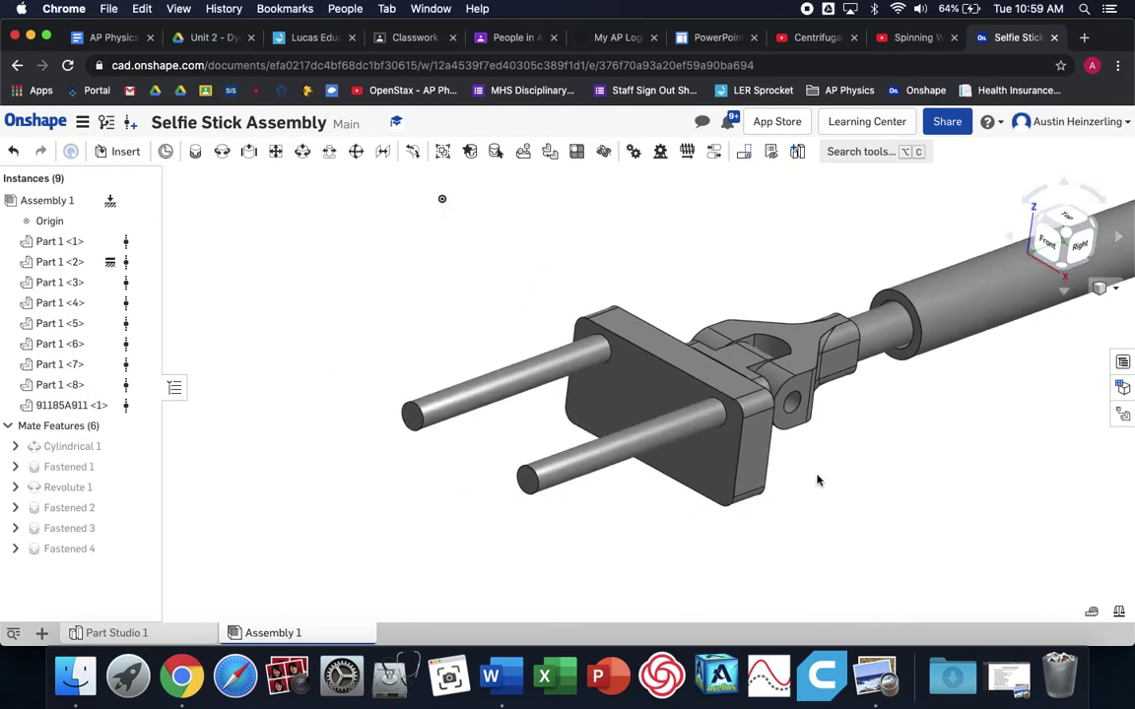
pyautogui.moveTo(924, 473); pyautogui.dragTo(564, 393, button='middle')
pyautogui.moveTo(1005, 476); pyautogui.dragTo(883, 451, button='middle')
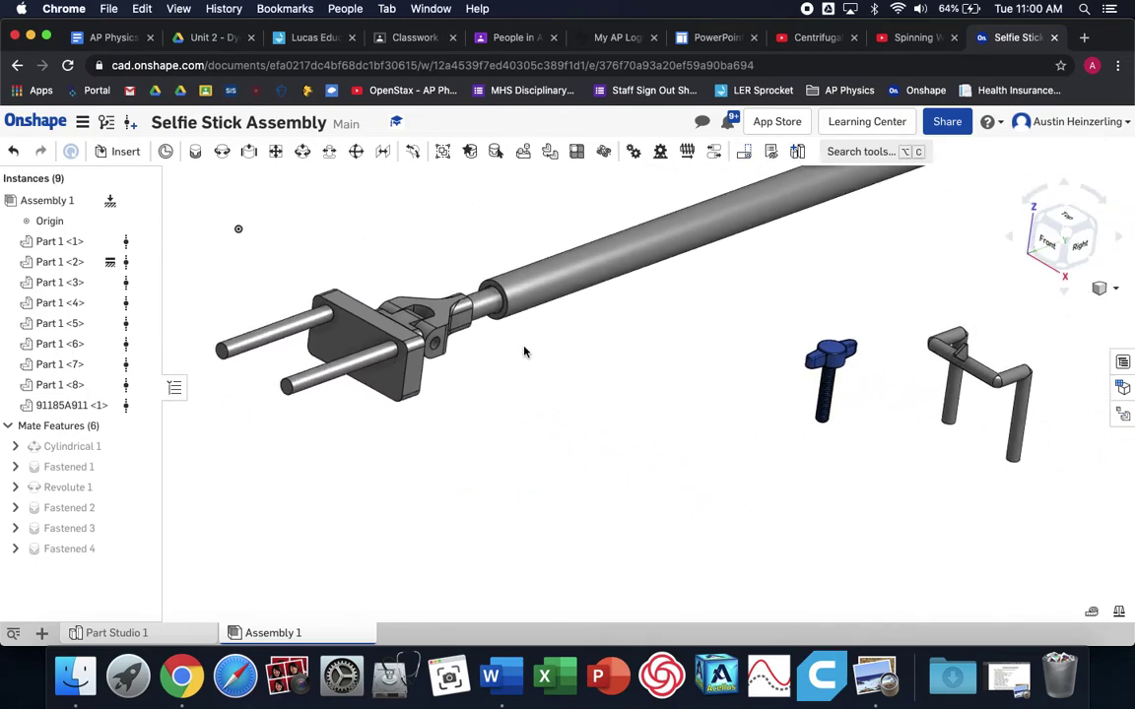
pyautogui.click(248, 156)
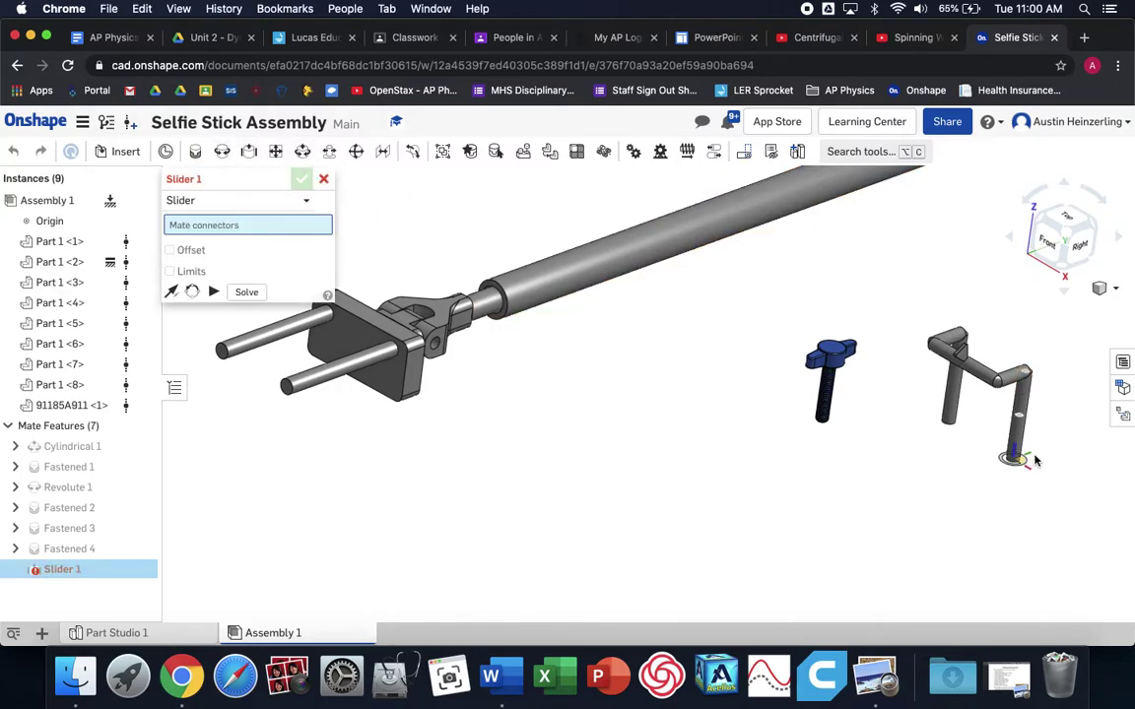
pyautogui.scroll(5, 1032, 459)
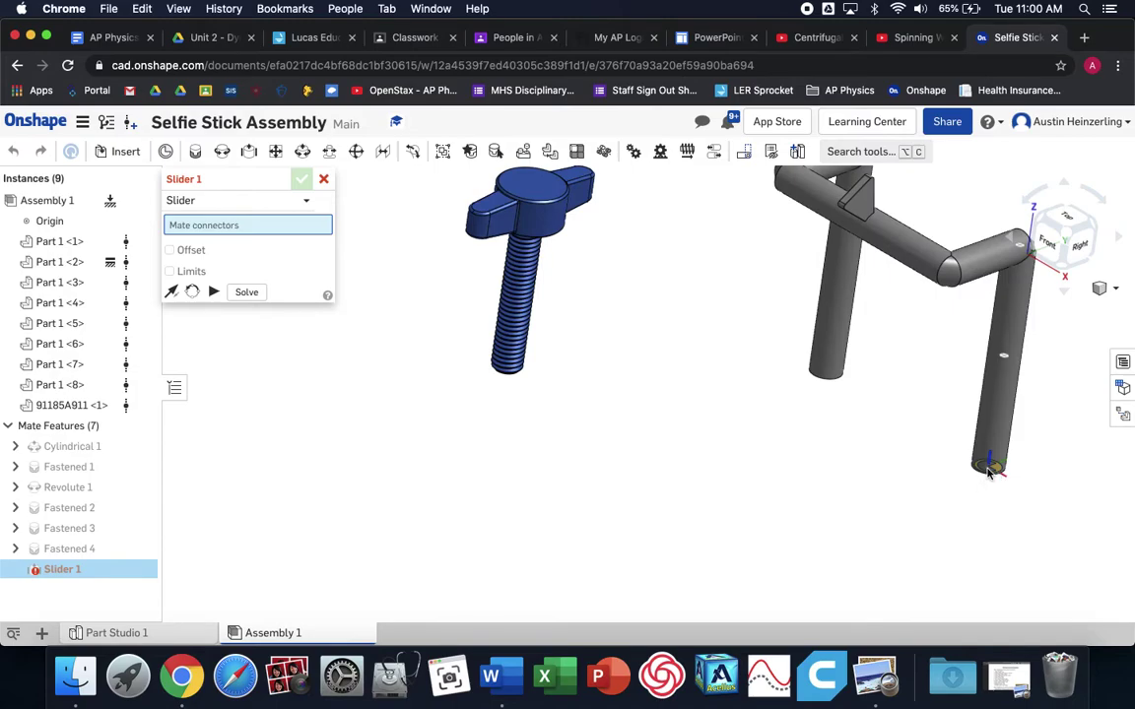
pyautogui.click(990, 472)
pyautogui.scroll(-5, 988, 473)
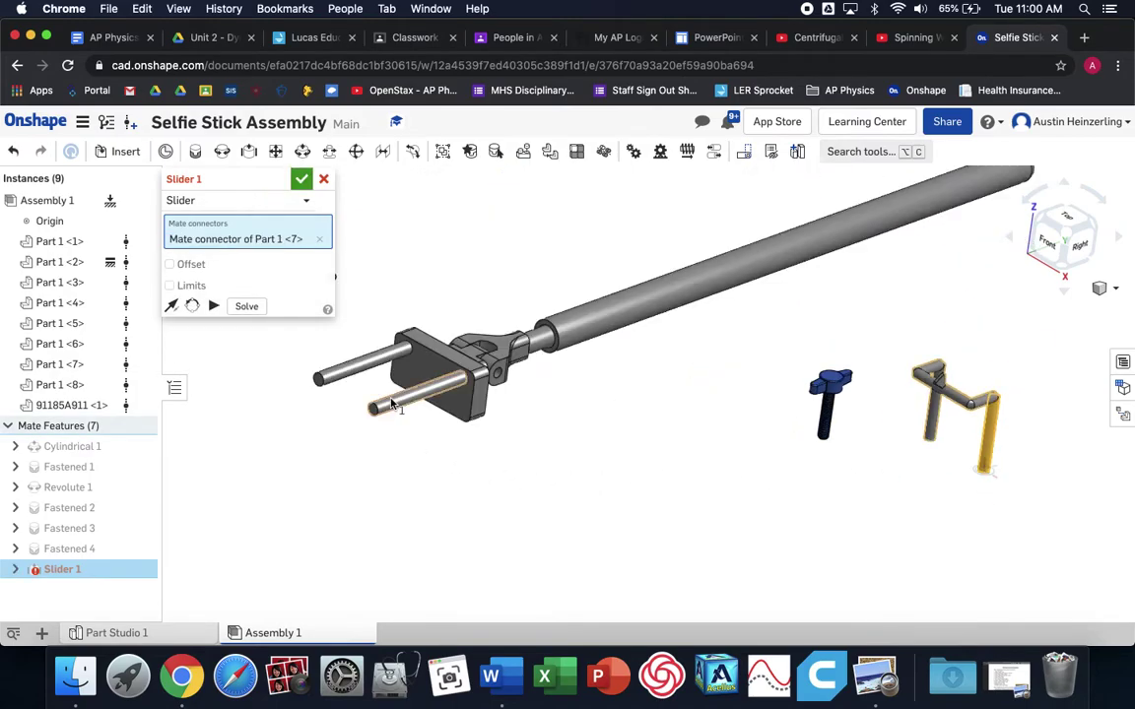
pyautogui.scroll(4, 392, 404)
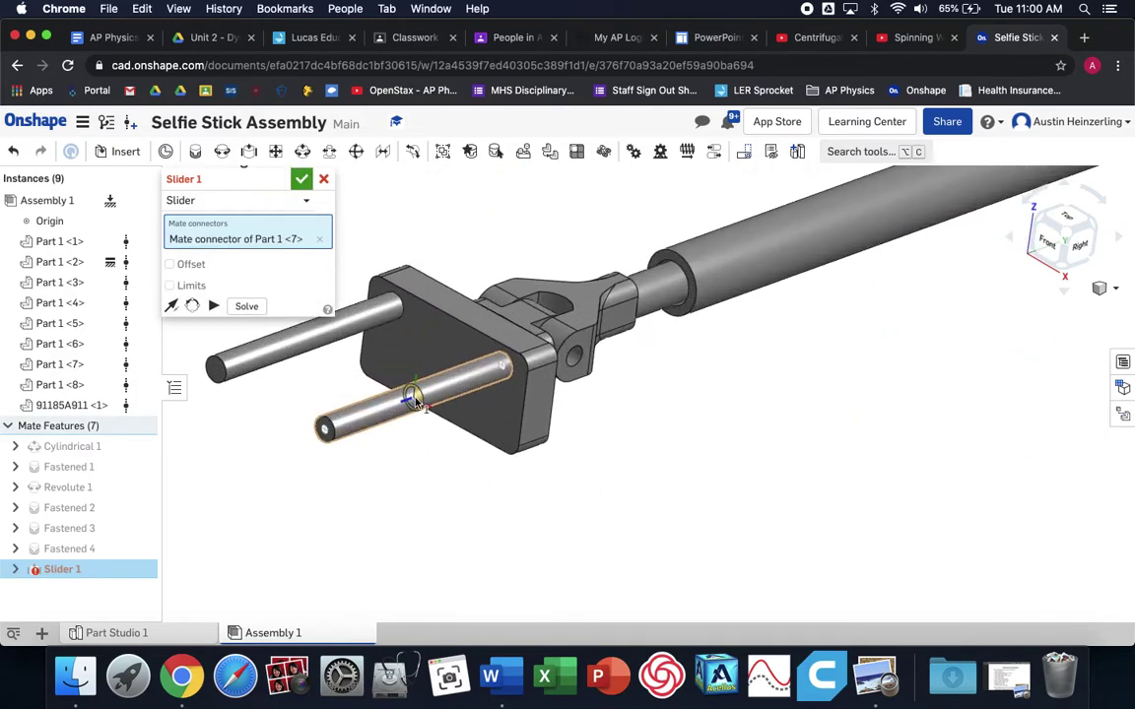
pyautogui.click(417, 402)
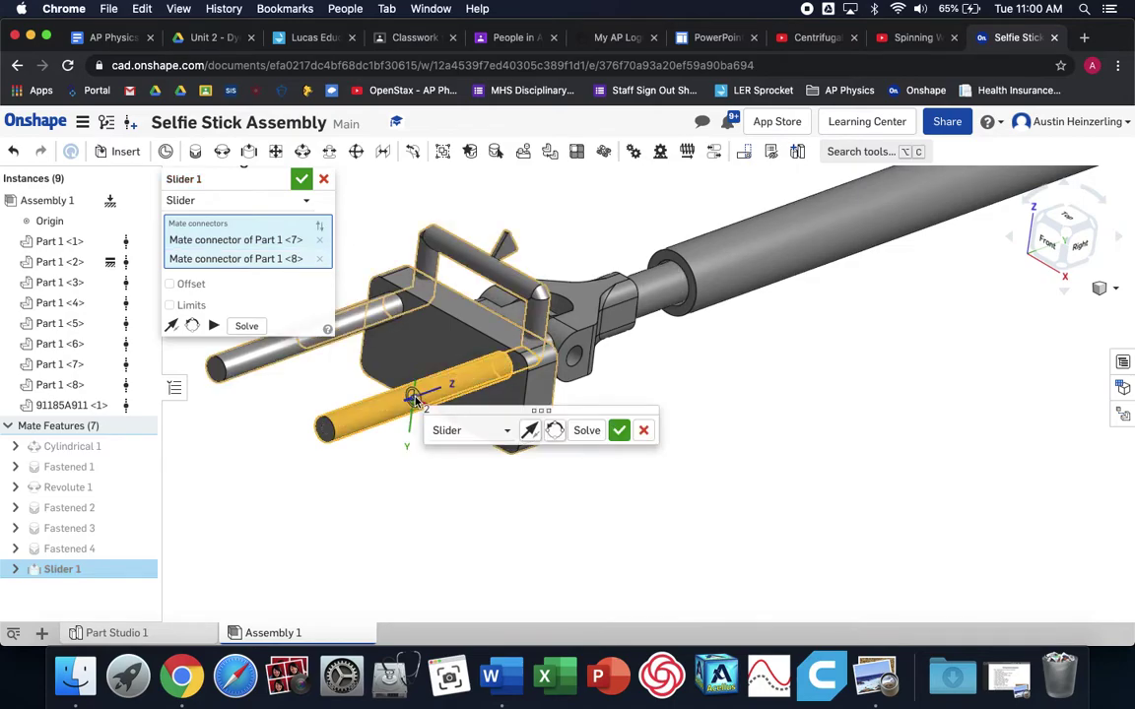
pyautogui.click(529, 431)
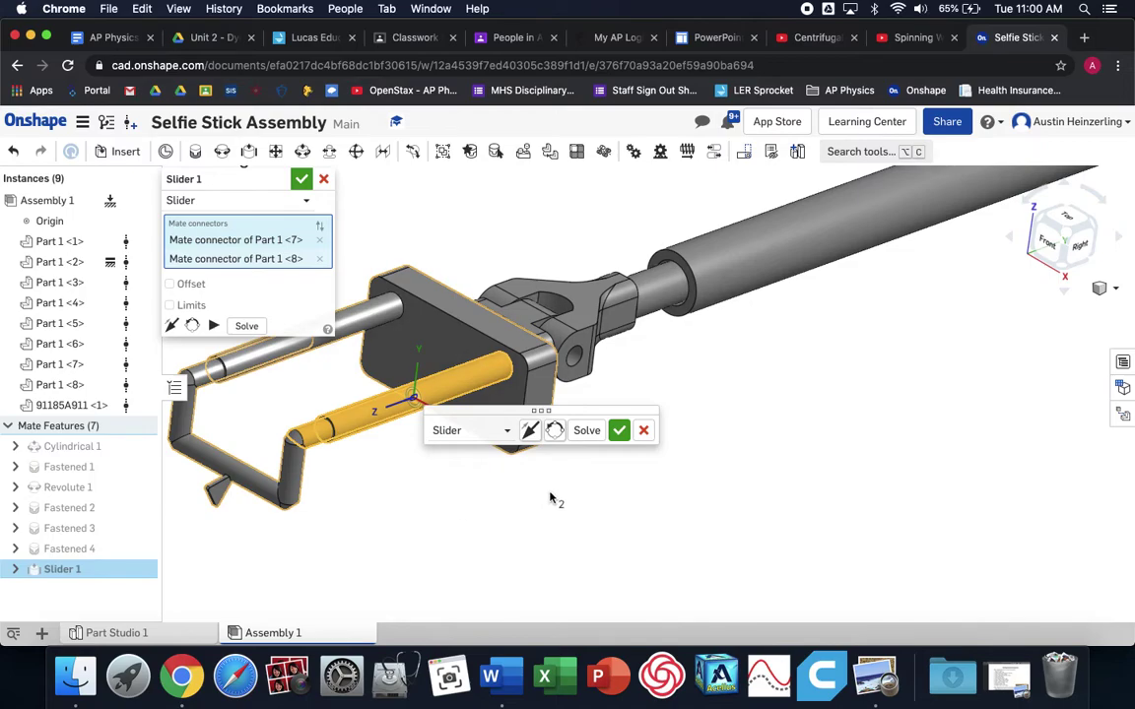
pyautogui.click(301, 179)
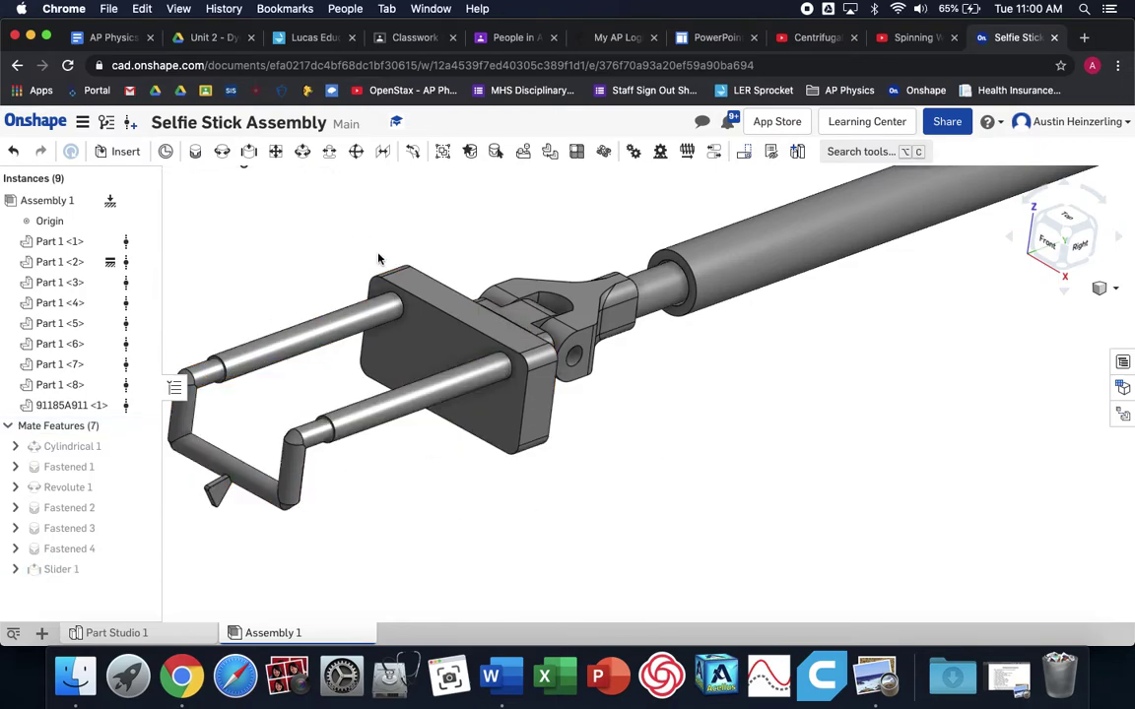
pyautogui.scroll(-5, 670, 433)
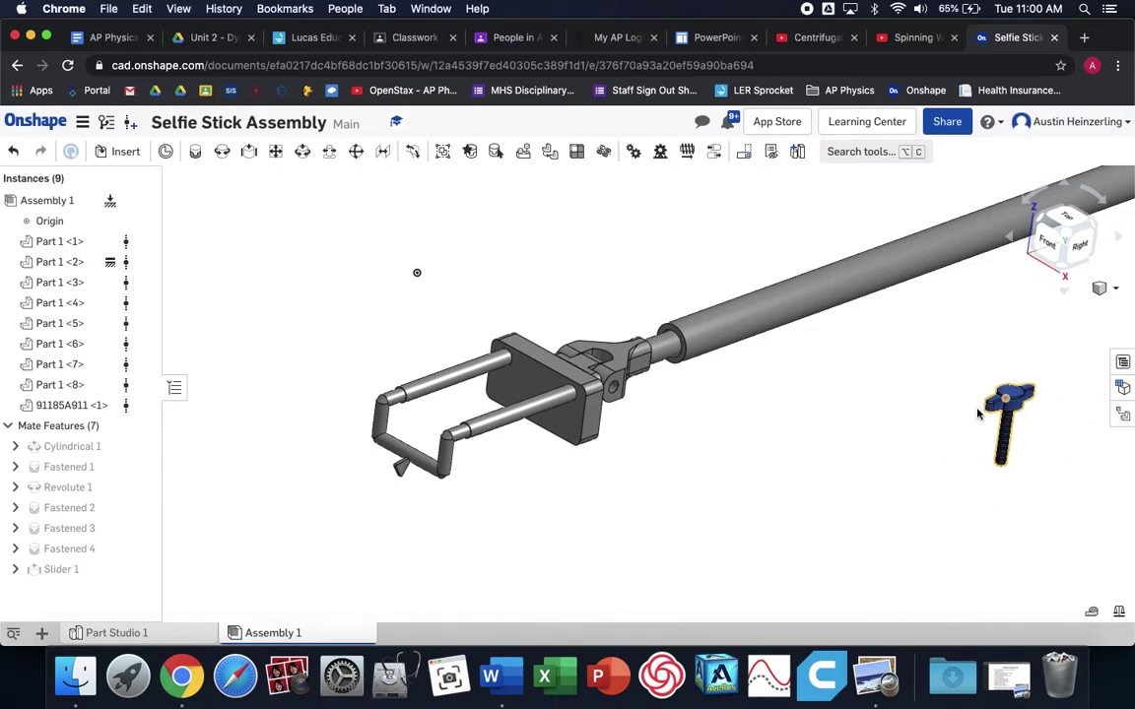
pyautogui.scroll(-3, 975, 426)
pyautogui.scroll(5, 850, 434)
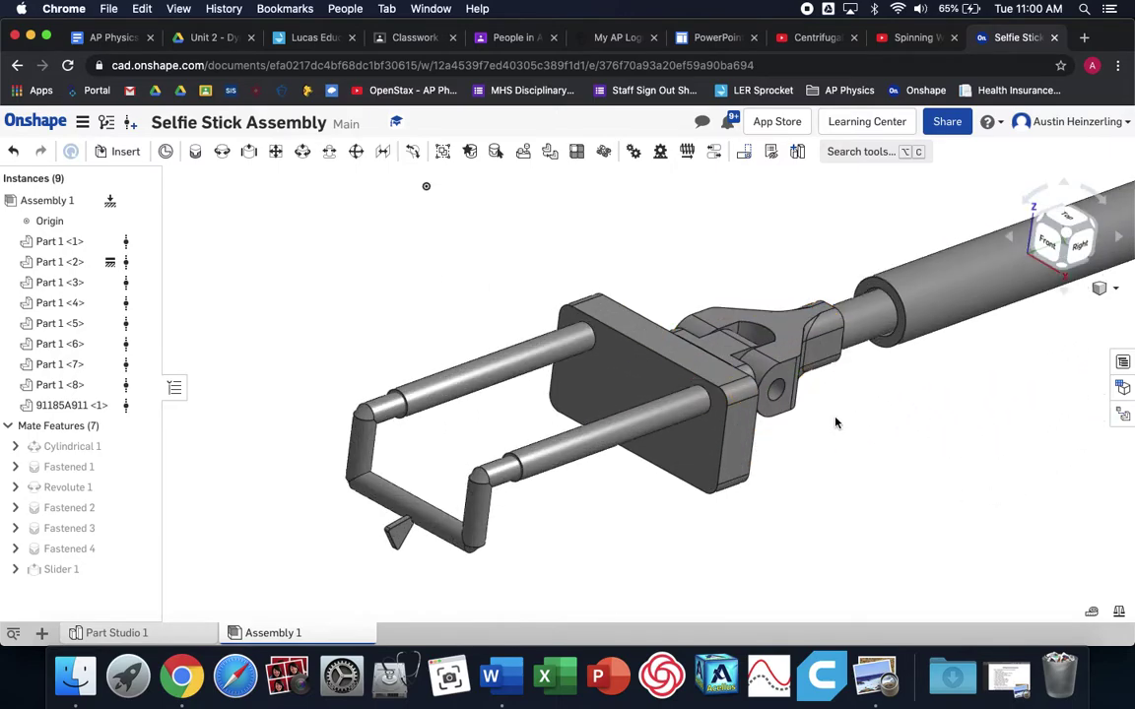
pyautogui.moveTo(813, 401); pyautogui.dragTo(1013, 316, button='right')
pyautogui.click(1063, 242)
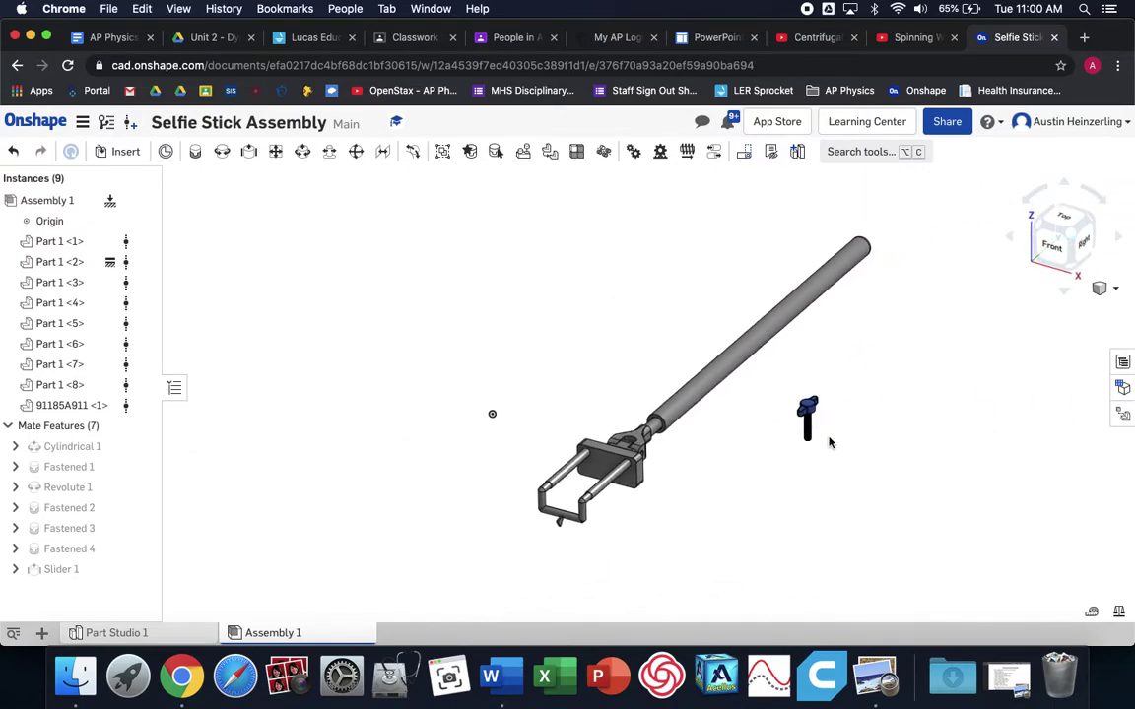
# Fasten the underside of the thumb screw's head, 91185A911, to the center of the hinge fork's hole on Part 1 <3> with a Fastened mate.
pyautogui.scroll(4, 830, 440)
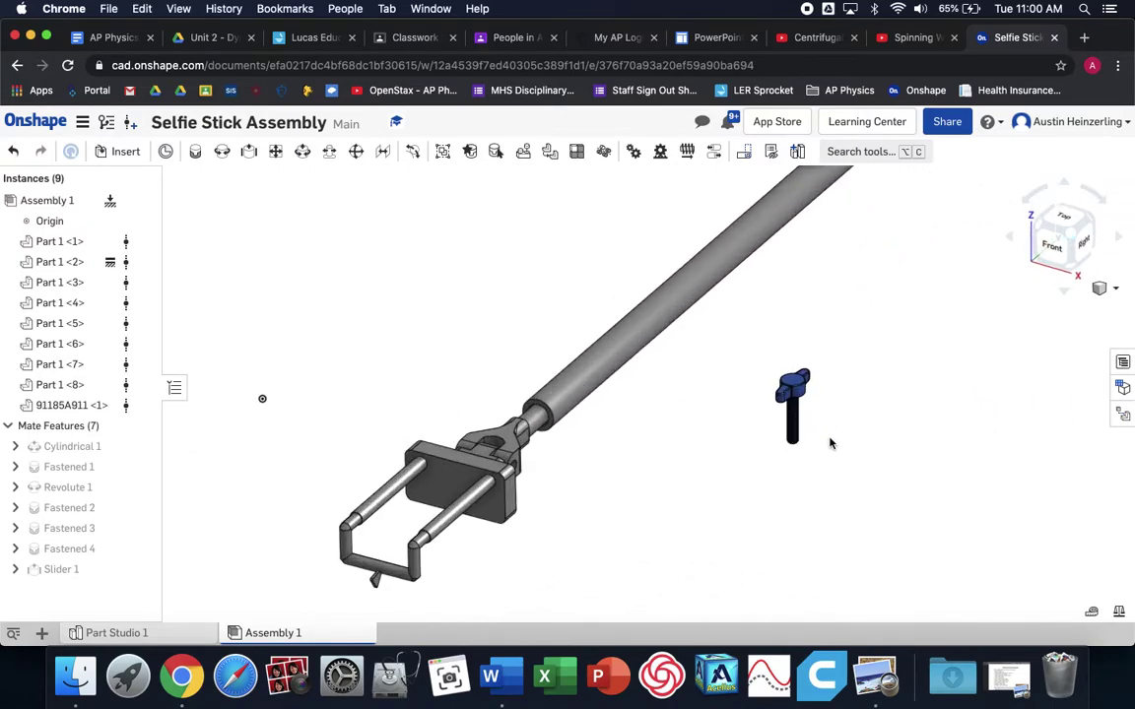
pyautogui.click(194, 154)
pyautogui.moveTo(803, 476); pyautogui.dragTo(806, 355, button='right')
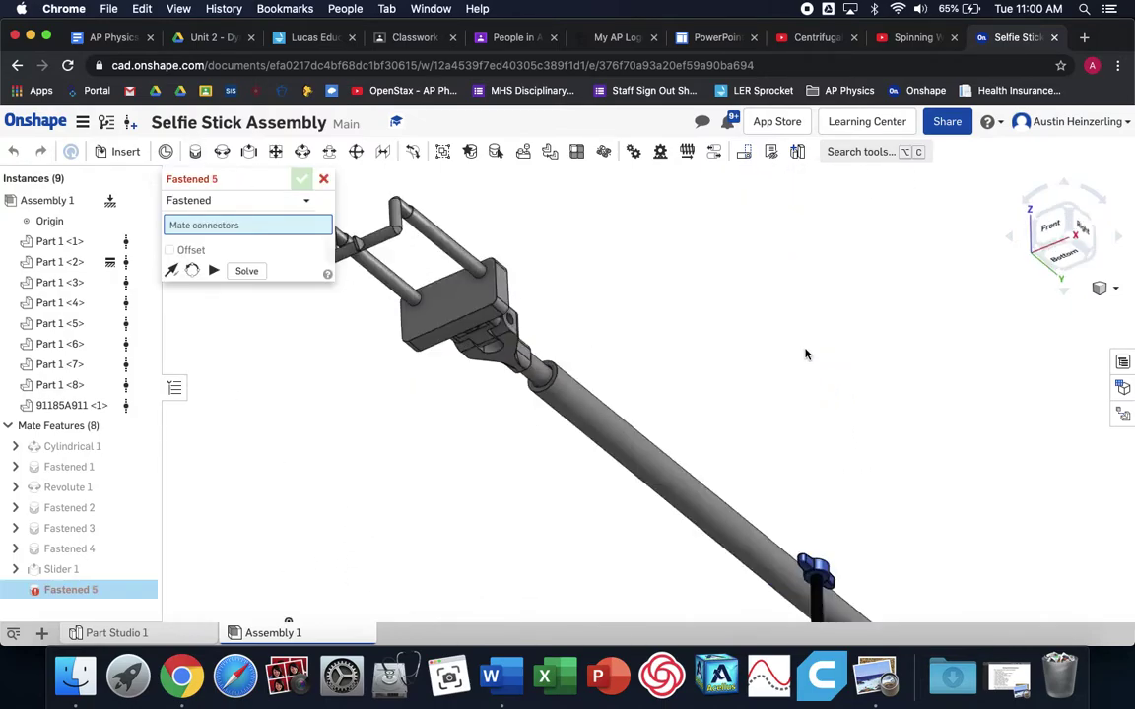
pyautogui.scroll(10, 794, 573)
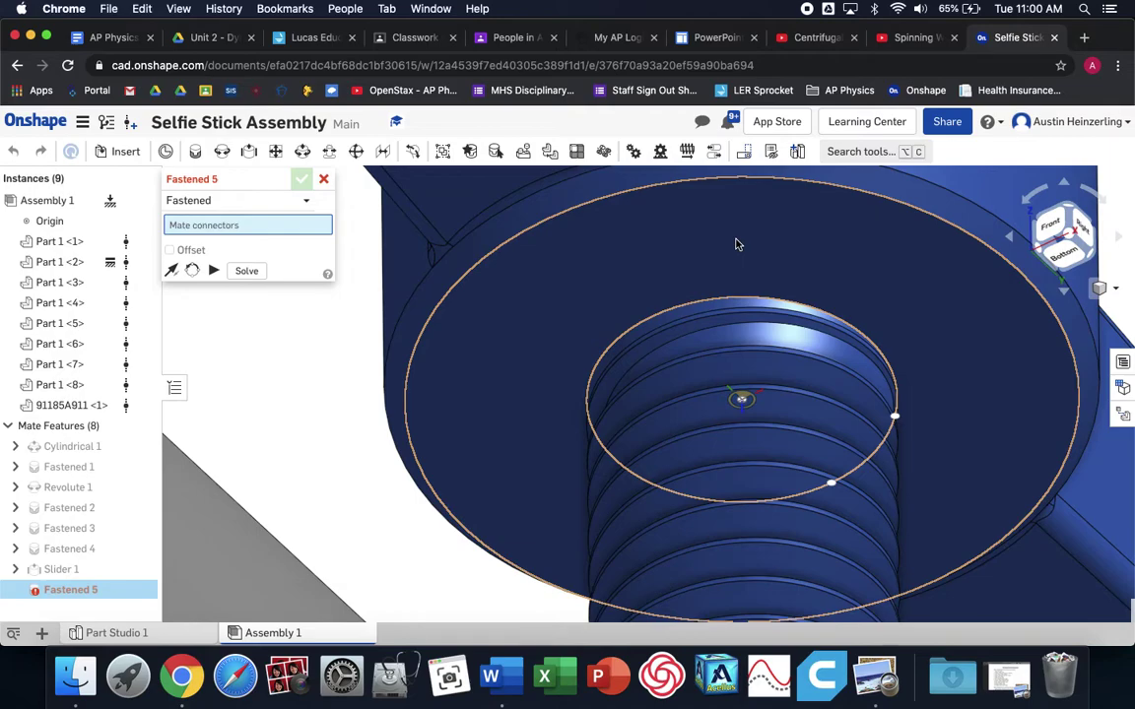
pyautogui.click(737, 244)
pyautogui.scroll(-10, 735, 248)
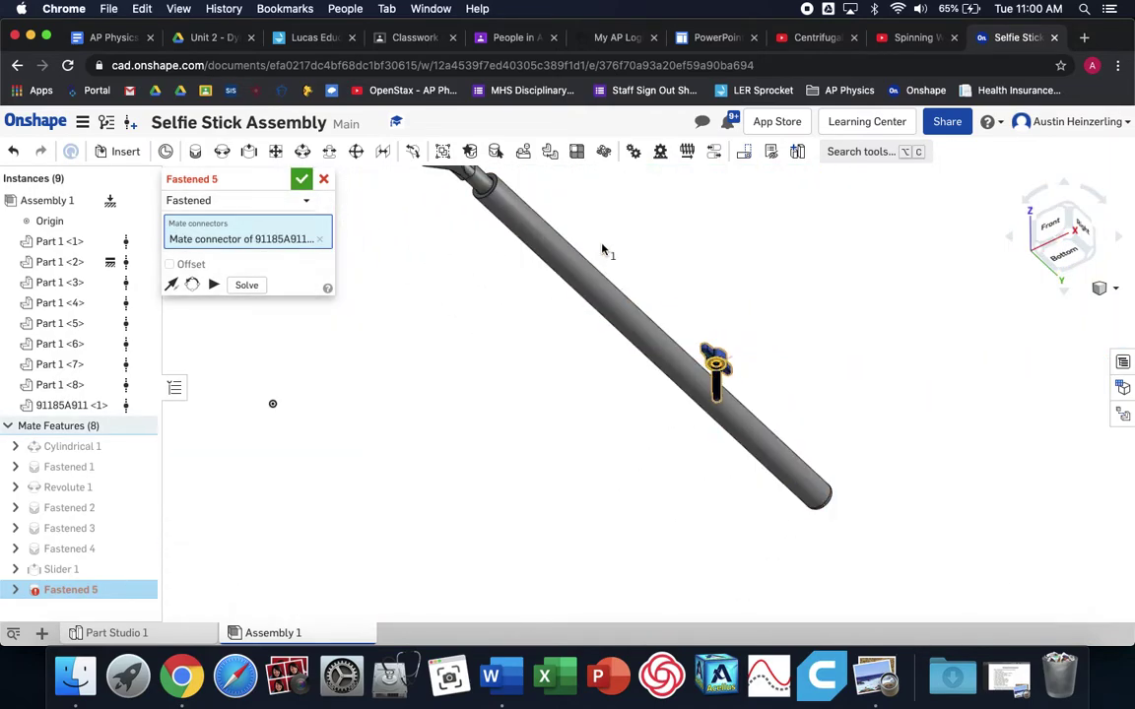
pyautogui.moveTo(602, 248); pyautogui.dragTo(357, 505, button='right')
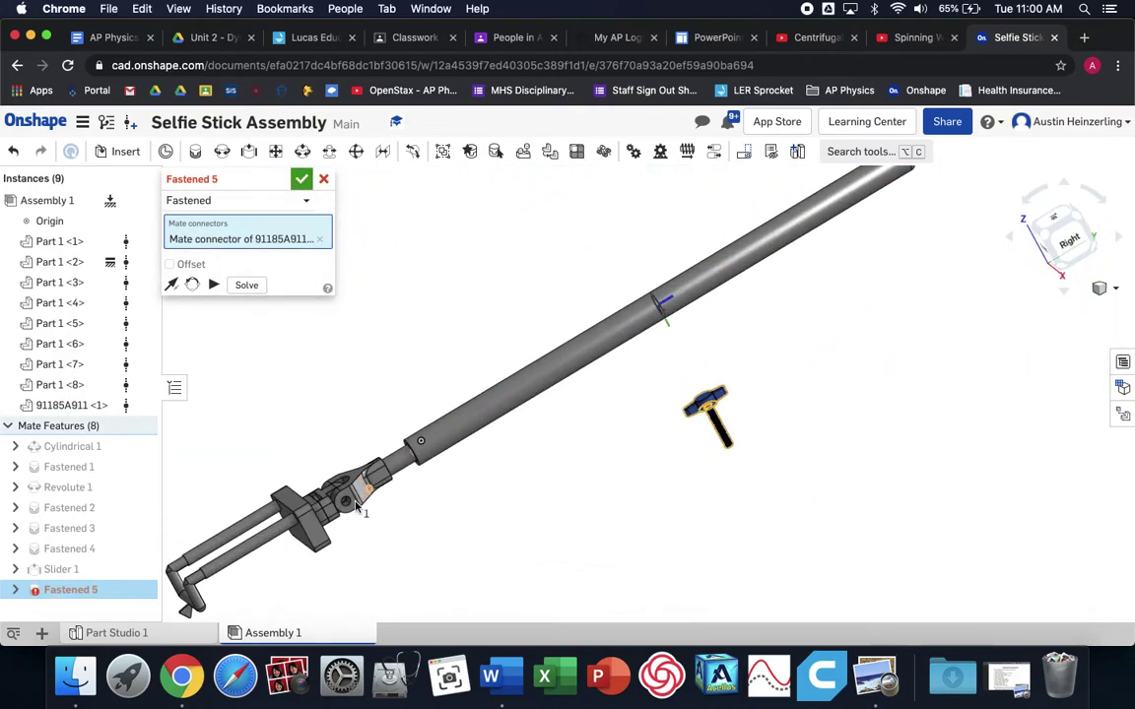
pyautogui.scroll(10, 357, 504)
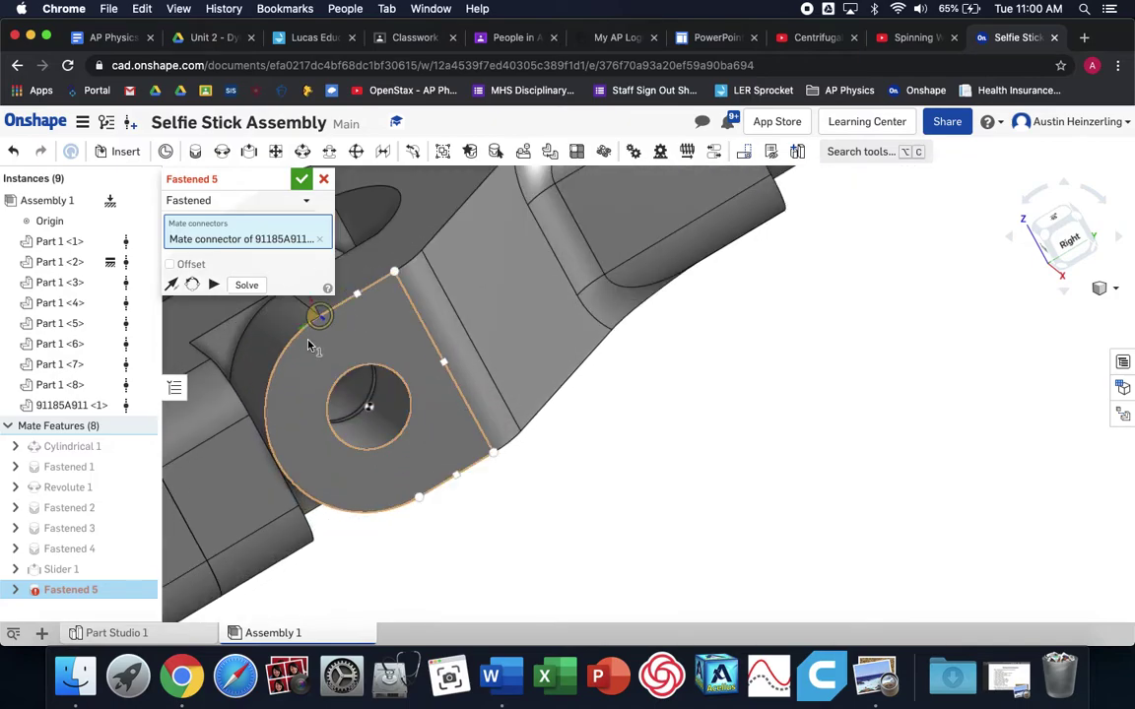
pyautogui.click(370, 408)
pyautogui.scroll(-3, 443, 362)
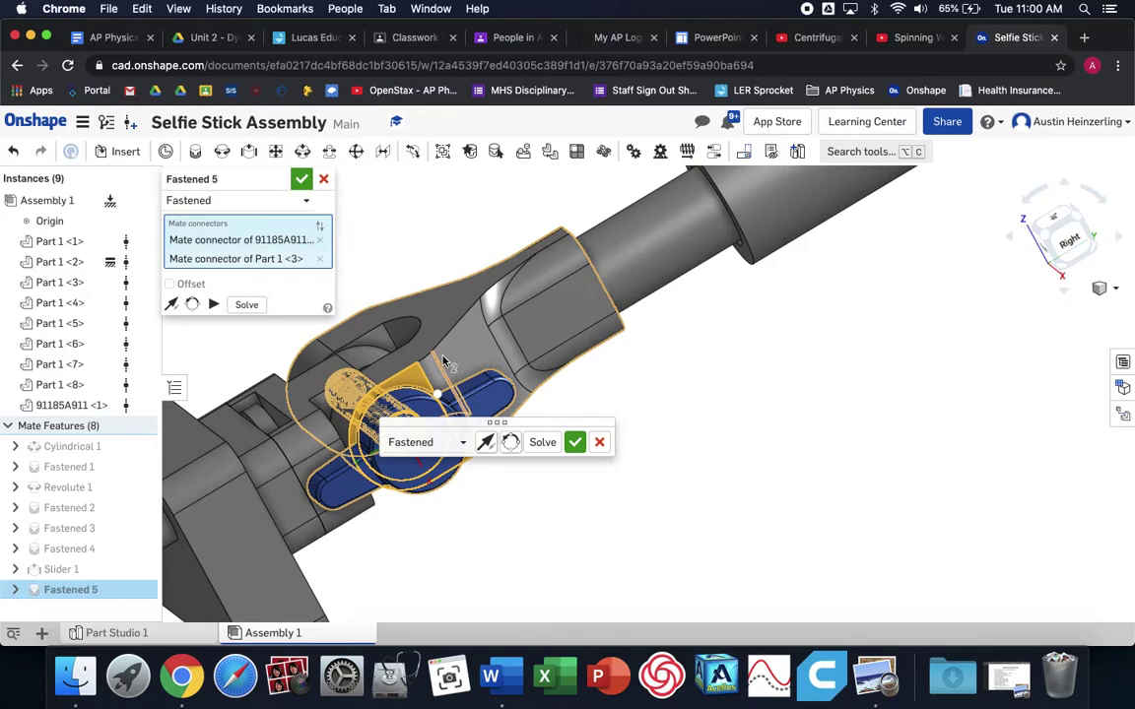
pyautogui.moveTo(443, 363); pyautogui.dragTo(512, 414, button='right')
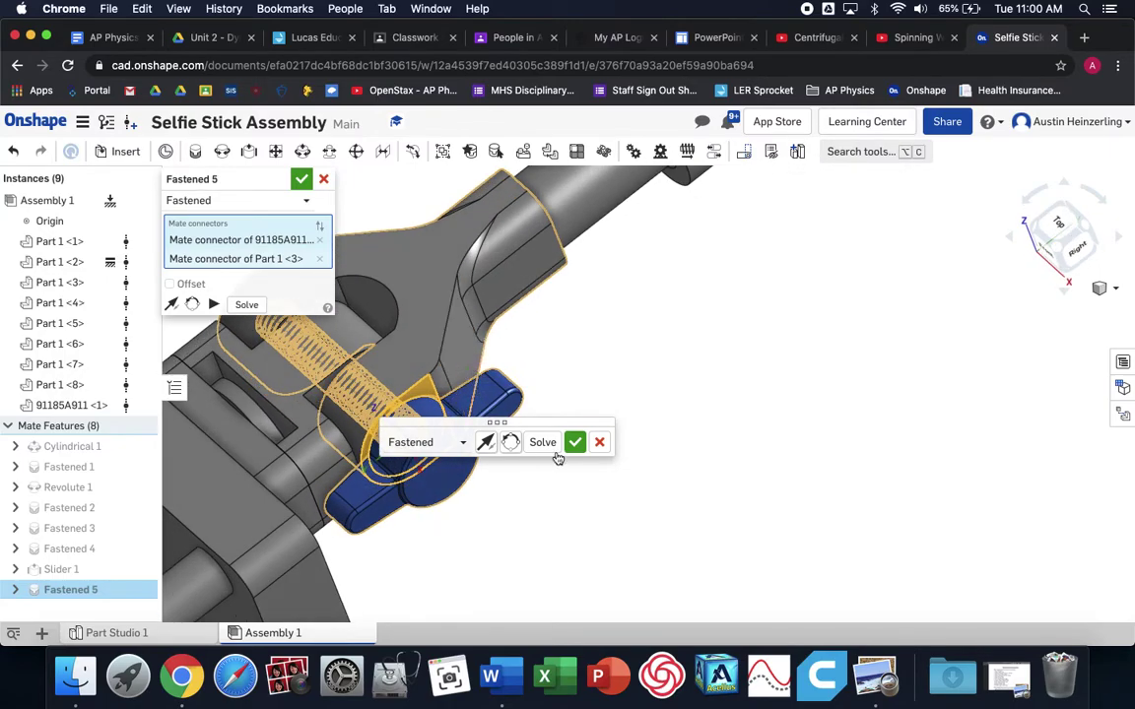
pyautogui.click(301, 180)
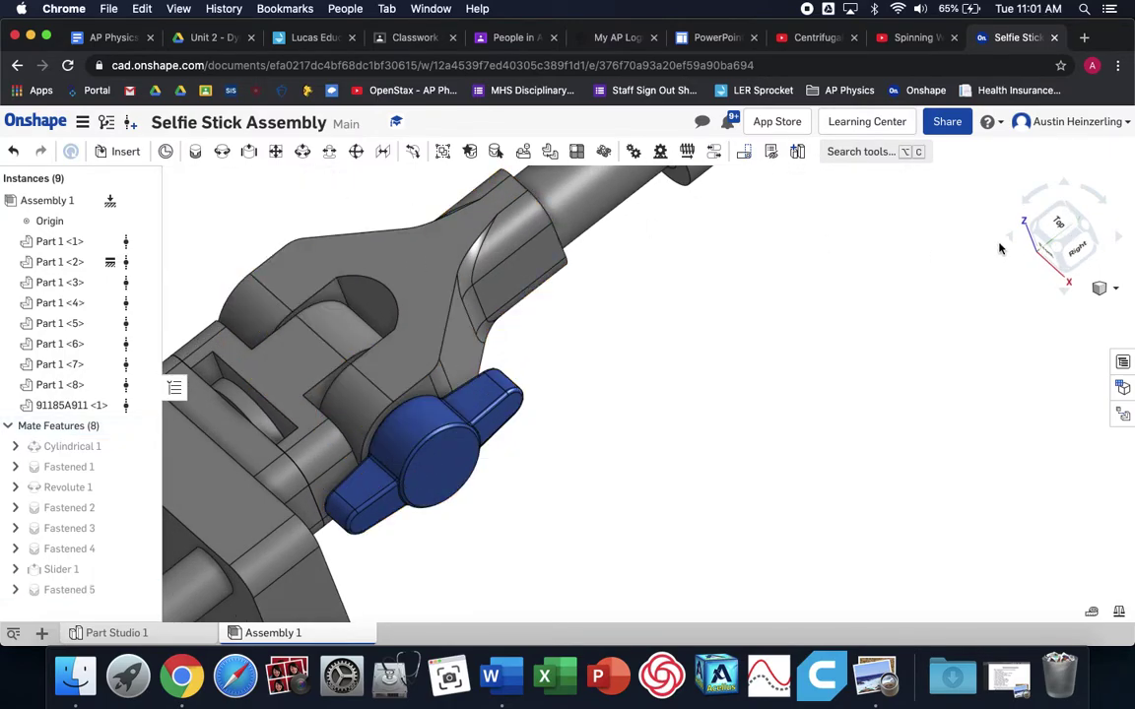
# Test the assembly's joints by moving the phone-holder block, Part 1 <8>, in the isometric view.
pyautogui.click(1057, 252)
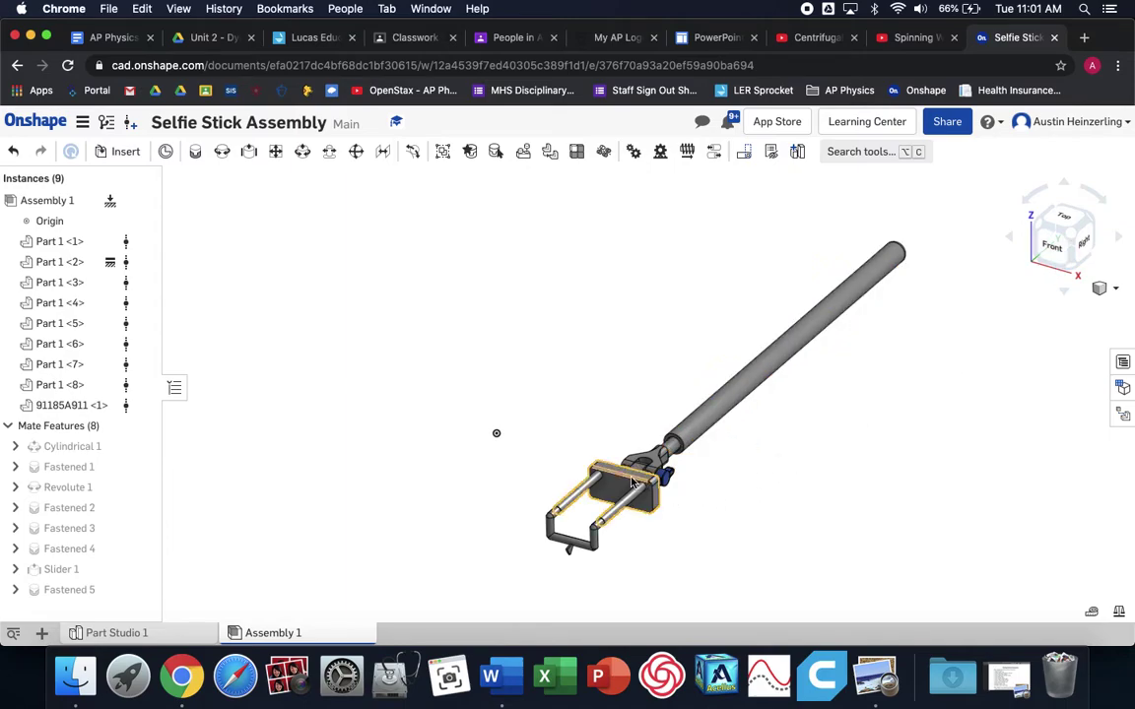
pyautogui.scroll(3, 631, 481)
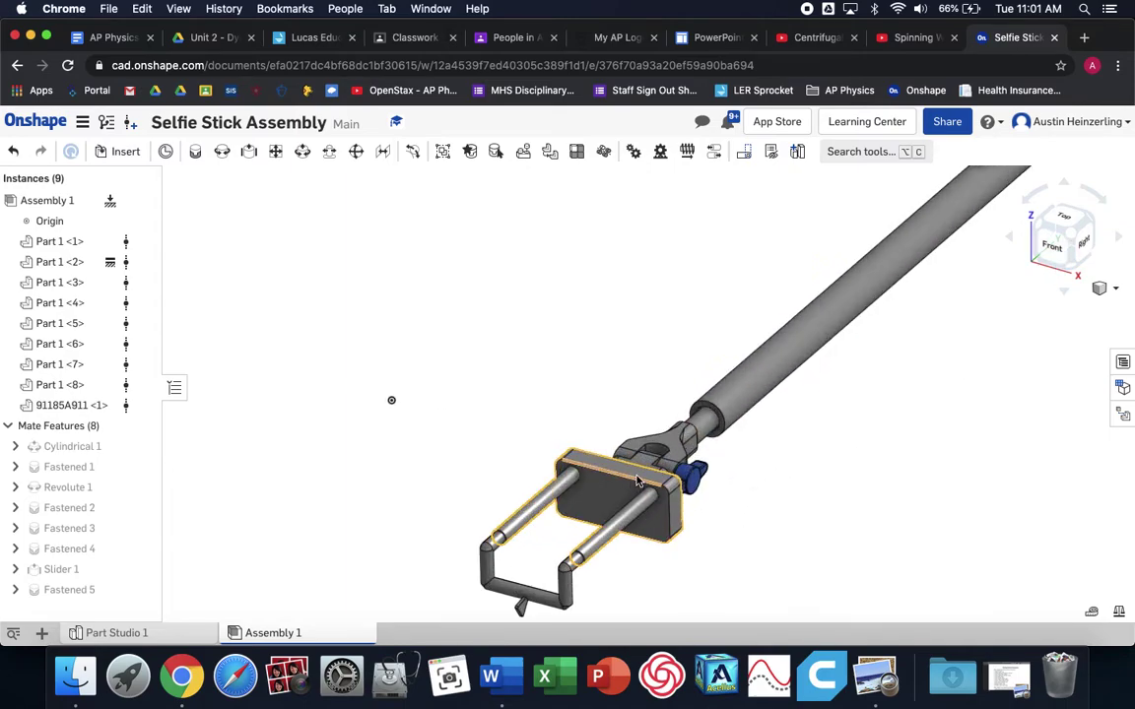
pyautogui.moveTo(636, 480); pyautogui.dragTo(955, 359)
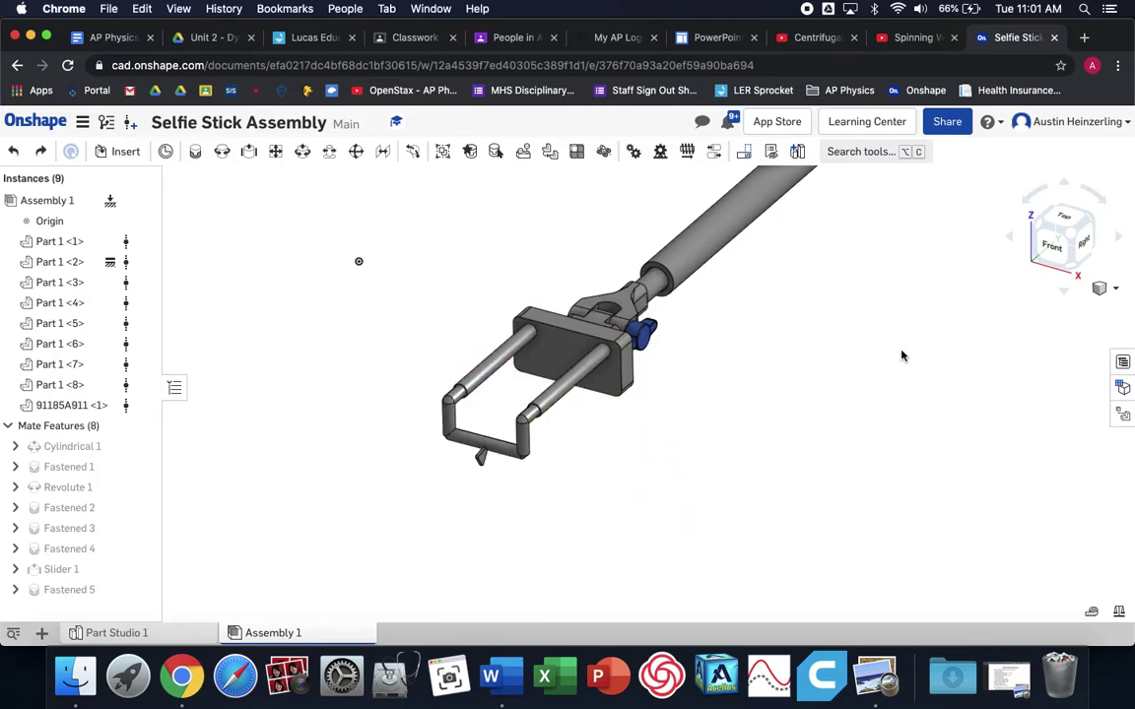
# Download an image of the whole selfie stick in isometric view, framed in the Letter Landscape print setup.
pyautogui.click(1071, 230)
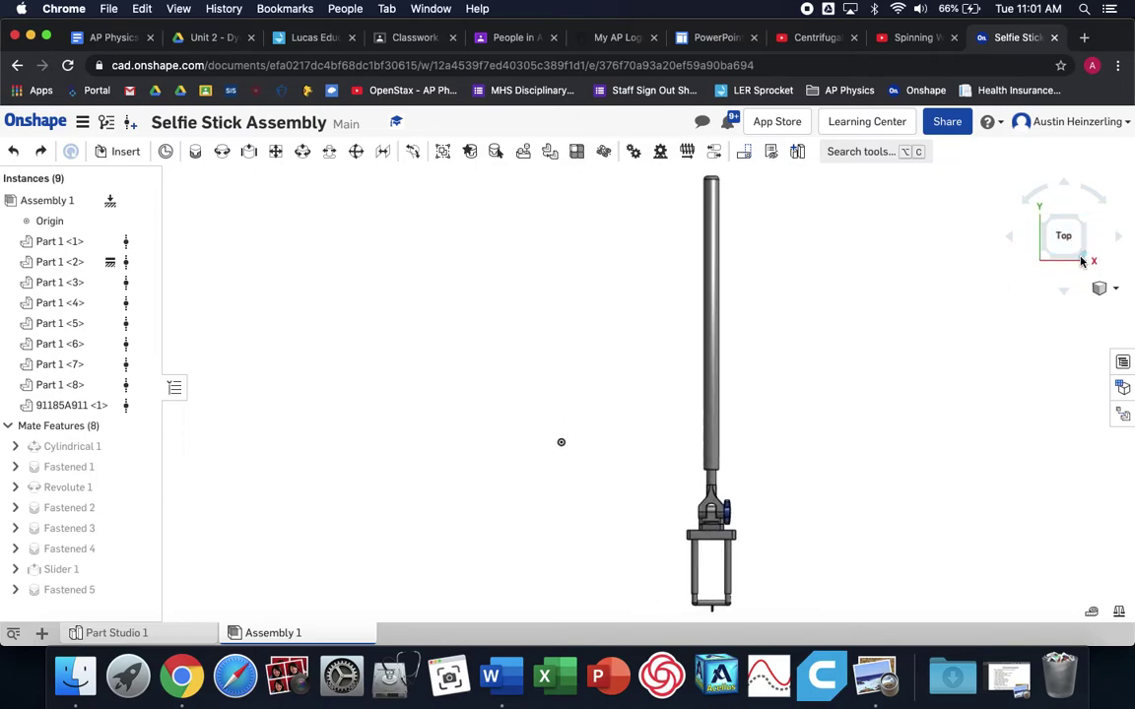
pyautogui.moveTo(1084, 253); pyautogui.dragTo(839, 350)
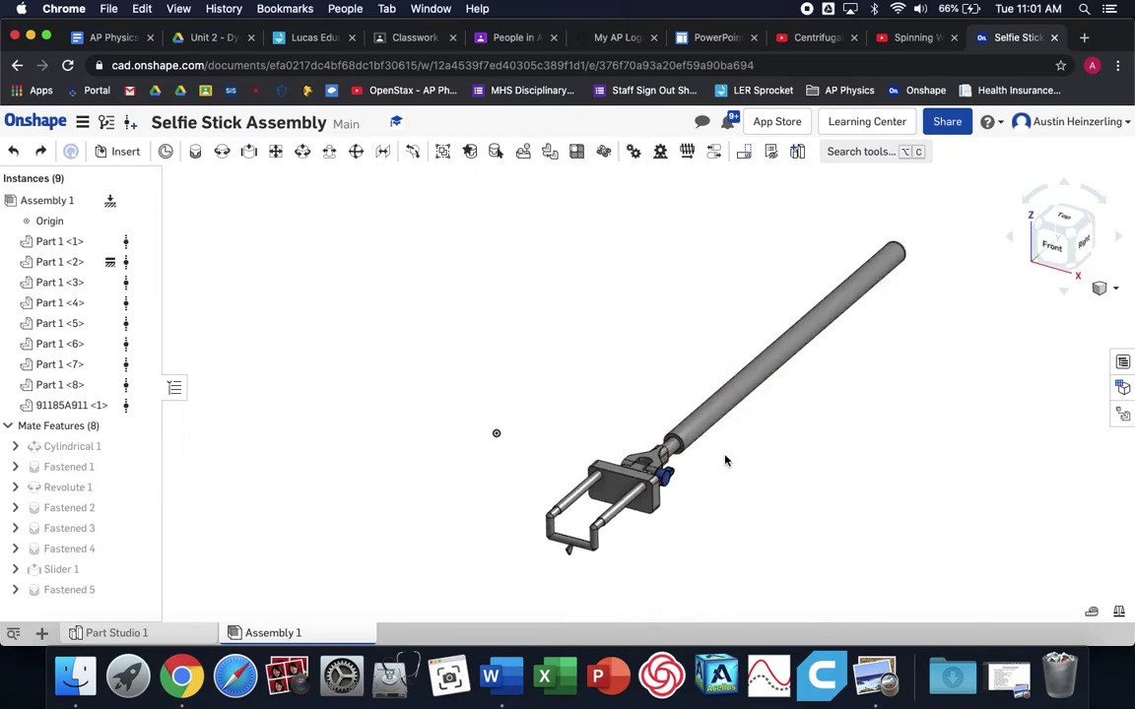
pyautogui.click(83, 121)
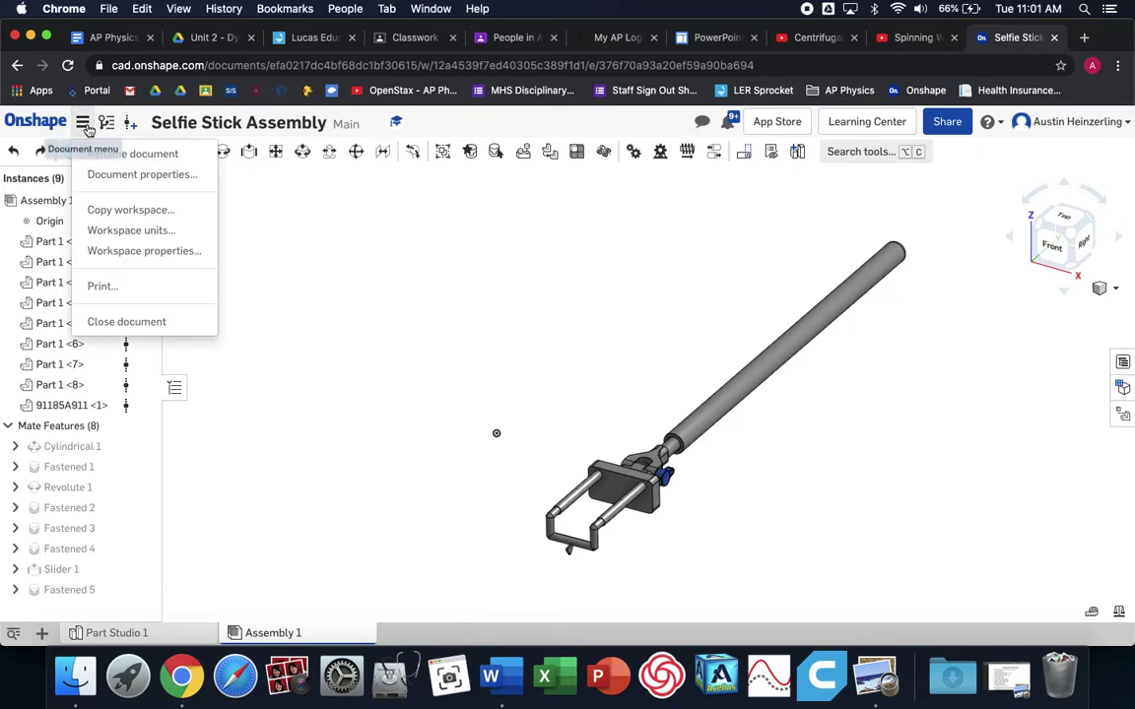
pyautogui.click(103, 287)
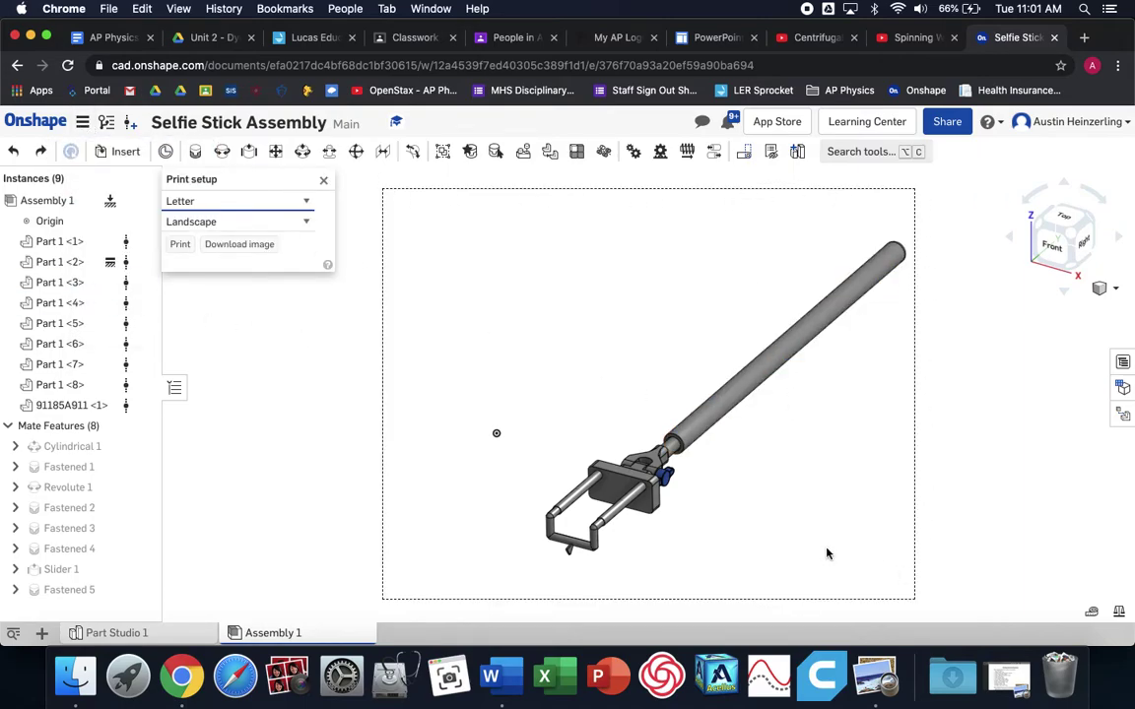
pyautogui.moveTo(788, 429); pyautogui.dragTo(732, 420, button='middle')
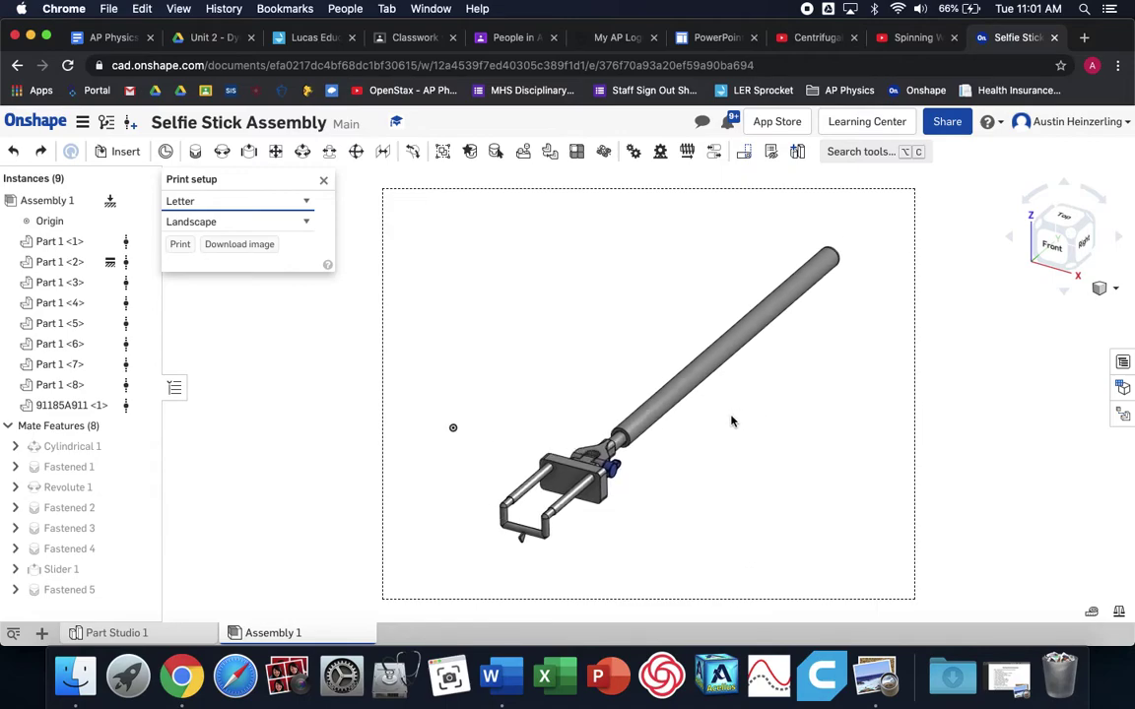
pyautogui.scroll(3, 733, 422)
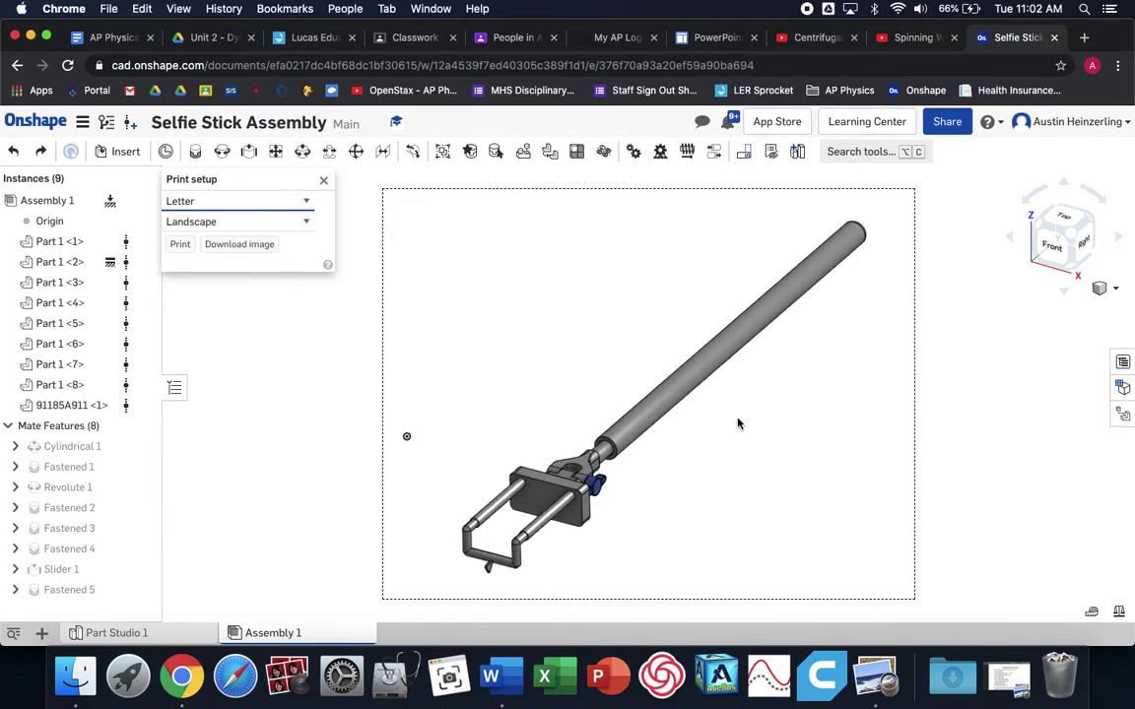
pyautogui.click(239, 245)
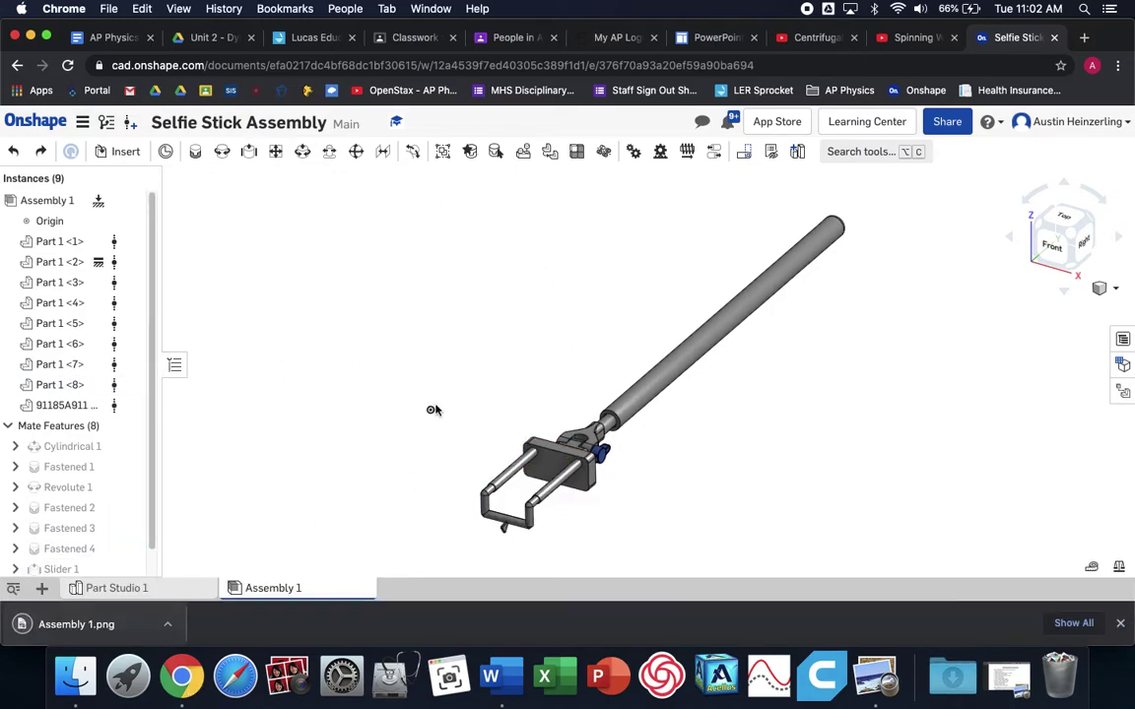
# Switch to the PLTW IED (Virtual) classwork in Google Classroom and expand the 2.1.3 - Putting It Together assignment.
pyautogui.hotkey('ctrl', 'Left')
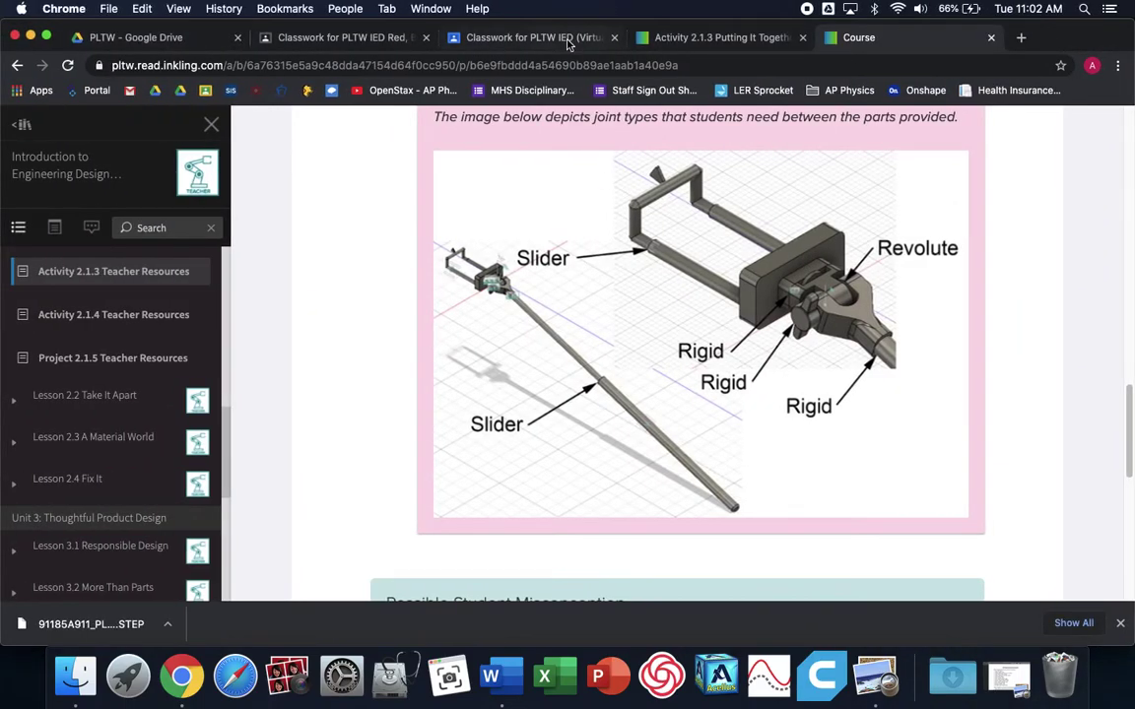
pyautogui.click(568, 39)
pyautogui.click(458, 383)
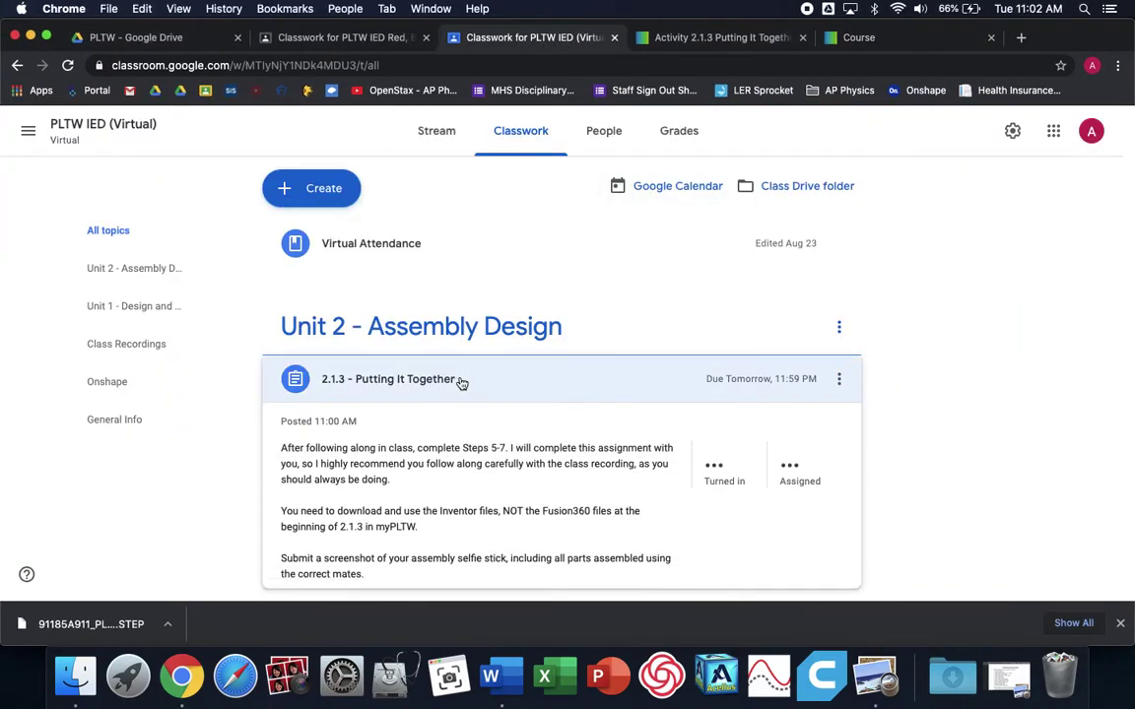